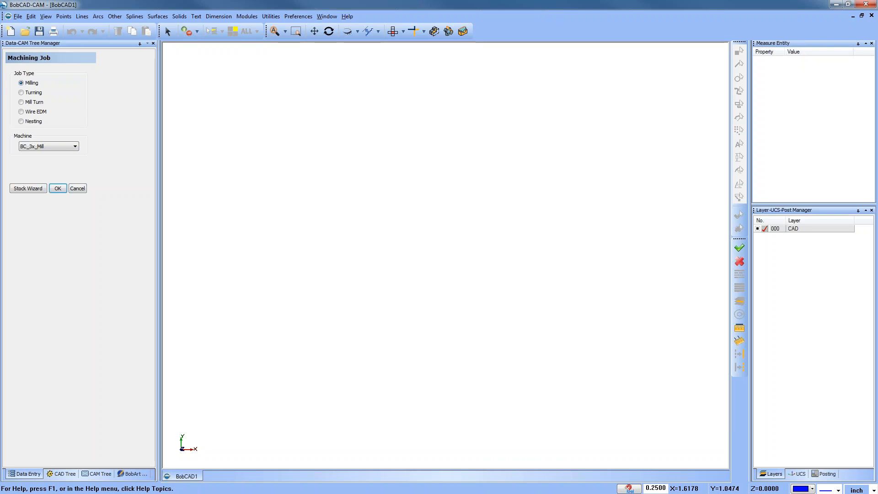
# Step: Enlarge the measure and layer manager panels and open the display settings for the current part
pyautogui.moveTo(783, 205)
pyautogui.mouseDown()
pyautogui.moveTo(782, 177)
pyautogui.moveTo(716, 167)
pyautogui.mouseUp()
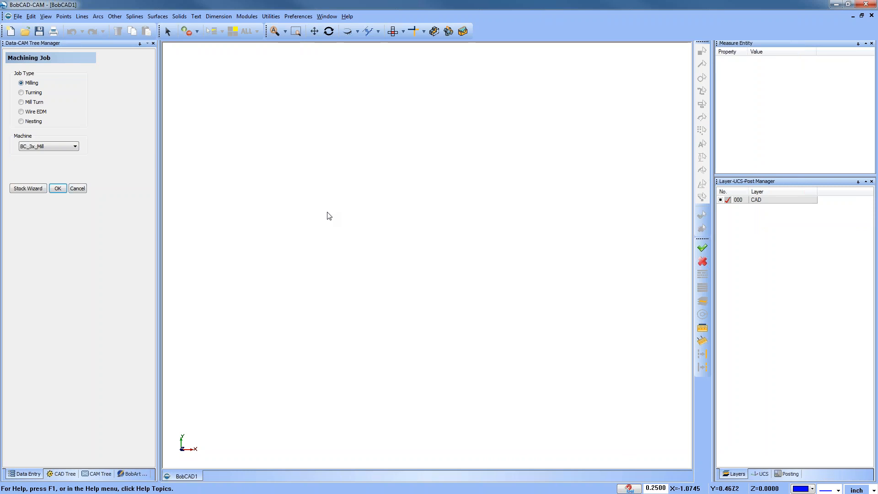
pyautogui.click(298, 17)
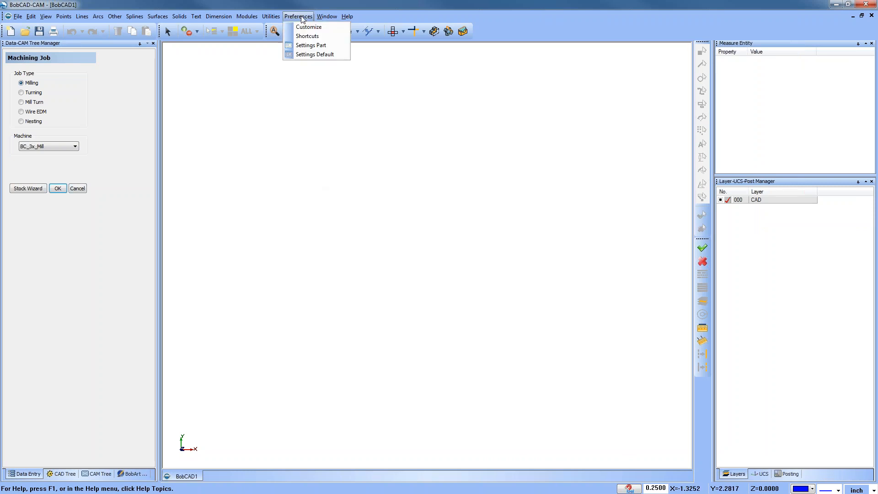
pyautogui.click(340, 47)
pyautogui.moveTo(461, 144); pyautogui.dragTo(436, 123)
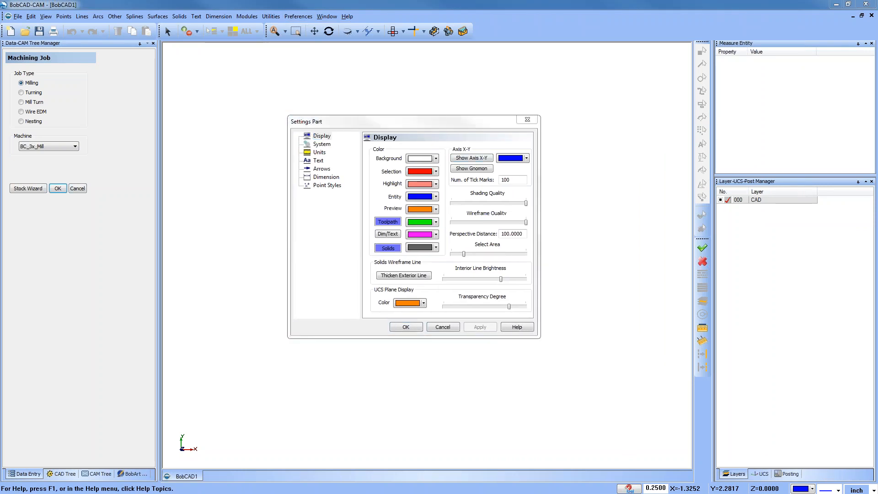
pyautogui.moveTo(450, 158); pyautogui.dragTo(493, 158)
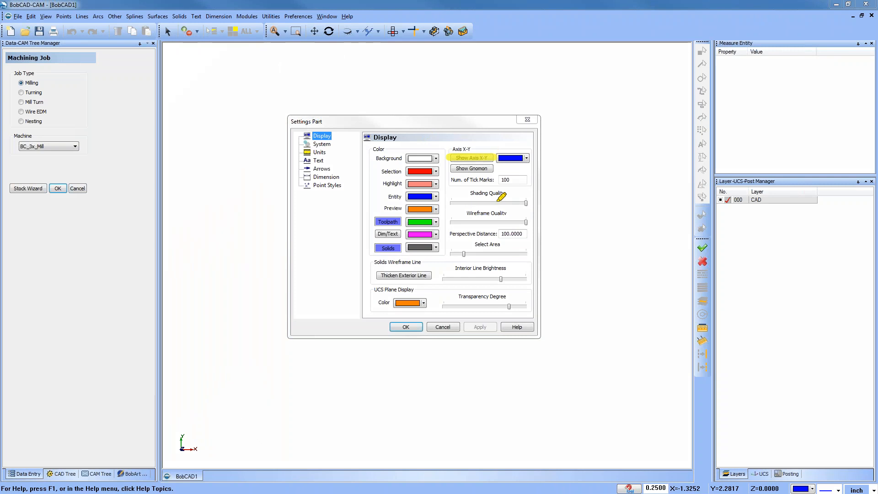
pyautogui.moveTo(450, 168); pyautogui.dragTo(503, 168)
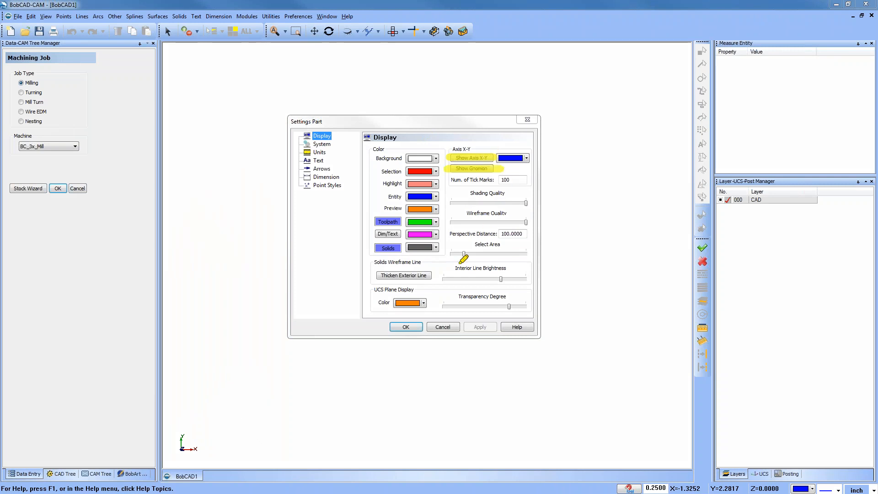
pyautogui.click(19, 246)
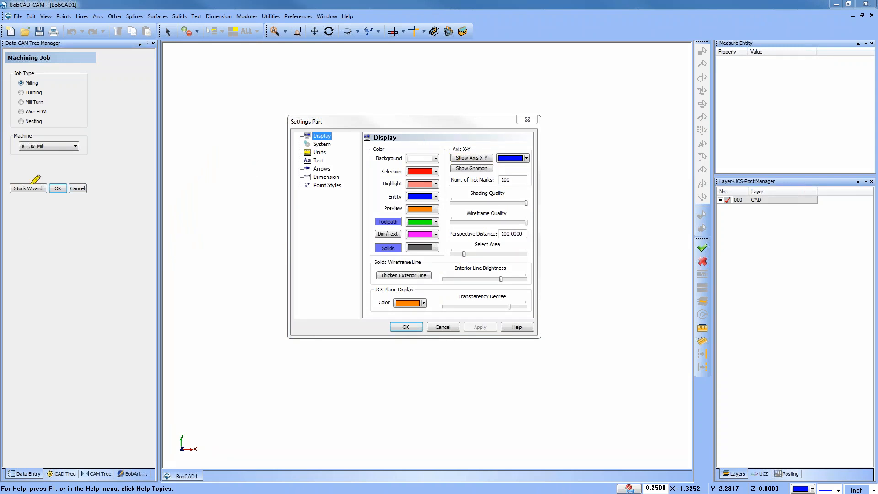
# Step: Turn on the origin gnomon in the part's display settings and apply the change
pyautogui.click(475, 158)
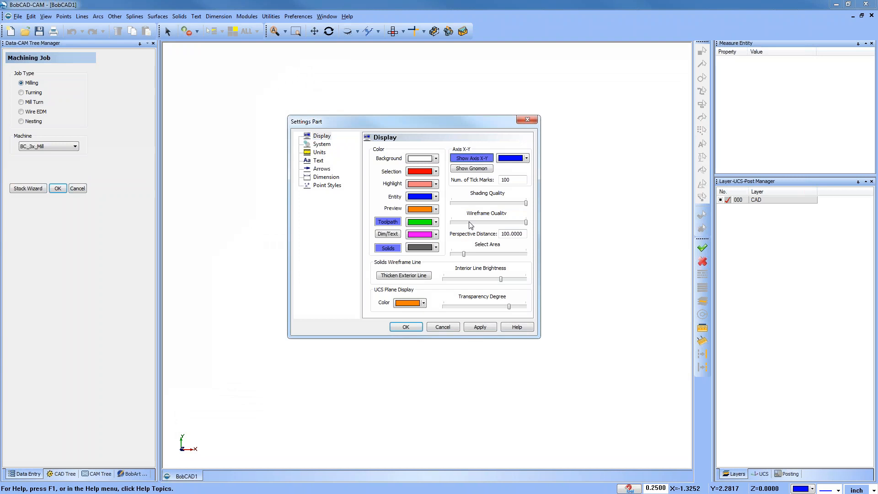
pyautogui.click(471, 171)
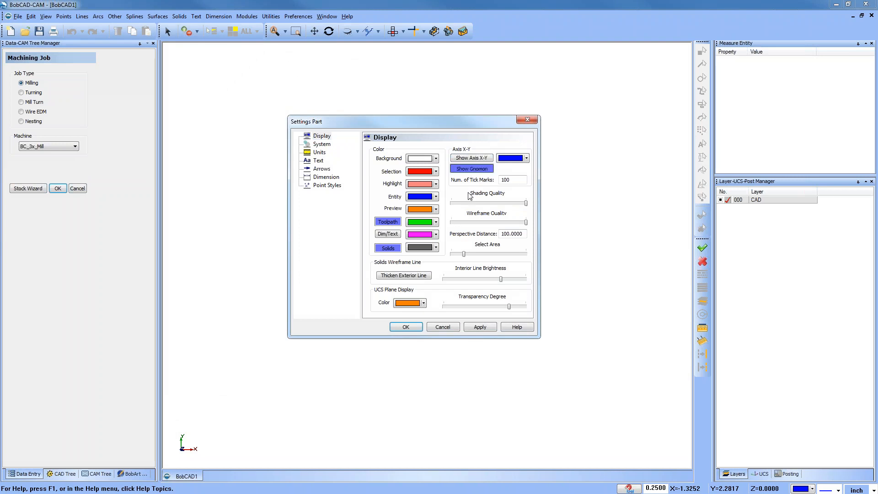
pyautogui.click(472, 169)
pyautogui.click(475, 171)
pyautogui.click(479, 328)
pyautogui.click(406, 327)
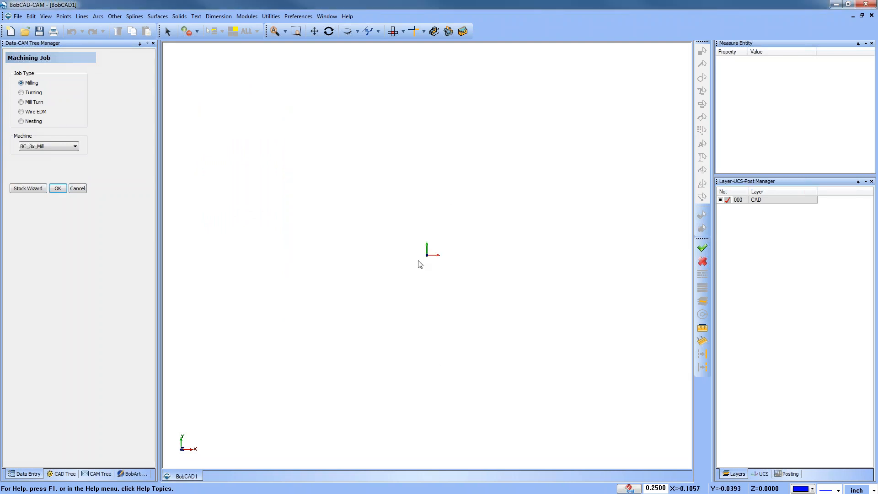
pyautogui.scroll(5, 429, 264)
pyautogui.scroll(-3, 429, 265)
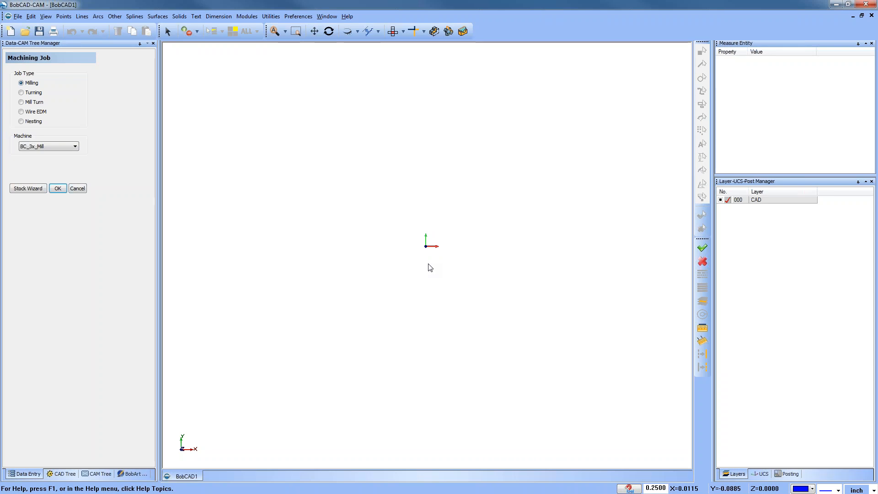
pyautogui.click(115, 17)
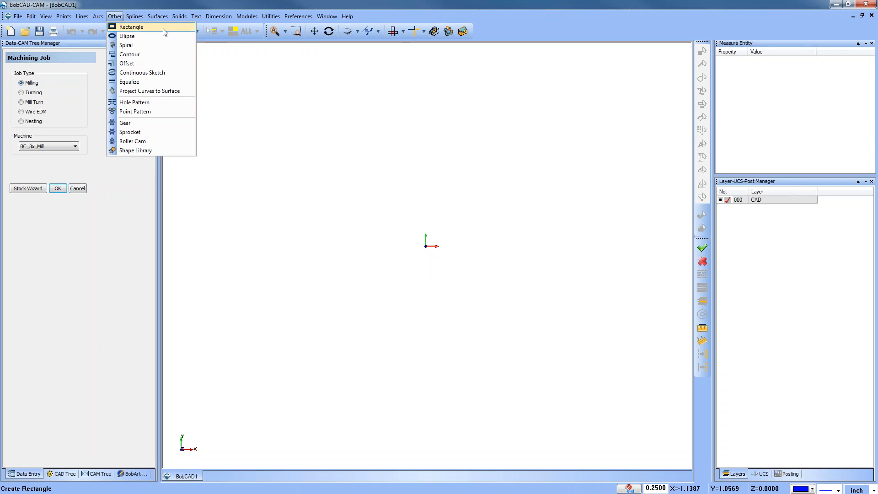
pyautogui.rightClick(276, 89)
pyautogui.rightClick(277, 88)
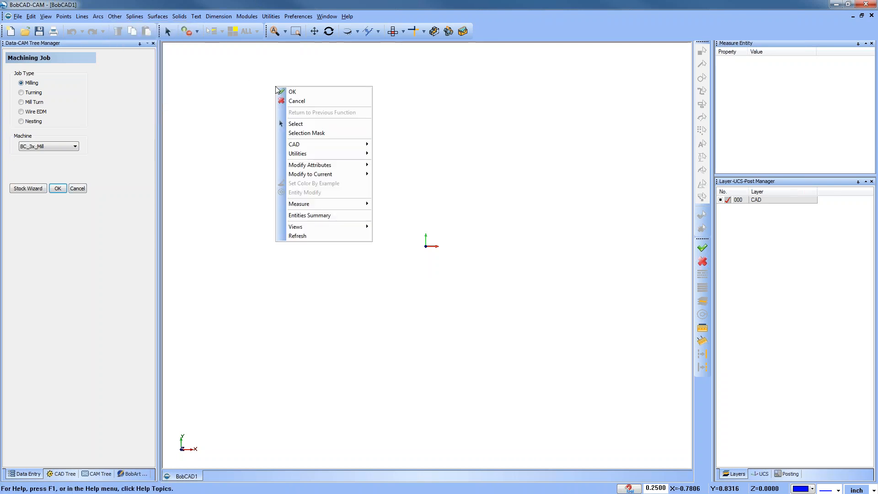
pyautogui.moveTo(362, 145)
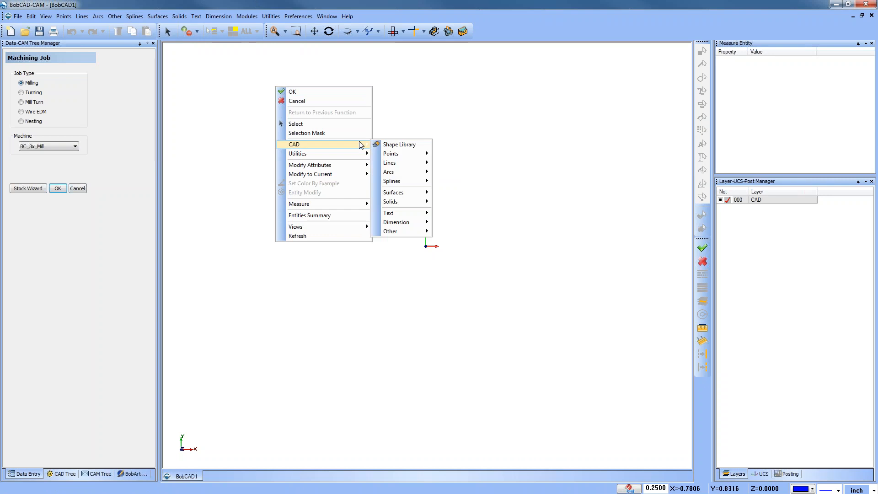
pyautogui.moveTo(416, 235)
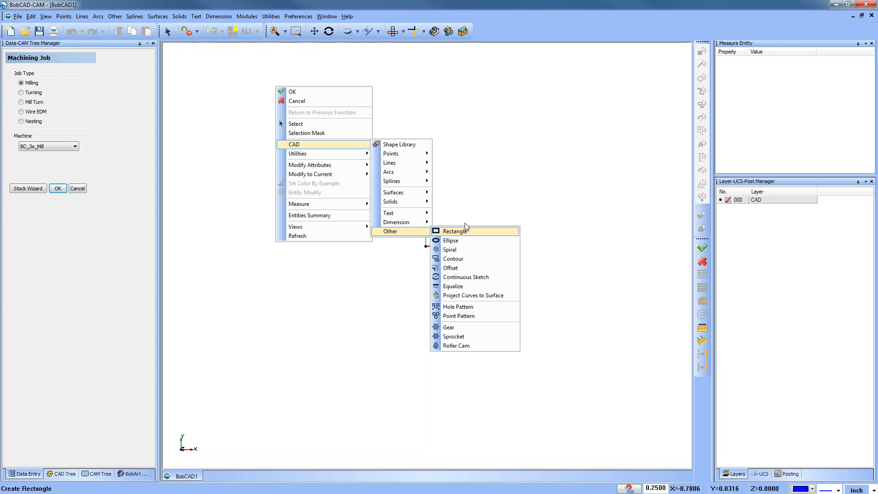
pyautogui.click(486, 201)
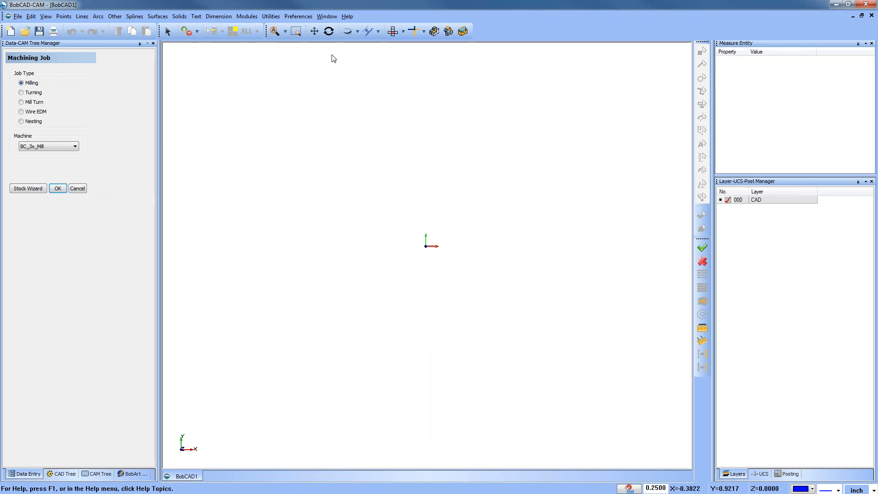
# Step: Assign F11 as the shortcut for the Other:Rectangle macro and save the shortcut settings
pyautogui.click(305, 18)
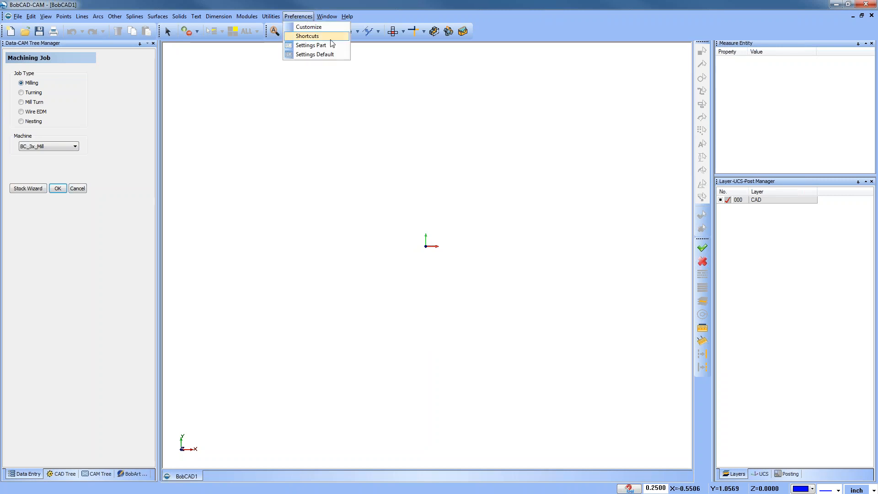
pyautogui.click(307, 36)
pyautogui.moveTo(429, 218); pyautogui.dragTo(428, 244)
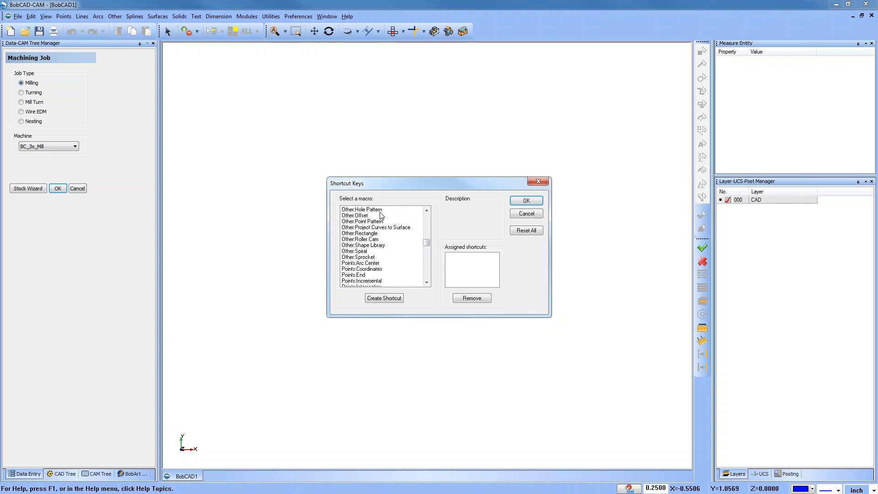
pyautogui.click(428, 211)
pyautogui.click(429, 211)
pyautogui.click(429, 212)
pyautogui.click(429, 212)
pyautogui.click(427, 211)
pyautogui.click(426, 211)
pyautogui.click(426, 211)
pyautogui.click(426, 211)
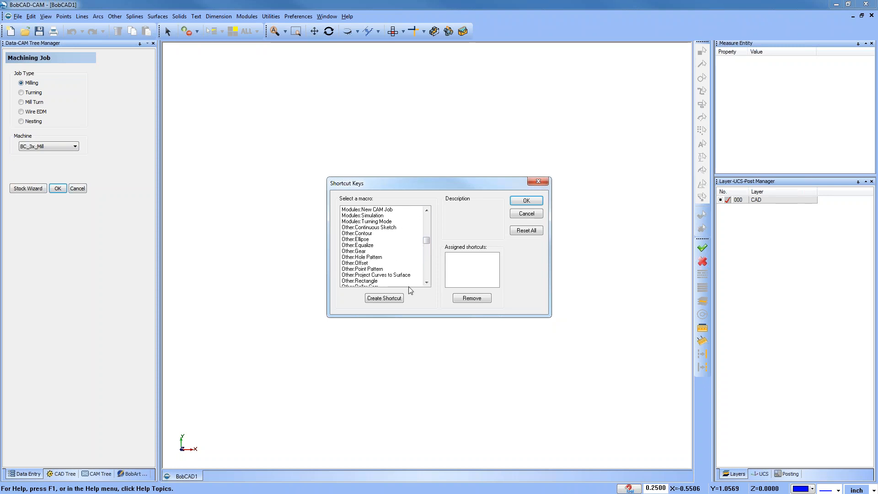
pyautogui.click(370, 282)
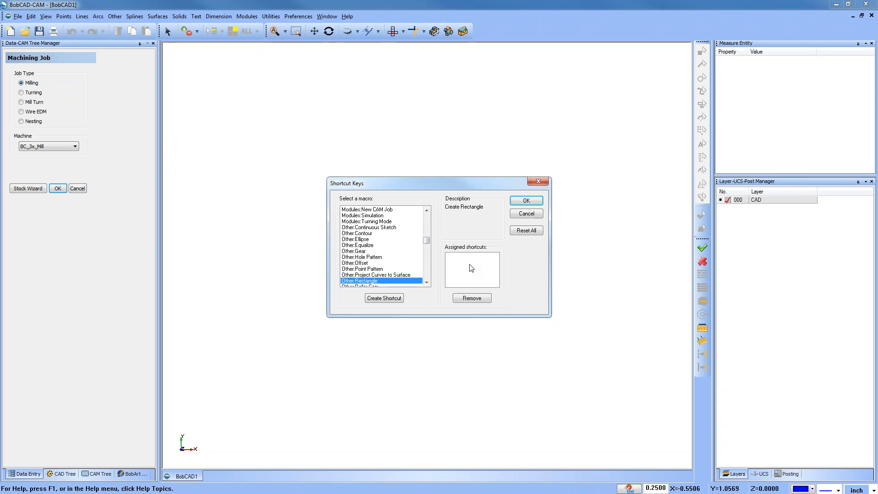
pyautogui.click(386, 299)
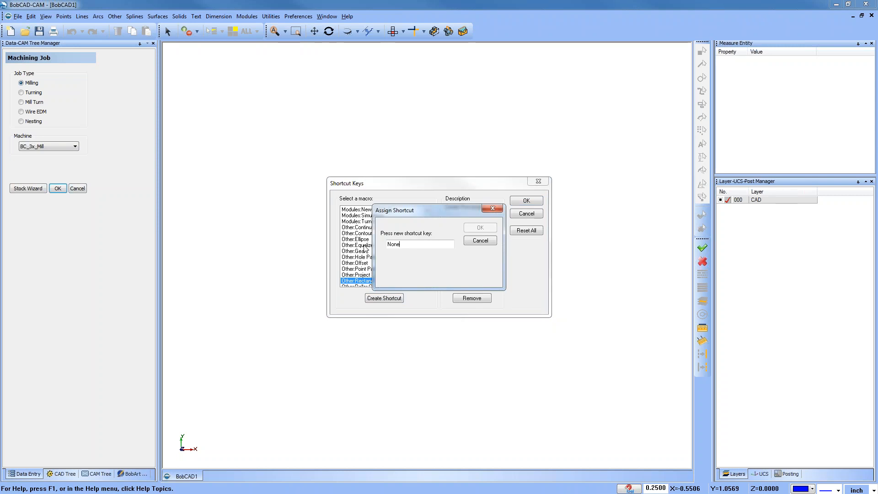
pyautogui.press('F11')
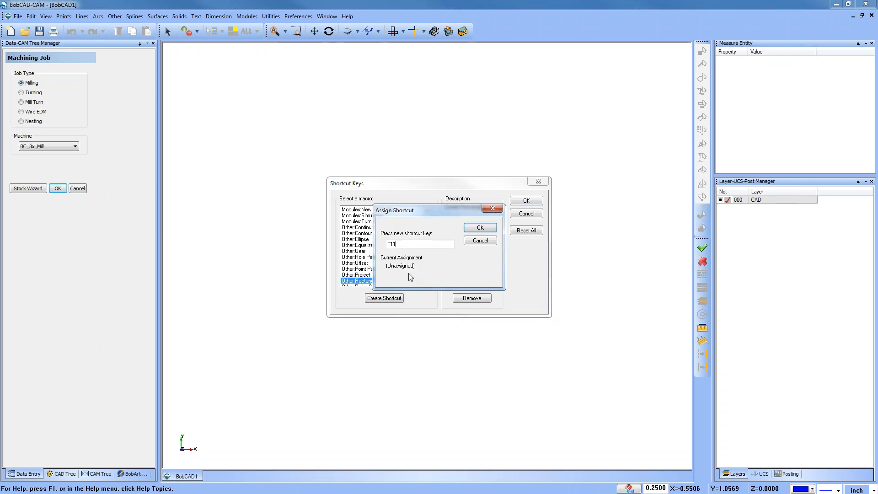
pyautogui.click(479, 228)
pyautogui.click(528, 202)
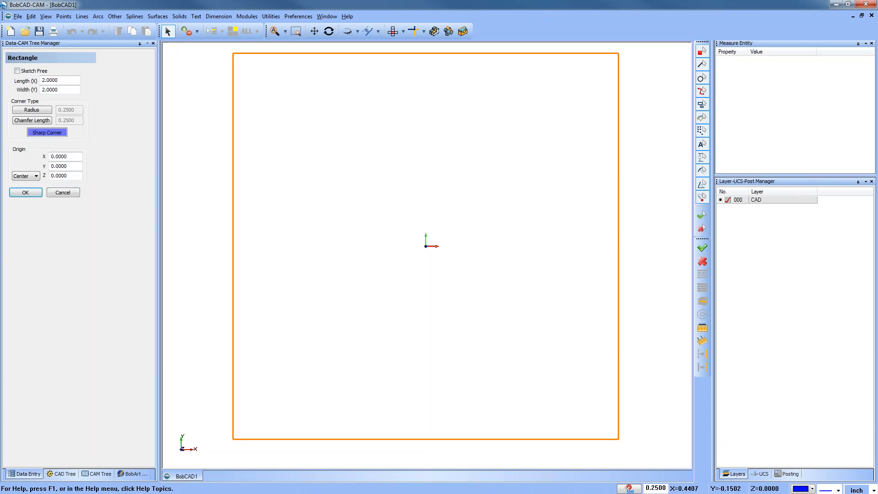
# Step: Set the rectangle's X length to 4
pyautogui.scroll(-3, 500, 274)
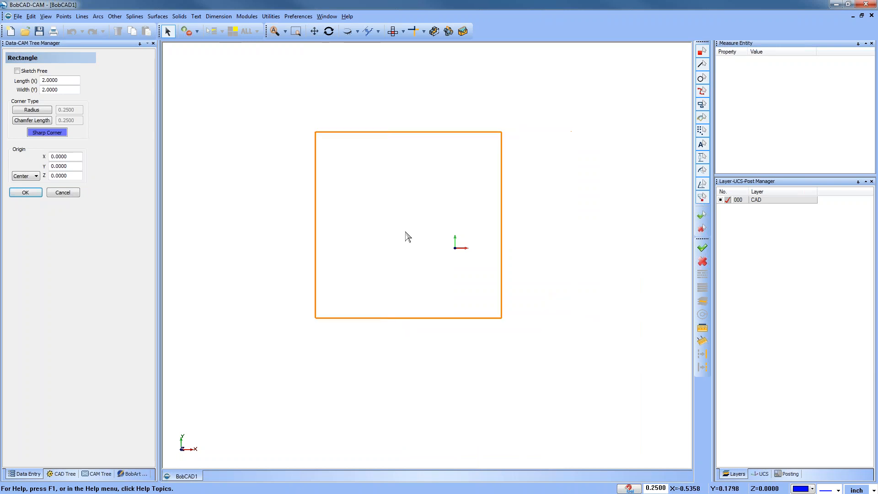
pyautogui.click(63, 90)
pyautogui.click(70, 157)
pyautogui.click(72, 167)
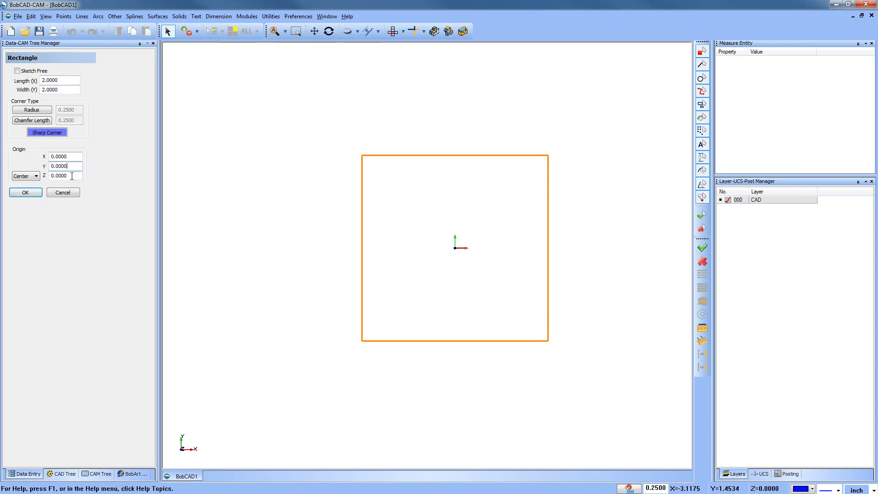
pyautogui.click(71, 176)
pyautogui.click(67, 80)
pyautogui.click(66, 90)
pyautogui.click(71, 157)
pyautogui.click(71, 166)
pyautogui.click(71, 177)
pyautogui.moveTo(76, 81); pyautogui.dragTo(18, 78)
pyautogui.write('4')
pyautogui.press('Tab')
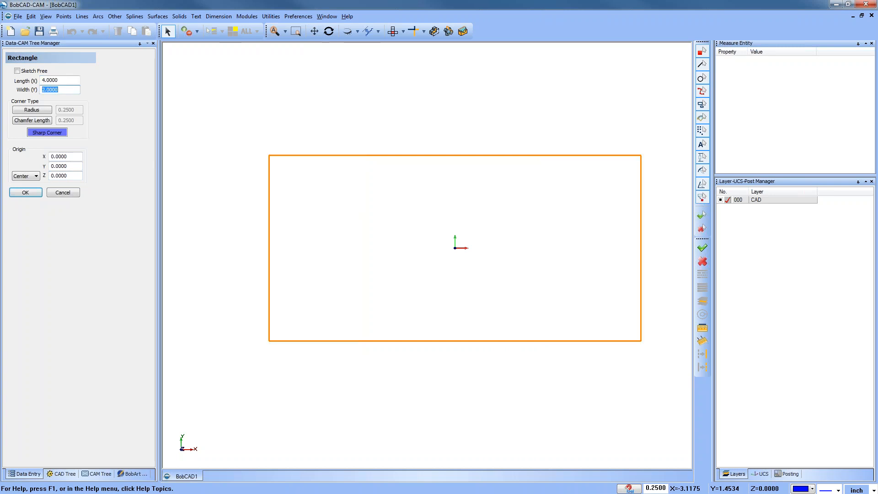
# Step: Set the rectangle's origin to X 5 and Y 5
pyautogui.click(73, 157)
pyautogui.click(74, 167)
pyautogui.click(74, 177)
pyautogui.click(74, 158)
pyautogui.click(74, 167)
pyautogui.click(73, 175)
pyautogui.doubleClick(76, 156)
pyautogui.write('5')
pyautogui.press('Tab')
pyautogui.write('5')
pyautogui.press('Tab')
# Step: Set the rectangle's origin to X 1 and Y 1
pyautogui.hotkey('shift', 'Tab')
pyautogui.hotkey('shift', 'Tab')
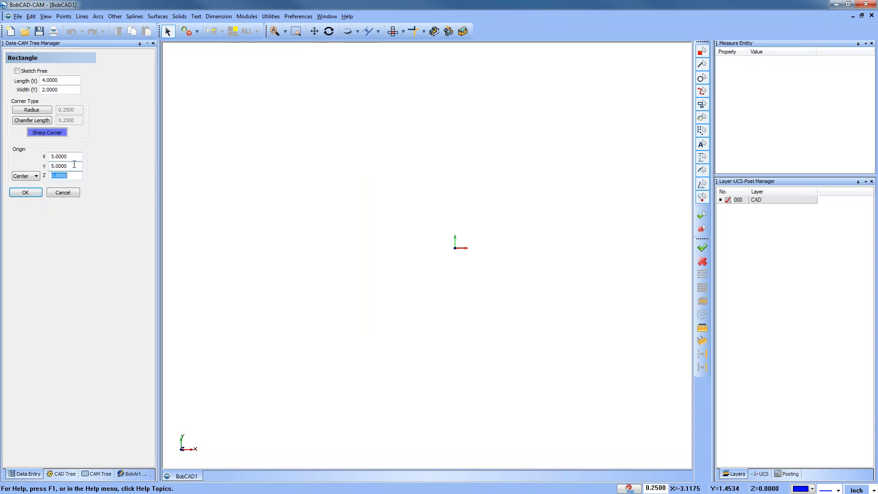
pyautogui.write('1')
pyautogui.press('Tab')
pyautogui.write('1')
pyautogui.press('Tab')
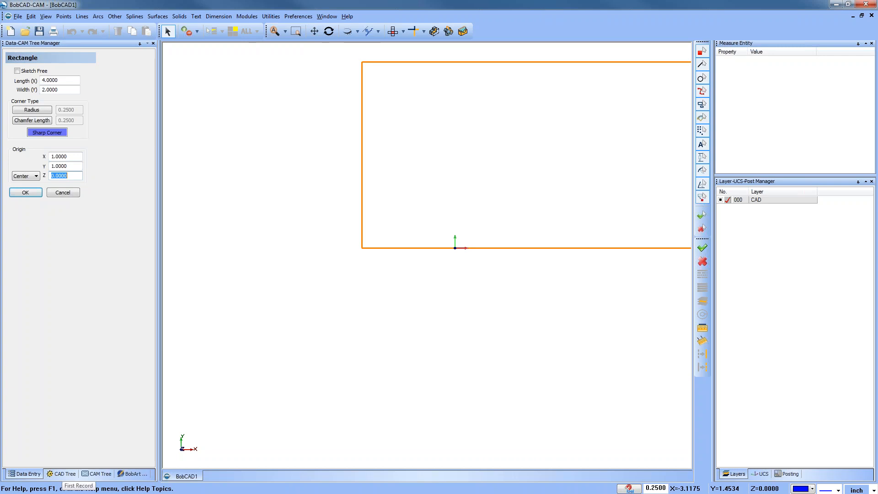
# Step: Keep Center as the rectangle's reference point and set its origin to X 0 and Y 0
pyautogui.click(37, 176)
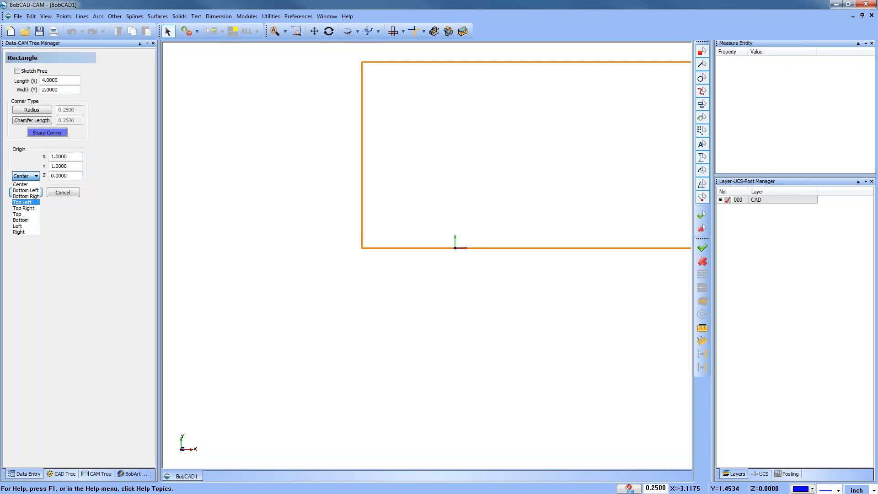
pyautogui.click(65, 83)
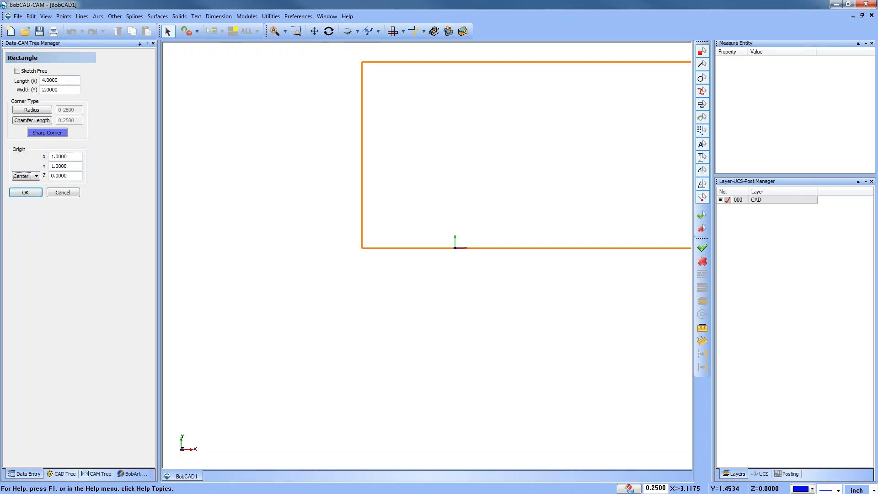
pyautogui.press('Tab')
pyautogui.write('0')
pyautogui.press('Tab')
pyautogui.write('0')
pyautogui.press('Tab')
# Step: Set the rectangle's length to 6 and width to 3 and create it with sharp corners around the origin
pyautogui.doubleClick(51, 80)
pyautogui.write('6')
pyautogui.press('Tab')
pyautogui.write('3')
pyautogui.press('Tab')
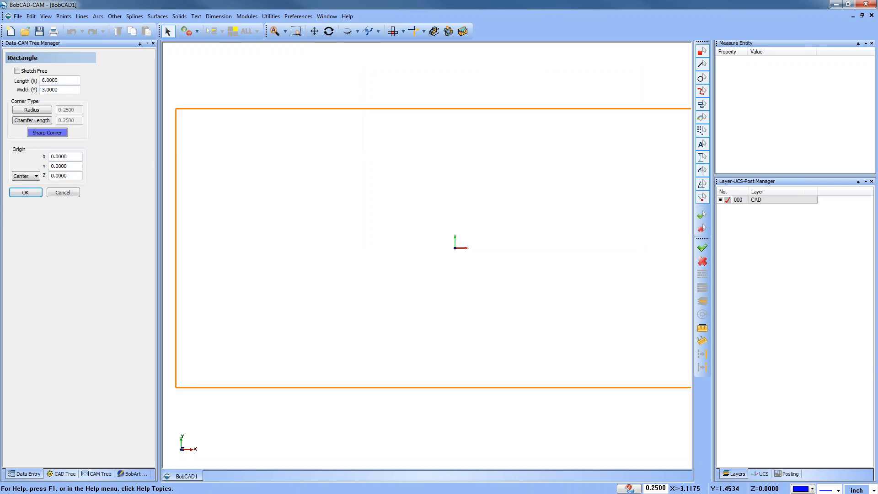
pyautogui.click(30, 192)
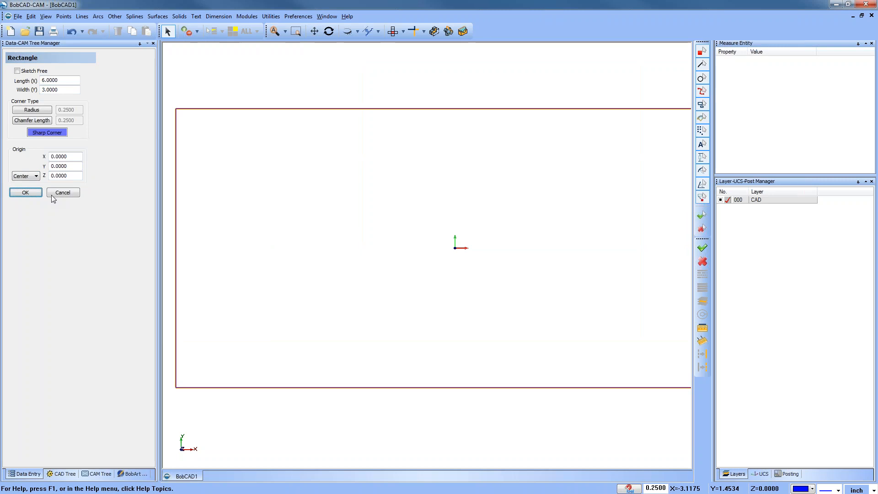
pyautogui.scroll(-3, 327, 212)
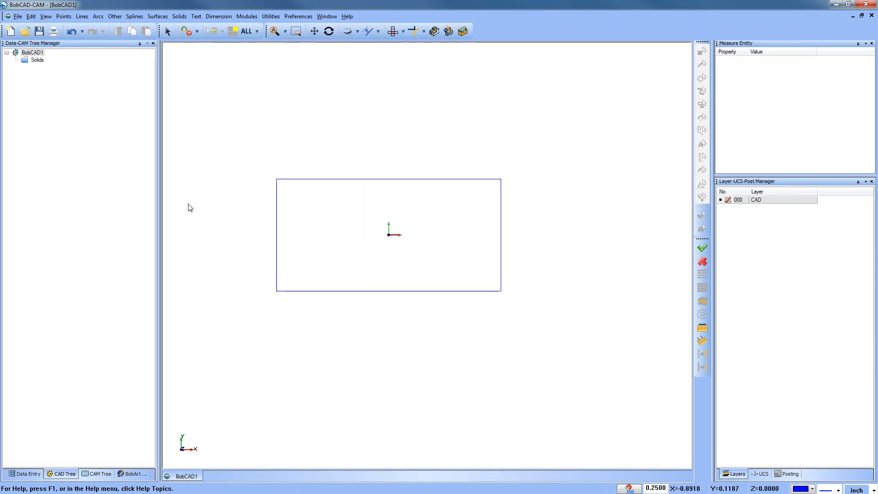
# Step: Undo the rectangle and recreate it centred on the origin with length 6, width 3 and sharp corners
pyautogui.click(72, 32)
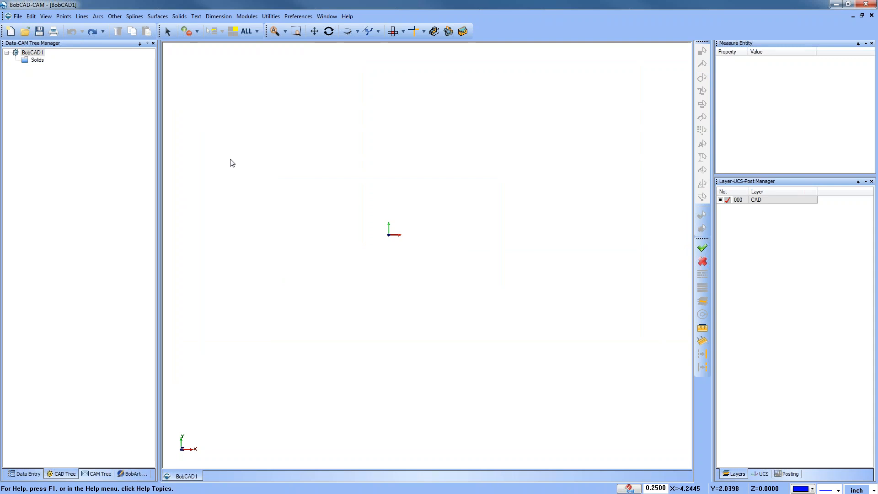
pyautogui.click(114, 16)
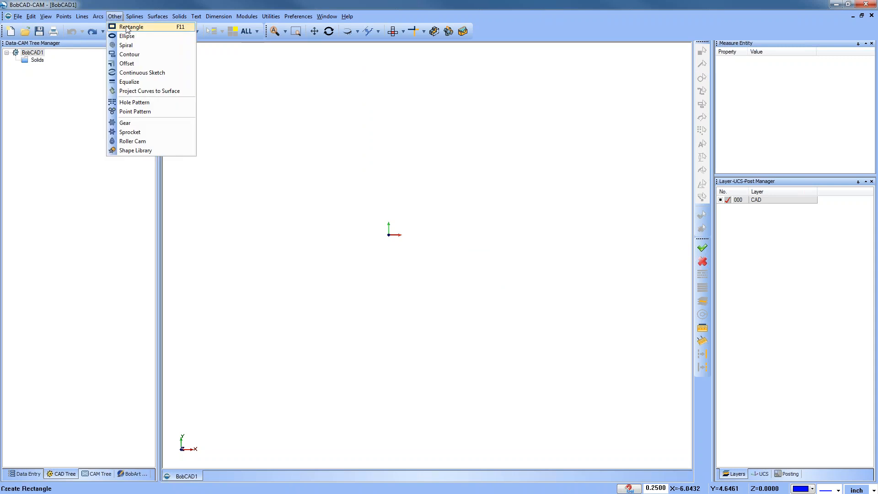
pyautogui.click(131, 27)
pyautogui.click(69, 80)
pyautogui.click(69, 89)
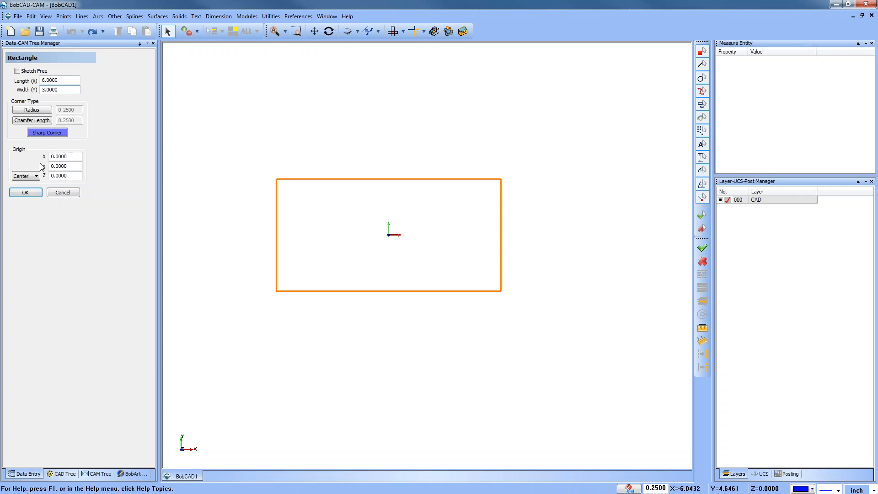
pyautogui.click(25, 192)
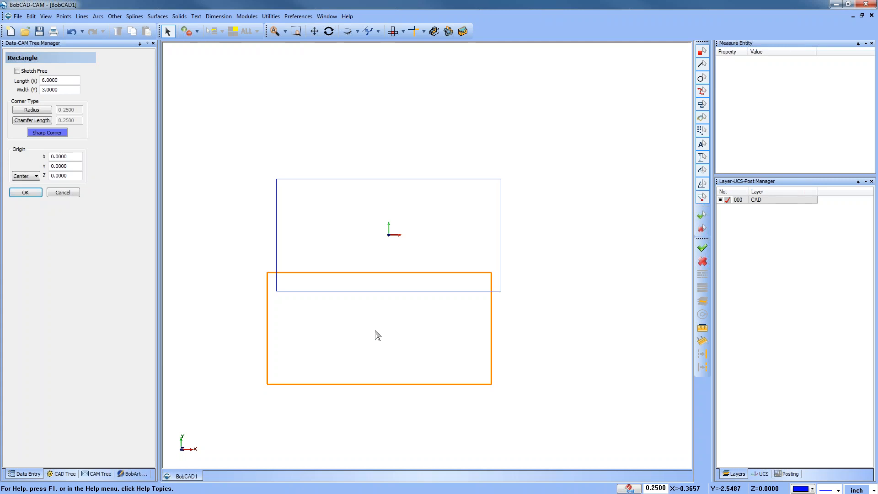
pyautogui.click(63, 193)
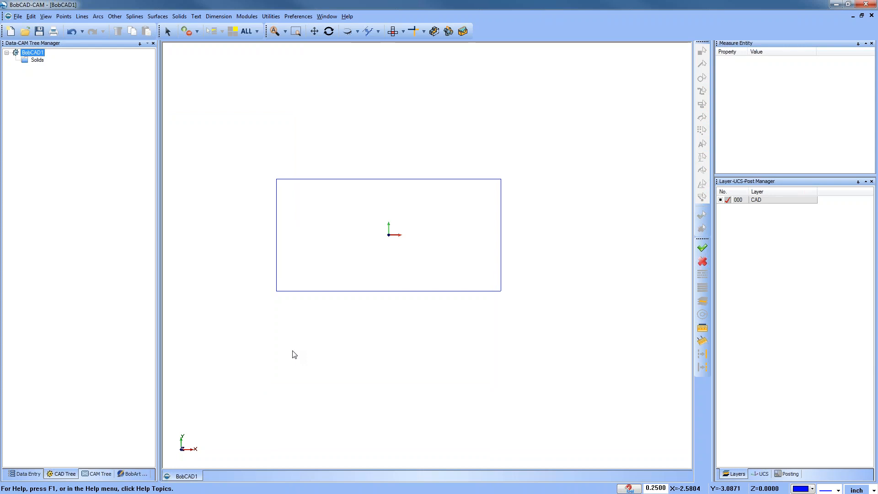
# Step: Sketch a circle of radius 1.5 centred on the midpoint of the rectangle's left edge, reaching that edge's lower end
pyautogui.scroll(1, 430, 270)
pyautogui.moveTo(402, 292); pyautogui.dragTo(428, 293, button='middle')
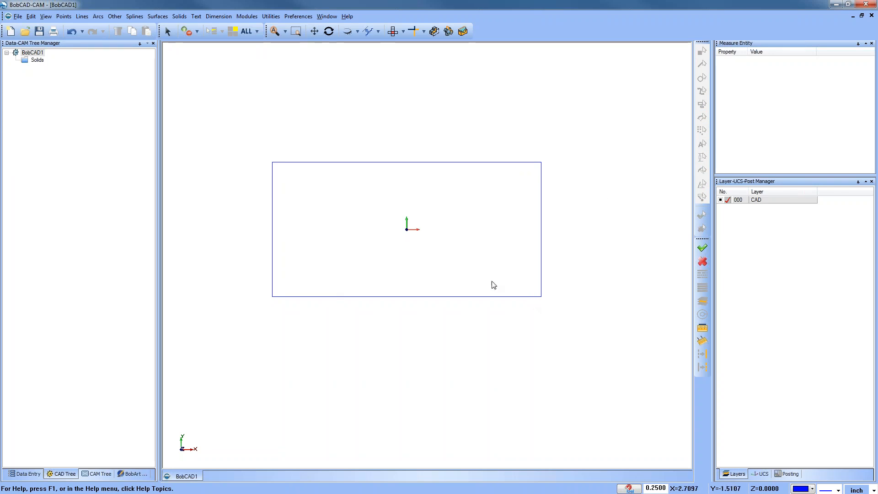
pyautogui.click(100, 17)
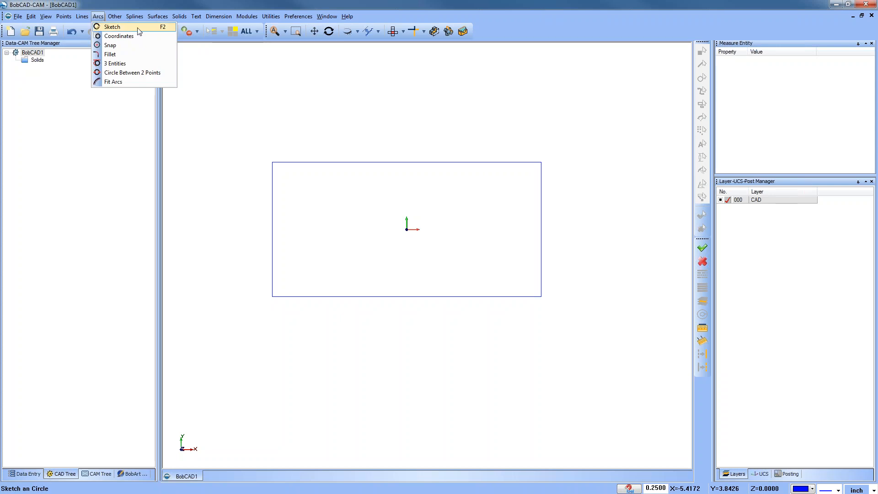
pyautogui.click(112, 27)
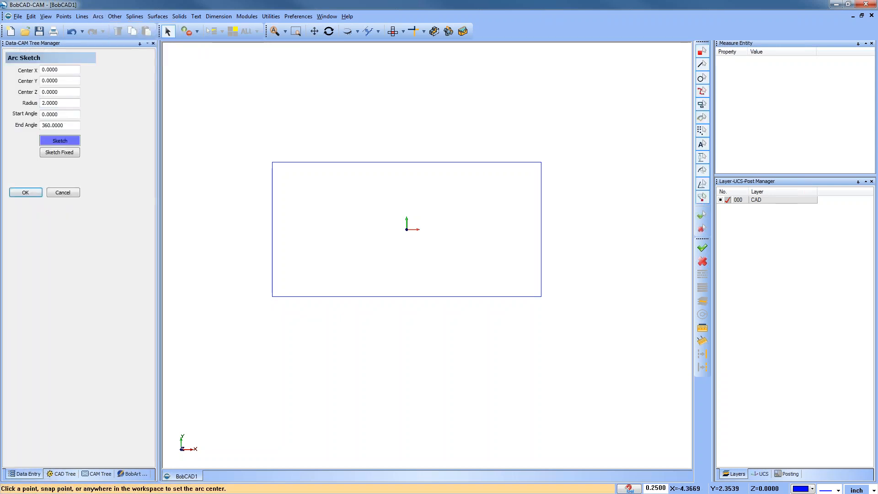
pyautogui.click(280, 246)
pyautogui.click(274, 297)
pyautogui.click(275, 297)
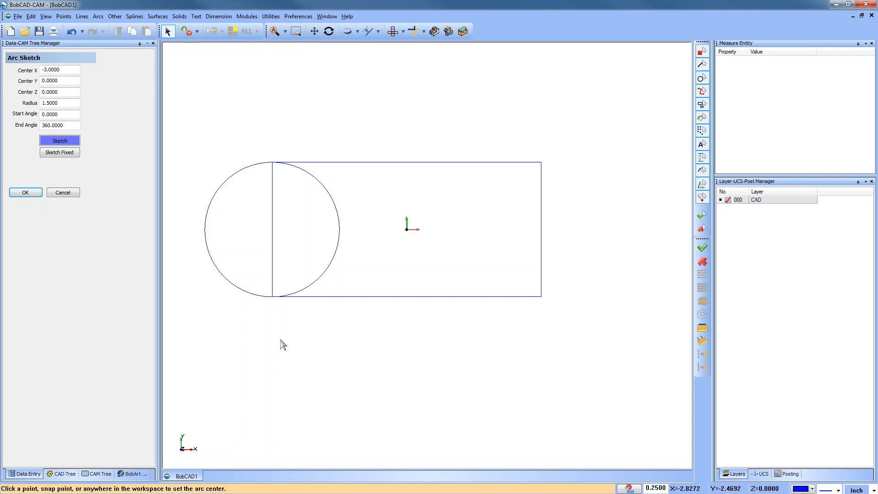
# Step: Create a two-point circle between the ends of the rectangle's right edge, and undo both circles
pyautogui.click(98, 17)
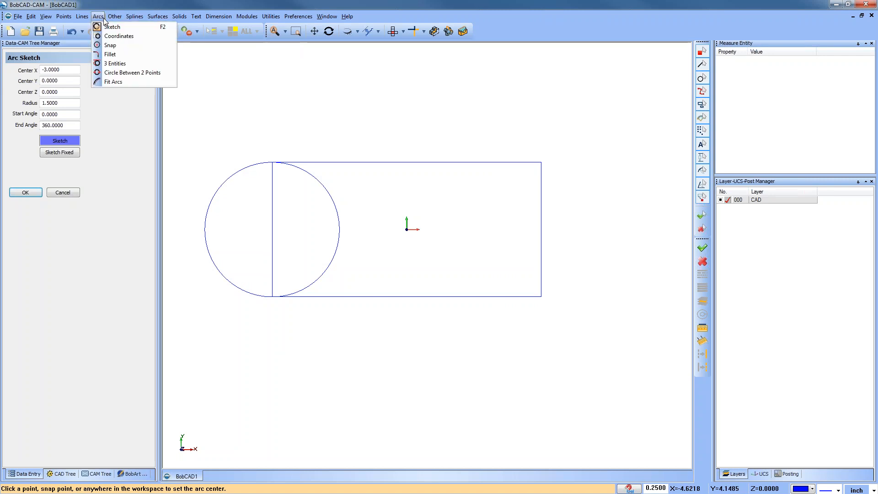
pyautogui.click(137, 75)
pyautogui.click(542, 164)
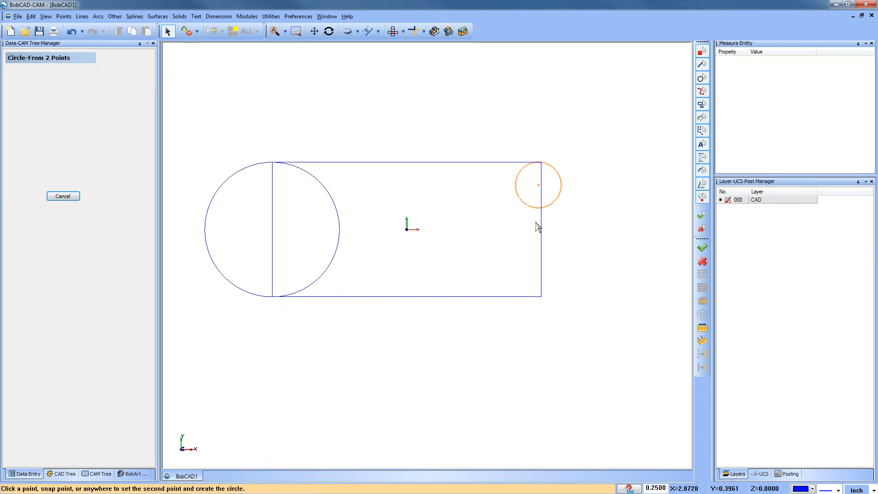
pyautogui.click(539, 297)
pyautogui.rightClick(526, 232)
pyautogui.click(533, 240)
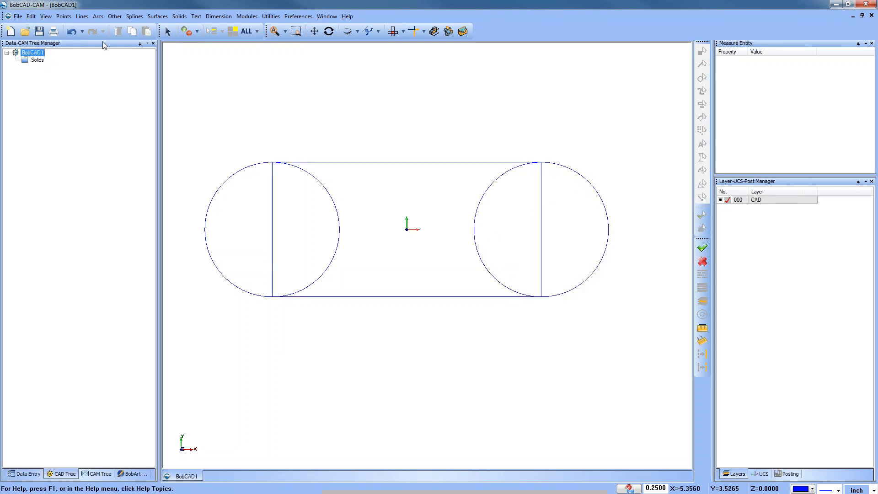
pyautogui.click(72, 32)
pyautogui.click(71, 32)
# Step: Review the snap point types in the Selection Mask settings, keeping Existing Point and all the others enabled
pyautogui.rightClick(301, 101)
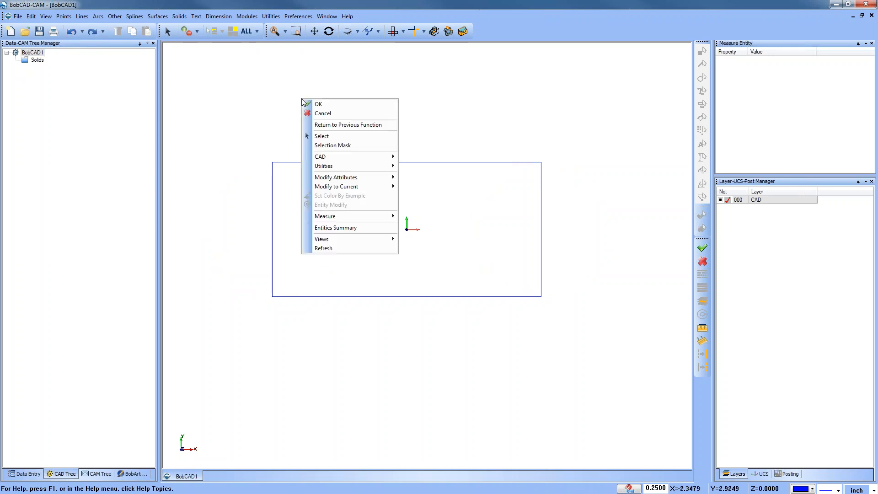
pyautogui.click(368, 145)
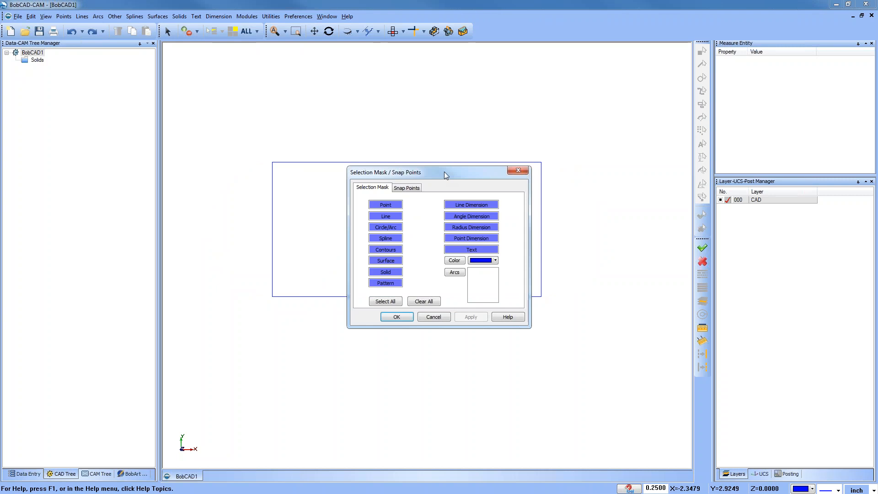
pyautogui.moveTo(443, 173); pyautogui.dragTo(449, 103)
pyautogui.click(413, 118)
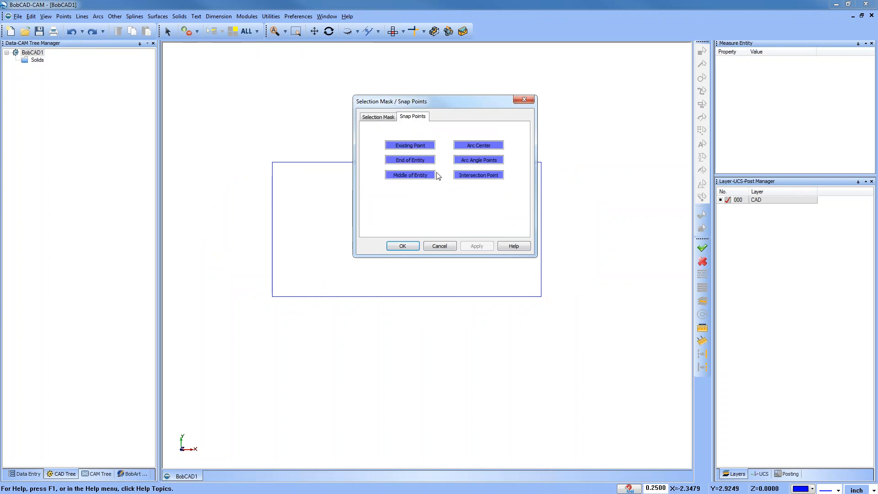
pyautogui.click(409, 150)
pyautogui.click(416, 149)
pyautogui.click(403, 245)
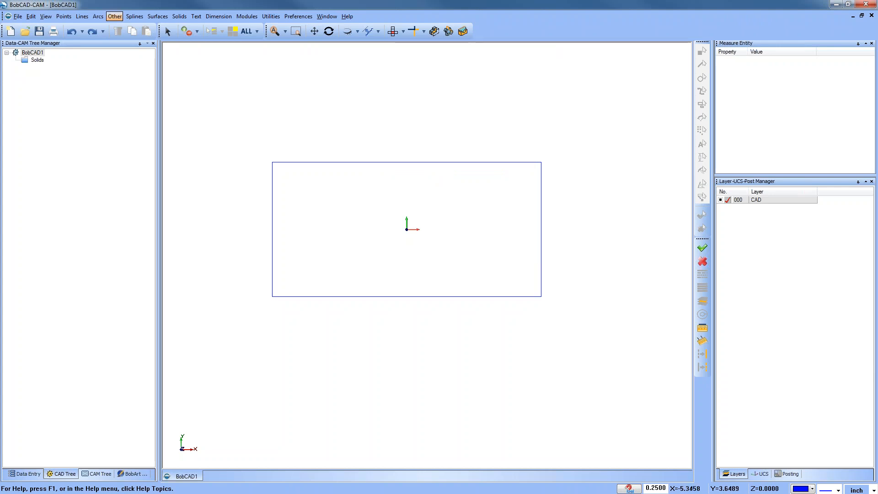
# Step: Display the snap points of the rectangle's left edge while using Arc Sketch, and leave the command
pyautogui.click(98, 17)
pyautogui.click(112, 27)
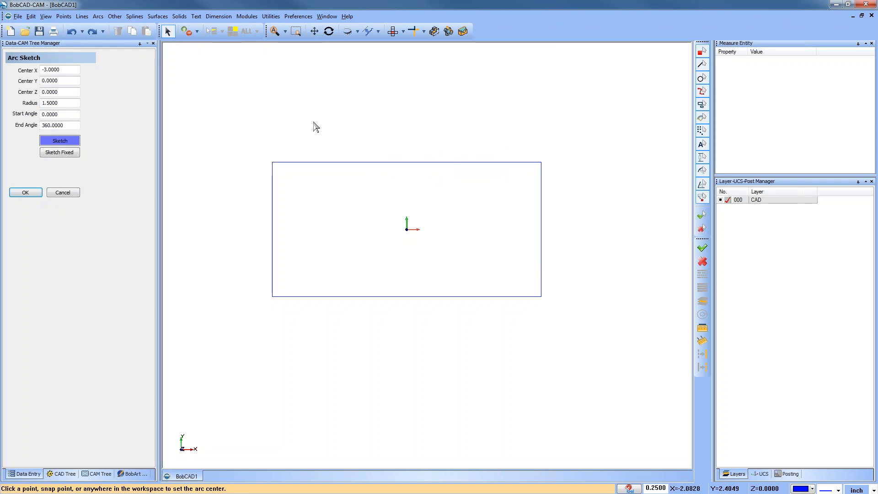
pyautogui.click(273, 207)
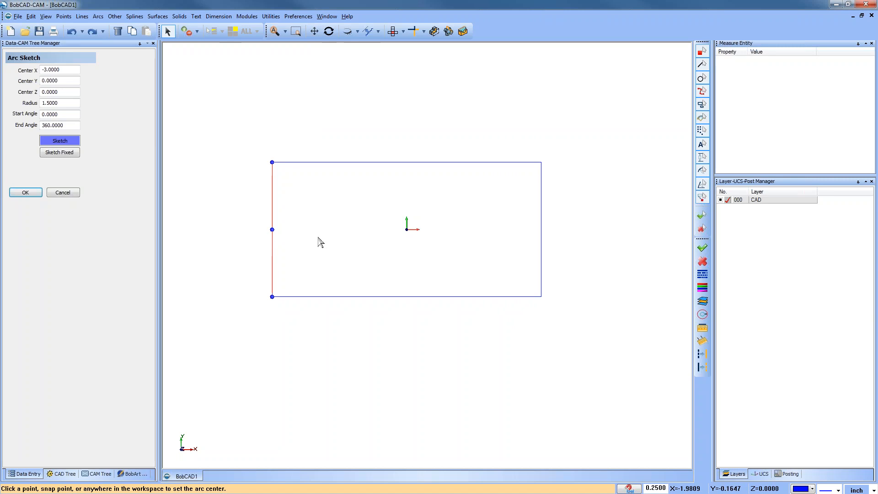
pyautogui.press('Escape')
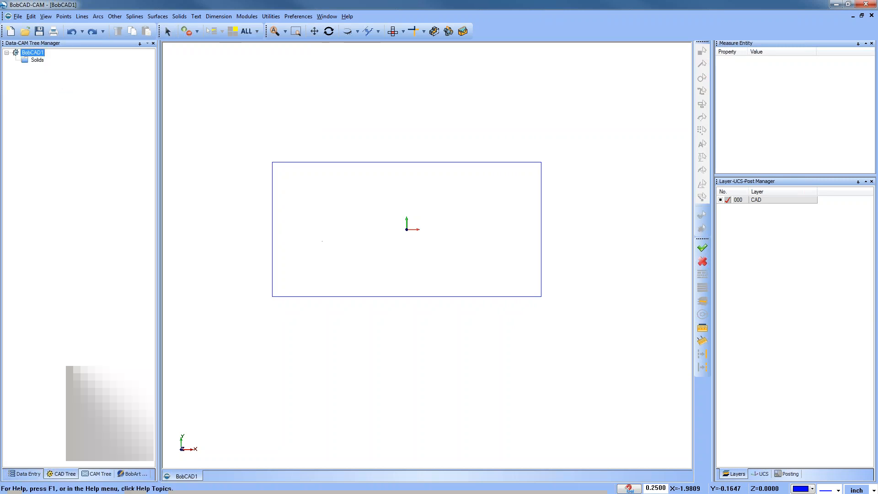
# Step: Use Arc Sketch to draw a 1.5 radius circle centred on the left edge's midpoint at X -3, Y 0
pyautogui.click(97, 17)
pyautogui.click(110, 27)
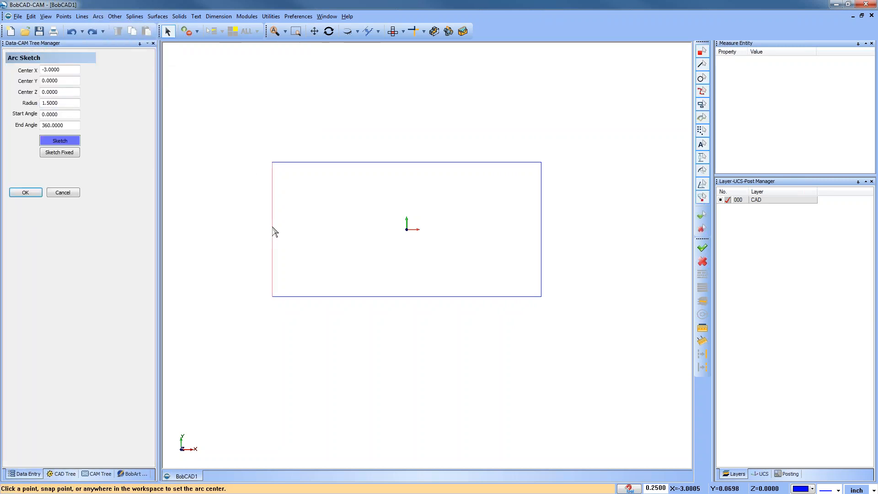
pyautogui.click(303, 271)
pyautogui.click(280, 303)
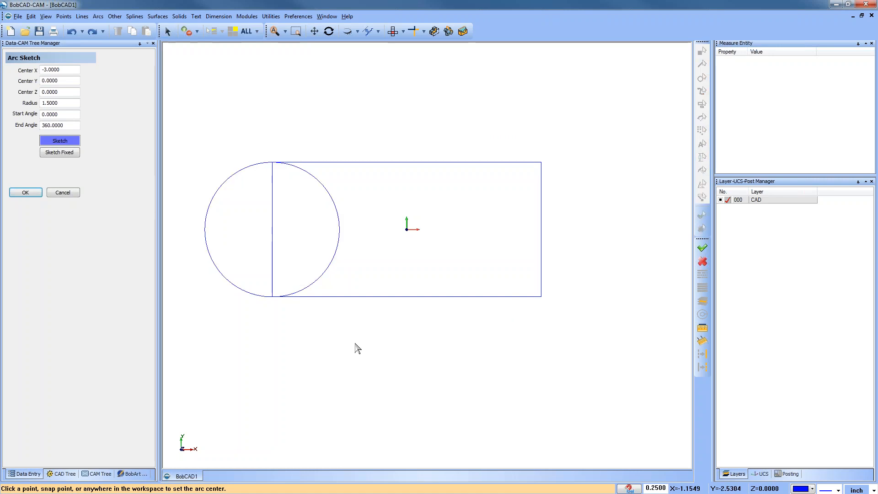
# Step: Create a circle between two points, using the upper and lower corners of the rectangle's right edge
pyautogui.click(98, 16)
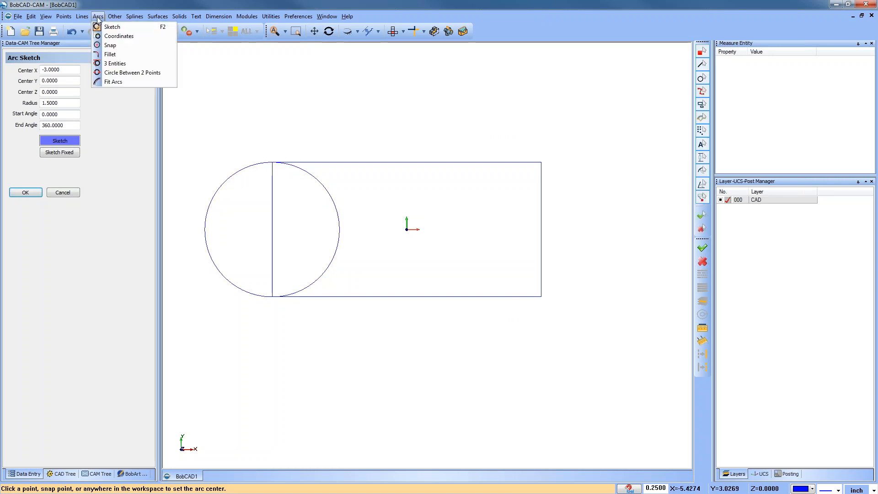
pyautogui.click(134, 73)
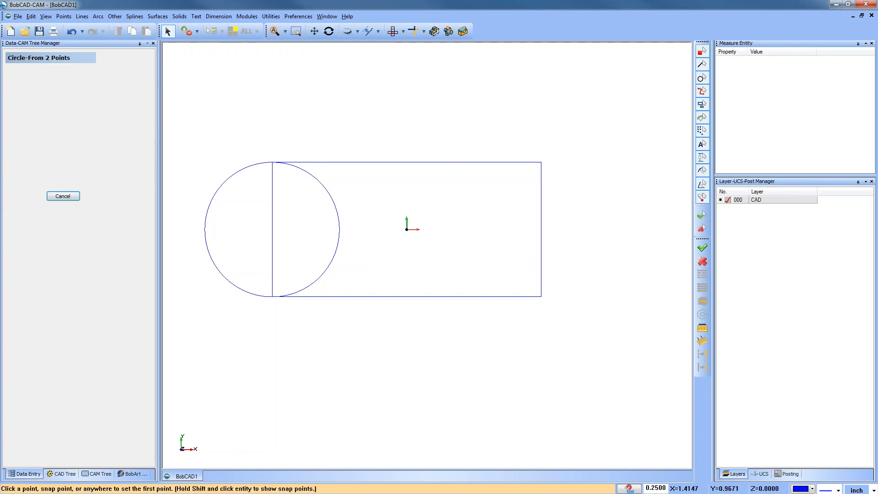
pyautogui.click(534, 166)
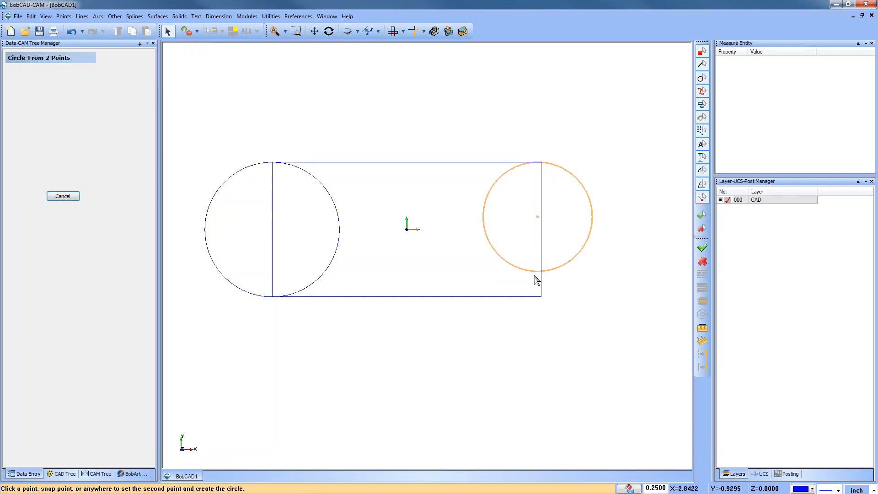
pyautogui.click(536, 300)
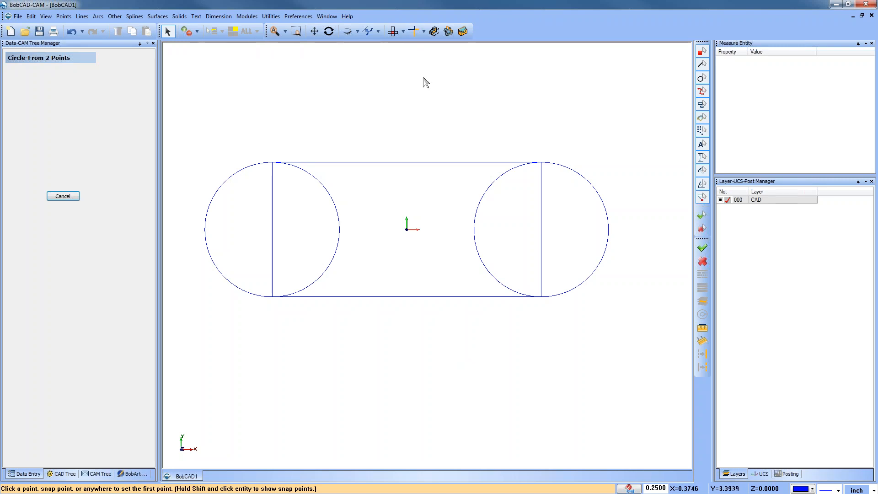
pyautogui.click(424, 32)
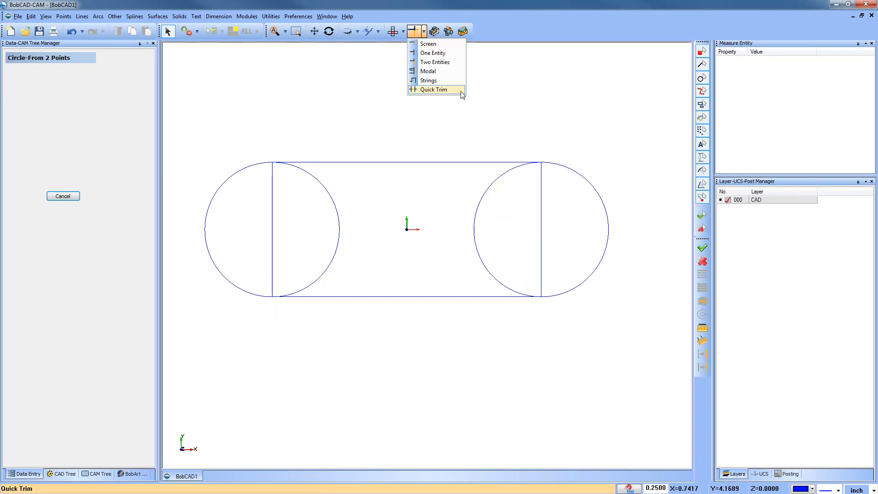
pyautogui.click(433, 112)
pyautogui.rightClick(400, 107)
pyautogui.click(420, 121)
pyautogui.click(271, 16)
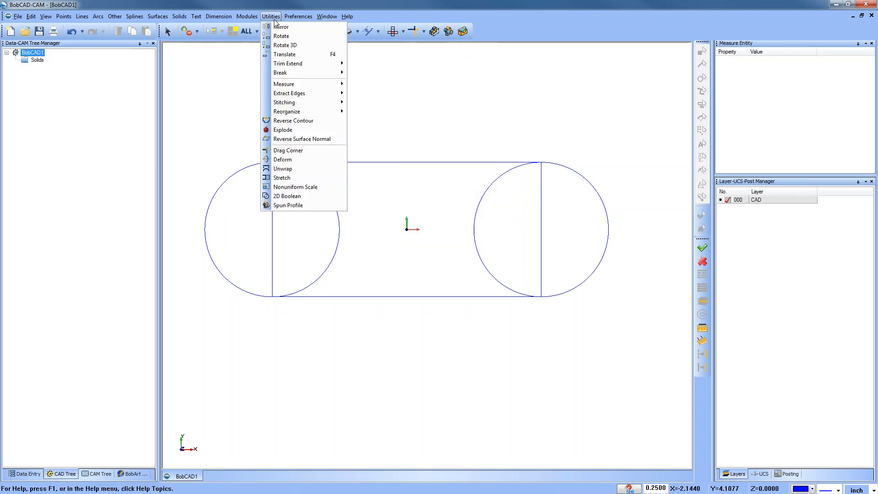
pyautogui.moveTo(315, 64)
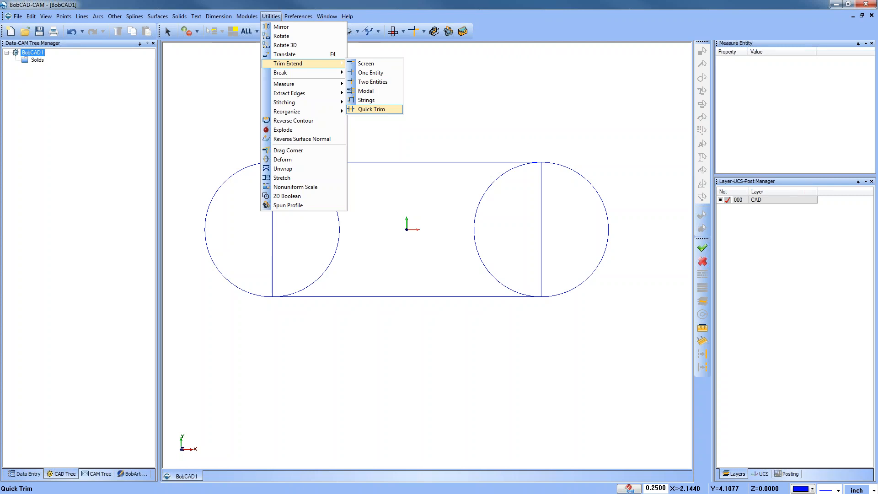
pyautogui.click(405, 101)
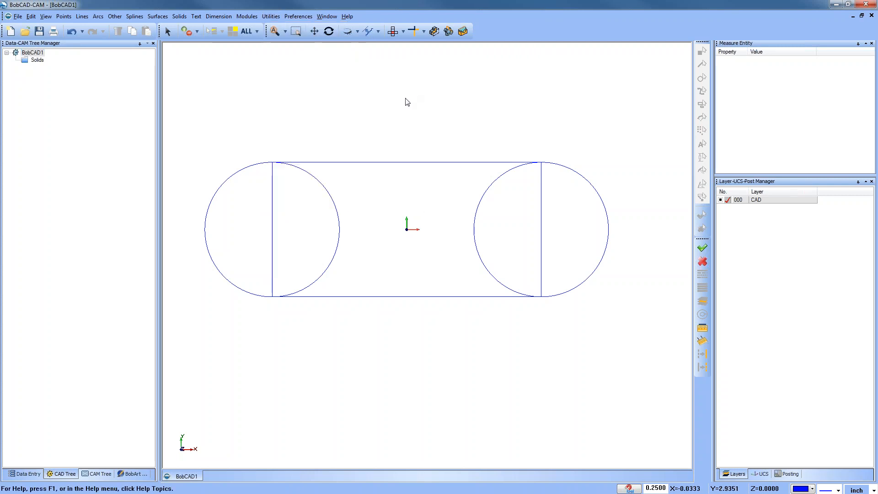
# Step: Quick Trim the inner halves of both circles and the rectangle's two vertical edges to form a slot-shaped outline
pyautogui.rightClick(406, 101)
pyautogui.moveTo(427, 165)
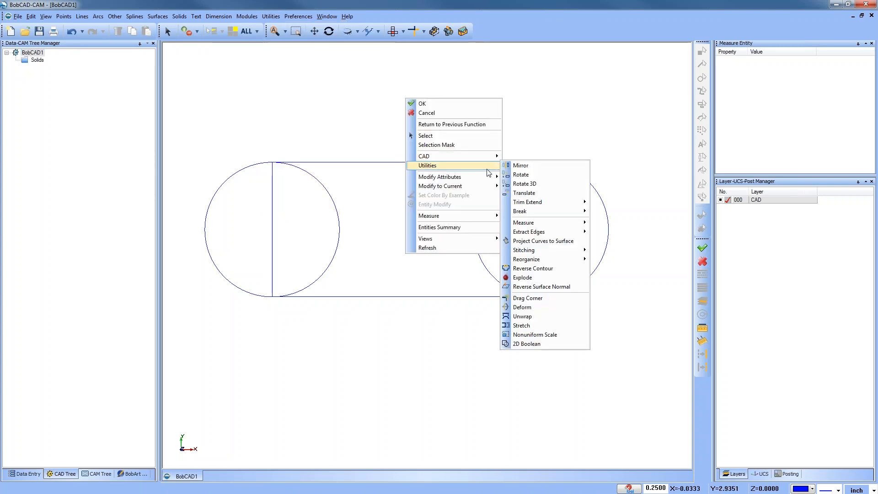
pyautogui.moveTo(562, 202)
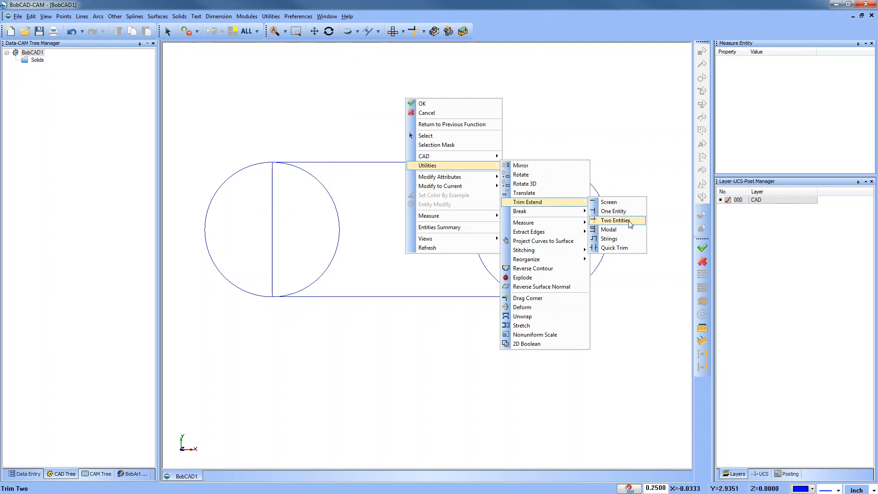
pyautogui.click(611, 247)
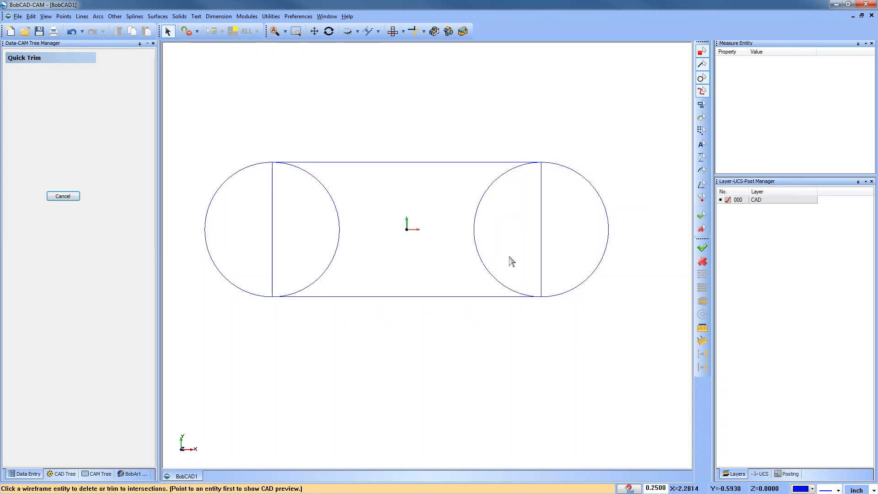
pyautogui.click(494, 185)
pyautogui.click(335, 204)
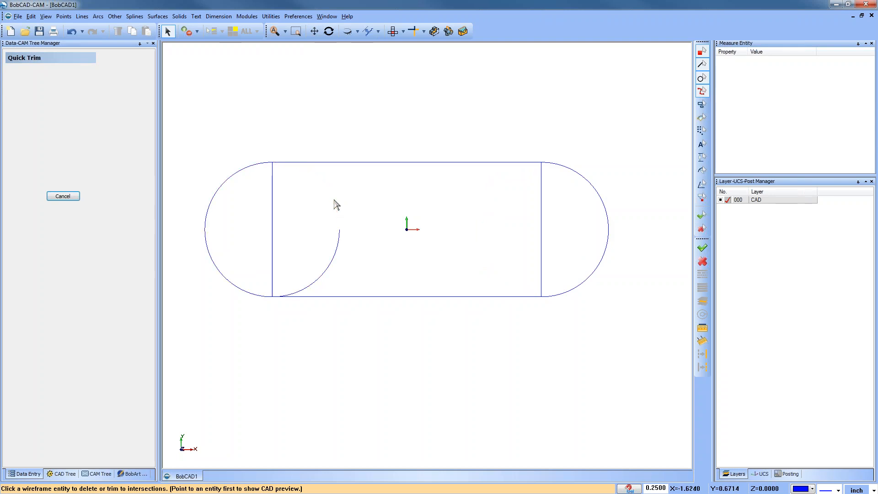
pyautogui.click(338, 256)
pyautogui.click(273, 247)
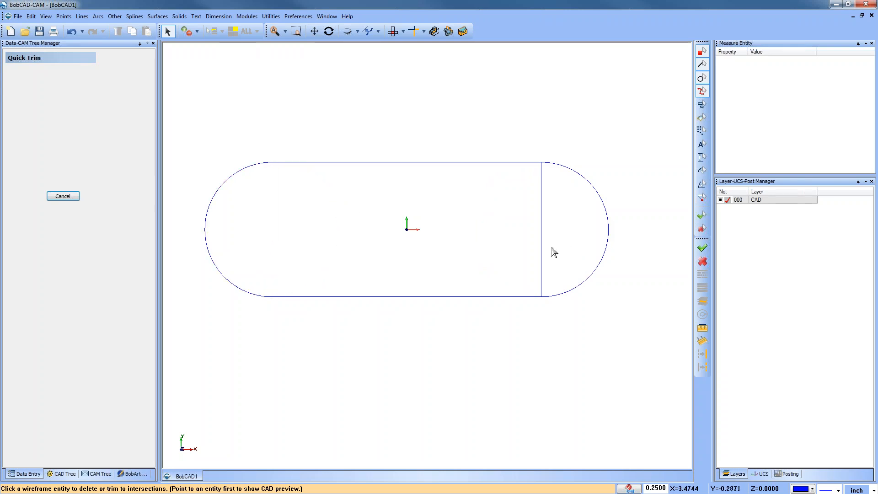
pyautogui.click(541, 250)
pyautogui.rightClick(497, 212)
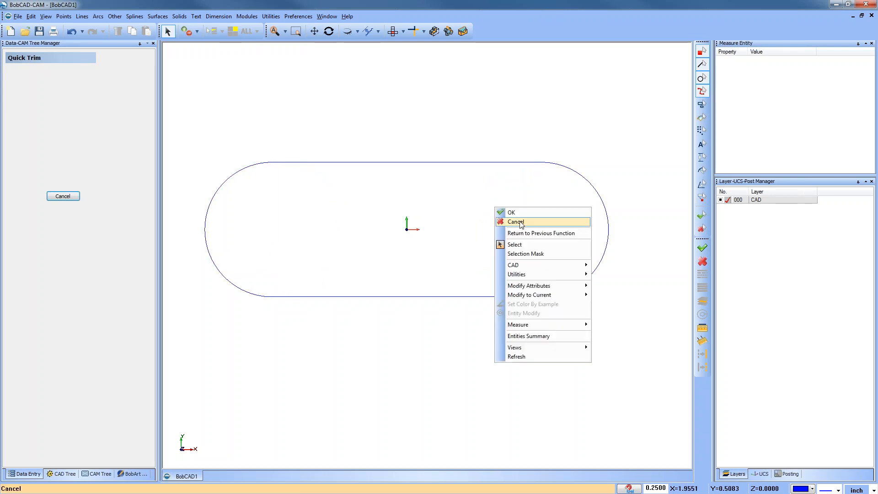
# Step: Leave Quick Trim and use Line Join to connect the midpoints of the slot's upper and lower edges
pyautogui.click(521, 222)
pyautogui.moveTo(479, 320); pyautogui.dragTo(481, 309, button='middle')
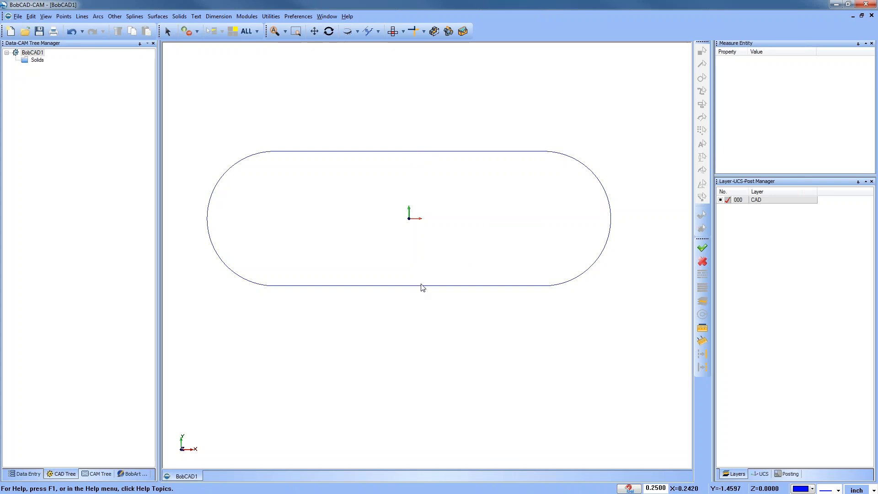
pyautogui.click(83, 16)
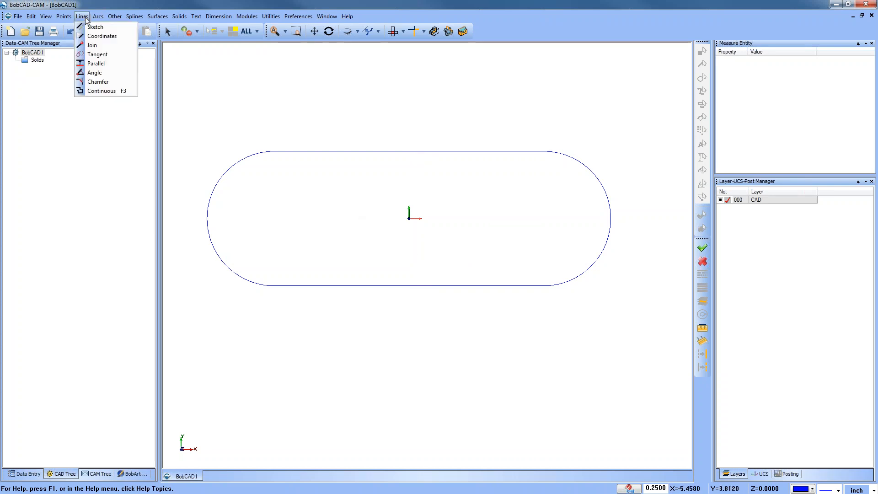
pyautogui.click(123, 52)
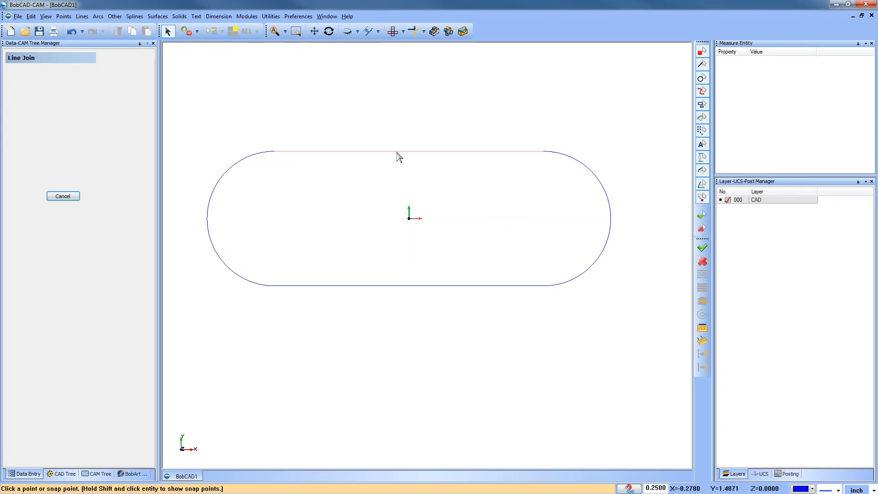
pyautogui.click(398, 157)
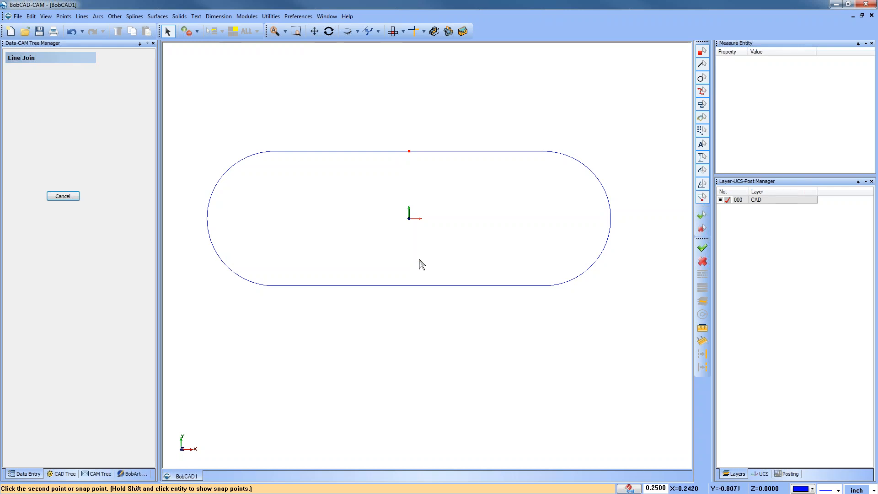
pyautogui.click(420, 288)
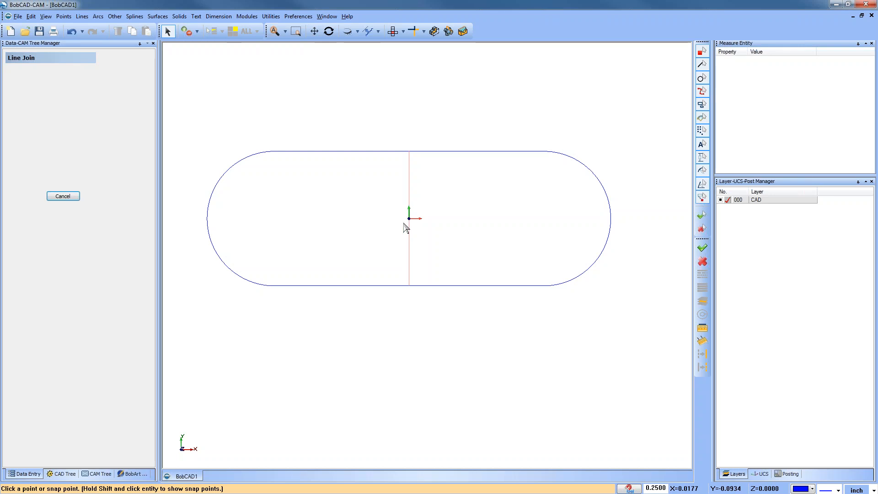
# Step: Join the left arc's midpoint to the midpoint of the vertical centre line, and leave the command
pyautogui.click(208, 225)
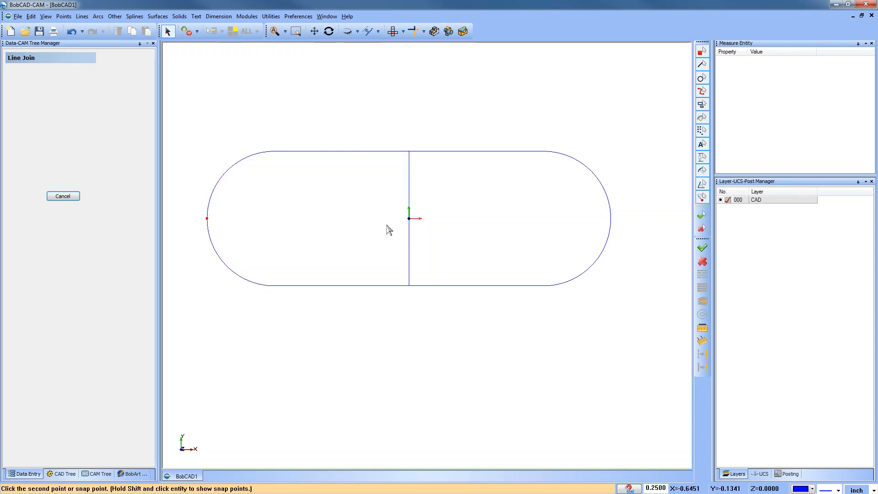
pyautogui.click(411, 227)
pyautogui.rightClick(410, 216)
pyautogui.click(459, 218)
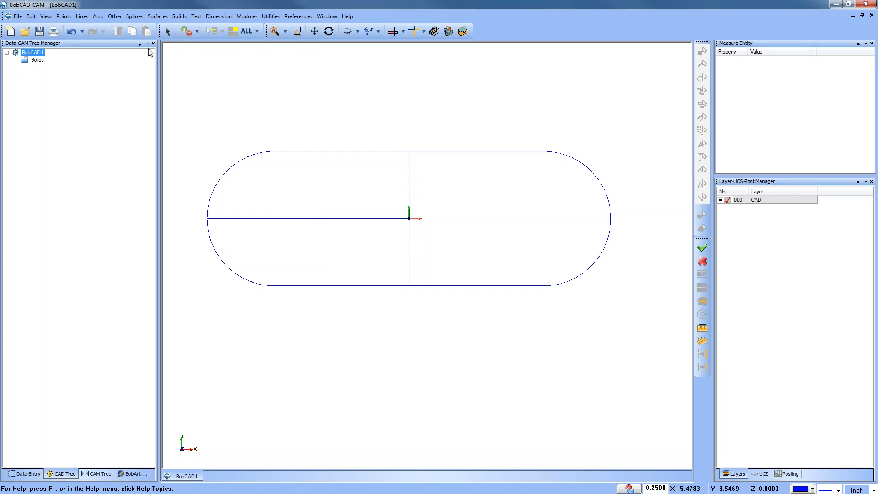
# Step: Place a 2 by 2 sharp-cornered rectangle centred on the midpoint of the horizontal line, at X -2.25, Y 0
pyautogui.click(115, 16)
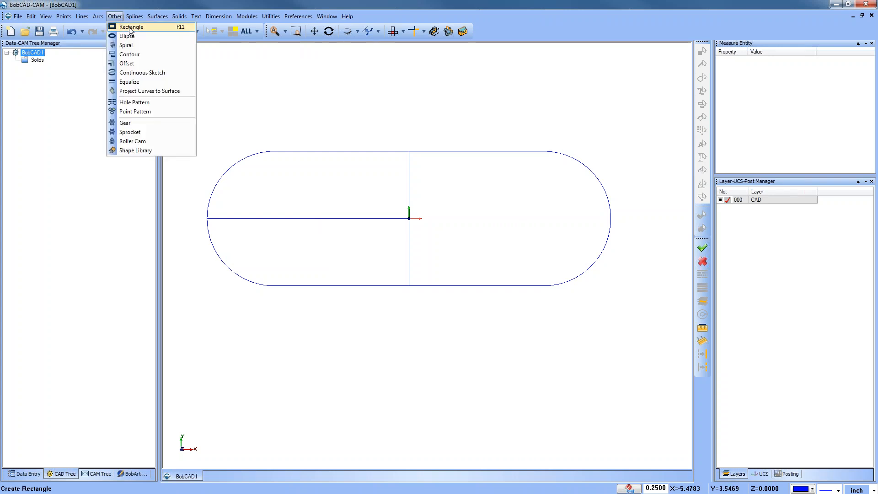
pyautogui.click(131, 27)
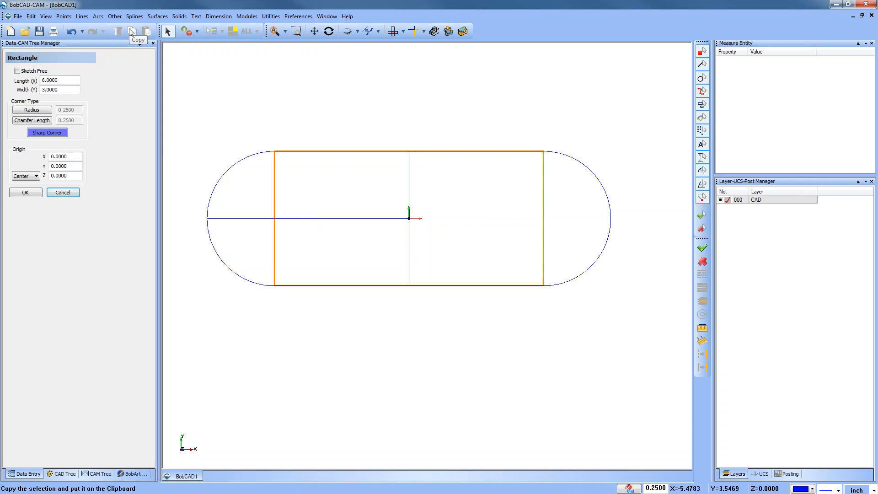
pyautogui.press('Tab')
pyautogui.write('2')
pyautogui.click(71, 80)
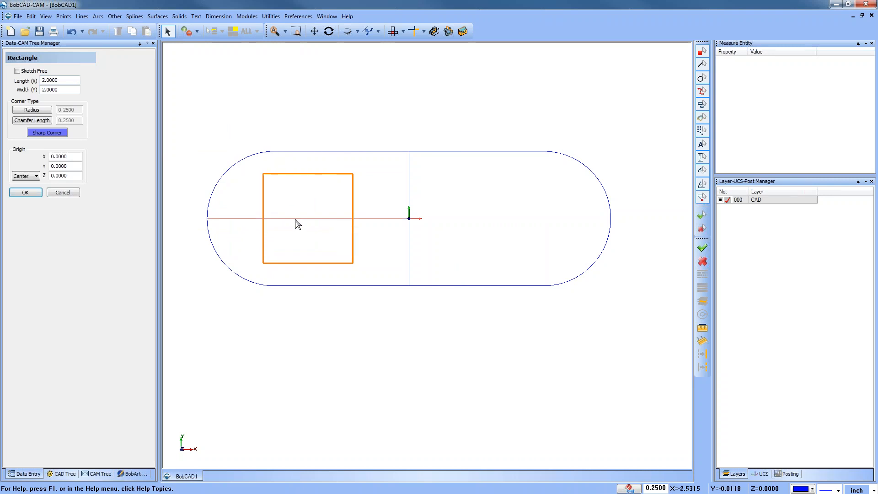
pyautogui.click(308, 225)
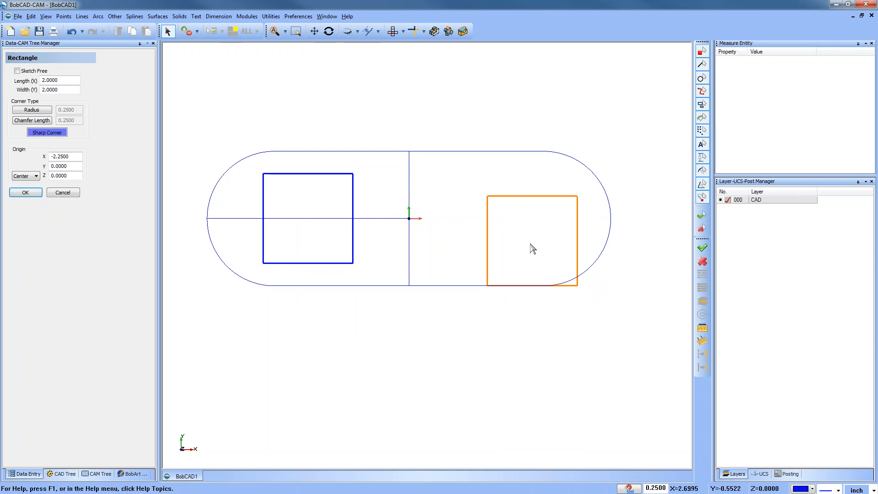
# Step: Set the placed rectangle's length to 2.5 and its width to 1.75
pyautogui.moveTo(64, 81); pyautogui.dragTo(27, 83)
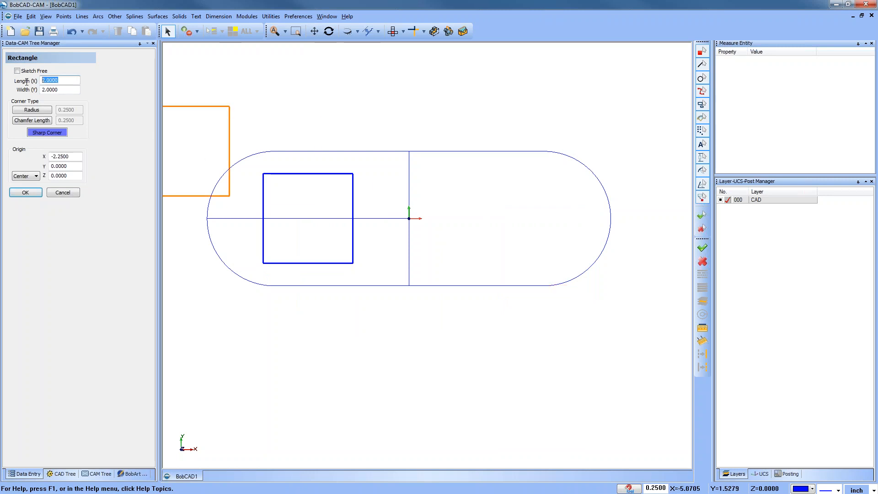
pyautogui.write('2.5')
pyautogui.click(64, 89)
pyautogui.moveTo(64, 89); pyautogui.dragTo(22, 89)
pyautogui.write('1.')
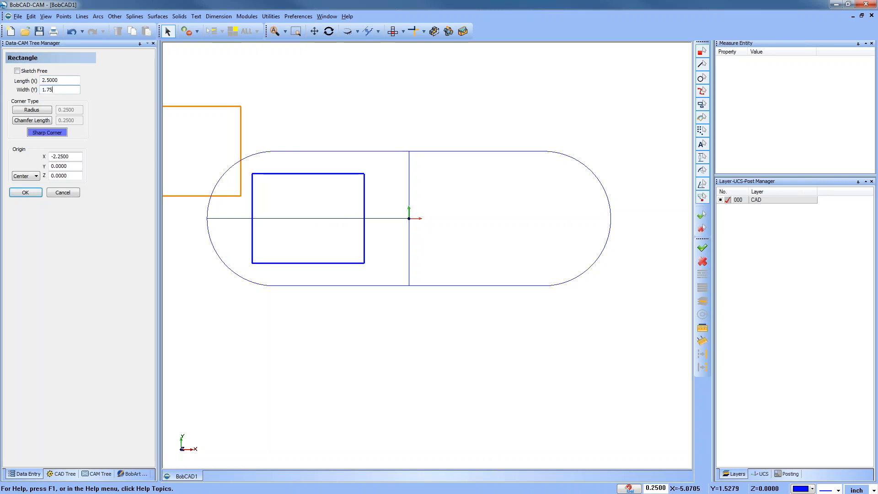
pyautogui.write('75')
# Step: Try rectangle lengths of 2 and 2.5, and settle on a length of 2.25
pyautogui.click(63, 79)
pyautogui.moveTo(62, 79); pyautogui.dragTo(42, 80)
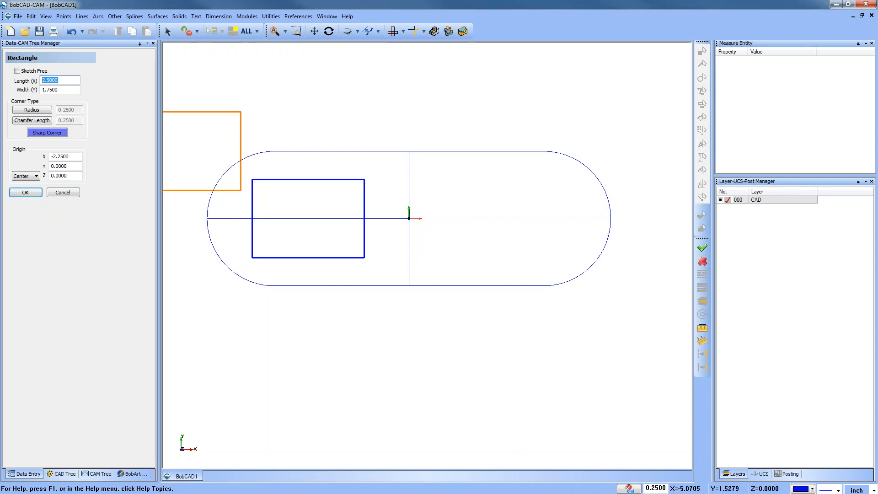
pyautogui.write('2')
pyautogui.click(62, 90)
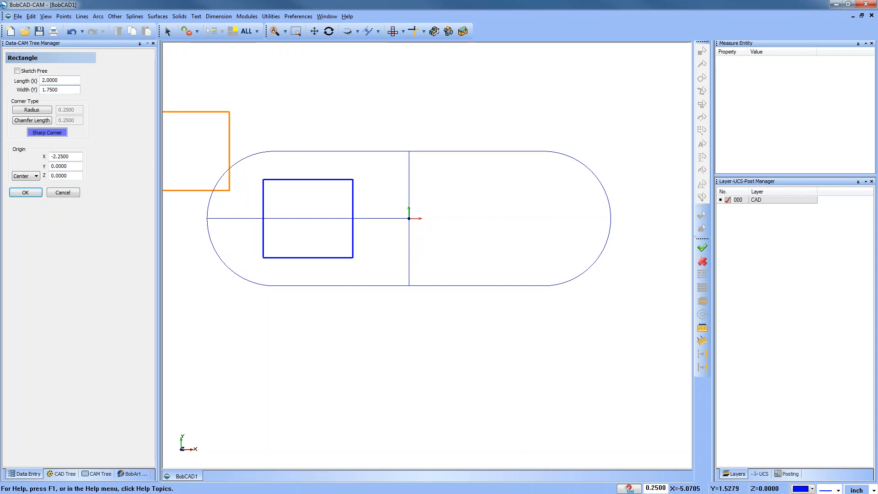
pyautogui.write('2.5')
pyautogui.moveTo(62, 80); pyautogui.dragTo(42, 80)
pyautogui.click(63, 90)
pyautogui.write('2.25')
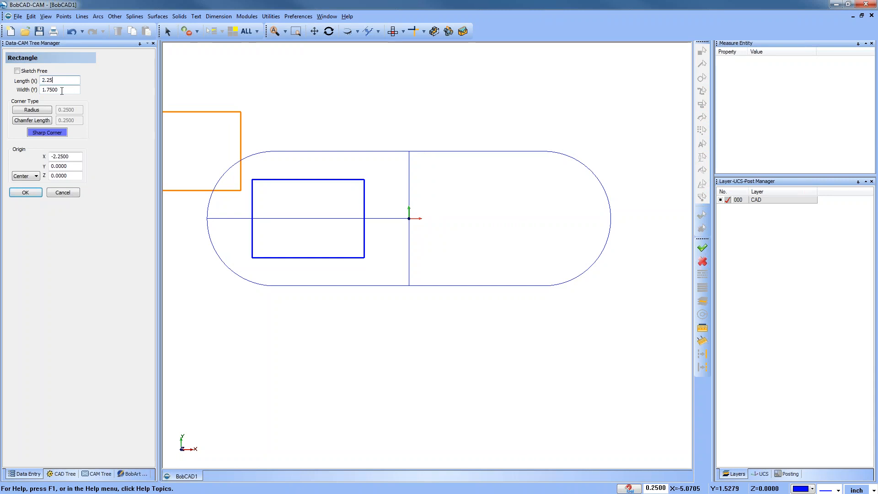
pyautogui.click(62, 90)
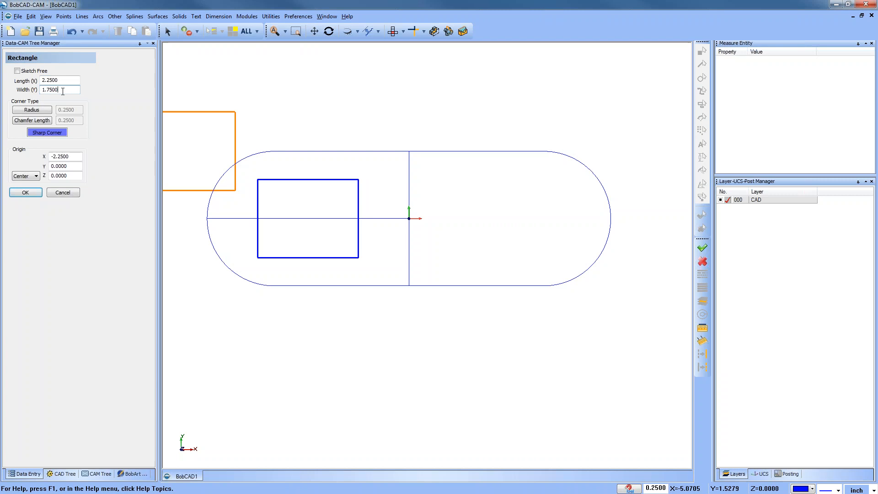
# Step: Give the rectangle radius corners of 0.5, and finish the Rectangle command
pyautogui.click(42, 111)
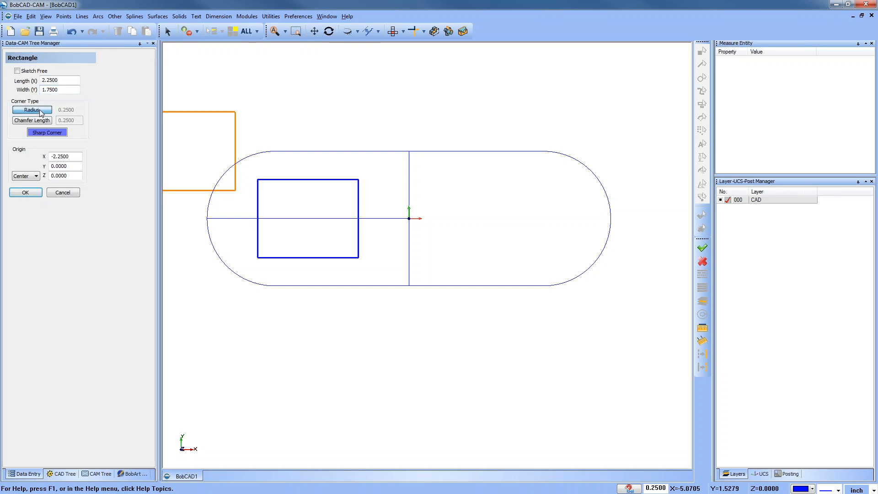
pyautogui.doubleClick(54, 112)
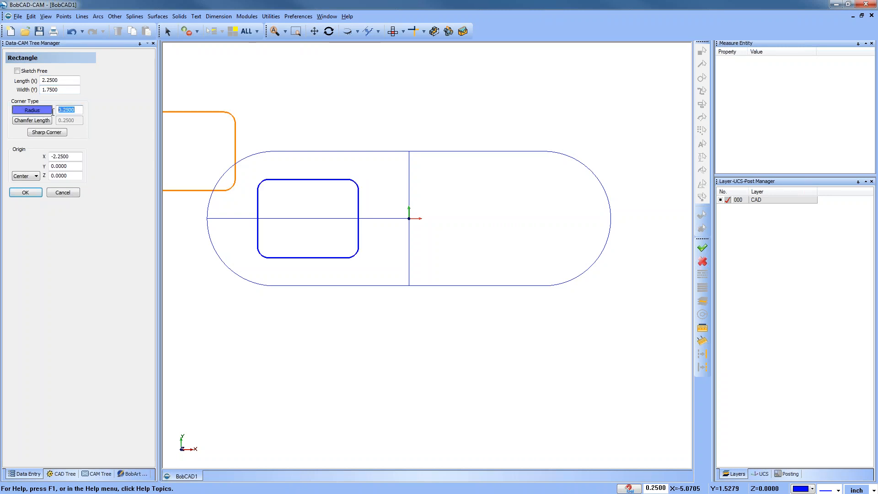
pyautogui.write('0.5')
pyautogui.press('Tab')
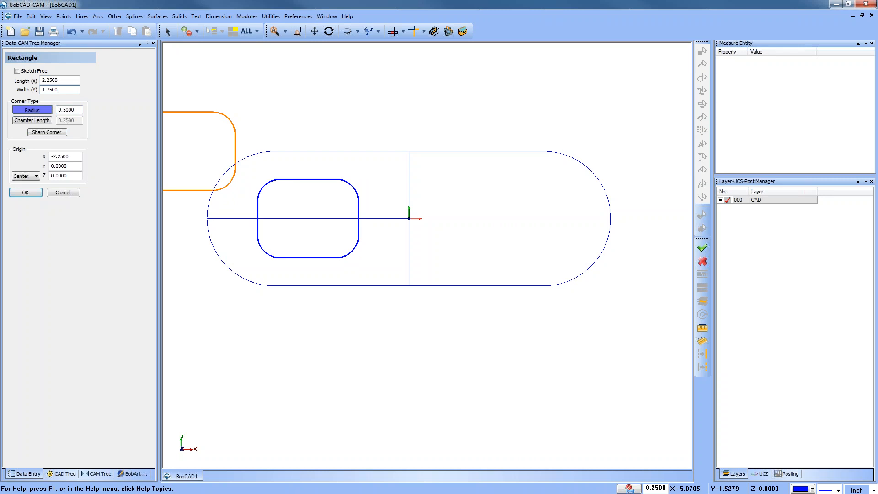
pyautogui.click(26, 193)
pyautogui.click(64, 193)
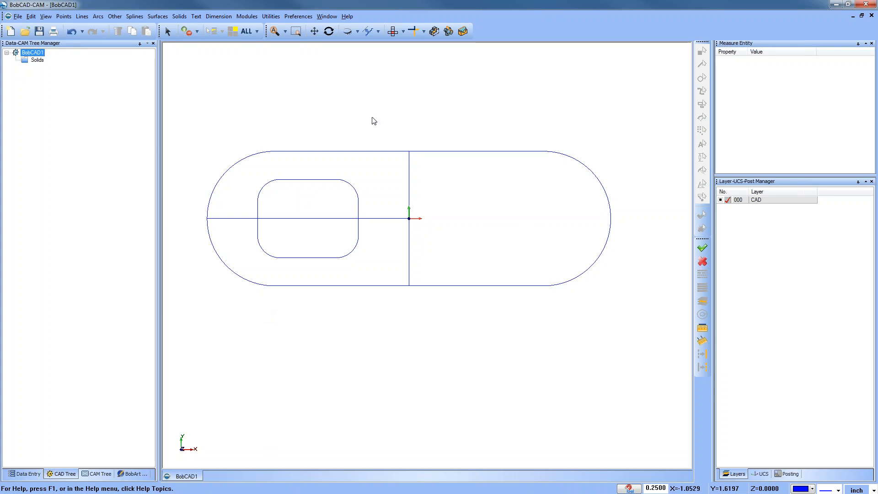
# Step: Use Line Continuous to draw a horizontal line about 0.5 long rightward from the right end of the slot's upper edge
pyautogui.click(84, 19)
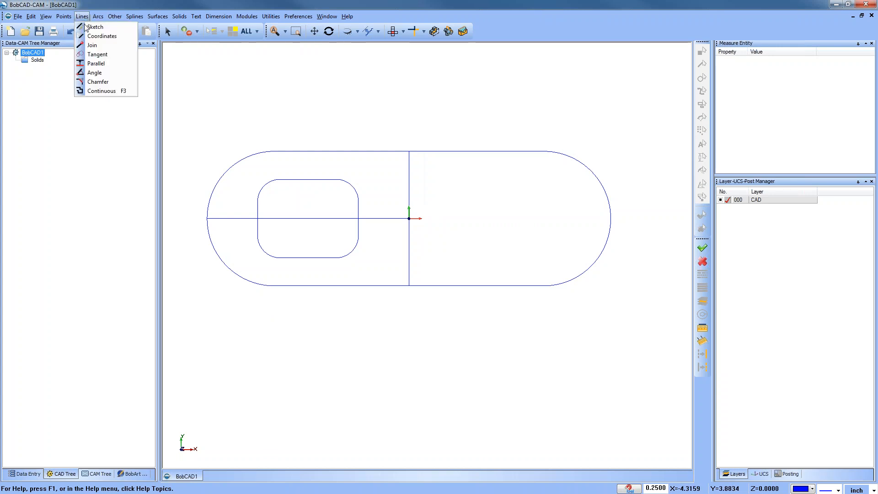
pyautogui.click(114, 91)
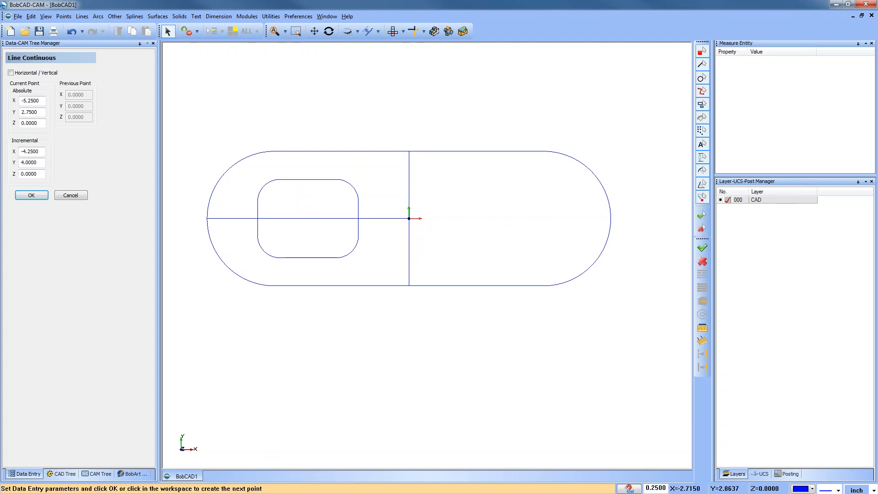
pyautogui.click(544, 151)
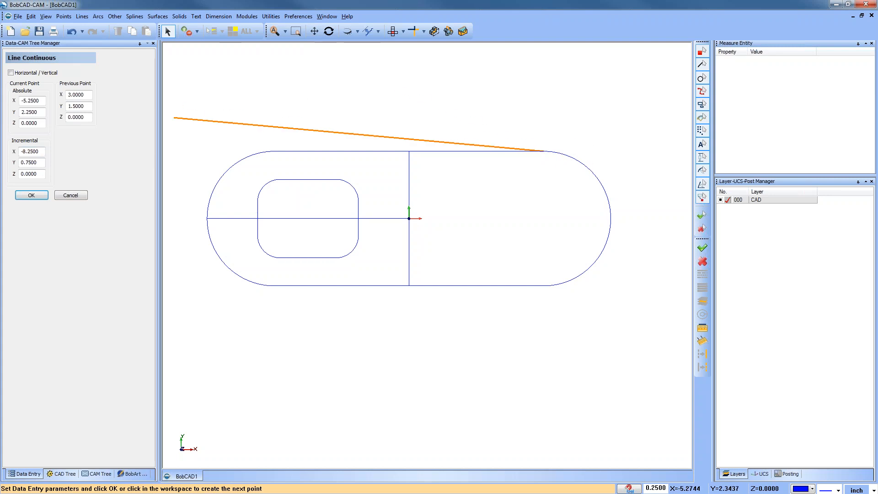
pyautogui.click(572, 158)
# Step: Extend the continuous line with a second segment using incremental X .375 and Y 0, and leave the command
pyautogui.moveTo(42, 153); pyautogui.dragTo(20, 152)
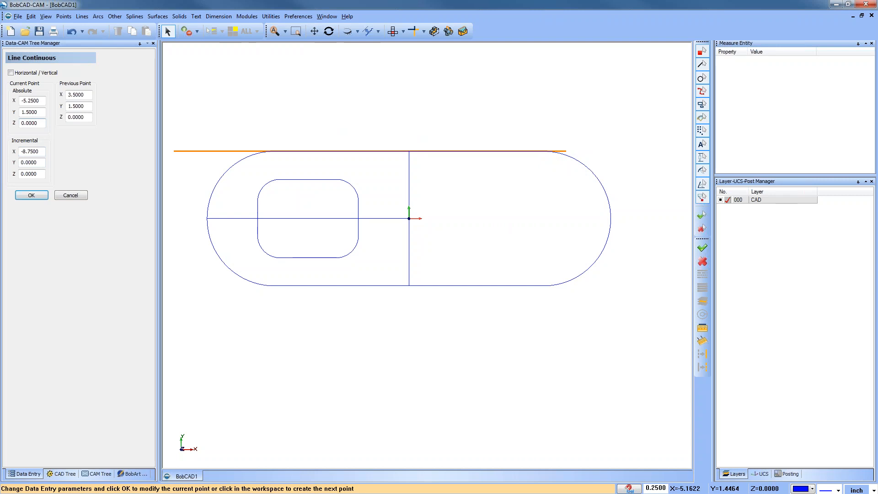
pyautogui.doubleClick(40, 152)
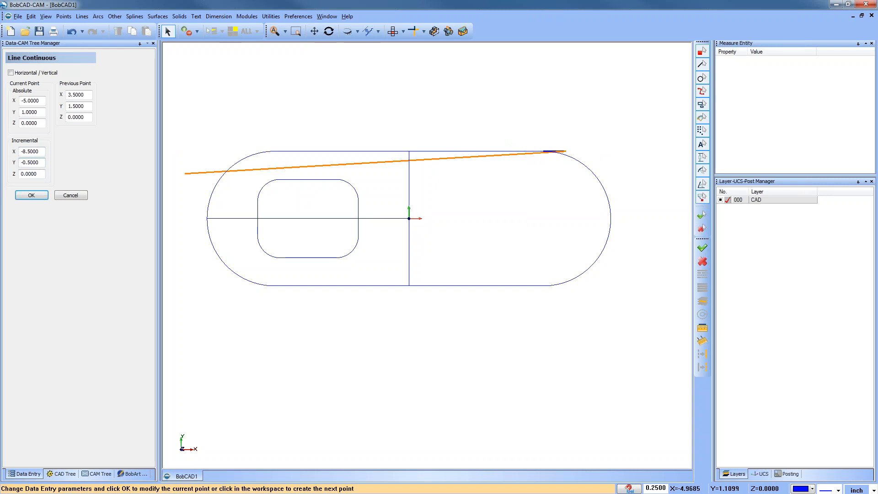
pyautogui.doubleClick(39, 152)
pyautogui.write('.375')
pyautogui.press('Tab')
pyautogui.write('0')
pyautogui.press('Tab')
pyautogui.click(29, 196)
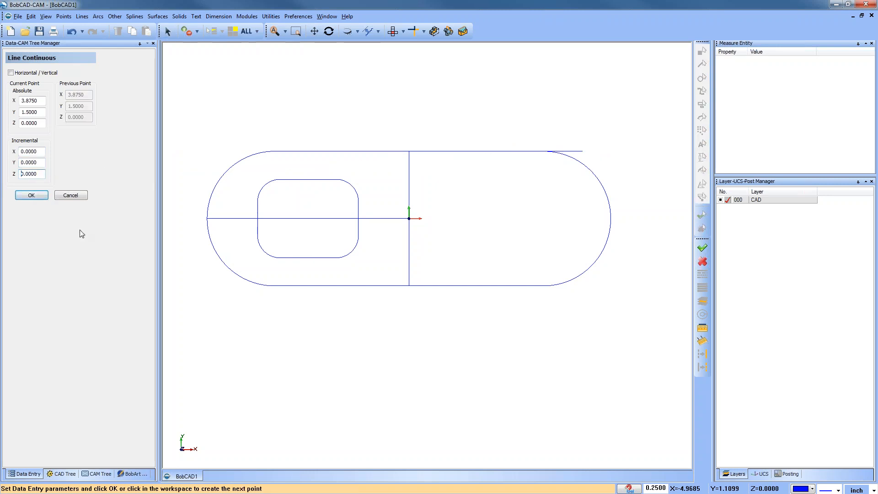
pyautogui.click(70, 196)
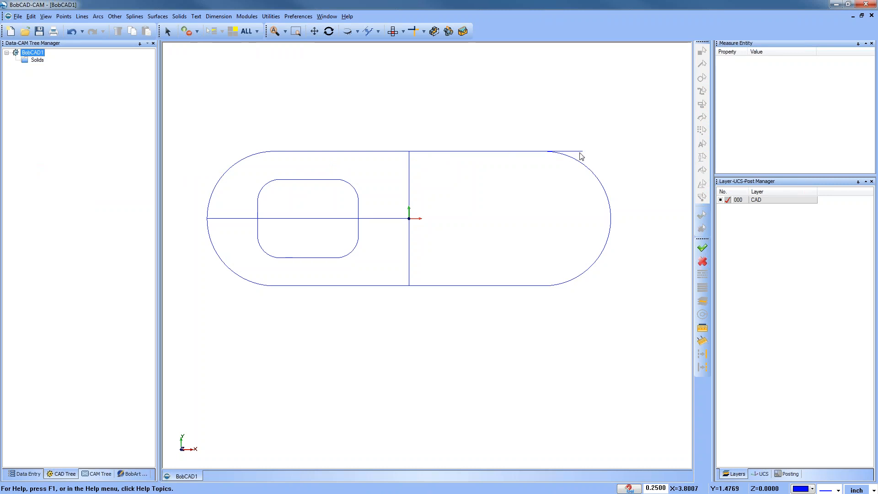
# Step: Use Measure Two to measure the distance between the second line segment's two endpoints
pyautogui.click(704, 342)
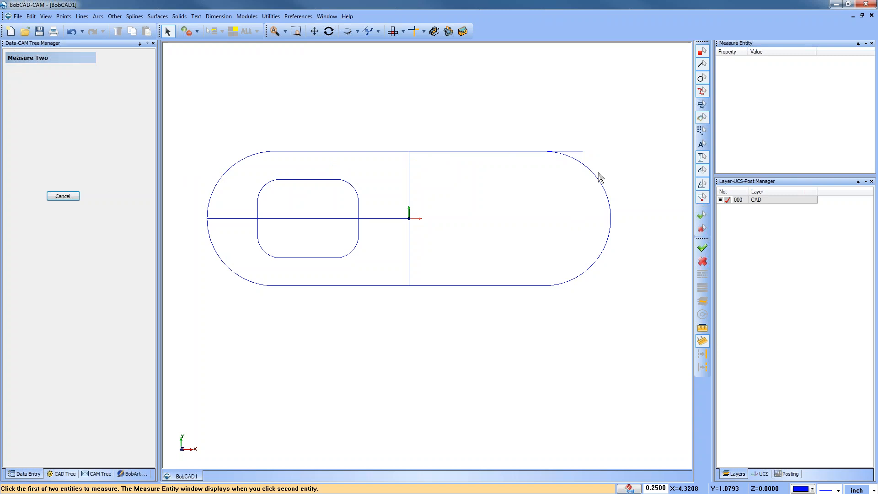
pyautogui.click(576, 156)
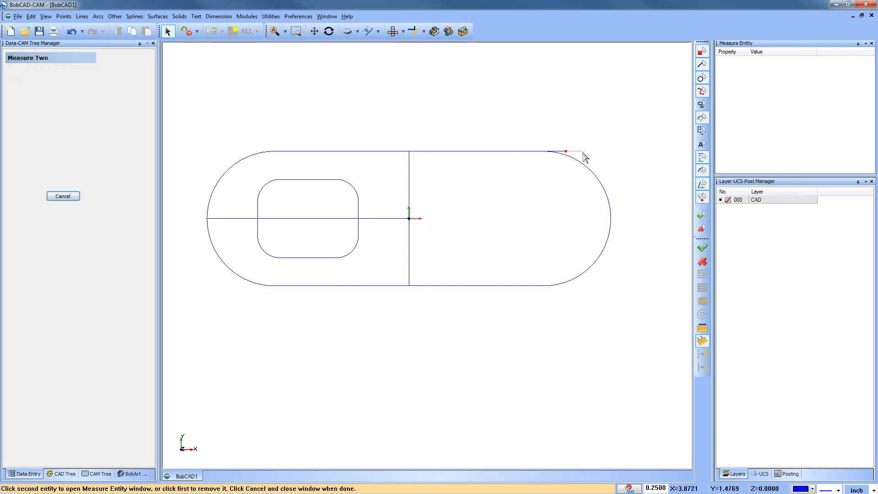
pyautogui.click(585, 155)
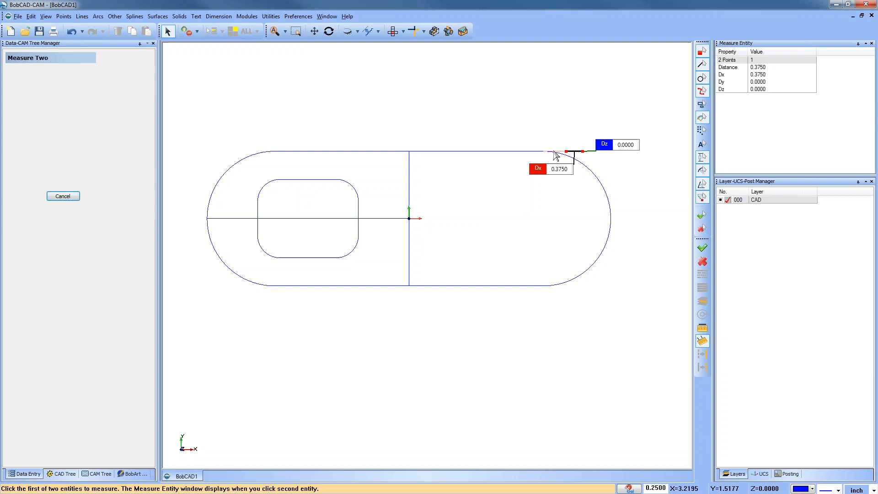
pyautogui.press('Escape')
# Step: Undo both continuous line segments extending from the slot's upper edge
pyautogui.hotkey('ctrl', 'z')
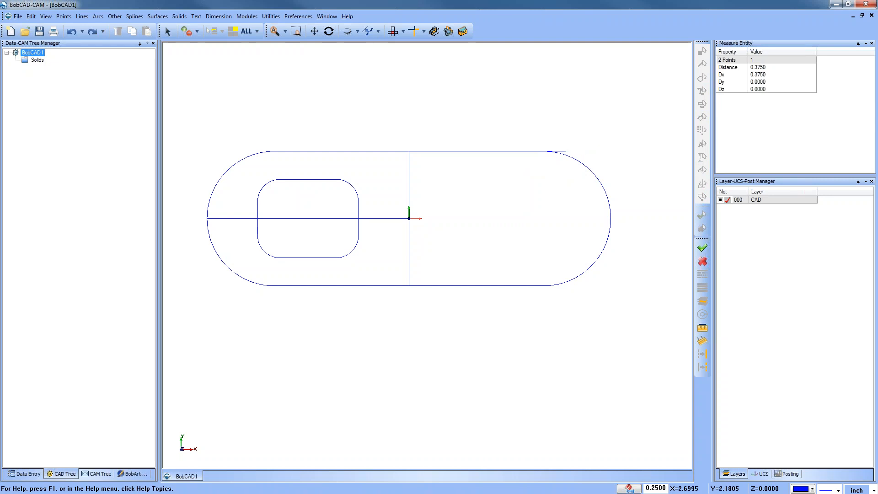
pyautogui.hotkey('ctrl', 'z')
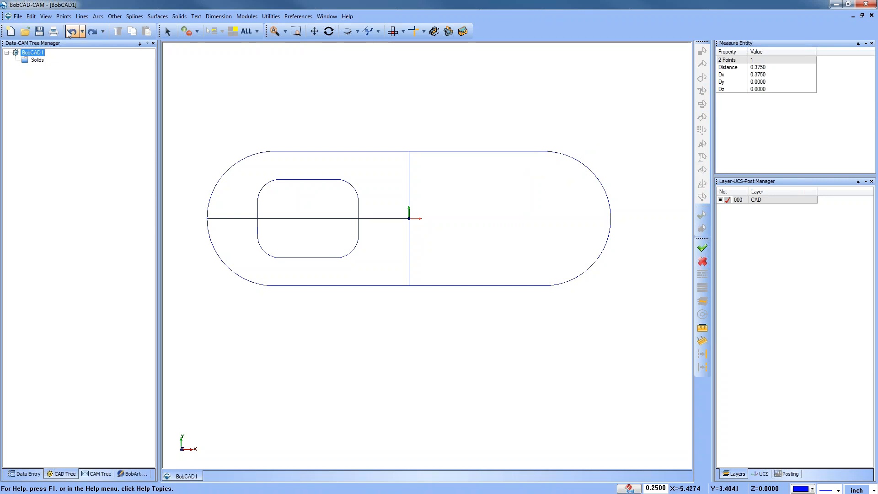
pyautogui.click(81, 16)
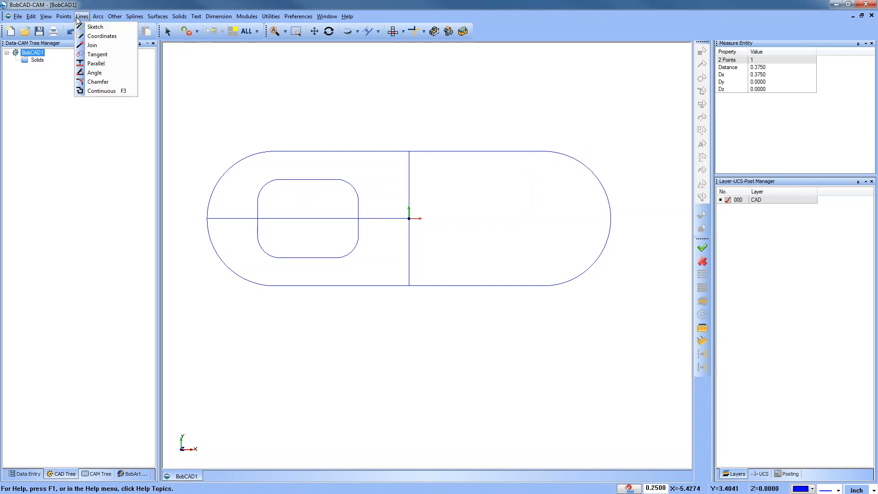
pyautogui.click(95, 27)
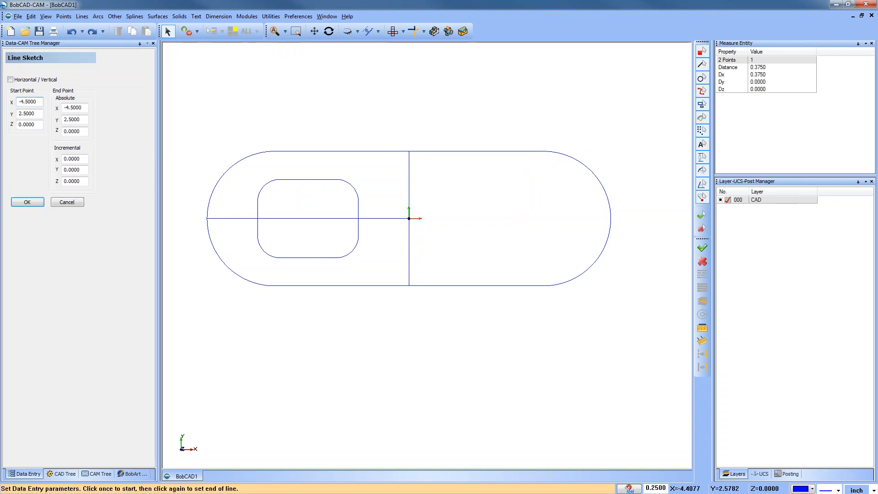
pyautogui.click(539, 155)
pyautogui.rightClick(530, 126)
pyautogui.click(564, 142)
# Step: Use Line Sketch to draw a vertical line about 1.25 long, crossing the right end of the slot's upper edge
pyautogui.click(82, 17)
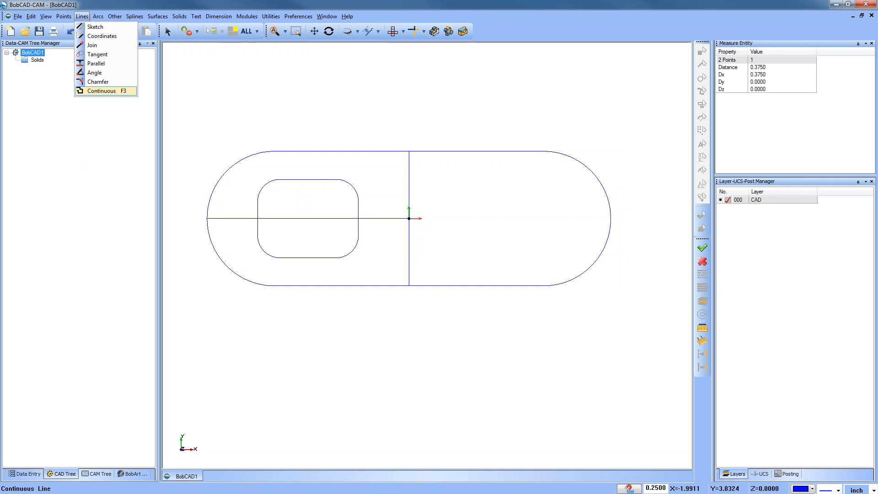
pyautogui.click(96, 27)
pyautogui.click(543, 128)
pyautogui.click(543, 184)
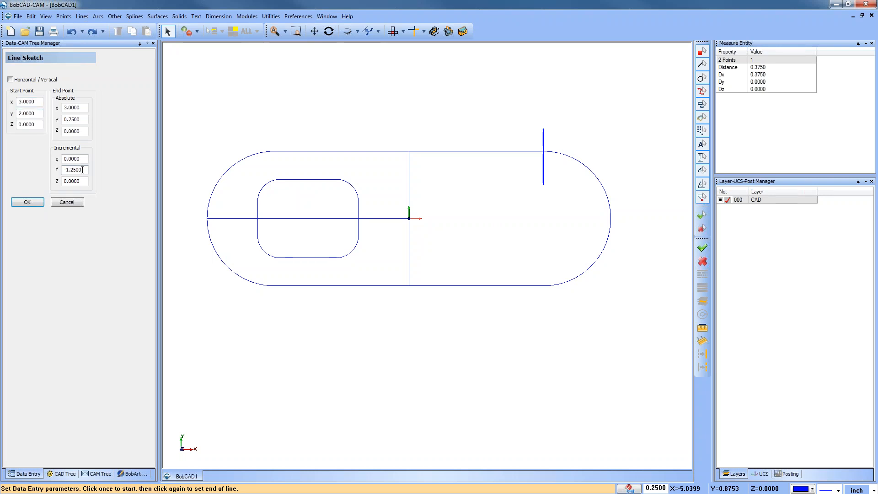
# Step: Set the sketched line's incremental end point to X 1 and Y -1, accept it, and undo the line
pyautogui.moveTo(85, 170); pyautogui.dragTo(65, 170)
pyautogui.click(35, 114)
pyautogui.press('Tab')
pyautogui.press('Tab')
pyautogui.press('Tab')
pyautogui.press('Tab')
pyautogui.press('Tab')
pyautogui.write('1')
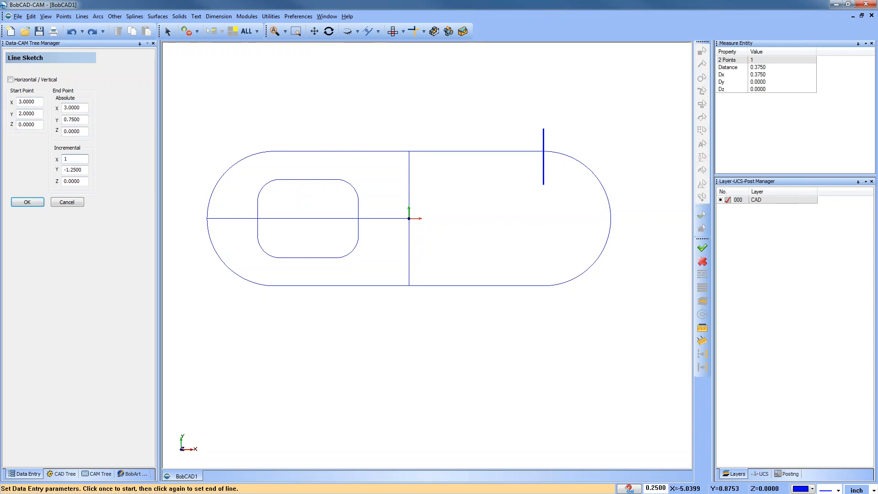
pyautogui.press('Tab')
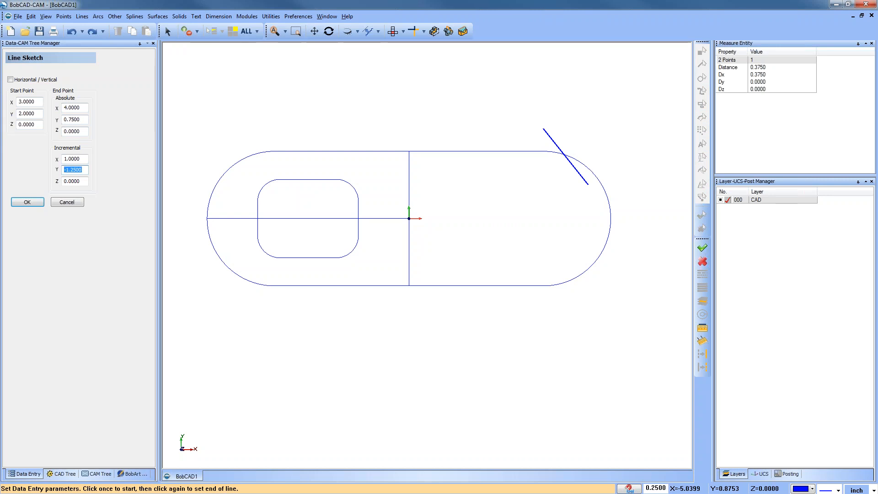
pyautogui.write('-')
pyautogui.press('Tab')
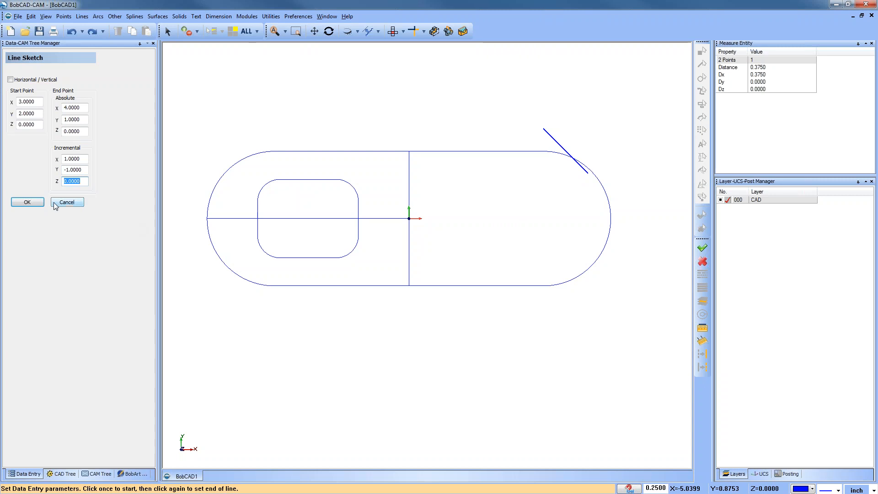
pyautogui.click(34, 202)
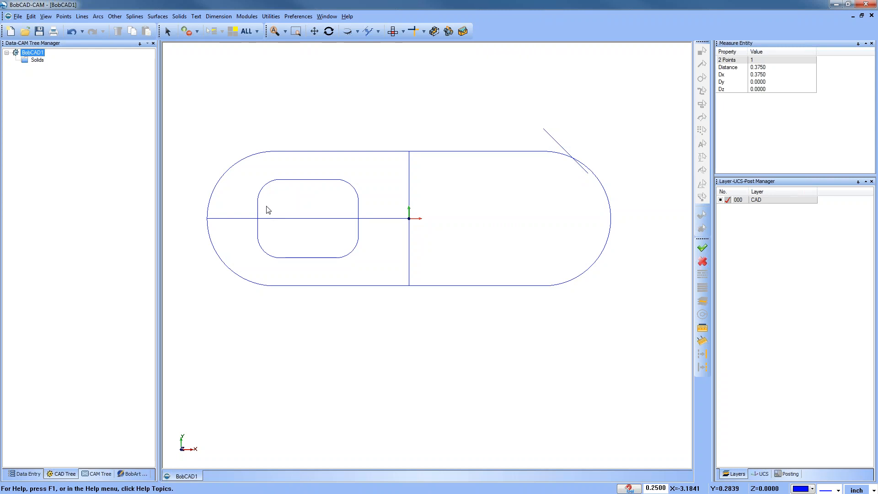
pyautogui.click(72, 31)
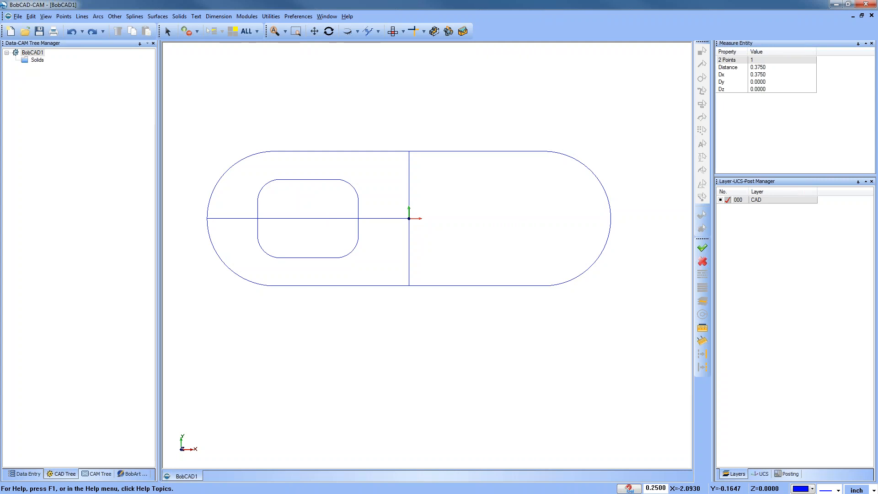
# Step: Delete the horizontal and vertical construction lines inside the slot outline
pyautogui.click(167, 31)
pyautogui.click(324, 219)
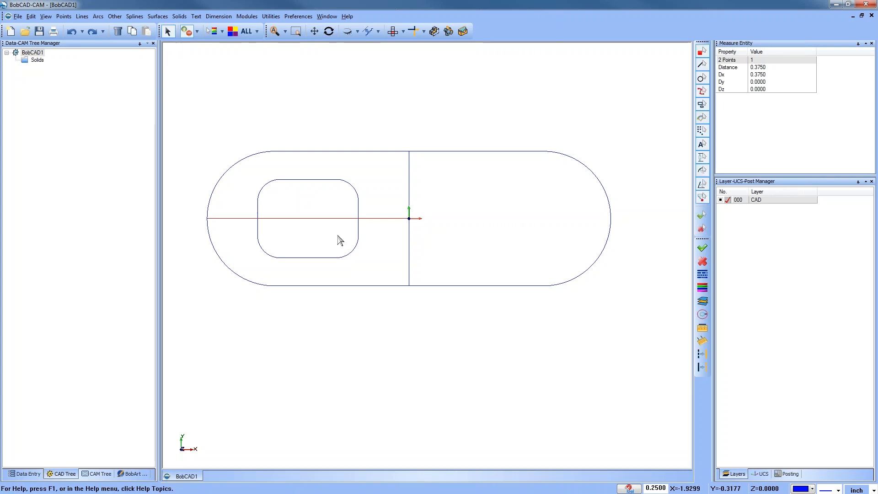
pyautogui.press('Delete')
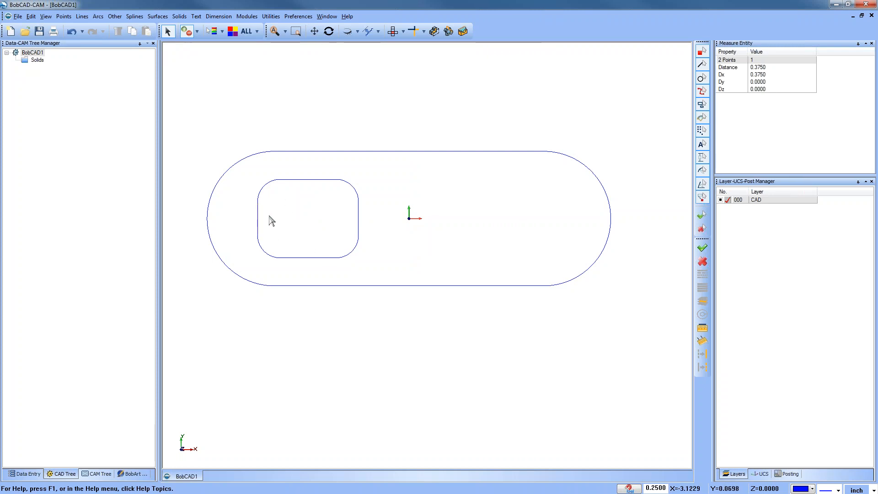
# Step: Offset the rounded rectangular pocket outline outward by 0.125 with one offset, using the Left direction, and close Offset
pyautogui.click(115, 20)
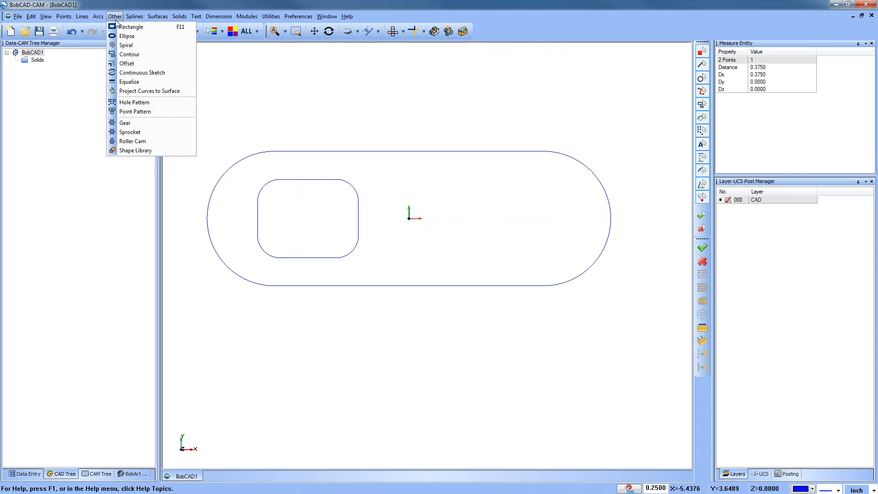
pyautogui.click(126, 64)
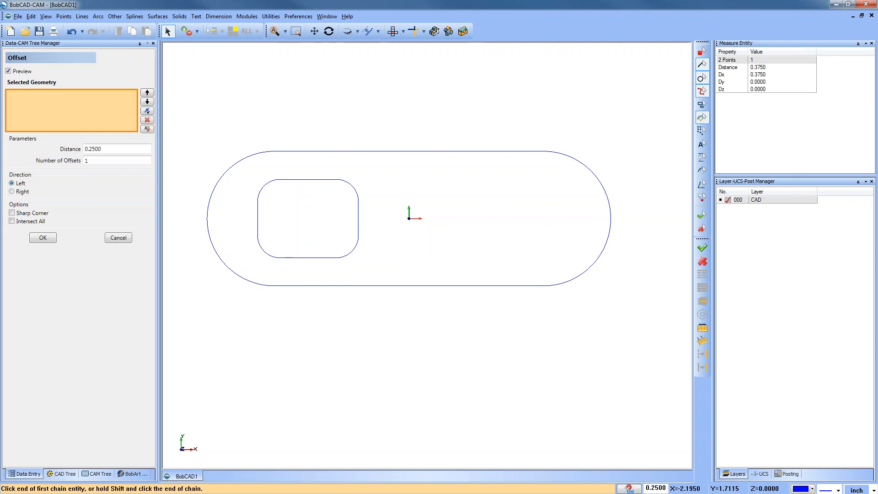
pyautogui.click(259, 212)
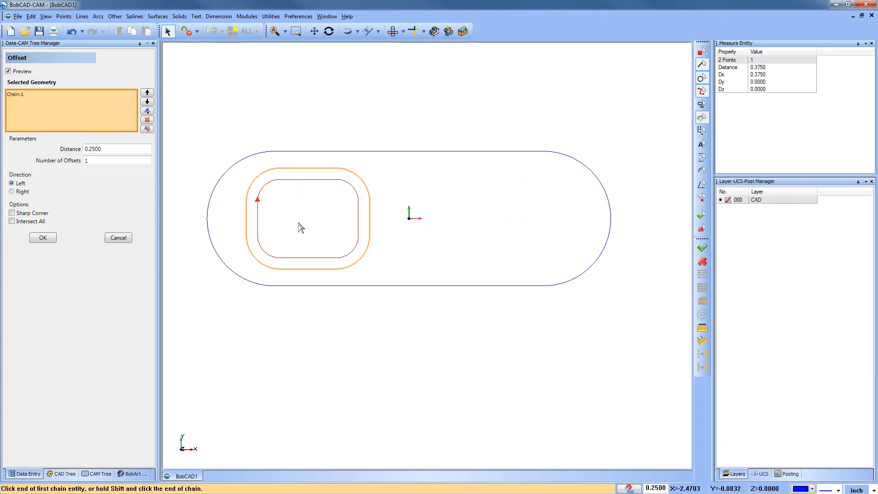
pyautogui.doubleClick(105, 149)
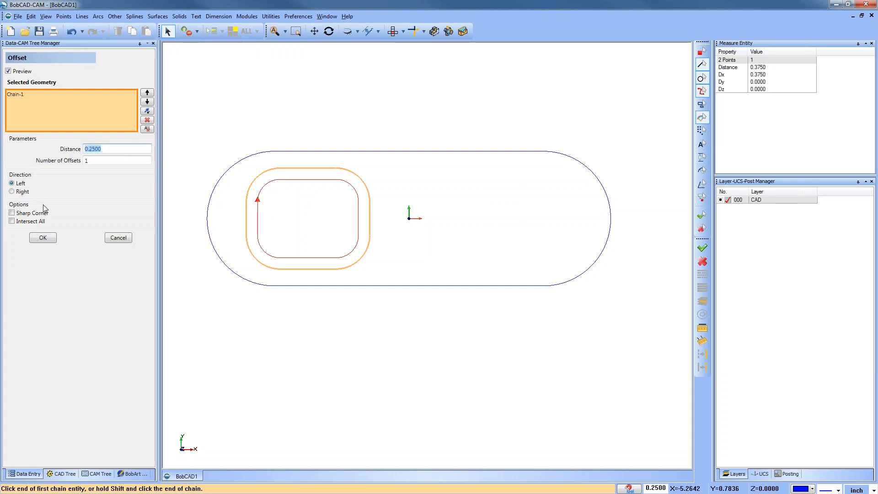
pyautogui.click(11, 192)
pyautogui.click(12, 183)
pyautogui.doubleClick(98, 149)
pyautogui.write('.125')
pyautogui.press('Tab')
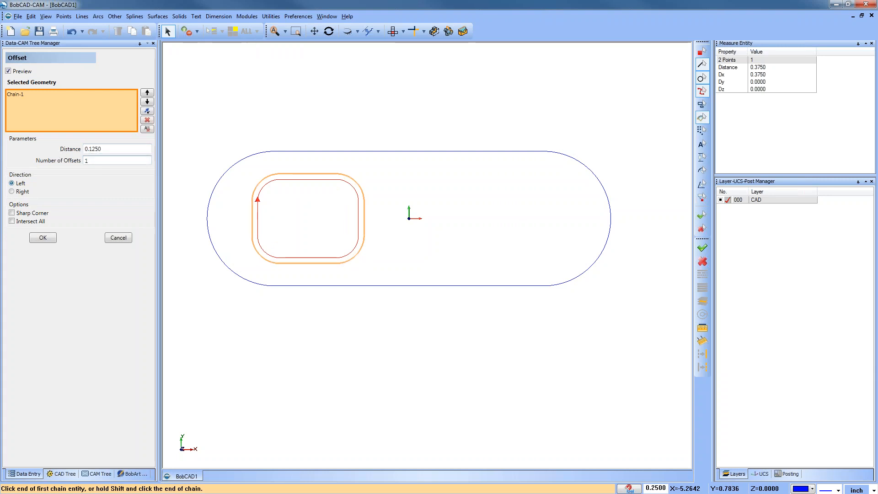
pyautogui.click(43, 238)
pyautogui.click(118, 238)
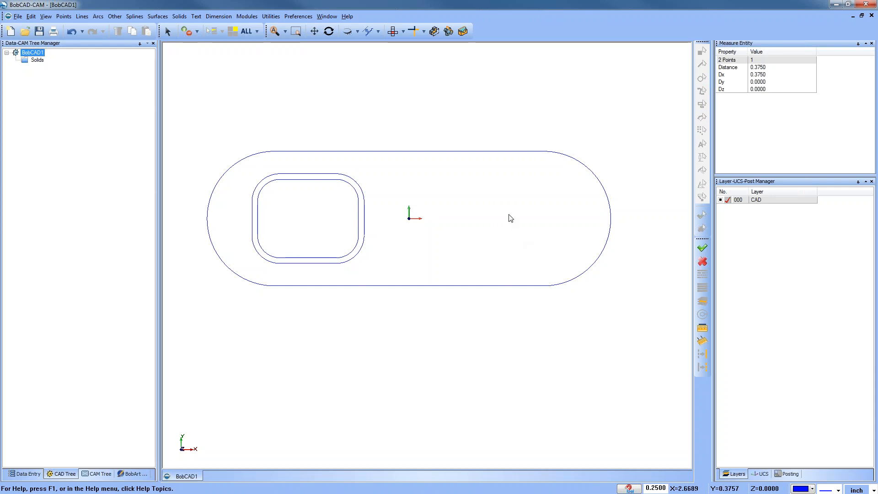
# Step: Mirror both rounded pocket outlines as a copy across the Y-Z plane to the right half of the slot
pyautogui.click(271, 16)
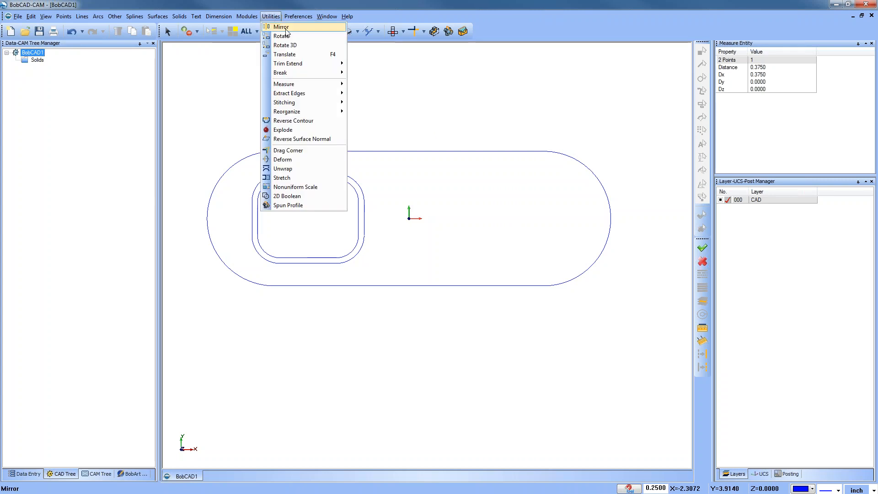
pyautogui.click(281, 27)
pyautogui.click(310, 174)
pyautogui.click(310, 179)
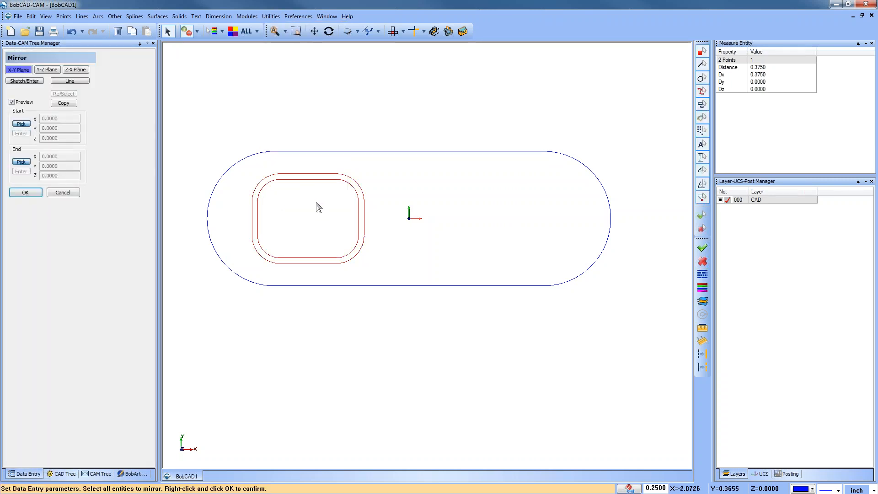
pyautogui.rightClick(318, 206)
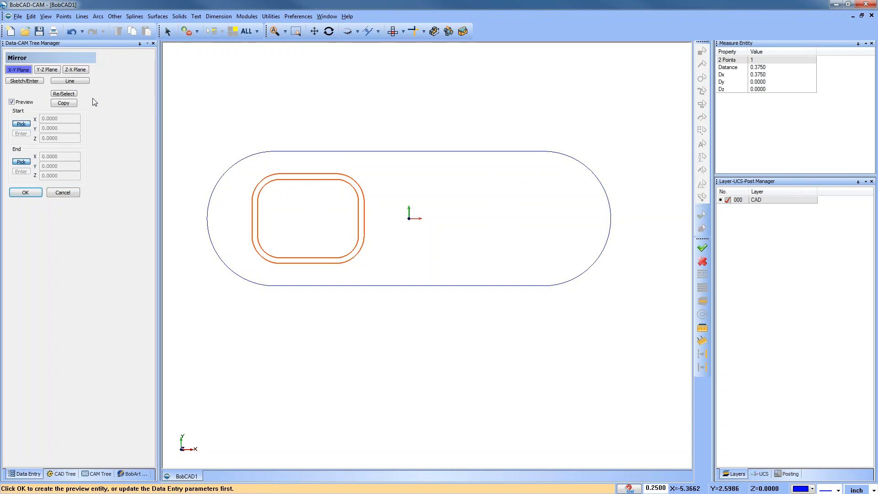
pyautogui.click(67, 103)
pyautogui.click(48, 70)
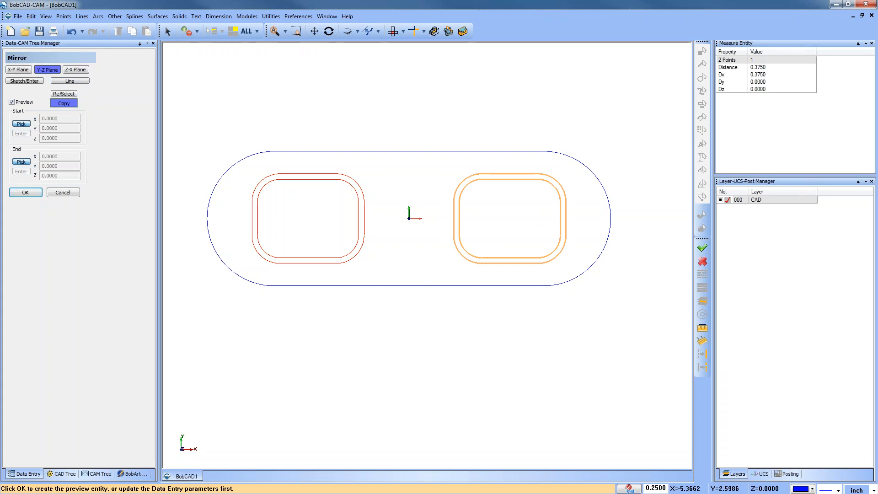
pyautogui.click(28, 193)
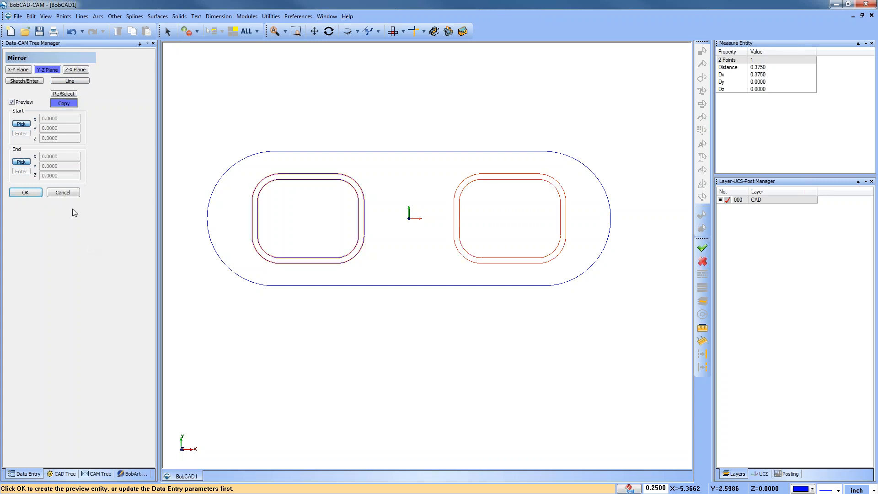
pyautogui.click(63, 192)
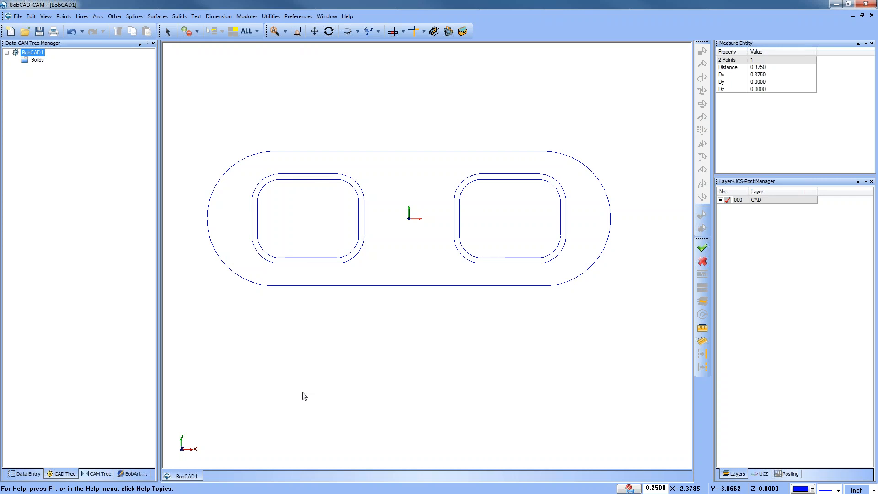
# Step: Offset the slot outline outward by 0.25 with one offset and leave the Offset command
pyautogui.click(111, 17)
pyautogui.click(131, 67)
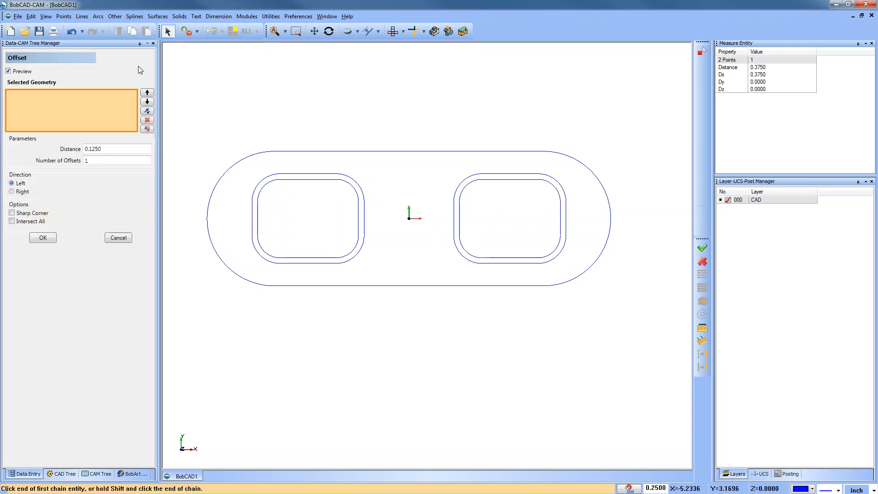
pyautogui.click(92, 148)
pyautogui.write('.25')
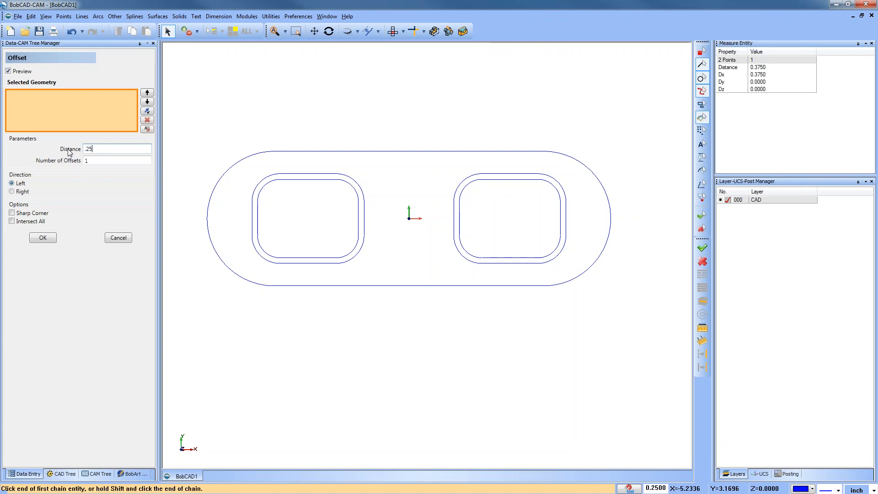
pyautogui.press('Return')
pyautogui.click(279, 152)
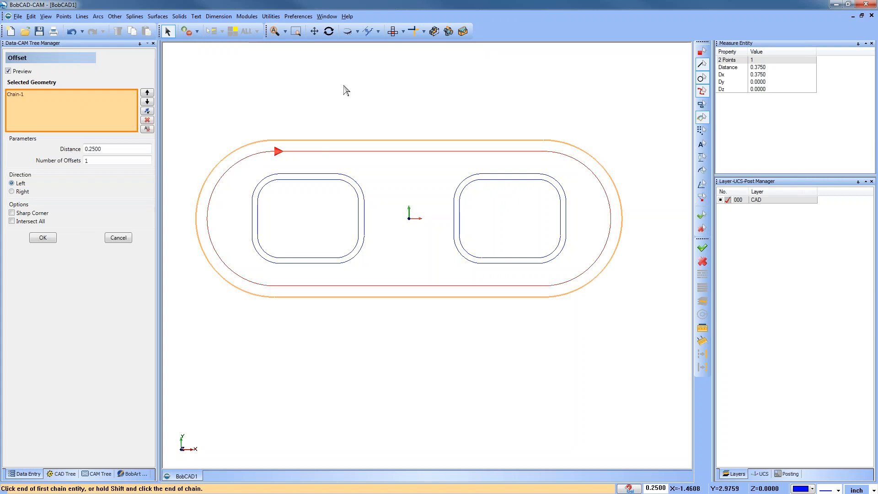
pyautogui.press('Return')
pyautogui.rightClick(290, 83)
pyautogui.click(366, 104)
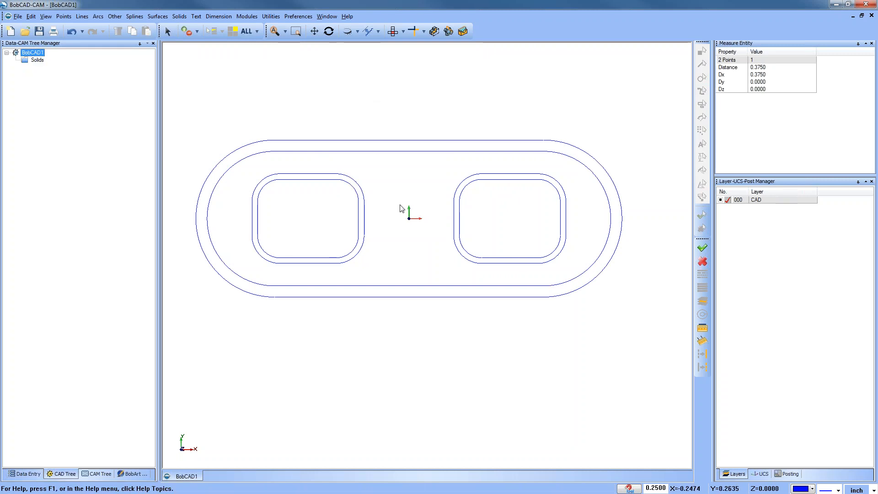
# Step: Snap full circles of radius 0.25 to both ends and the midpoint of the outer slot outline's left arc
pyautogui.moveTo(423, 211); pyautogui.dragTo(424, 224, button='middle')
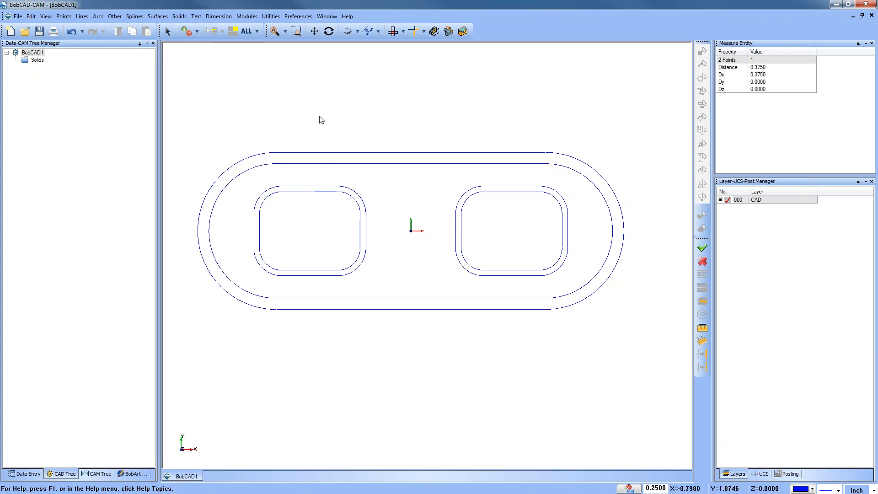
pyautogui.click(98, 16)
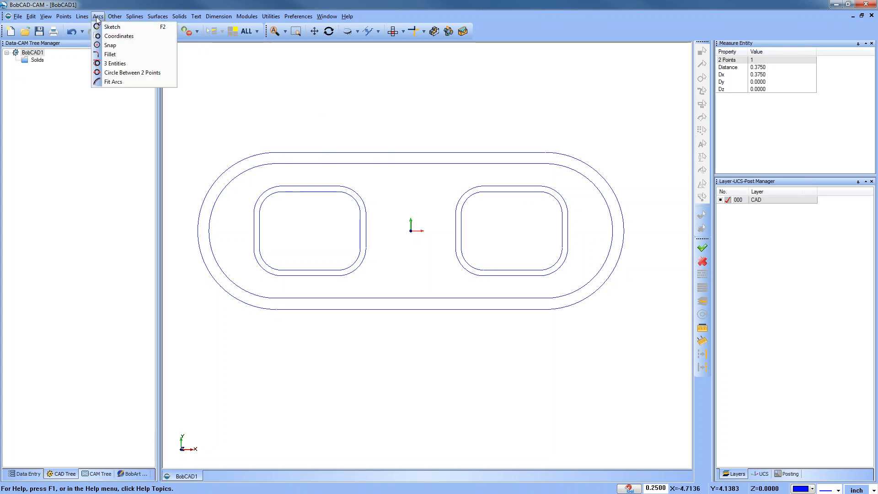
pyautogui.click(125, 45)
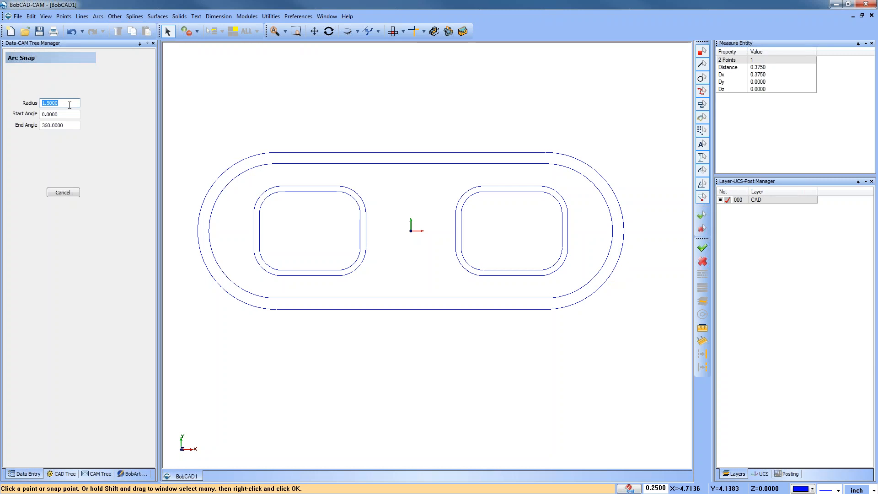
pyautogui.write('.5')
pyautogui.press('Tab')
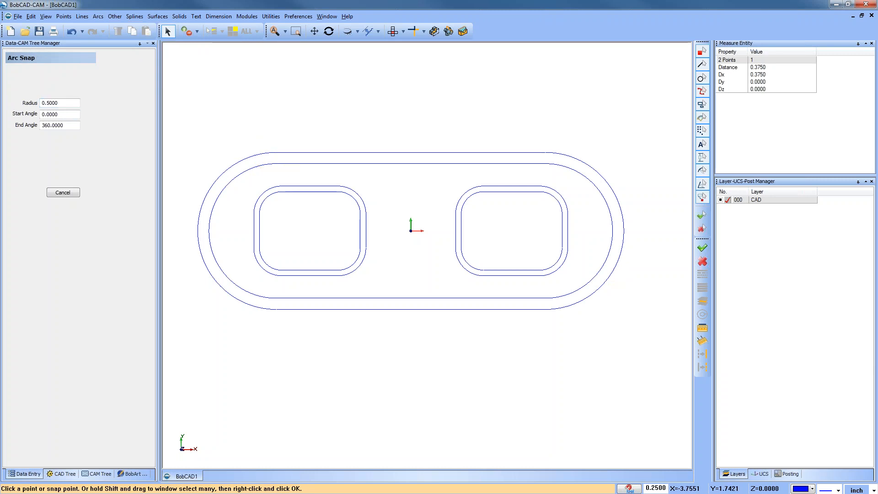
pyautogui.hotkey('shift', 'Tab')
pyautogui.write('.25')
pyautogui.press('Tab')
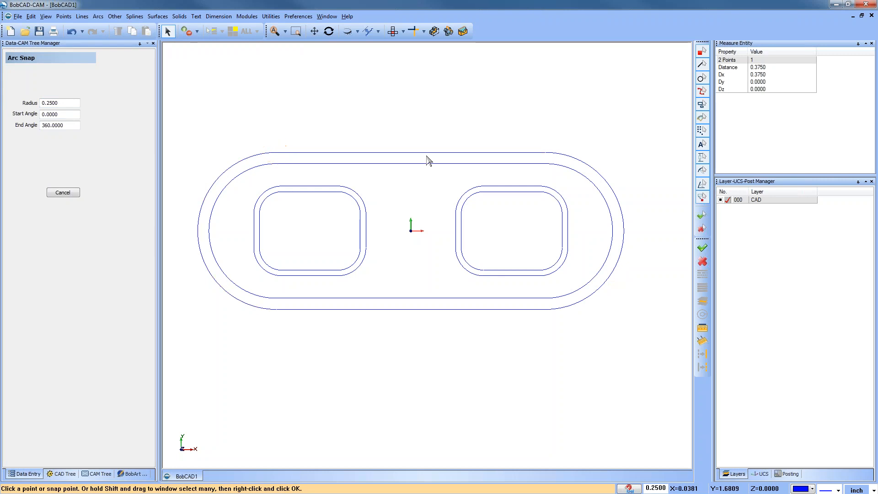
pyautogui.click(276, 153)
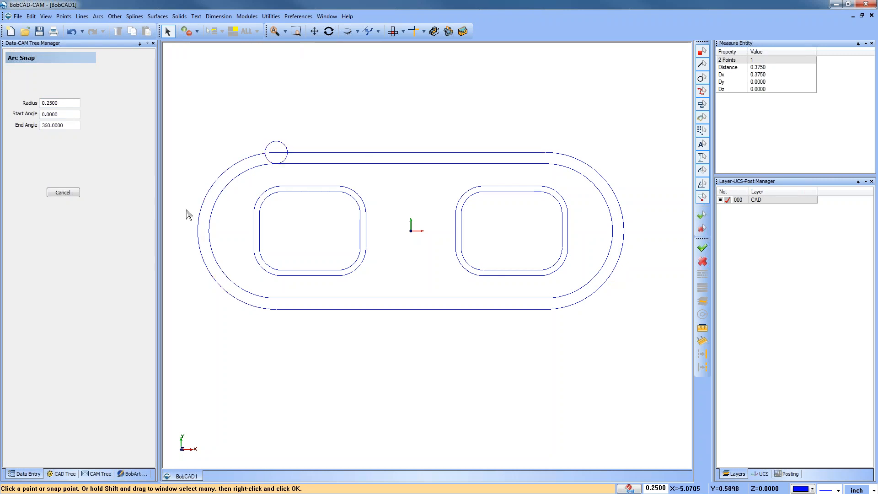
pyautogui.click(198, 228)
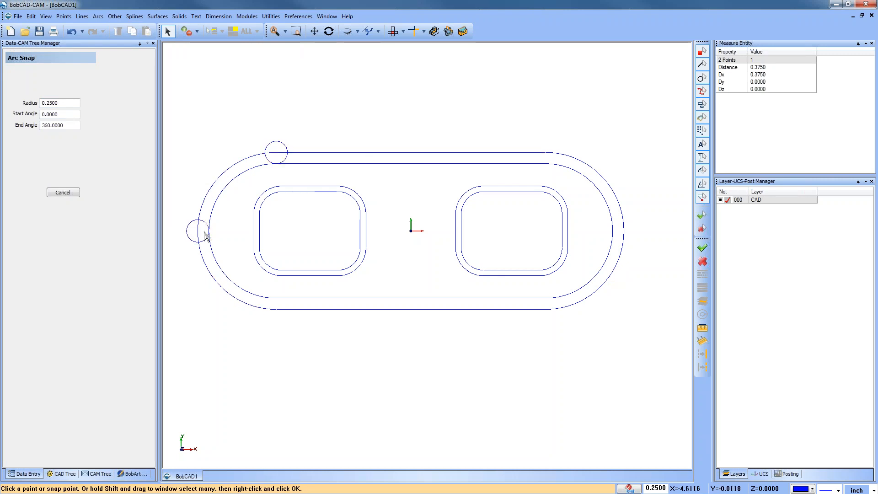
pyautogui.click(277, 310)
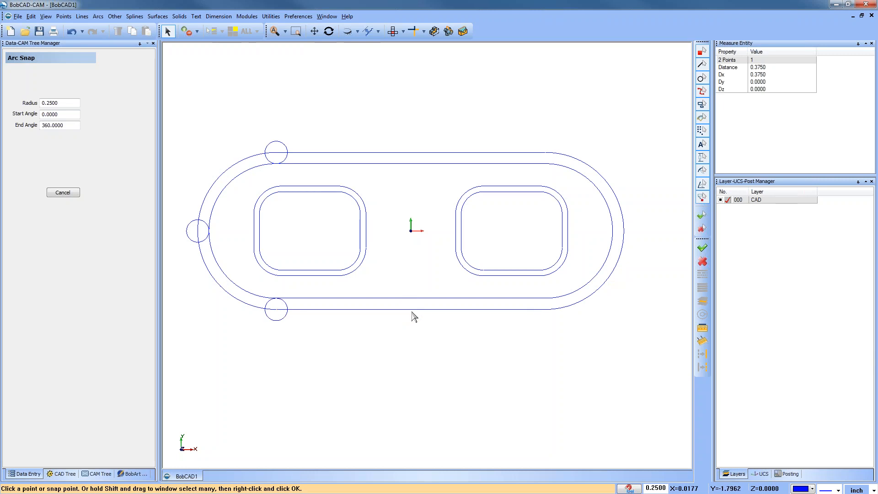
# Step: Add matching circles at both straight-edge midpoints and at the right arc's ends and midpoint on the outer outline, and close Arc Snap
pyautogui.click(413, 311)
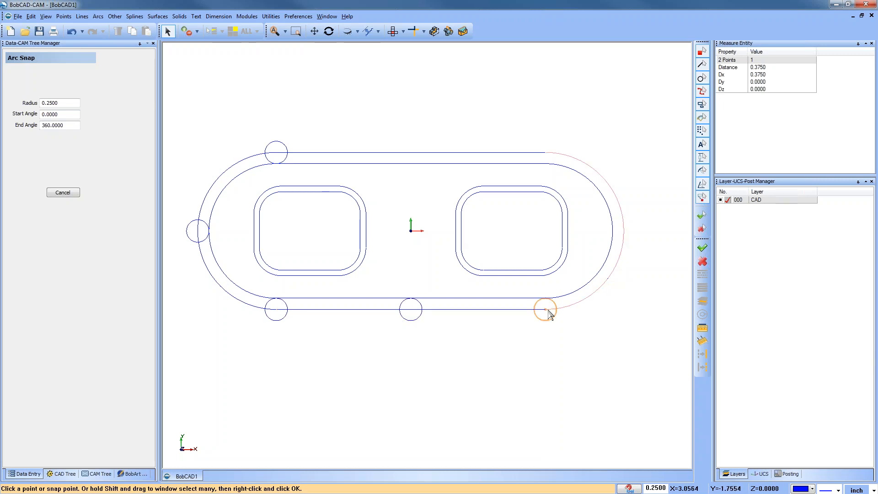
pyautogui.click(549, 313)
pyautogui.click(626, 234)
pyautogui.click(549, 156)
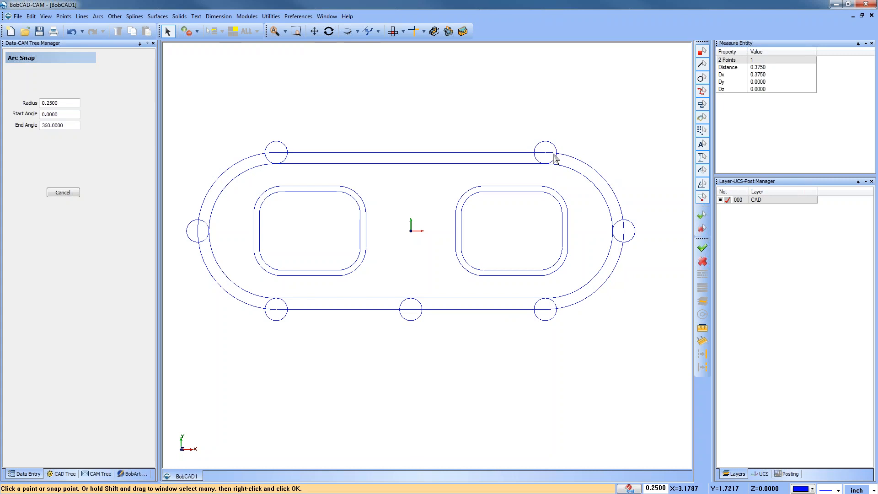
pyautogui.click(411, 152)
pyautogui.rightClick(456, 123)
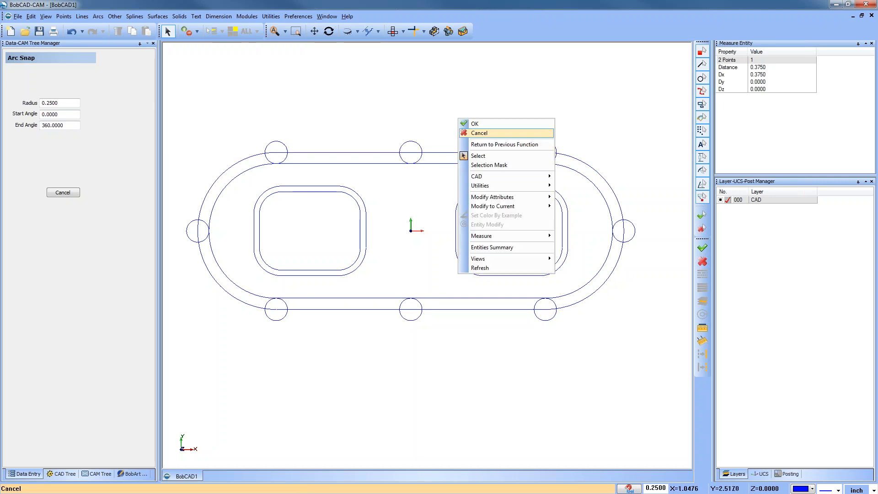
pyautogui.click(467, 122)
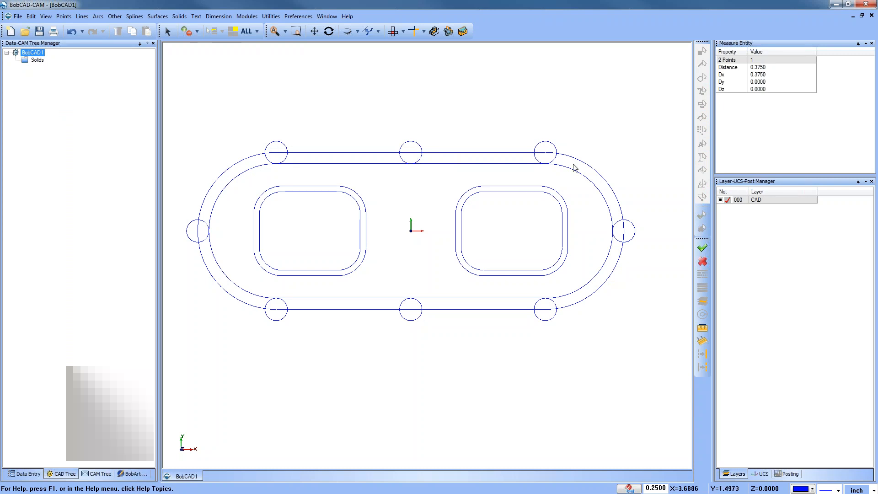
# Step: Try Quick Trim on the circle at the slot's left end and on the outline inside it, and undo the trims
pyautogui.click(424, 31)
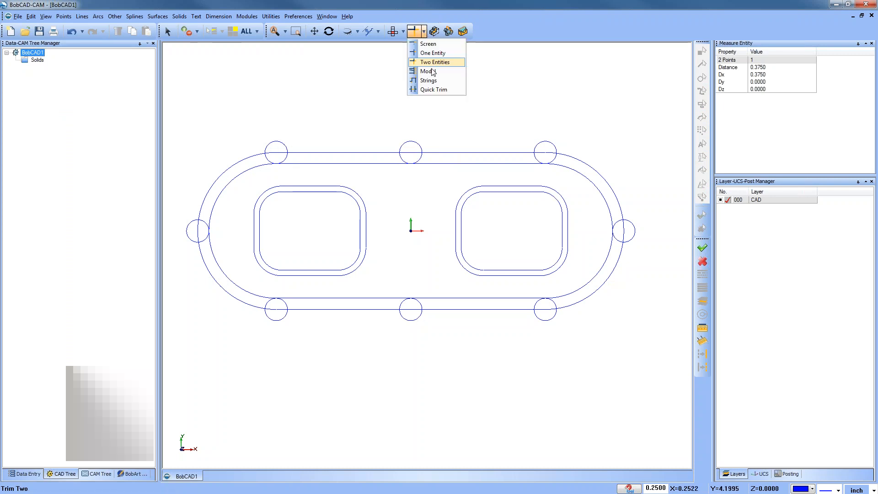
pyautogui.click(434, 90)
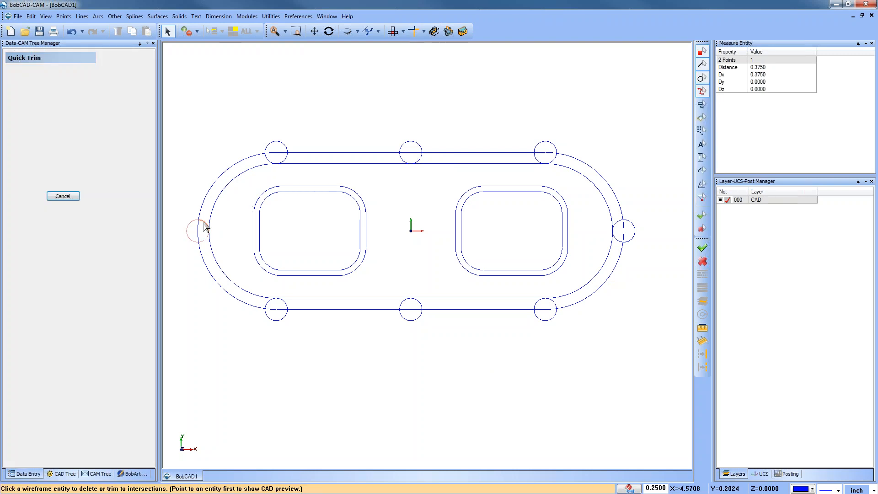
pyautogui.click(206, 240)
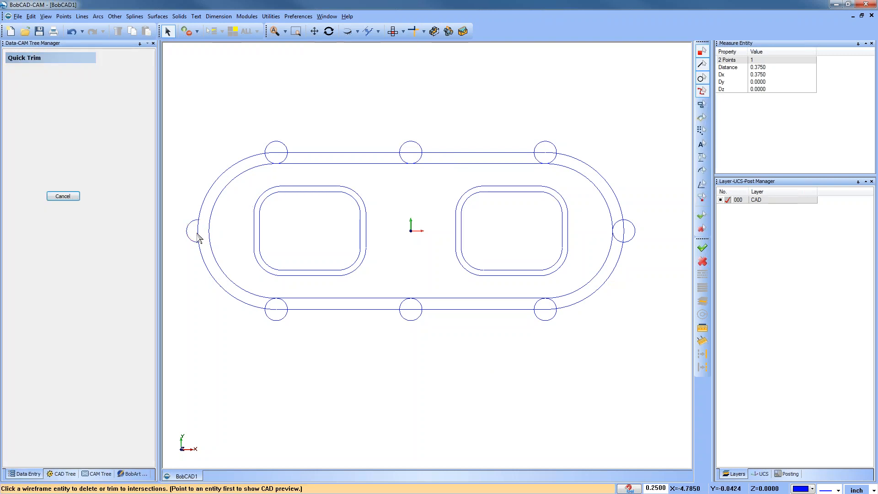
pyautogui.click(199, 234)
pyautogui.click(73, 34)
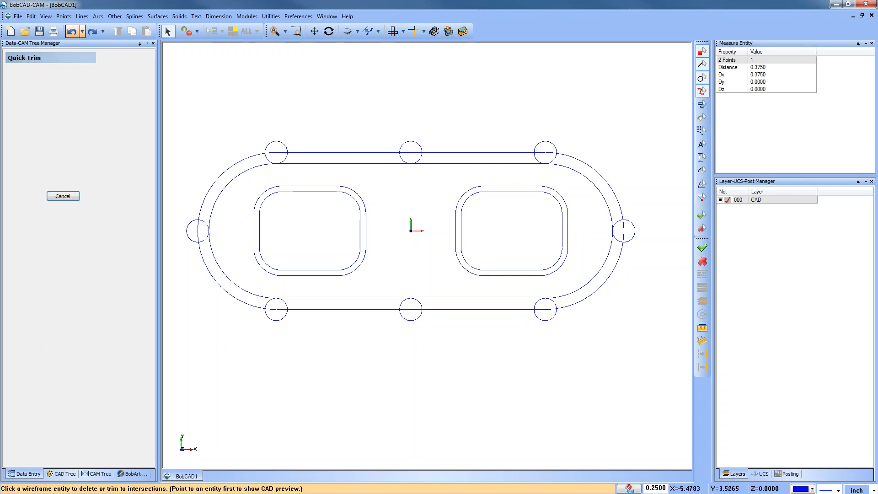
pyautogui.rightClick(356, 91)
pyautogui.click(377, 105)
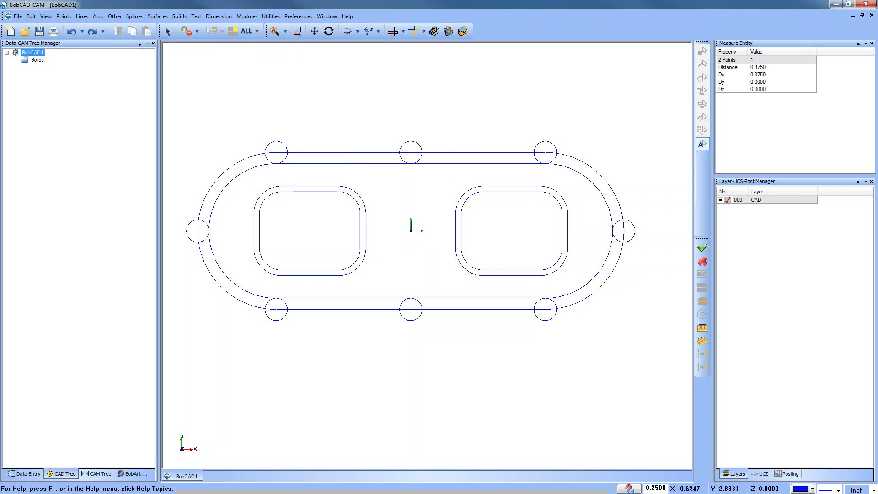
# Step: Join the outer slot outline and all eight circles into one profile with a 2D Boolean Add
pyautogui.click(271, 16)
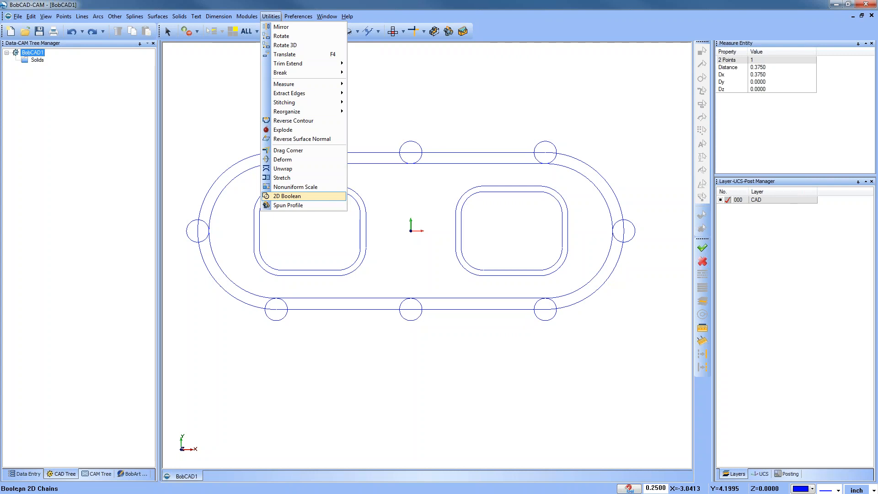
pyautogui.click(287, 196)
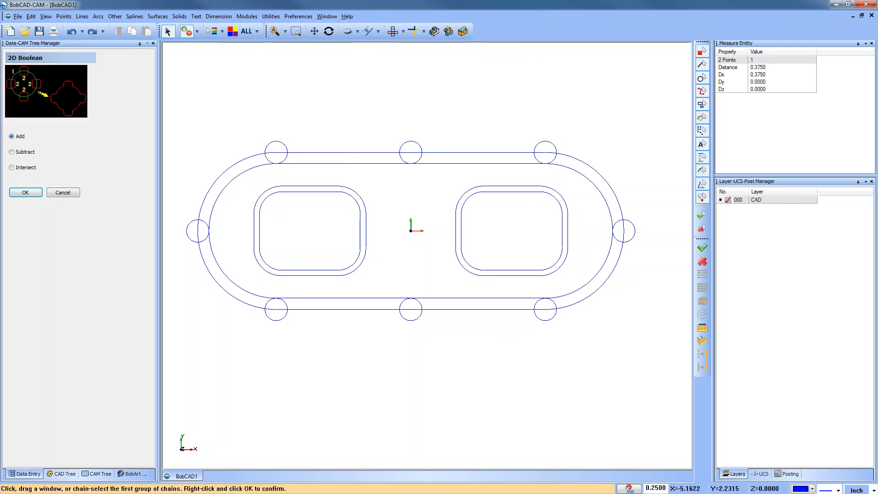
pyautogui.click(247, 159)
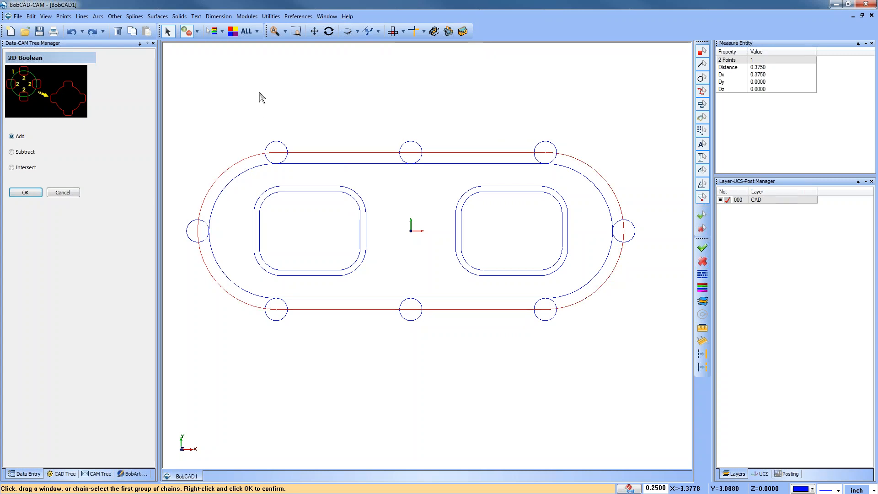
pyautogui.rightClick(262, 97)
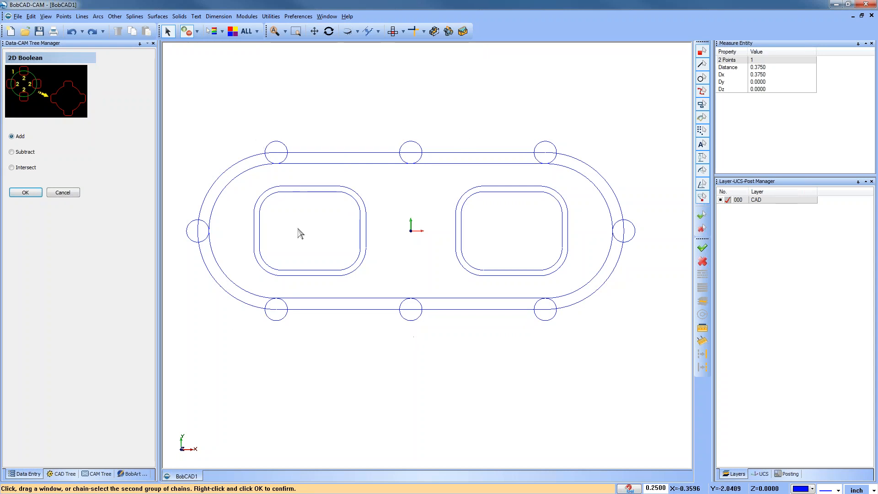
pyautogui.click(222, 31)
pyautogui.click(252, 62)
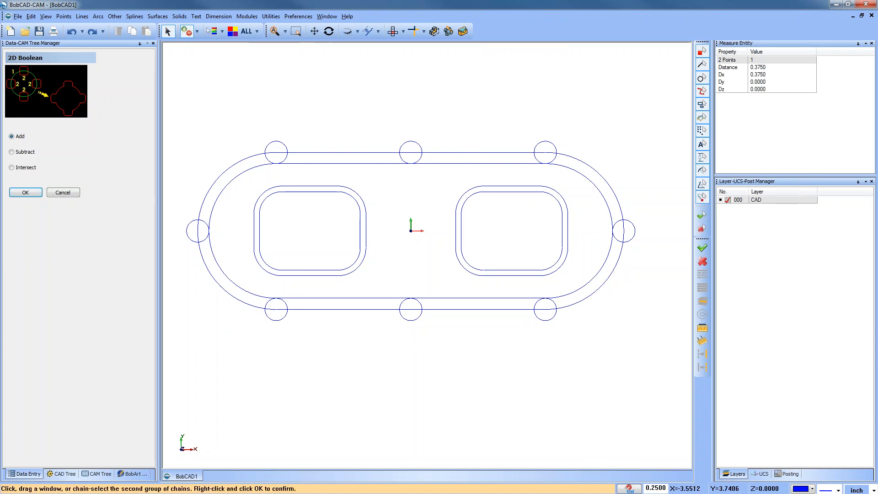
pyautogui.click(282, 146)
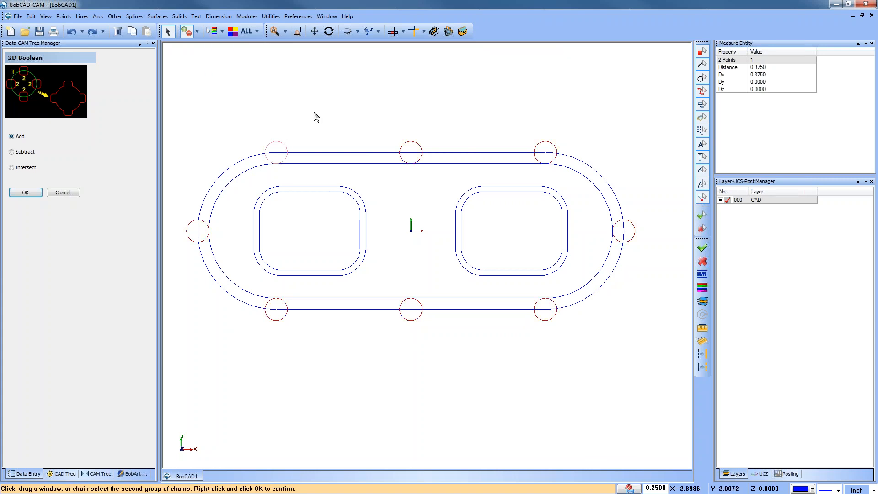
pyautogui.rightClick(371, 92)
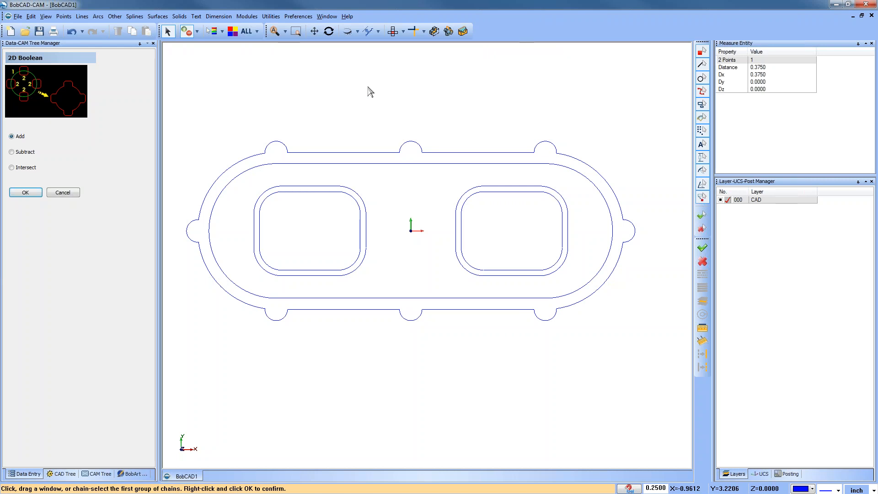
pyautogui.press('Escape')
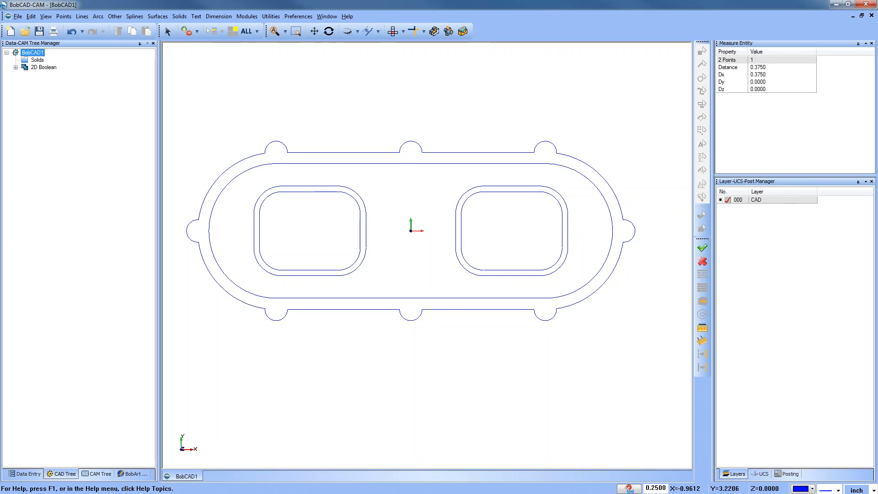
# Step: Try to fillet the upper bump corners on the outer outline with radius 0.25 between two entities, and undo the fillets
pyautogui.scroll(4, 293, 153)
pyautogui.scroll(4, 272, 144)
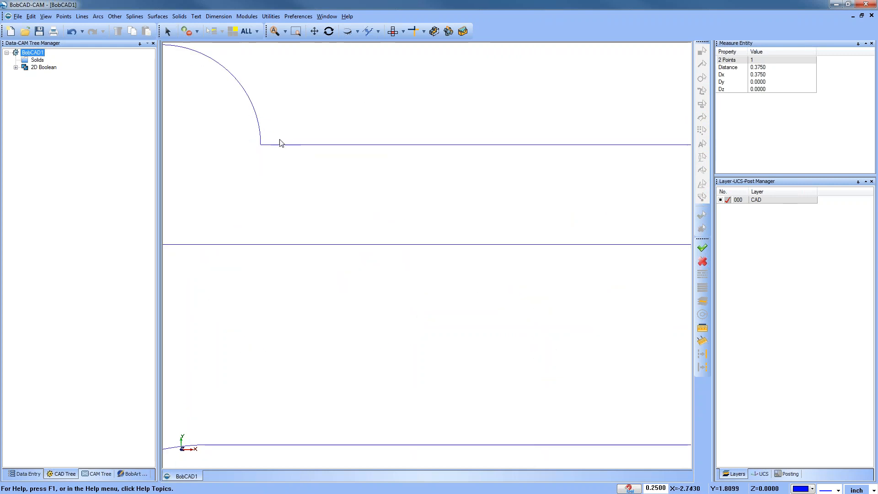
pyautogui.scroll(-8, 316, 158)
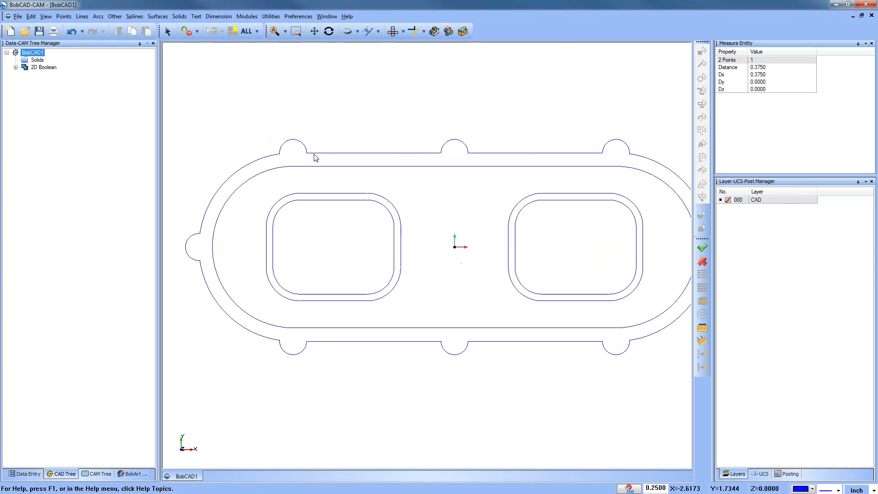
pyautogui.click(98, 17)
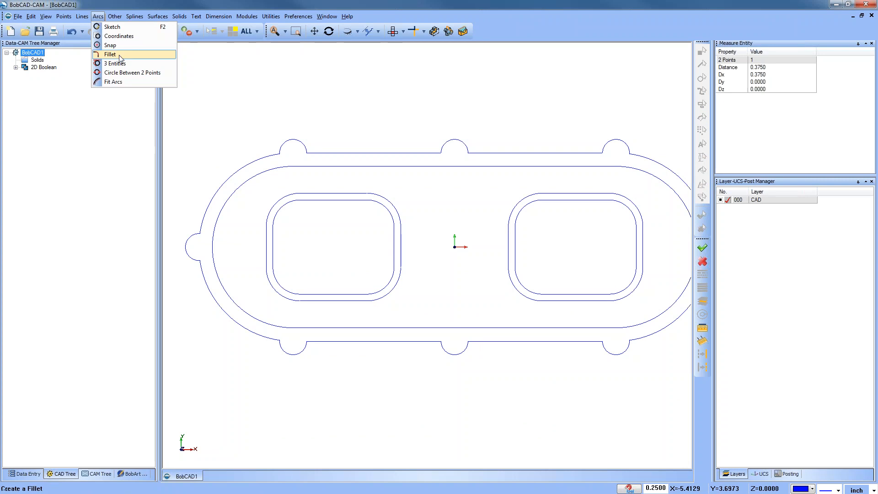
pyautogui.click(110, 54)
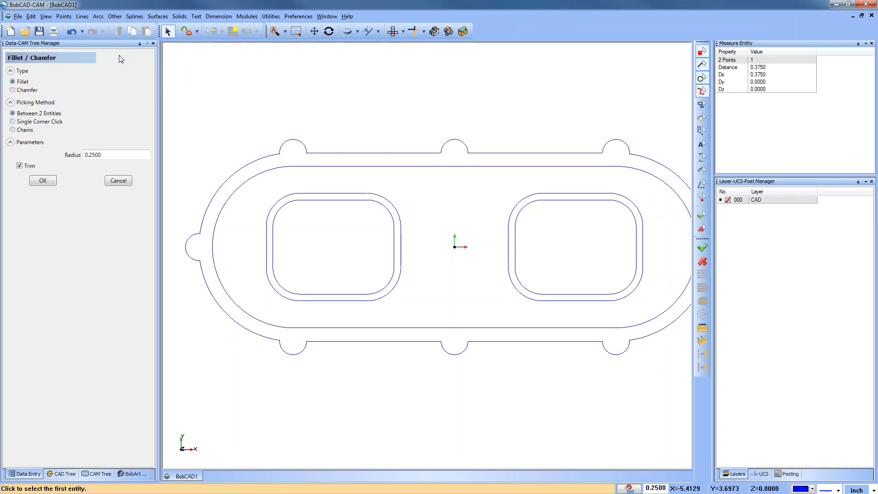
pyautogui.click(305, 152)
pyautogui.click(334, 158)
pyautogui.click(442, 154)
pyautogui.click(447, 145)
pyautogui.click(72, 32)
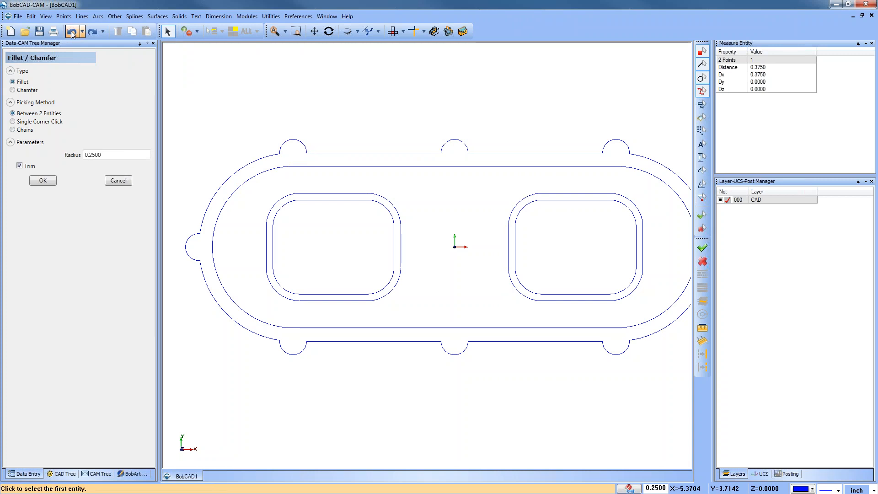
# Step: Fillet all bump corners of the outer profile as one chain with radius 0.3 and trimming
pyautogui.click(13, 129)
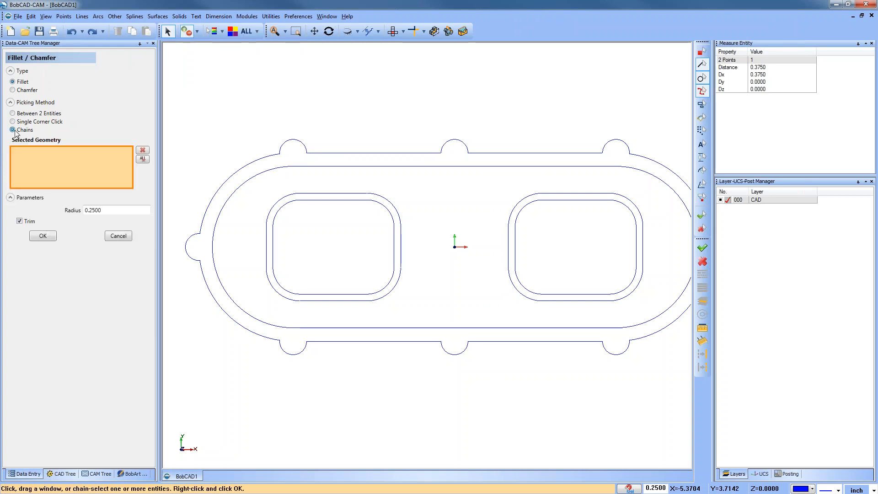
pyautogui.click(249, 166)
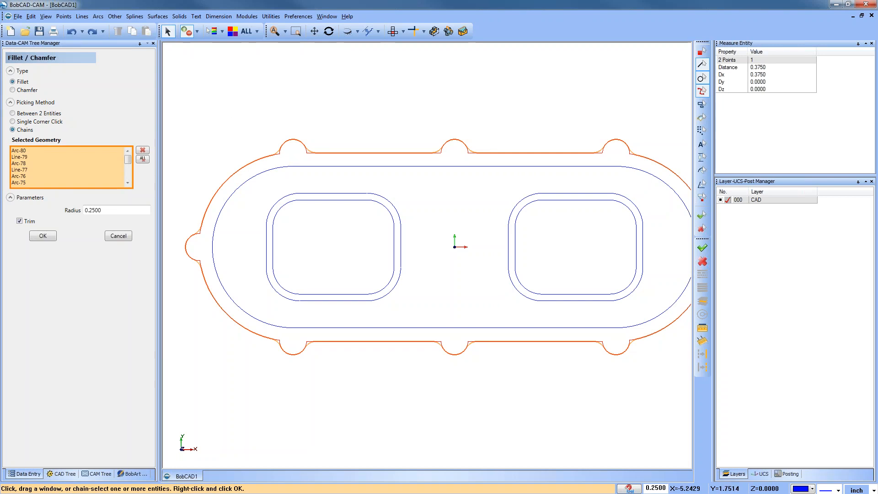
pyautogui.doubleClick(93, 210)
pyautogui.write('.3')
pyautogui.press('Tab')
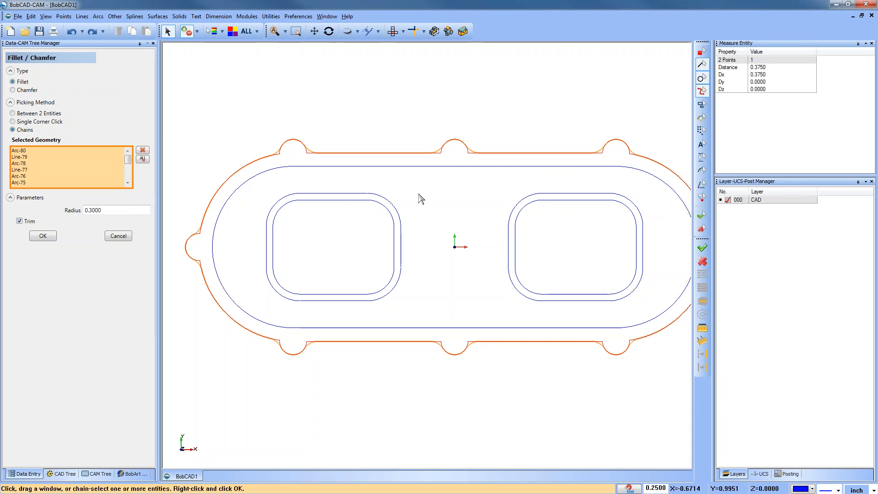
pyautogui.scroll(6, 308, 151)
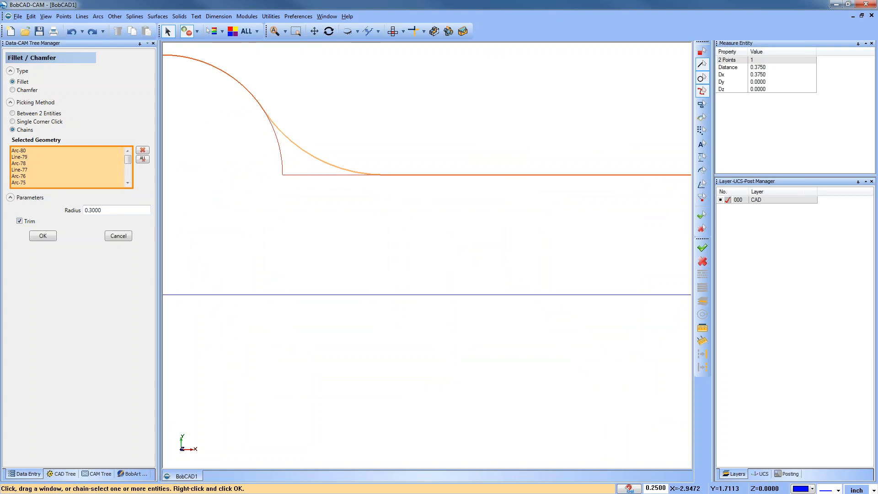
pyautogui.click(43, 236)
pyautogui.scroll(-8, 368, 216)
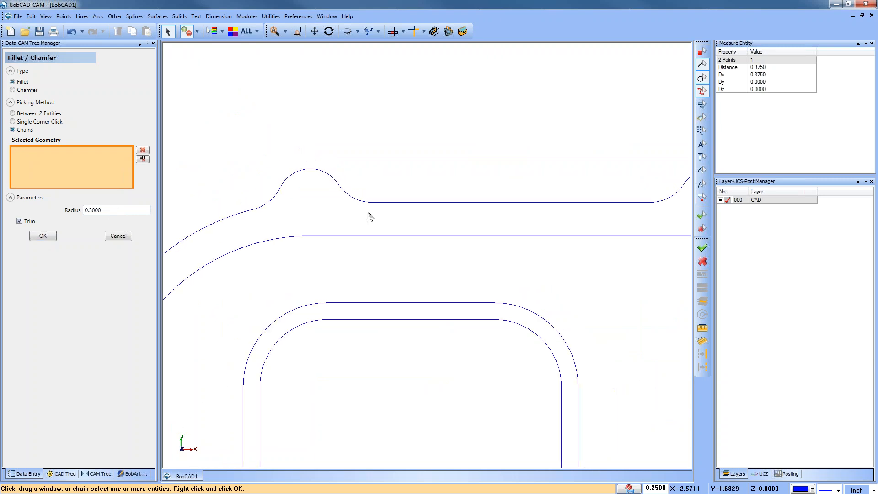
# Step: Undo the chain fillets, the Boolean Add, the eight circles and the outer offset, back to the slot with its two pockets
pyautogui.rightClick(425, 118)
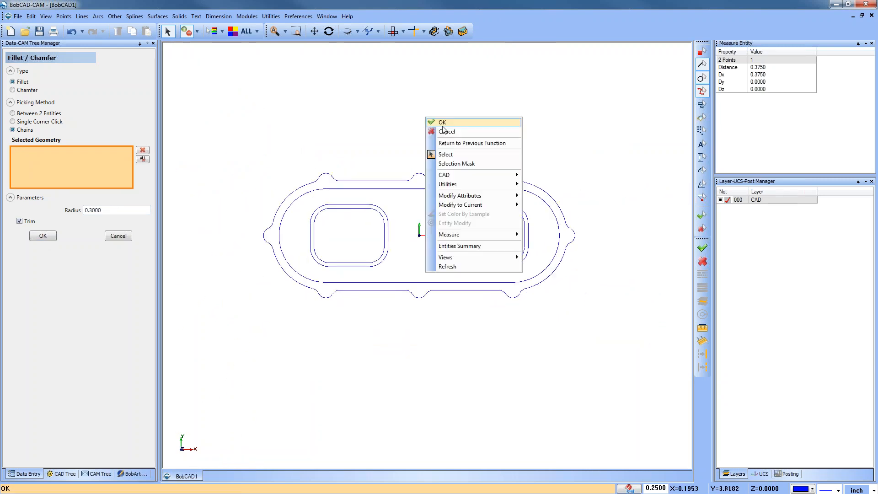
pyautogui.click(453, 132)
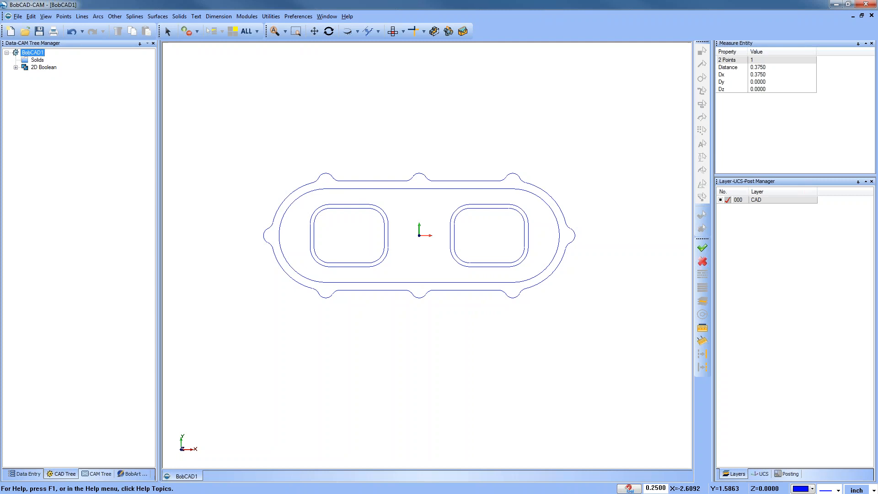
pyautogui.click(73, 34)
pyautogui.click(73, 34)
pyautogui.click(92, 32)
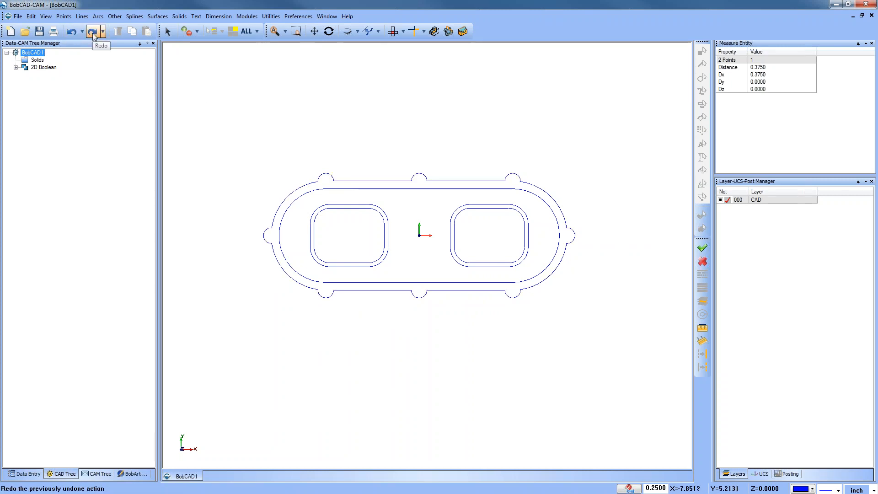
pyautogui.click(72, 32)
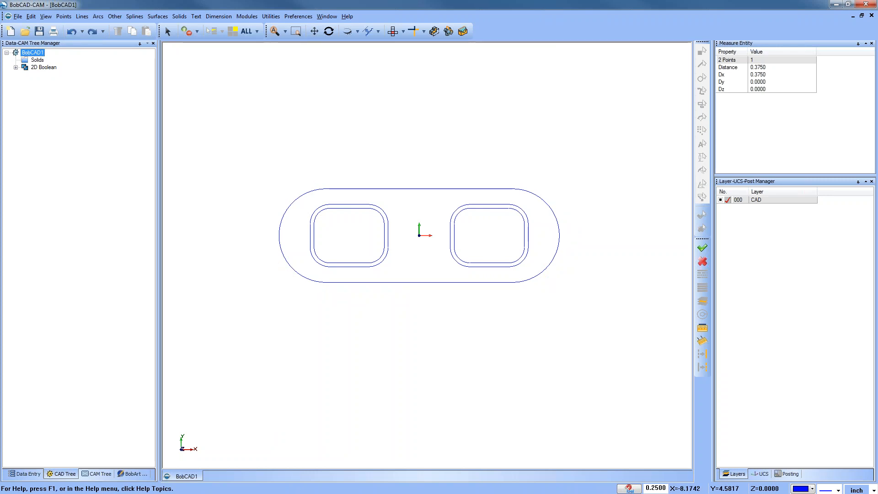
# Step: Offset the slot outline once outward by a distance of 0.25
pyautogui.click(115, 16)
pyautogui.click(128, 64)
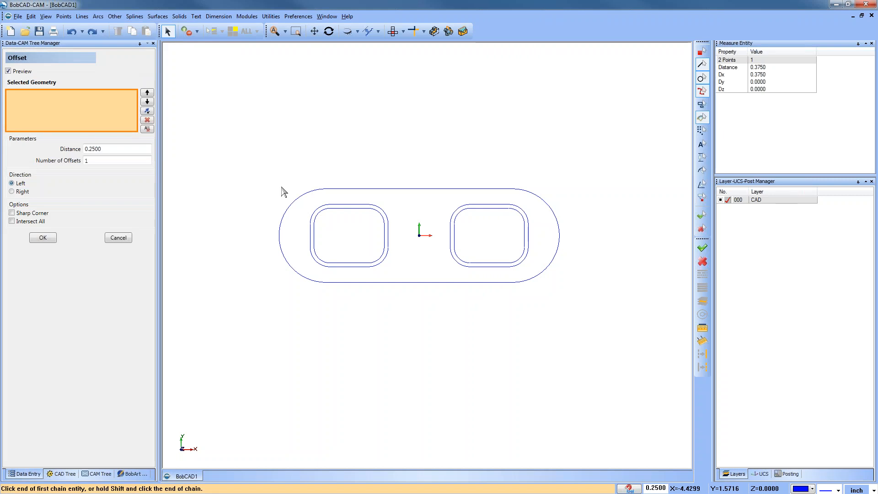
pyautogui.click(303, 196)
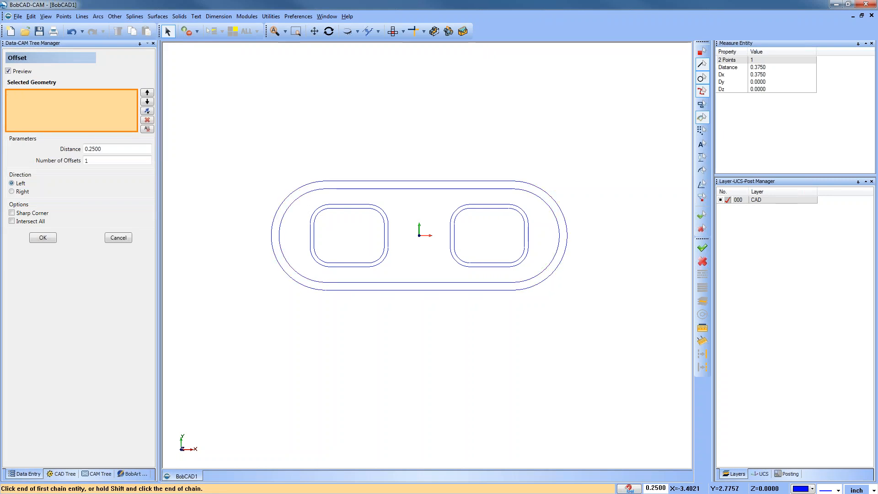
# Step: Snap eight full circles of radius 0.25 onto the outer outline at the four line endpoints, both line midpoints and both slot ends
pyautogui.click(98, 17)
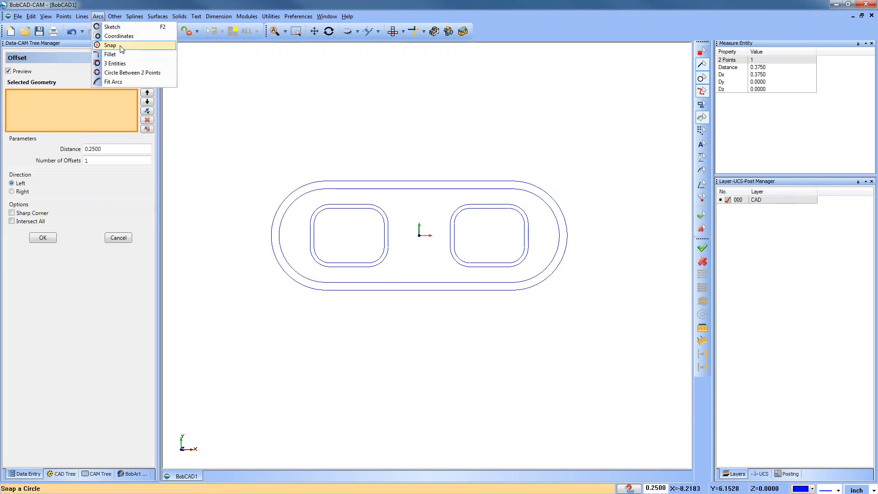
pyautogui.click(120, 49)
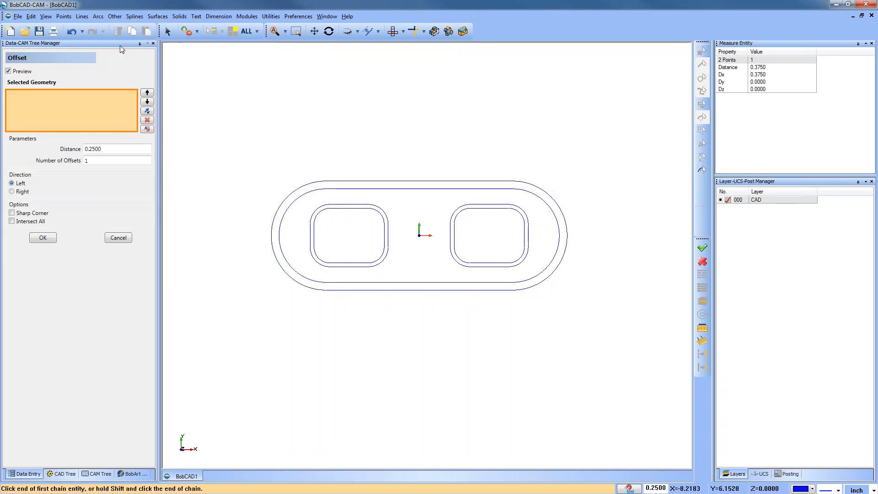
pyautogui.click(325, 180)
pyautogui.click(271, 236)
pyautogui.click(326, 290)
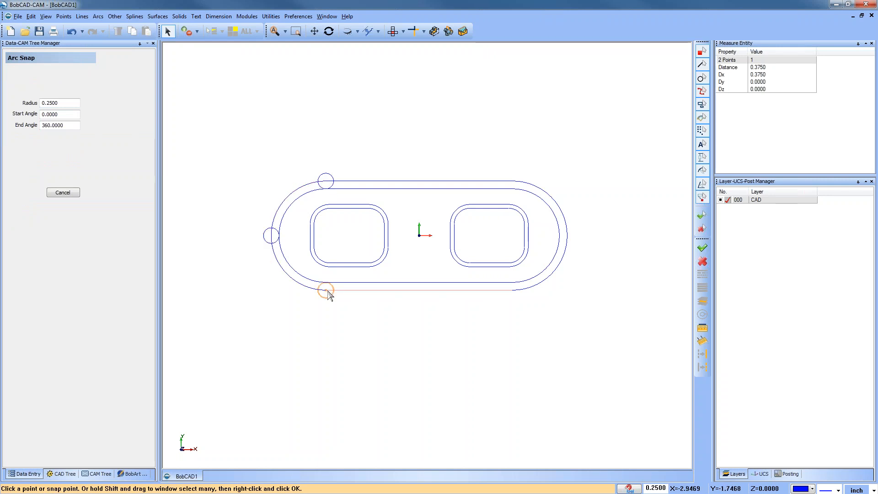
pyautogui.click(513, 290)
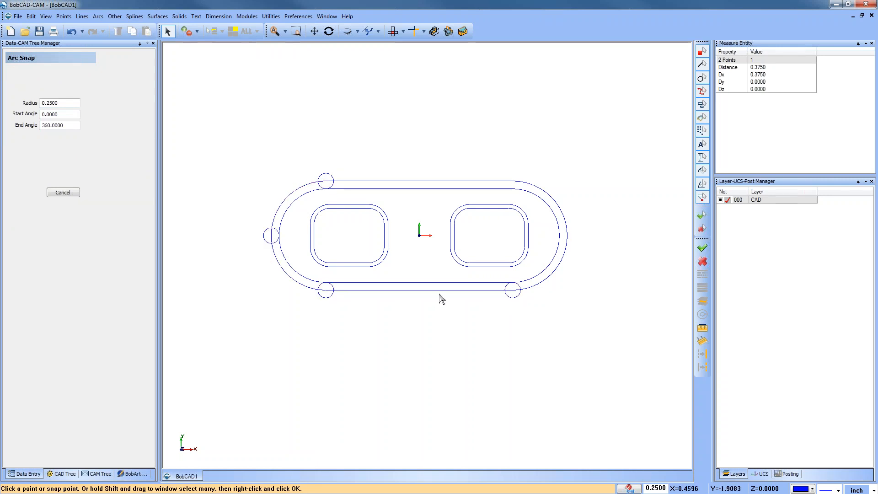
pyautogui.click(420, 290)
pyautogui.click(423, 182)
pyautogui.click(514, 181)
pyautogui.click(572, 238)
pyautogui.rightClick(604, 214)
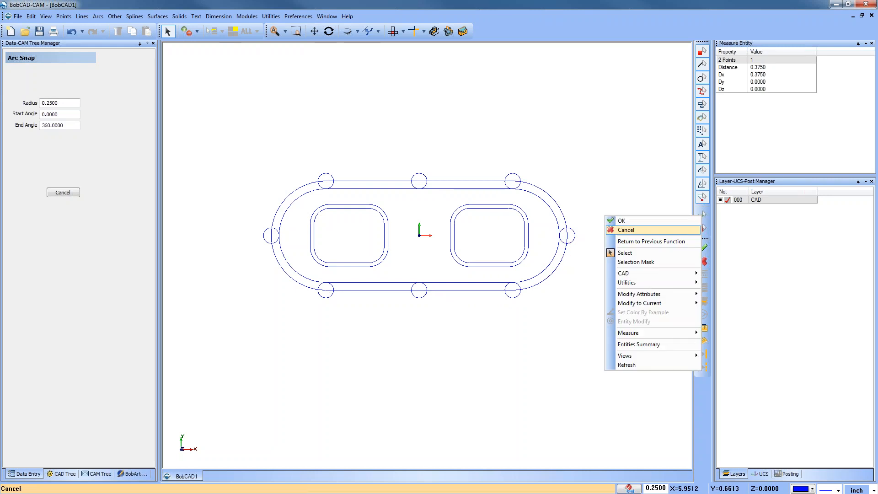
pyautogui.click(615, 220)
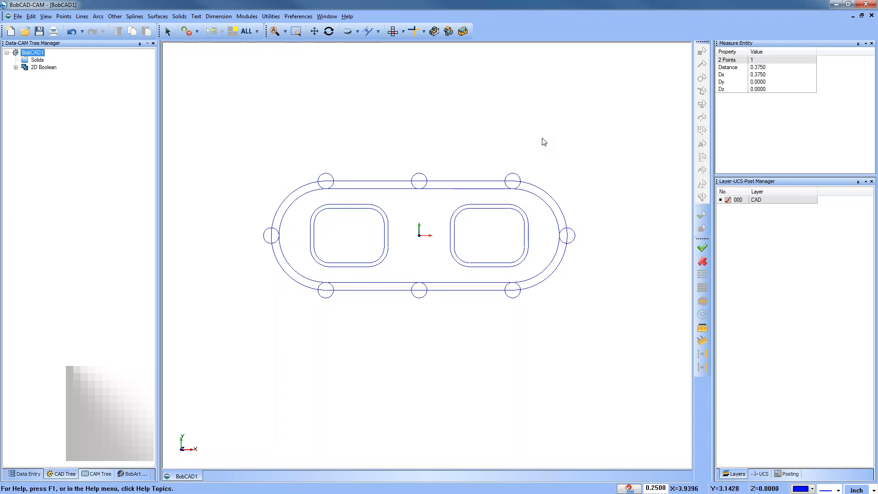
# Step: Join the outer outline with all eight circles in a 2D Boolean Add, picking the circles by matching radius
pyautogui.click(271, 16)
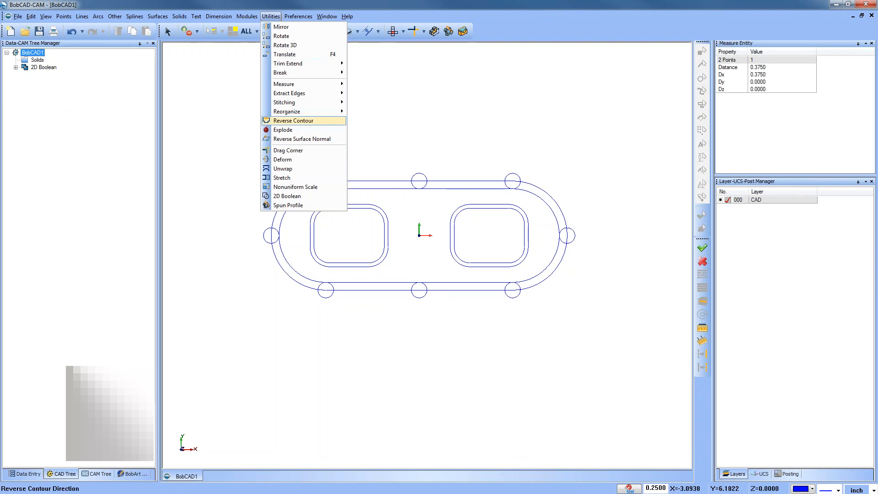
pyautogui.click(288, 196)
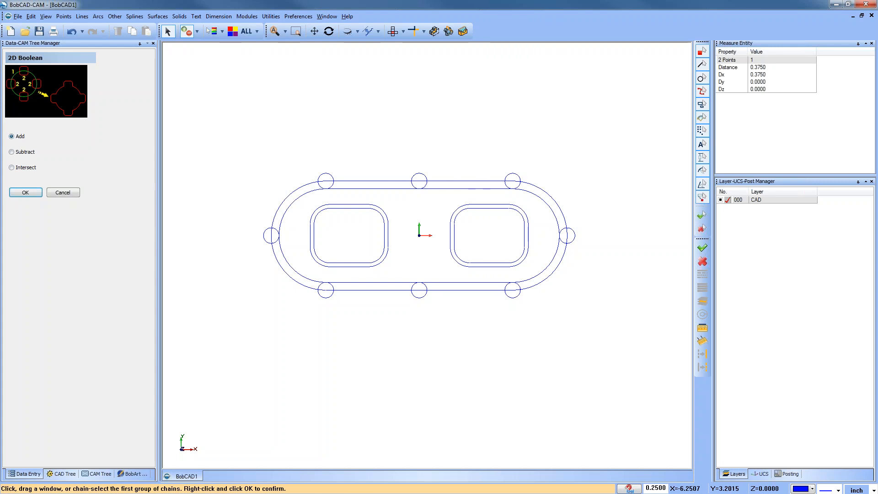
pyautogui.click(302, 188)
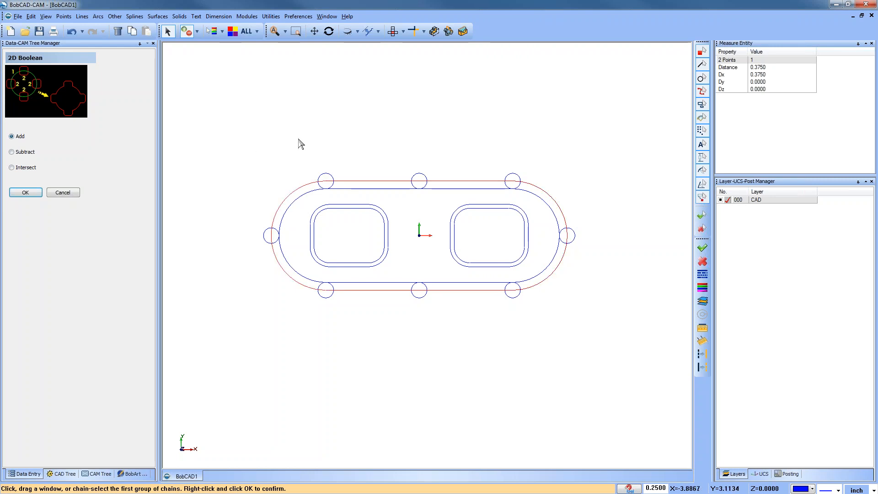
pyautogui.rightClick(299, 139)
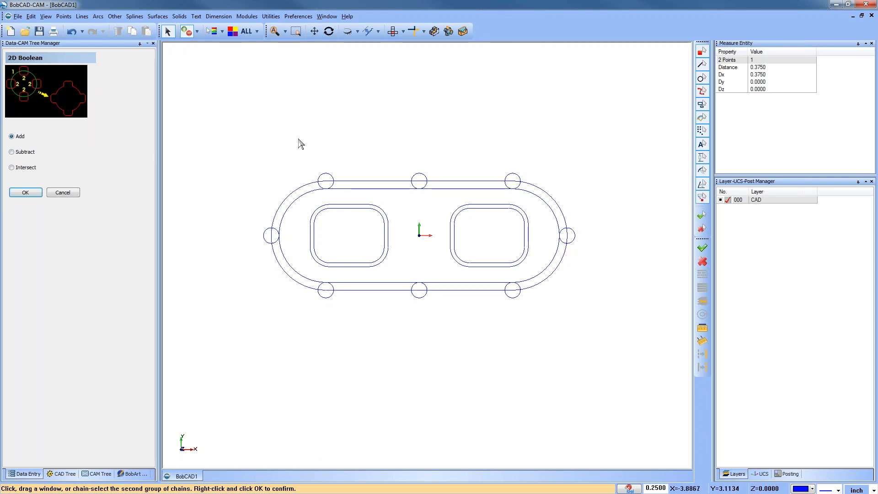
pyautogui.click(222, 33)
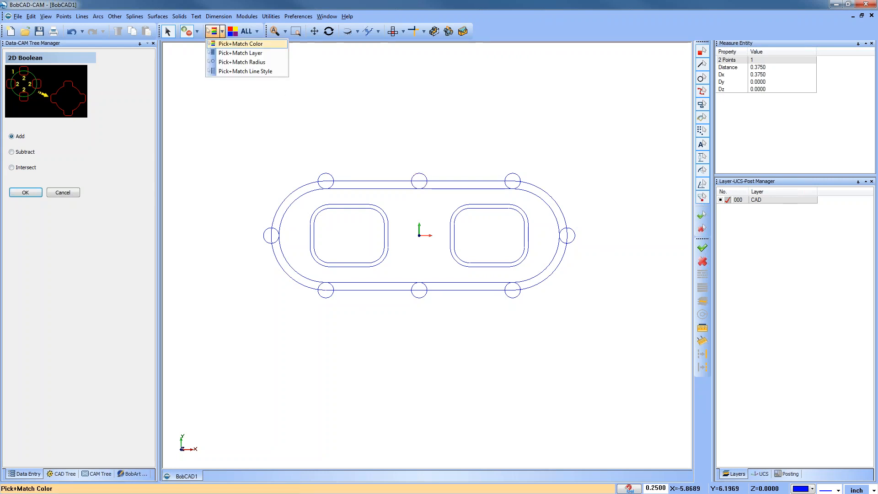
pyautogui.click(265, 62)
pyautogui.click(332, 178)
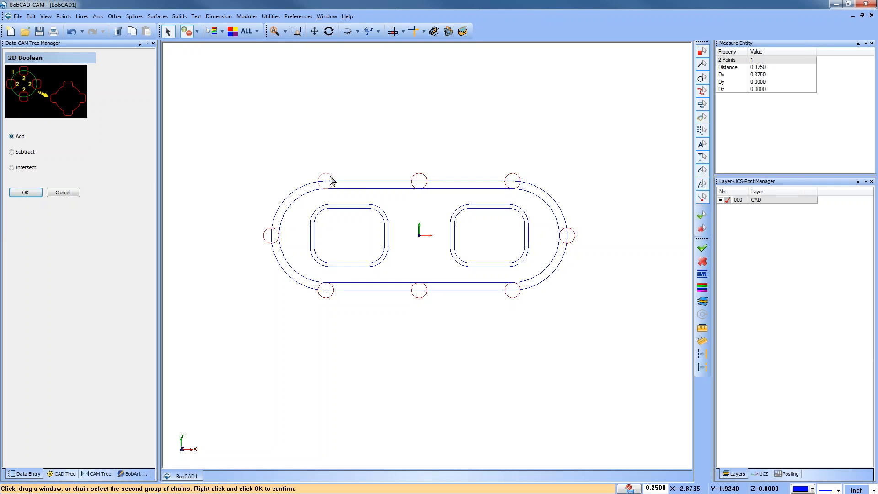
pyautogui.rightClick(370, 128)
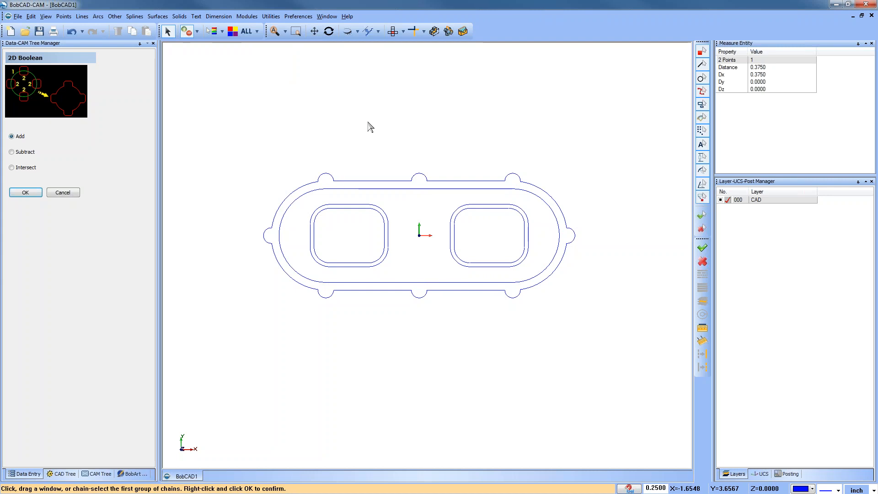
pyautogui.rightClick(370, 127)
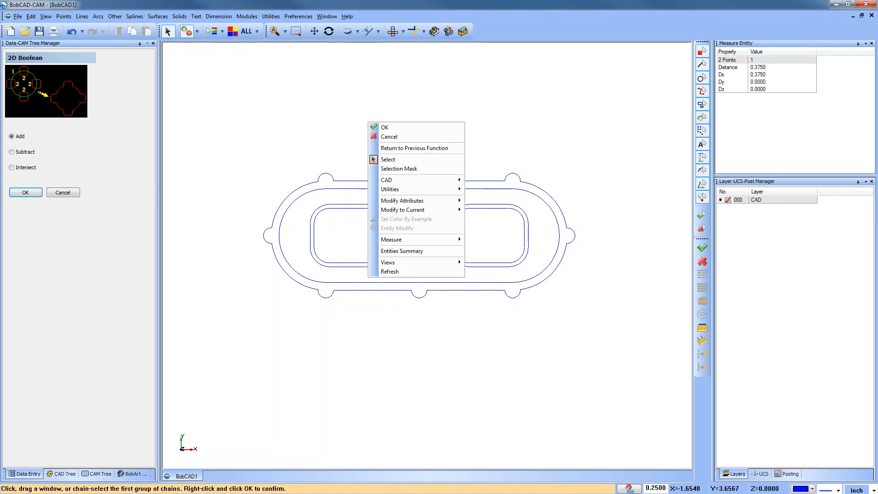
pyautogui.click(405, 138)
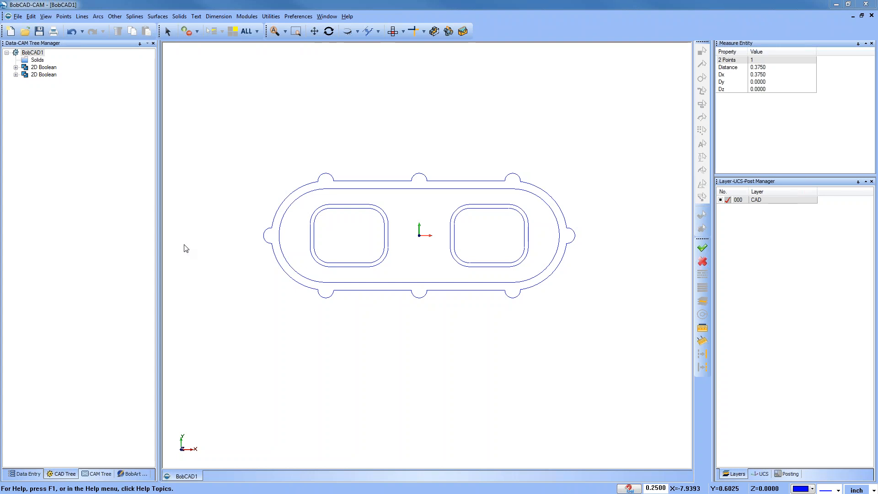
# Step: Fillet the whole bumped outer profile as one chain with radius 0.3 and trimming
pyautogui.click(96, 16)
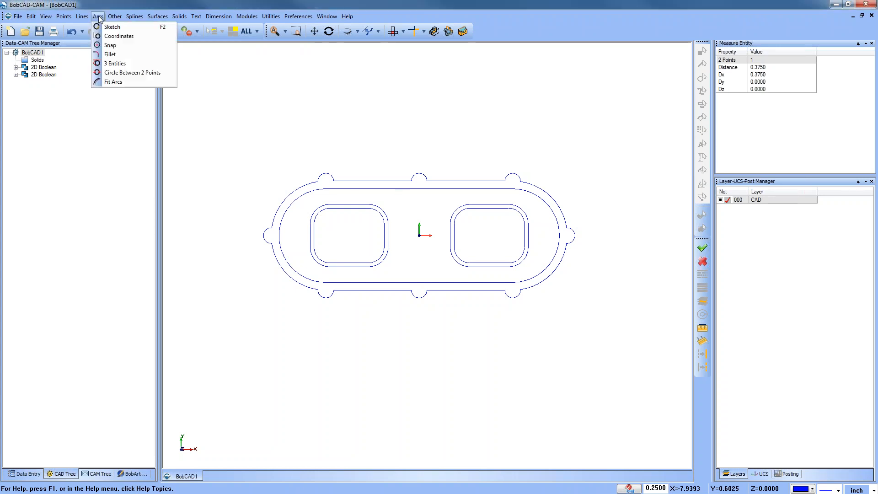
pyautogui.click(127, 55)
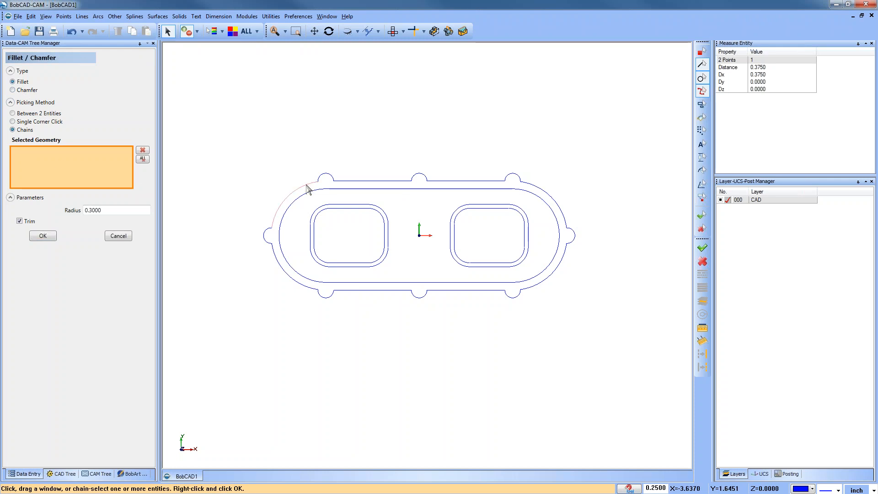
pyautogui.click(307, 188)
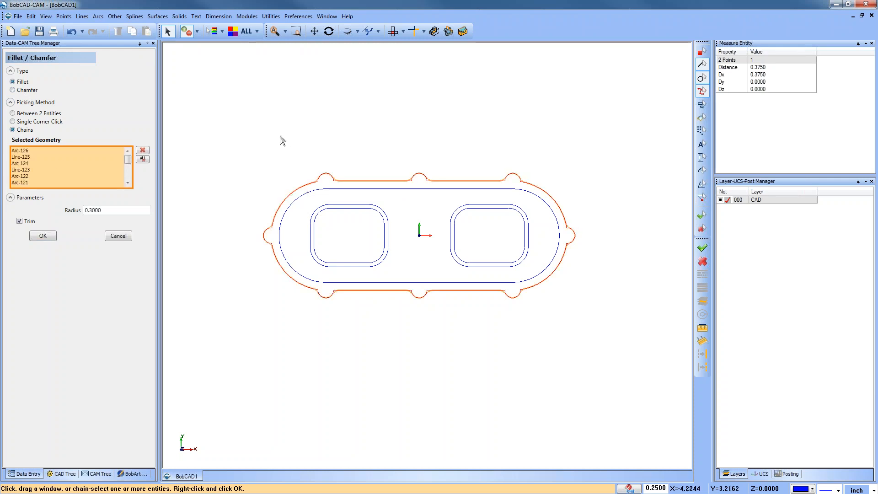
pyautogui.doubleClick(93, 210)
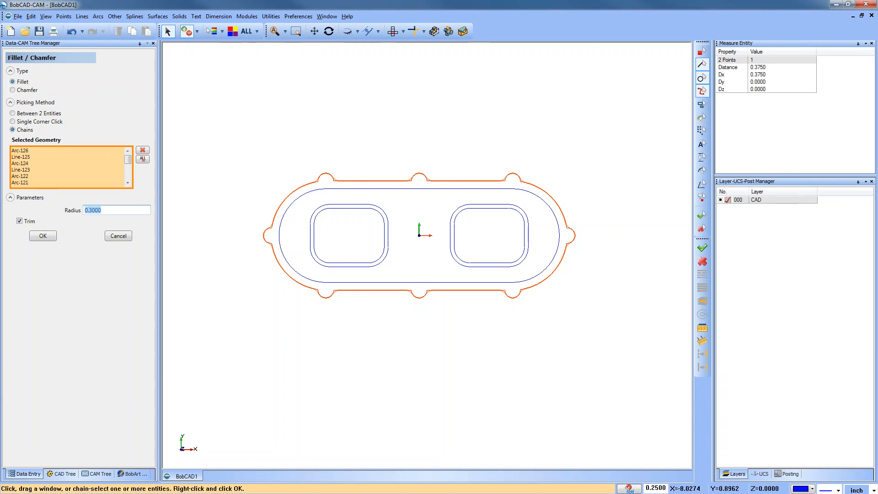
pyautogui.click(49, 239)
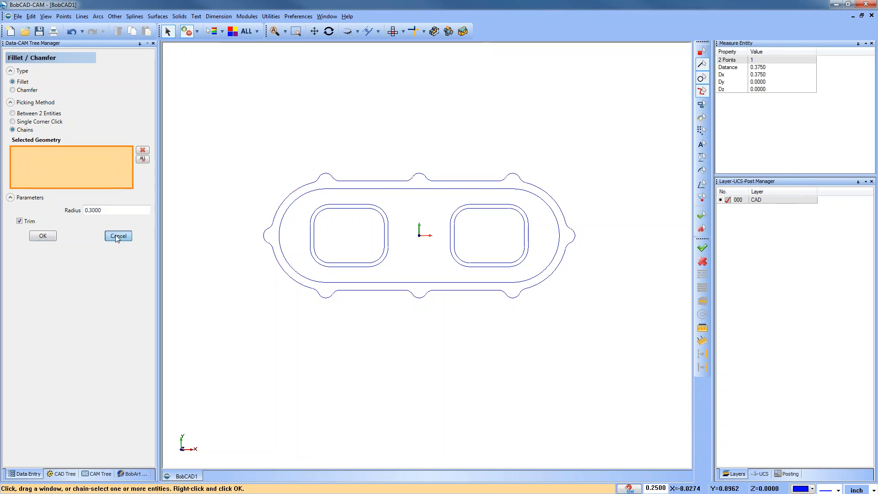
pyautogui.click(117, 236)
# Step: Compare the front and top views of the finished outline to examine the geometry's Z level
pyautogui.scroll(2, 449, 313)
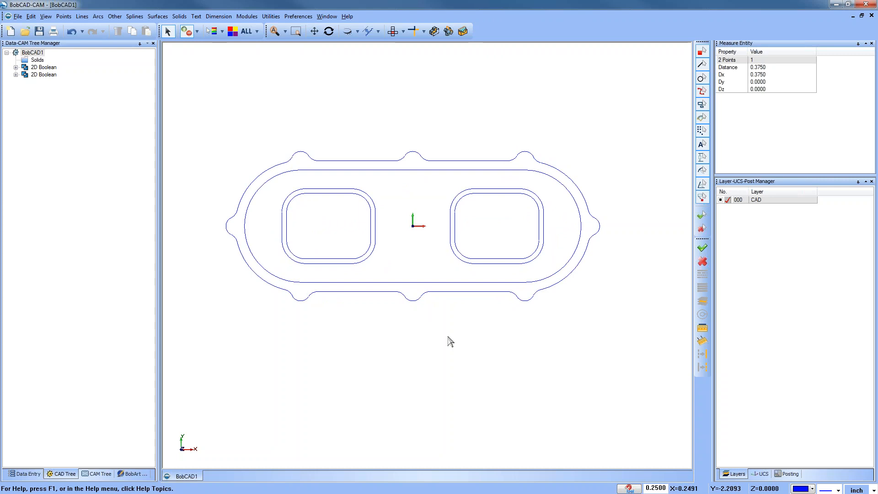
pyautogui.press('f')
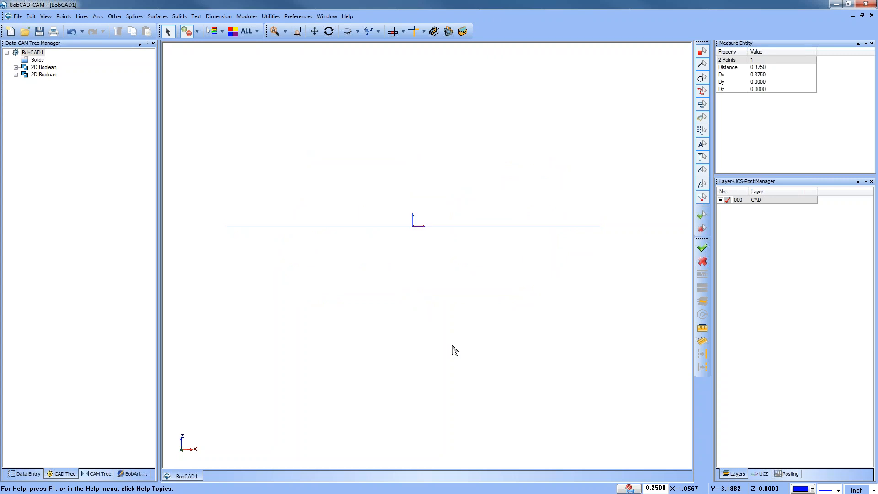
pyautogui.press('t')
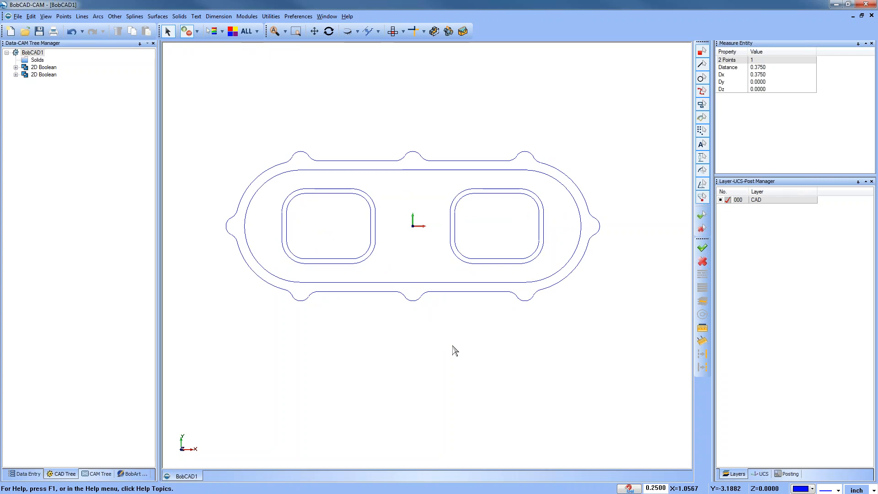
pyautogui.press('f')
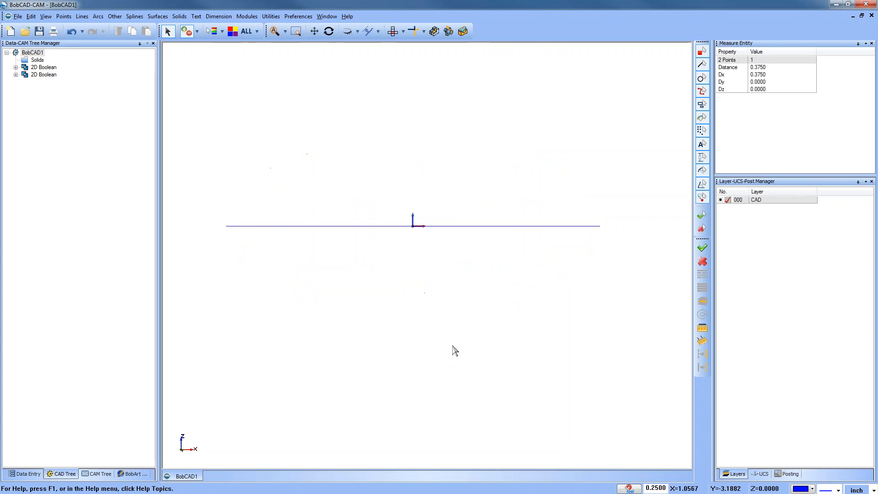
pyautogui.press('t')
pyautogui.press('f')
pyautogui.press('t')
pyautogui.press('f')
pyautogui.press('t')
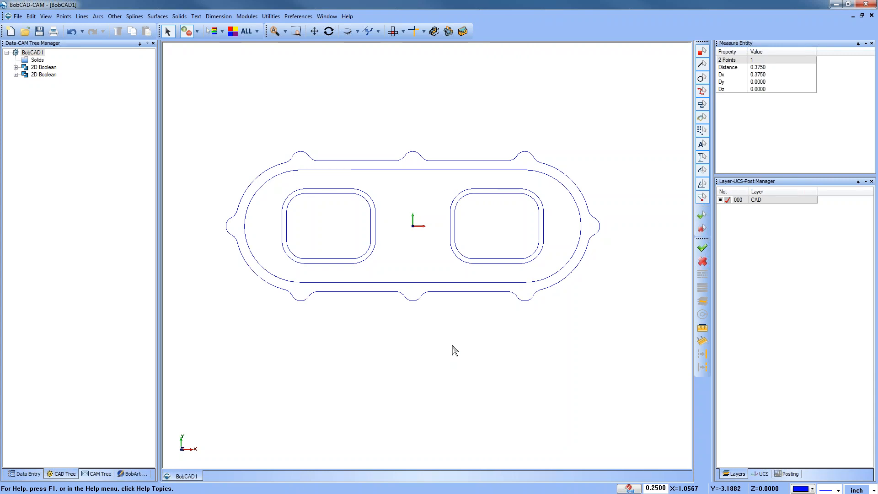
# Step: Snap eight full circles of radius 0.125 onto the arc centers of the outer profile's eight bumps
pyautogui.click(98, 17)
pyautogui.click(131, 48)
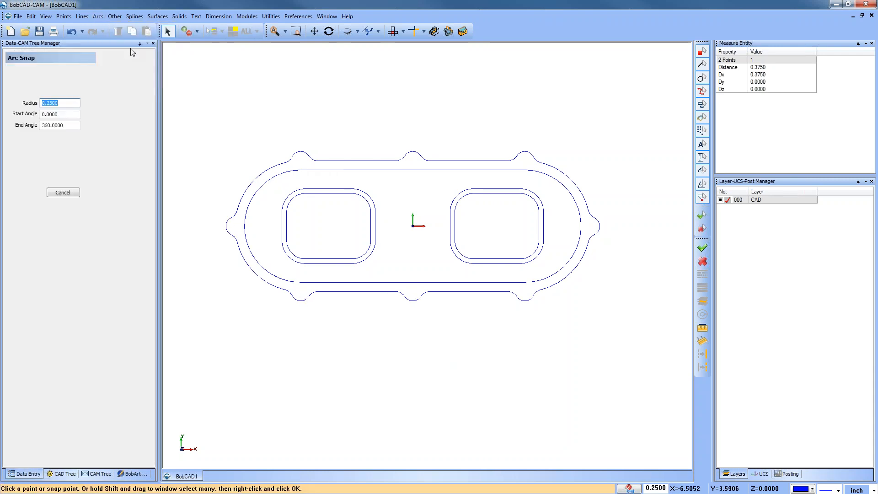
pyautogui.write('.')
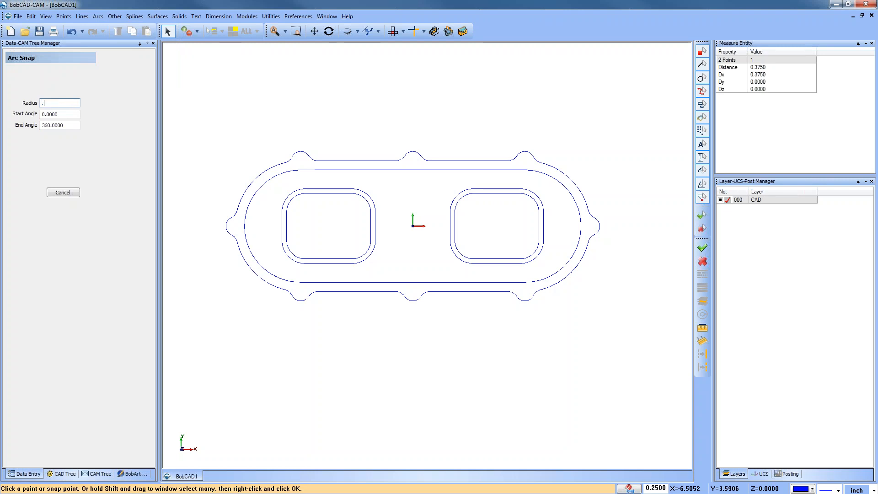
pyautogui.write('125')
pyautogui.press('Return')
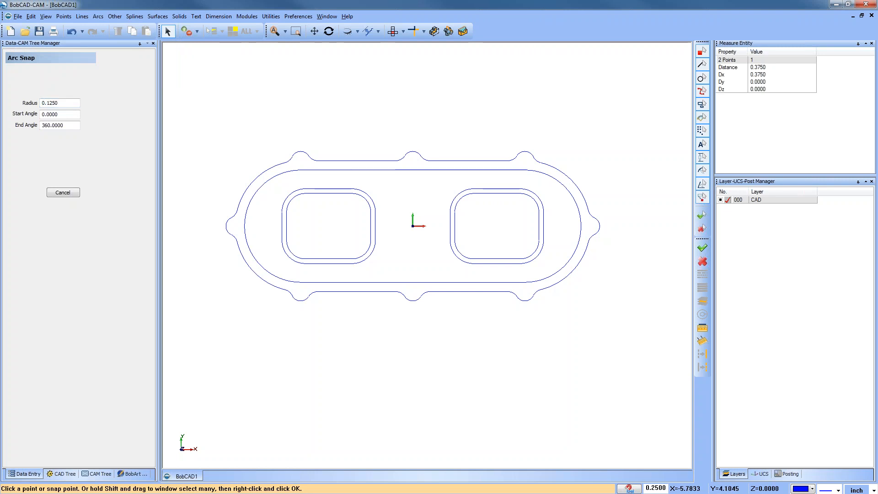
pyautogui.click(301, 152)
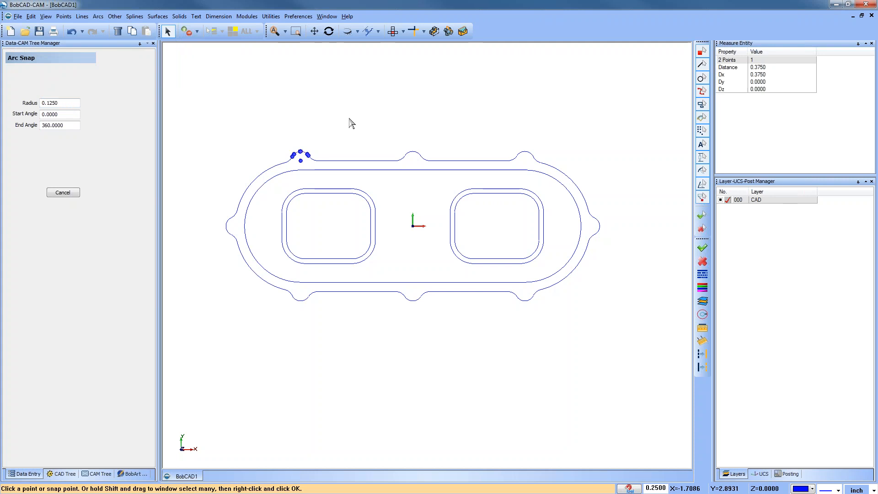
pyautogui.click(301, 161)
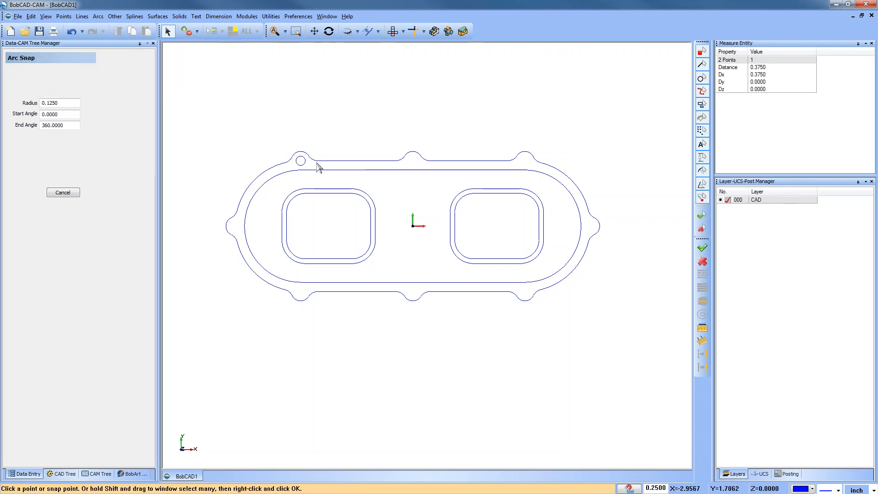
pyautogui.click(230, 234)
pyautogui.click(233, 231)
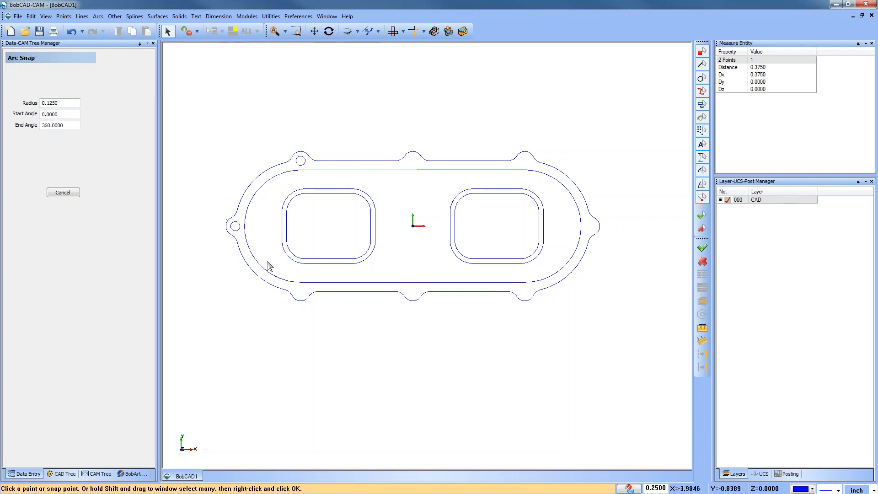
pyautogui.click(300, 303)
pyautogui.click(301, 300)
pyautogui.click(414, 299)
pyautogui.click(414, 297)
pyautogui.click(526, 299)
pyautogui.click(526, 298)
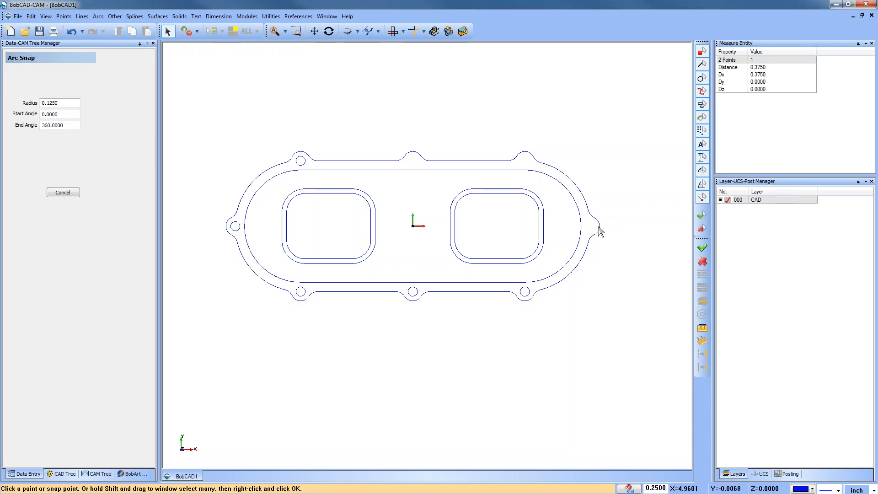
pyautogui.click(599, 230)
pyautogui.click(595, 227)
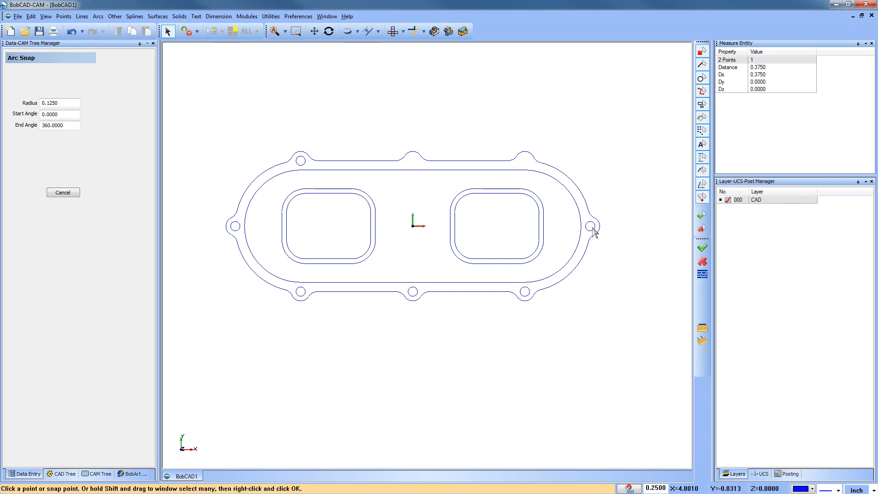
pyautogui.click(526, 156)
pyautogui.click(525, 157)
pyautogui.click(413, 153)
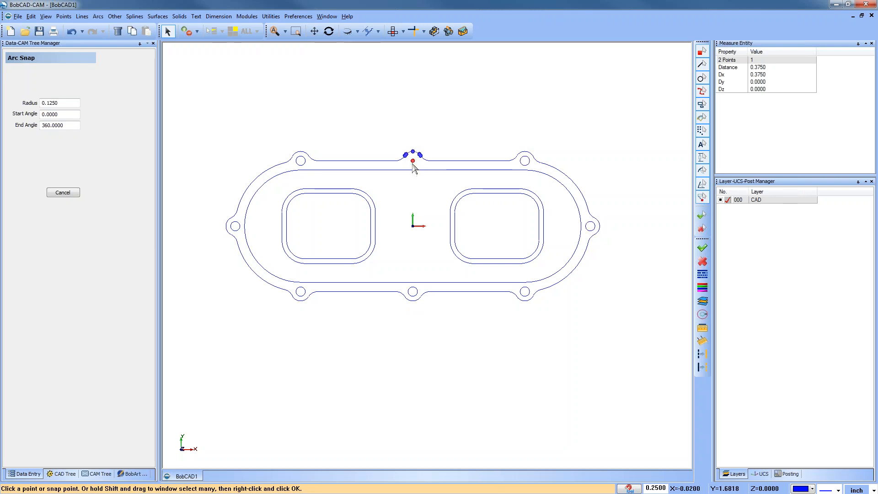
pyautogui.click(412, 163)
pyautogui.rightClick(464, 120)
pyautogui.click(480, 132)
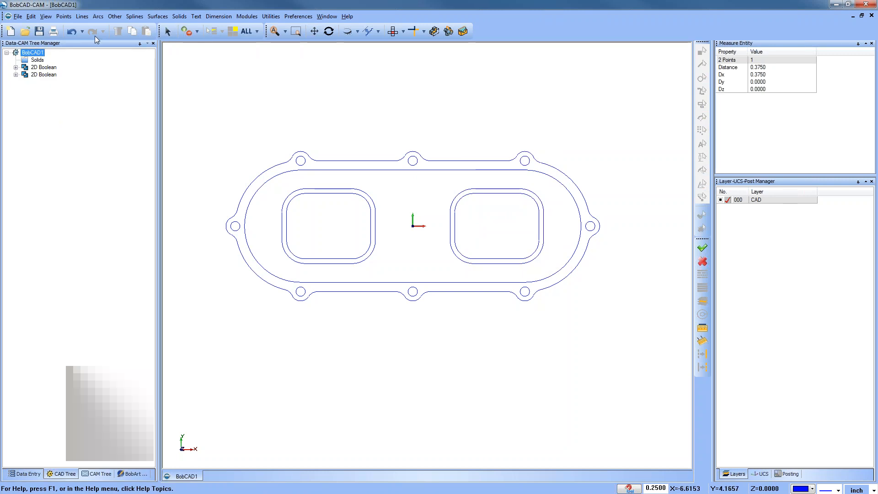
# Step: Create an intersection point between the upper outer line and the fillet beside the upper-left bump, and undo it
pyautogui.click(63, 16)
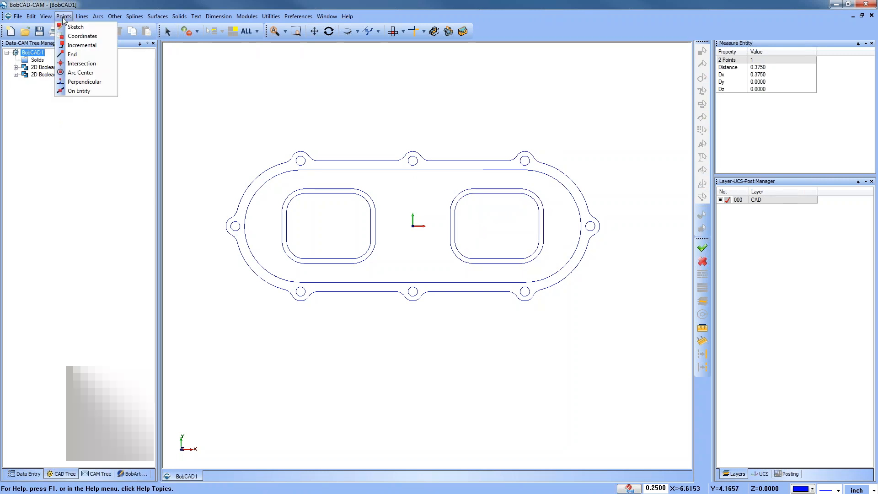
pyautogui.click(97, 66)
pyautogui.click(329, 161)
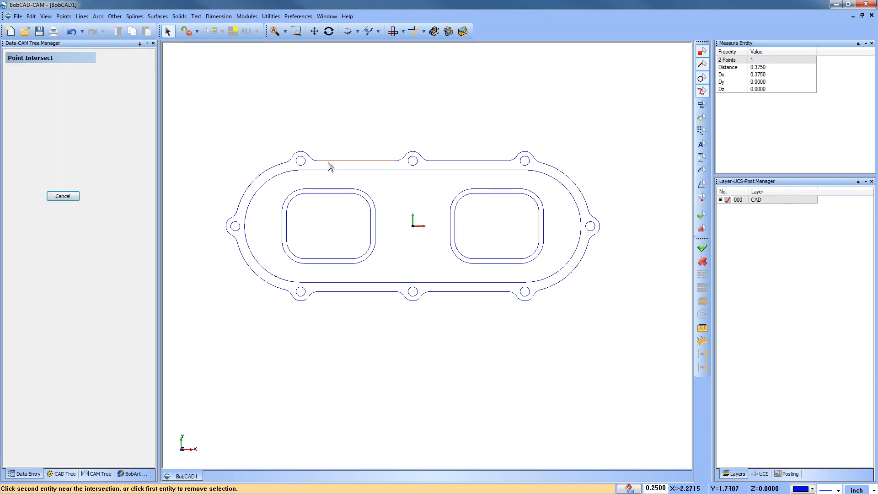
pyautogui.click(314, 160)
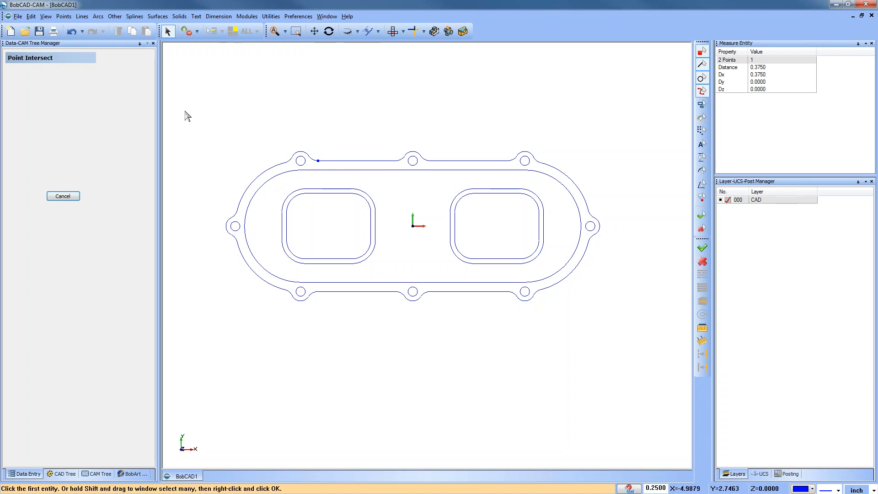
pyautogui.click(71, 31)
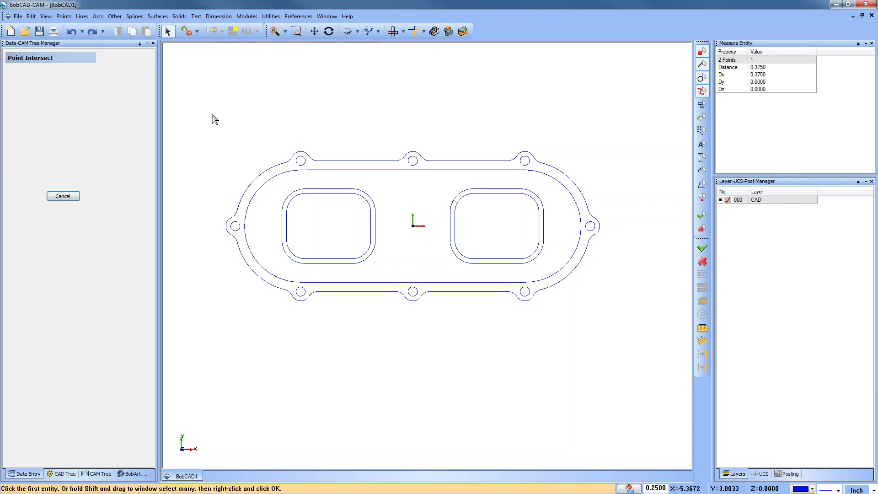
# Step: Create intersection points across the whole drawing in one window selection, and undo them
pyautogui.keyDown('shift'); pyautogui.moveTo(213, 114); pyautogui.dragTo(628, 395); pyautogui.keyUp('shift')
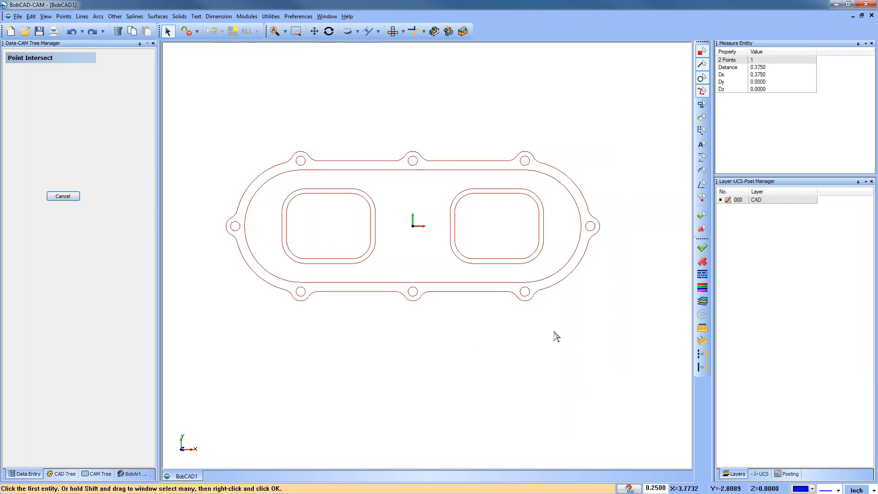
pyautogui.press('space')
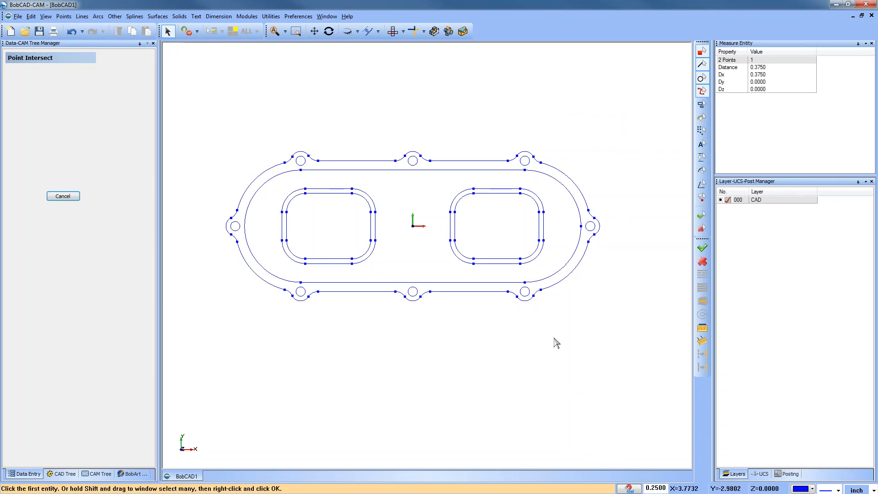
pyautogui.hotkey('ctrl', 'z')
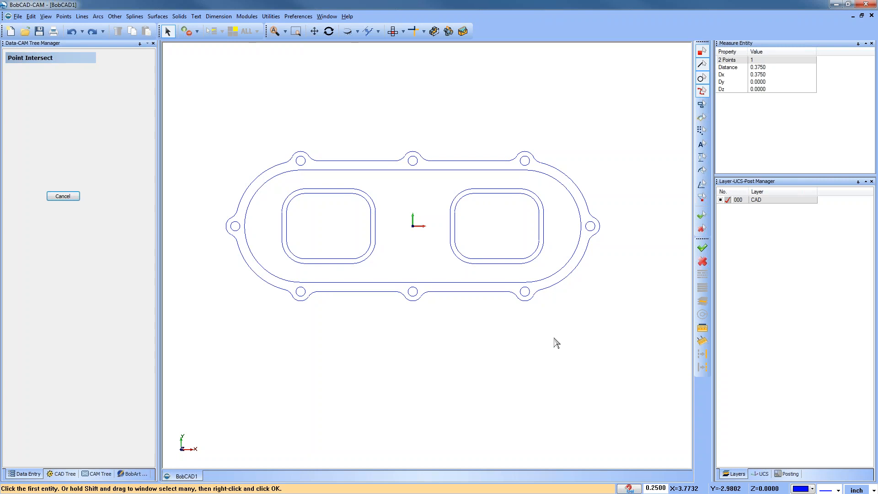
# Step: Repeat the intersection point creation on all the geometry at once, and undo the created points
pyautogui.click(63, 17)
pyautogui.click(80, 65)
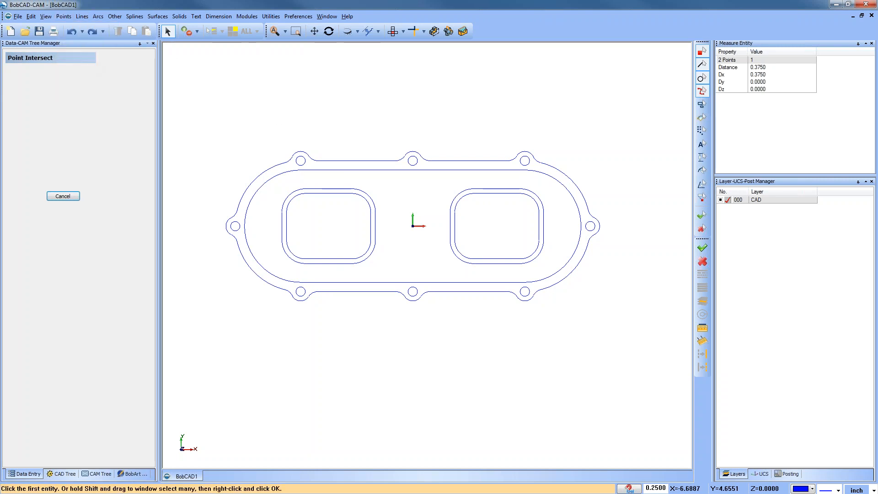
pyautogui.click(324, 164)
pyautogui.click(315, 165)
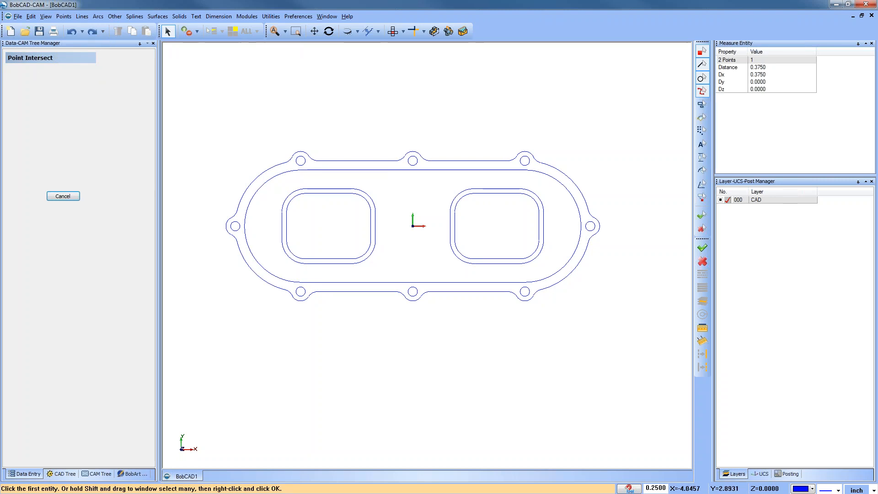
pyautogui.keyDown('shift'); pyautogui.moveTo(215, 122); pyautogui.dragTo(611, 376); pyautogui.keyUp('shift')
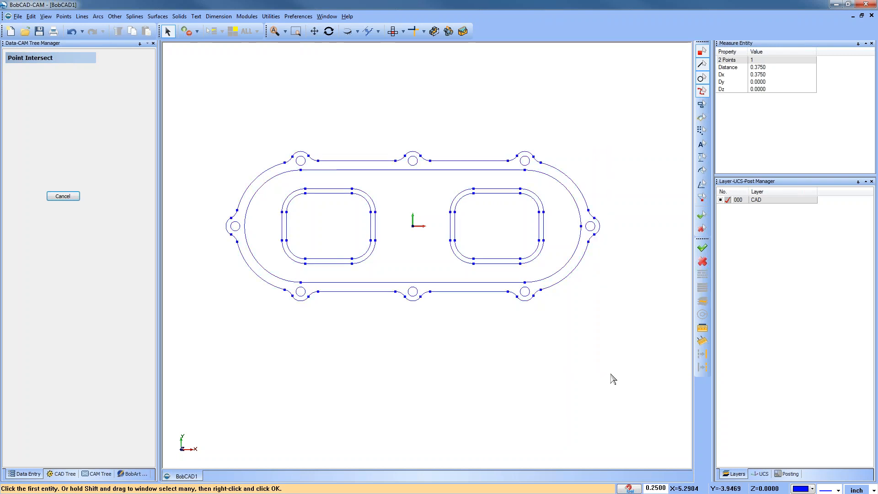
pyautogui.click(72, 32)
# Step: Create an arc center point in the upper-left hole circle, and undo it
pyautogui.click(98, 18)
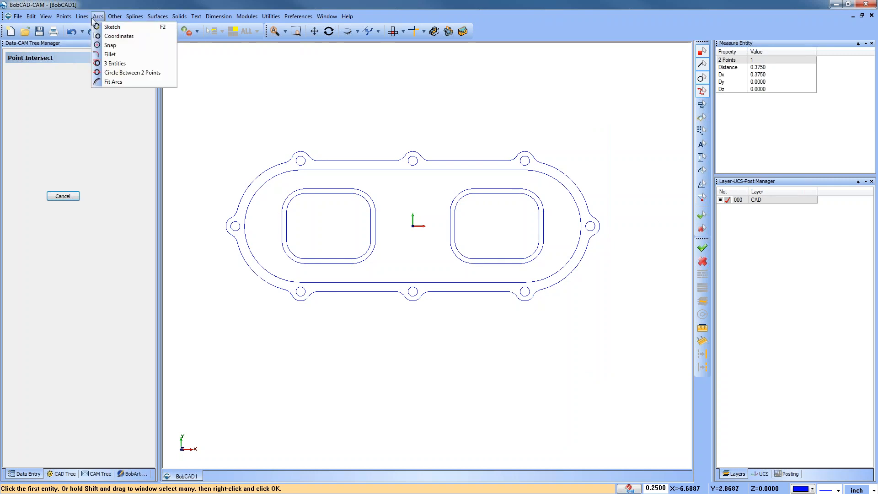
pyautogui.click(83, 74)
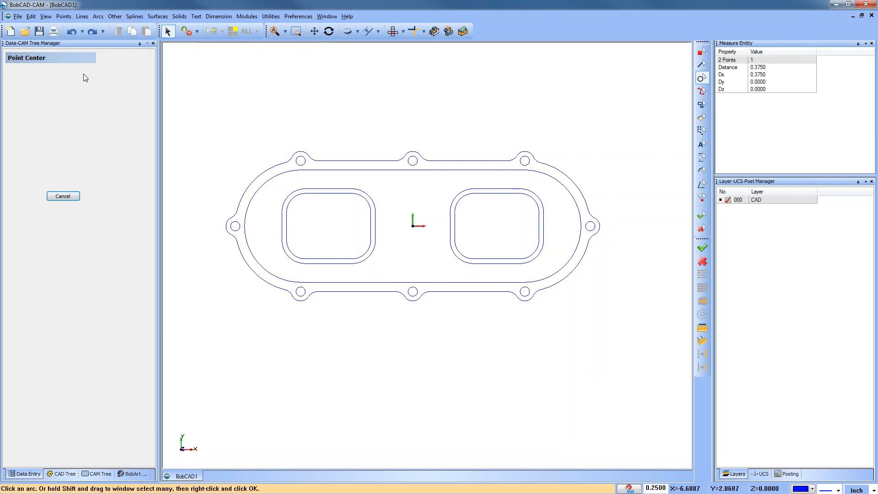
pyautogui.click(303, 158)
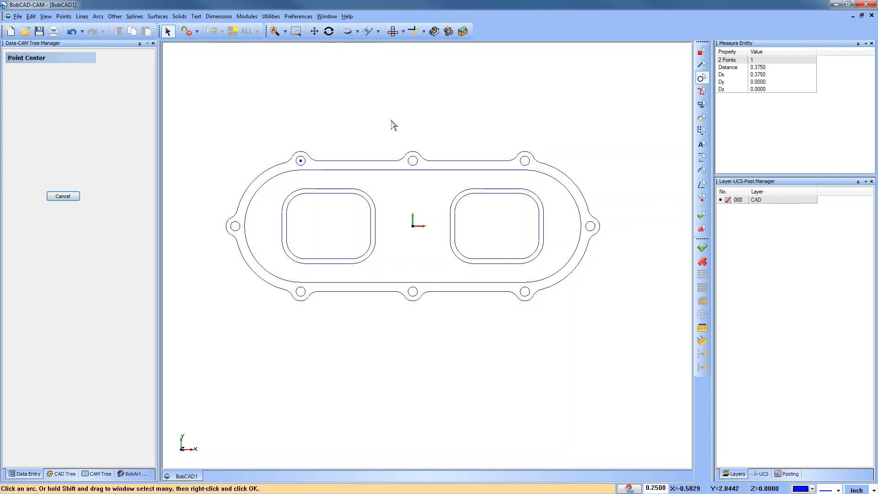
pyautogui.click(71, 31)
# Step: Create center points for every arc in the drawing with one window selection, and undo them
pyautogui.keyDown('shift'); pyautogui.moveTo(554, 339); pyautogui.dragTo(618, 367); pyautogui.keyUp('shift')
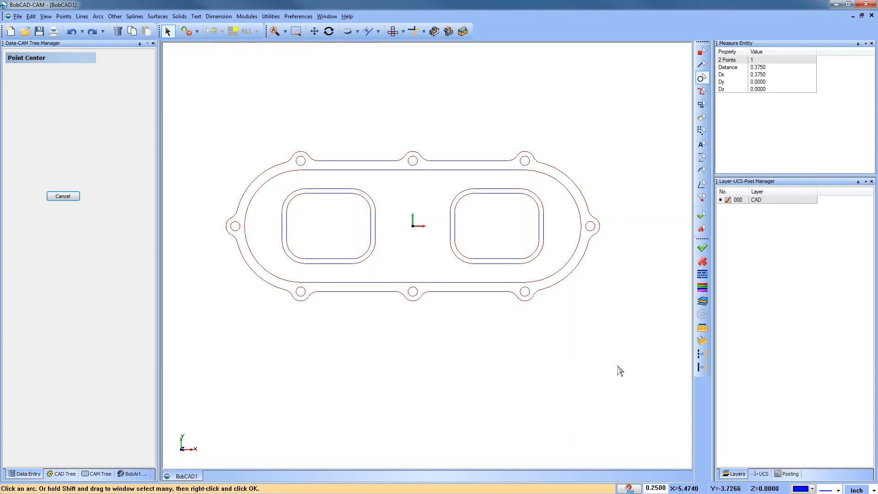
pyautogui.rightClick(617, 366)
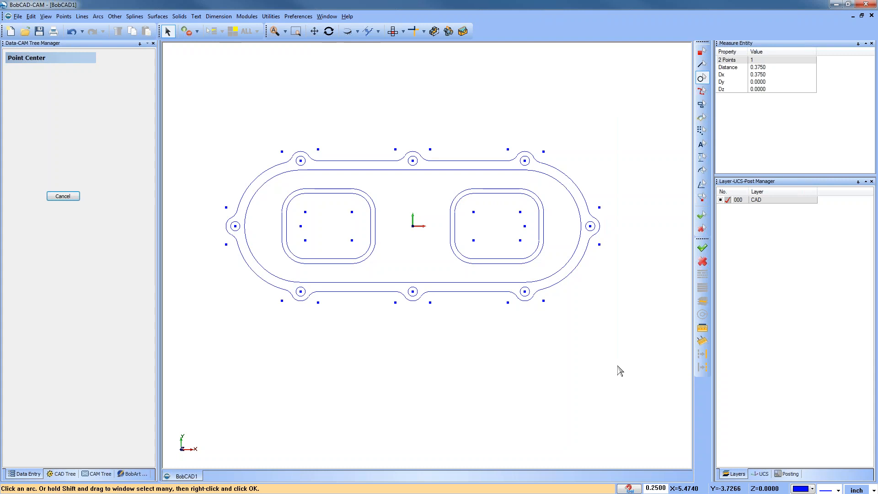
pyautogui.click(72, 31)
pyautogui.rightClick(368, 107)
pyautogui.click(388, 122)
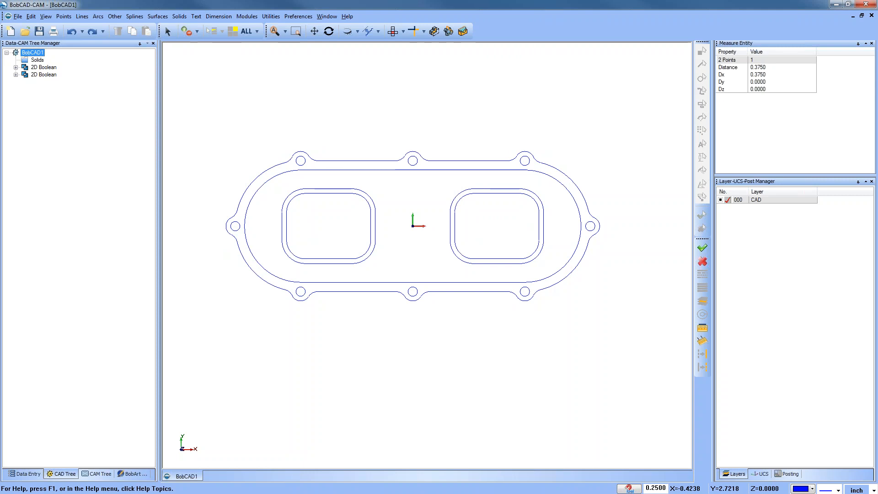
# Step: Undo the eight 0.125-radius hole circles on the bumps
pyautogui.click(71, 32)
pyautogui.click(72, 32)
pyautogui.click(72, 32)
pyautogui.click(72, 32)
pyautogui.click(72, 32)
pyautogui.click(72, 32)
pyautogui.click(71, 32)
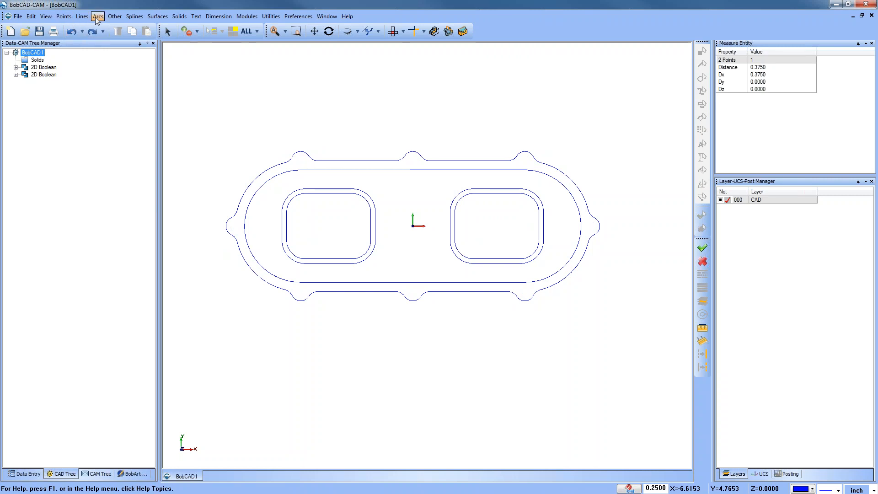
# Step: Create arc center points for the eight bump arcs of the outer profile
pyautogui.click(65, 17)
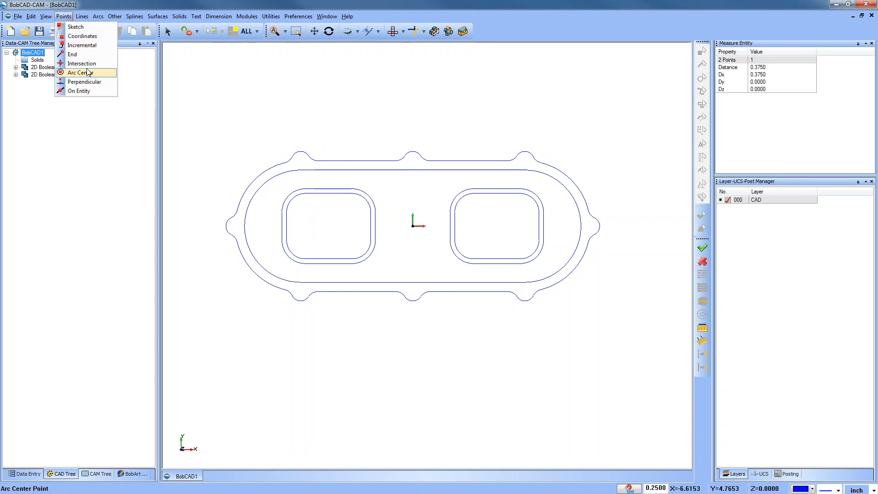
pyautogui.click(81, 73)
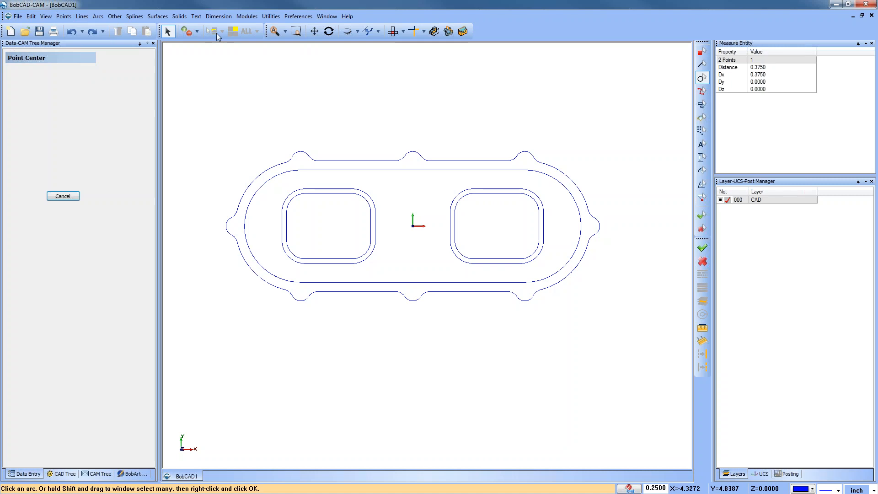
pyautogui.click(302, 156)
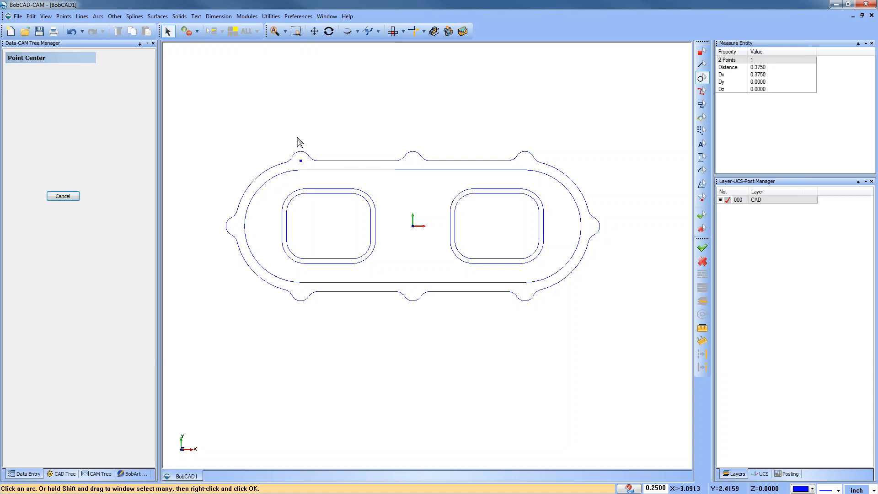
pyautogui.click(413, 152)
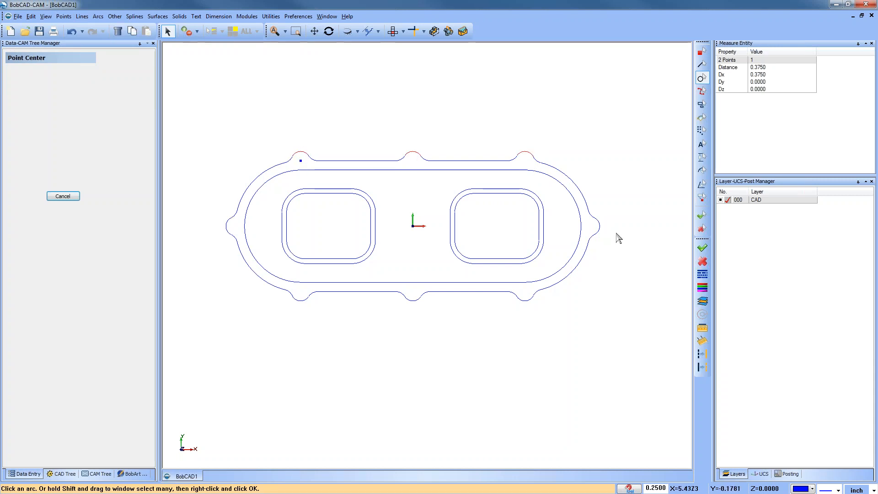
pyautogui.click(595, 231)
pyautogui.click(525, 301)
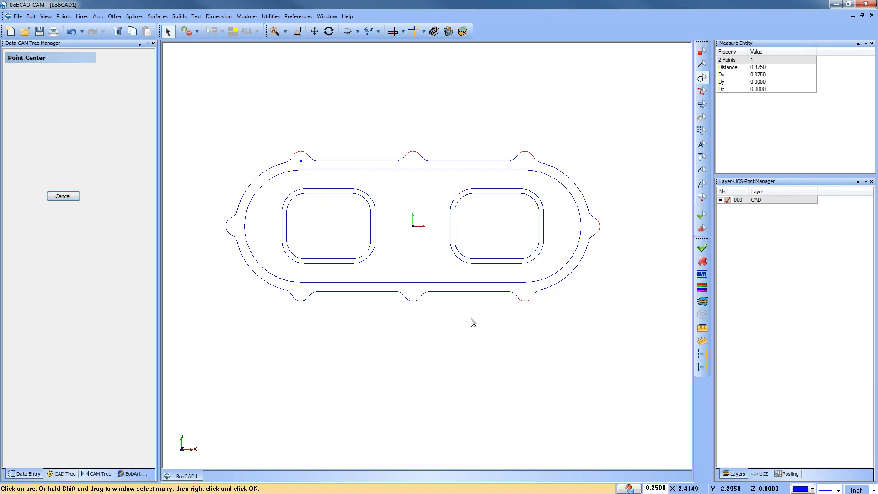
pyautogui.click(413, 301)
pyautogui.click(300, 300)
pyautogui.click(226, 226)
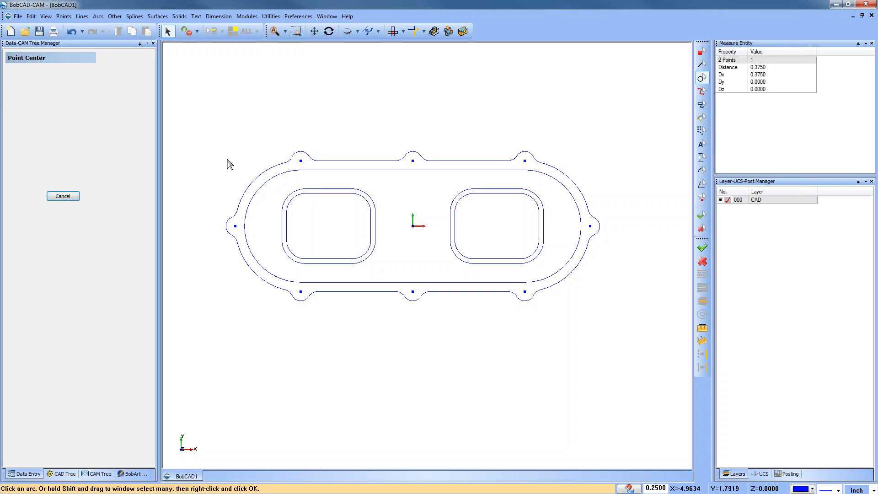
# Step: Snap 0.125-radius circles onto the eight bump center points with one window selection of points only
pyautogui.click(98, 18)
pyautogui.click(110, 45)
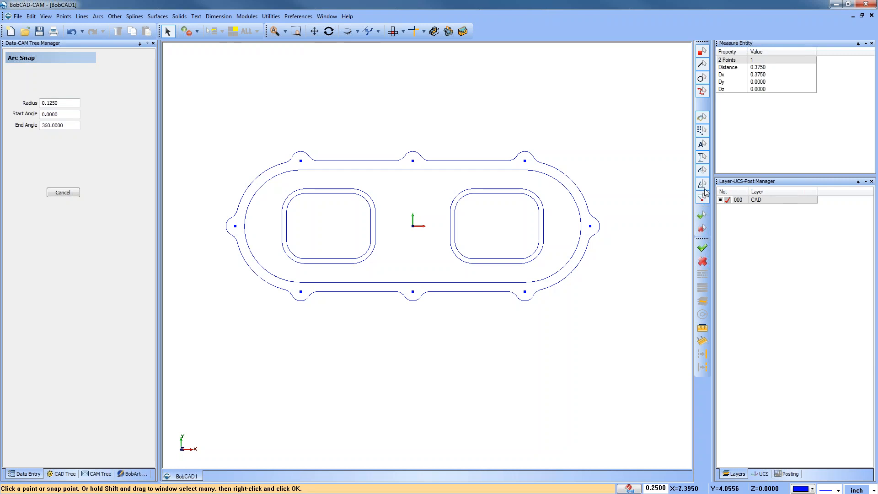
pyautogui.click(703, 228)
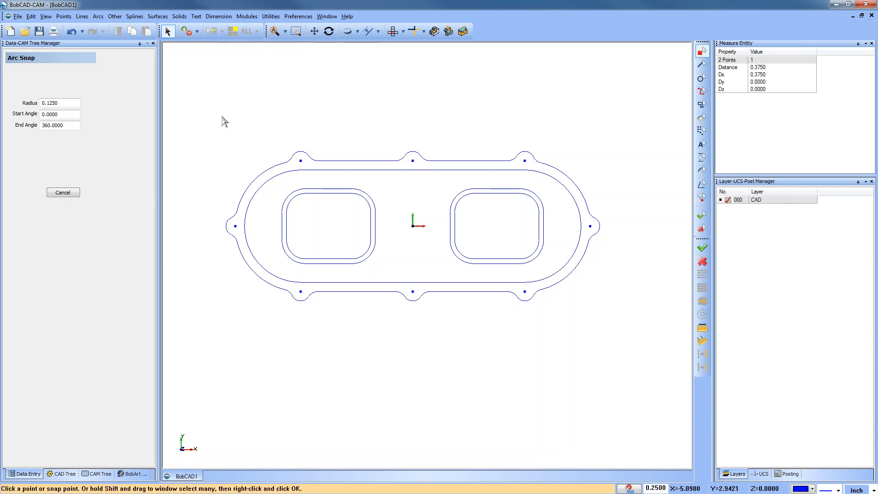
pyautogui.keyDown('shift'); pyautogui.moveTo(199, 114); pyautogui.dragTo(612, 366); pyautogui.keyUp('shift')
pyautogui.press('space')
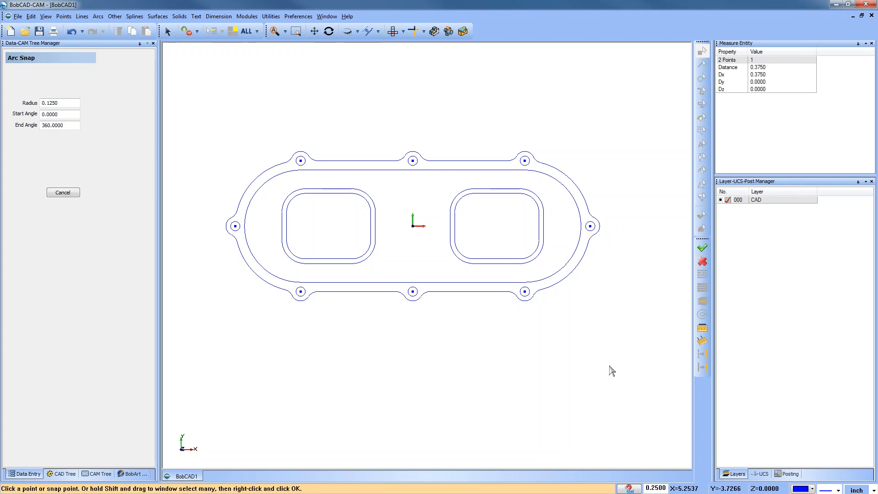
# Step: Undo the 0.125-radius circles and the bump center points, and leave the Arc Snap command
pyautogui.click(71, 32)
pyautogui.click(70, 32)
pyautogui.click(71, 32)
pyautogui.click(71, 32)
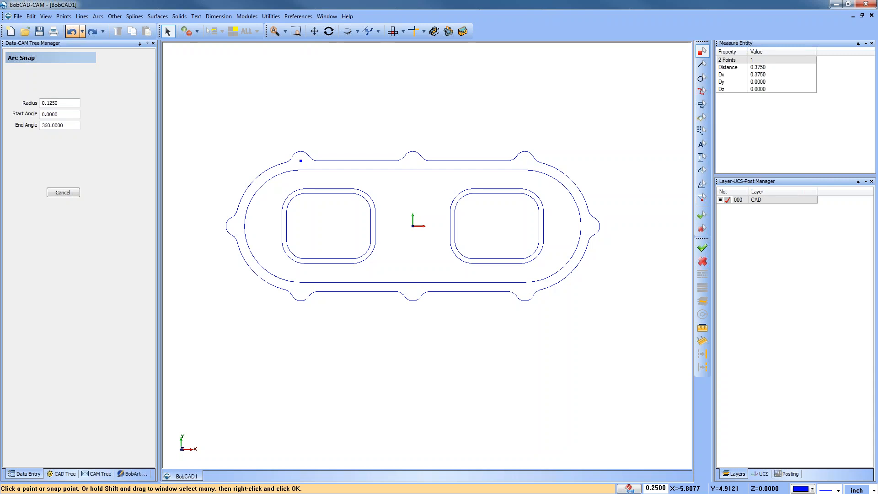
pyautogui.click(72, 32)
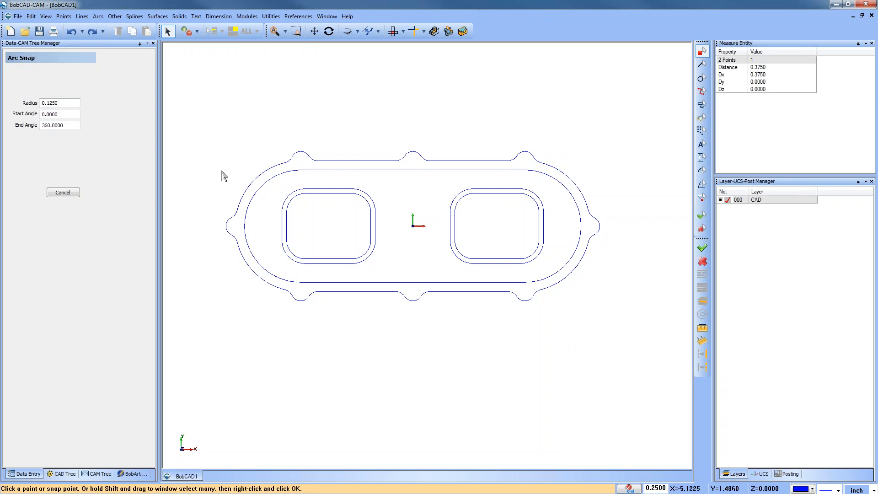
pyautogui.click(64, 193)
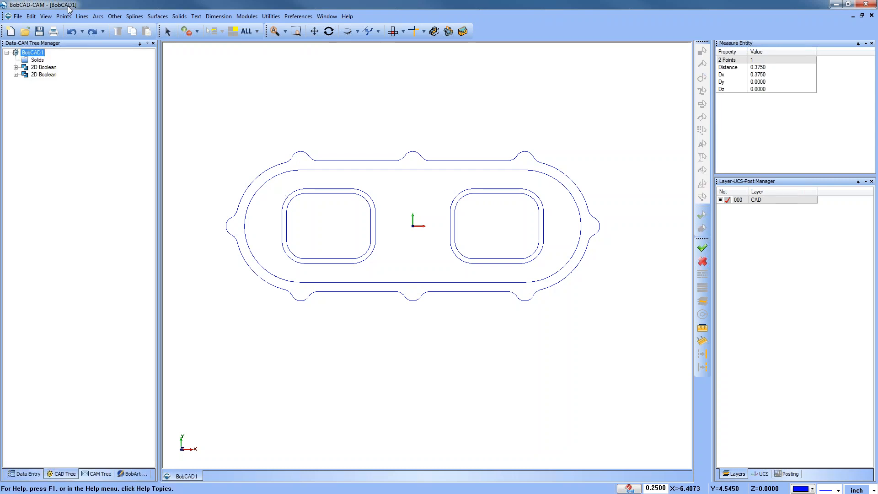
# Step: Snap 0.125-radius circles directly at the arc centers of individual bumps on the profile's left end, and undo them
pyautogui.click(98, 16)
pyautogui.click(110, 45)
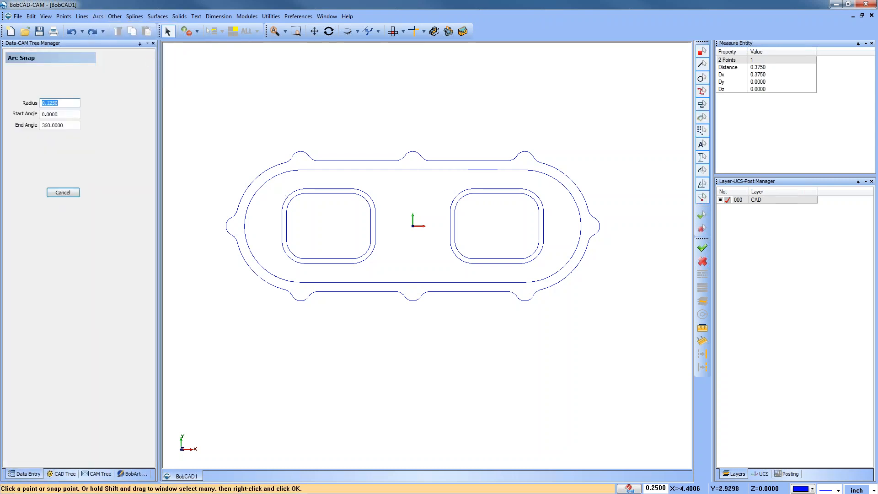
pyautogui.click(302, 162)
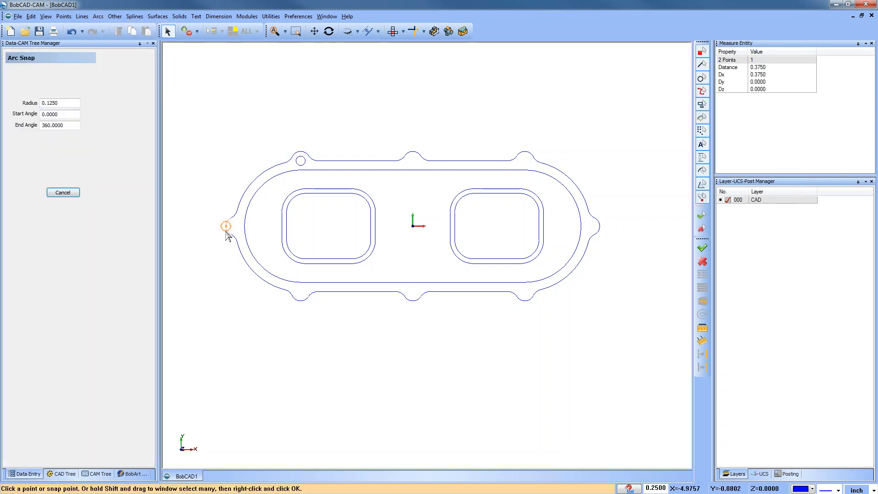
pyautogui.click(236, 228)
pyautogui.click(300, 295)
pyautogui.click(71, 31)
pyautogui.click(72, 31)
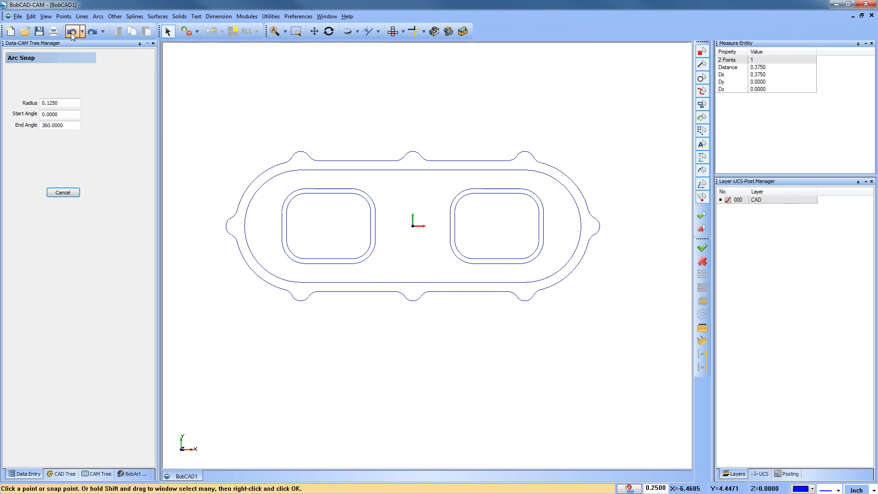
# Step: Create arc center points for the eight bump arcs of the outer profile
pyautogui.click(63, 17)
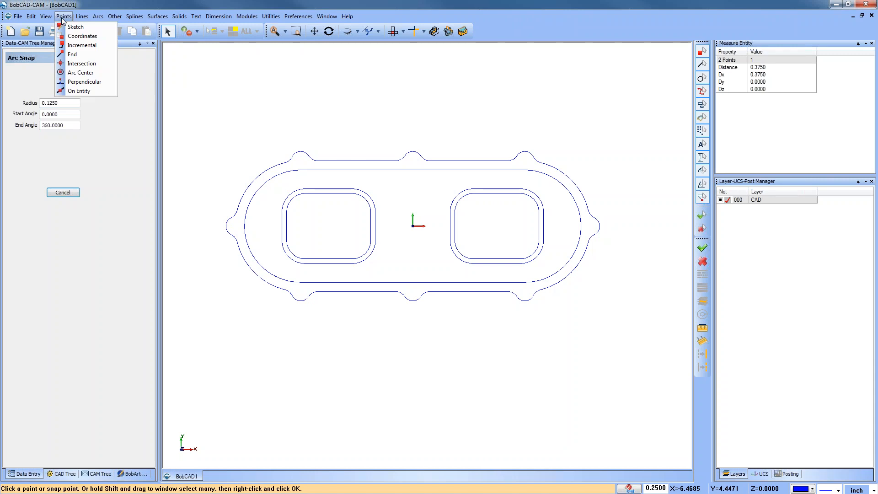
pyautogui.click(93, 72)
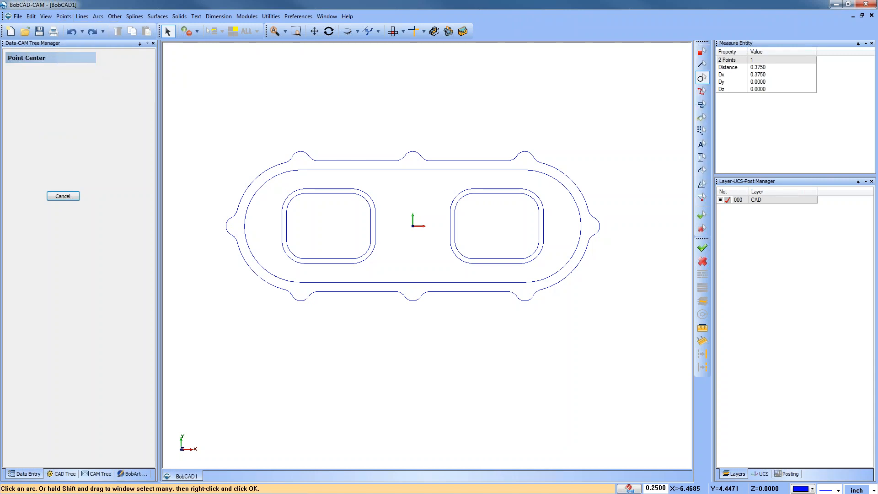
pyautogui.keyDown('ctrl'); pyautogui.moveTo(277, 121); pyautogui.dragTo(330, 161); pyautogui.keyUp('ctrl')
pyautogui.scroll(-5, 316, 114)
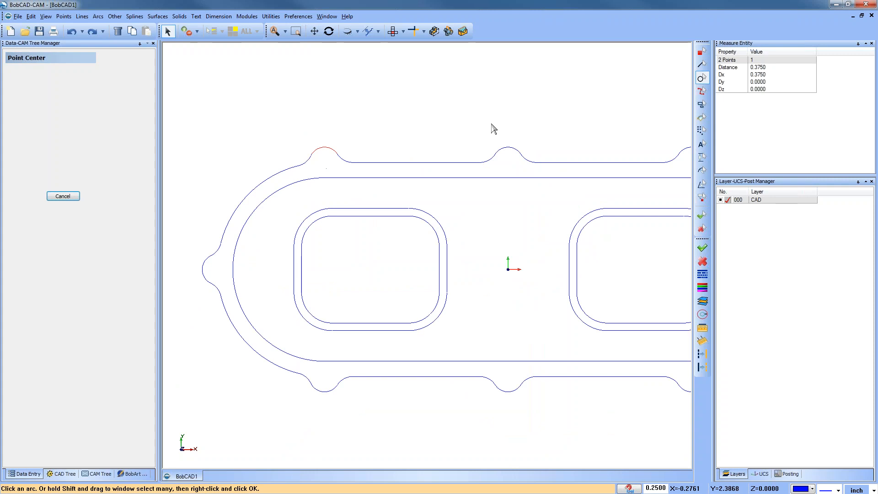
pyautogui.click(509, 150)
pyautogui.click(202, 274)
pyautogui.scroll(-4, 215, 270)
pyautogui.click(261, 296)
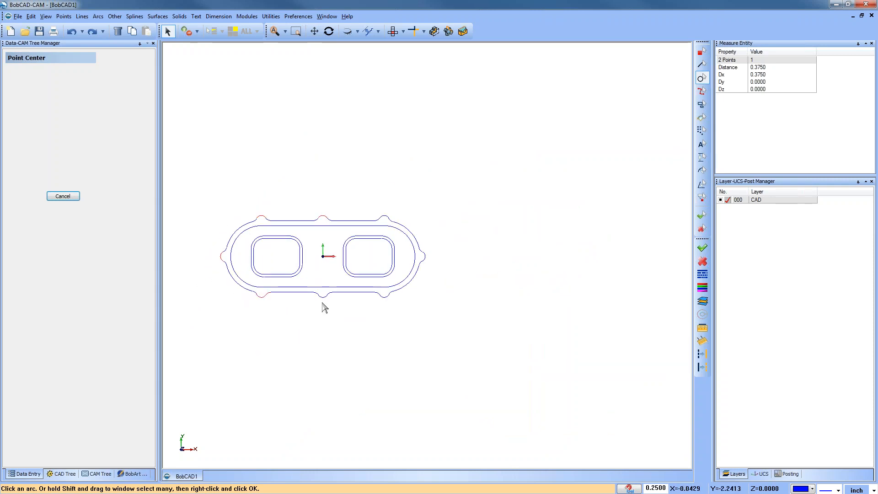
pyautogui.click(385, 296)
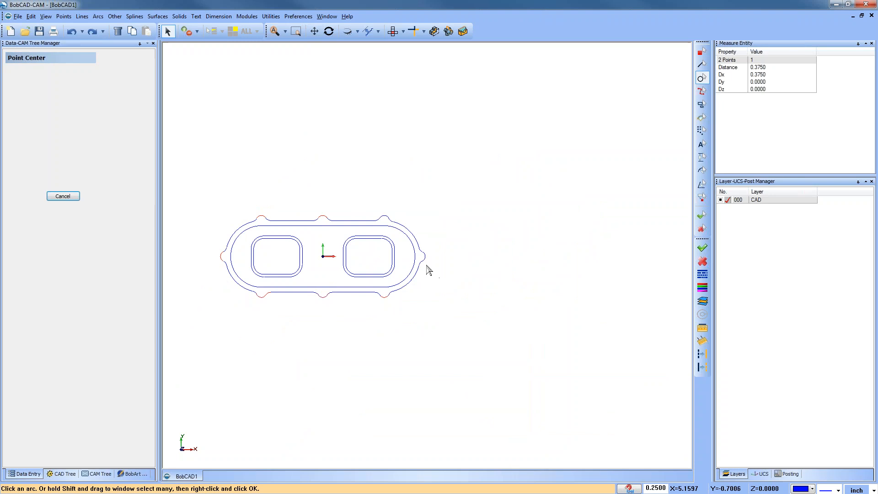
pyautogui.click(424, 256)
pyautogui.click(386, 219)
pyautogui.press('space')
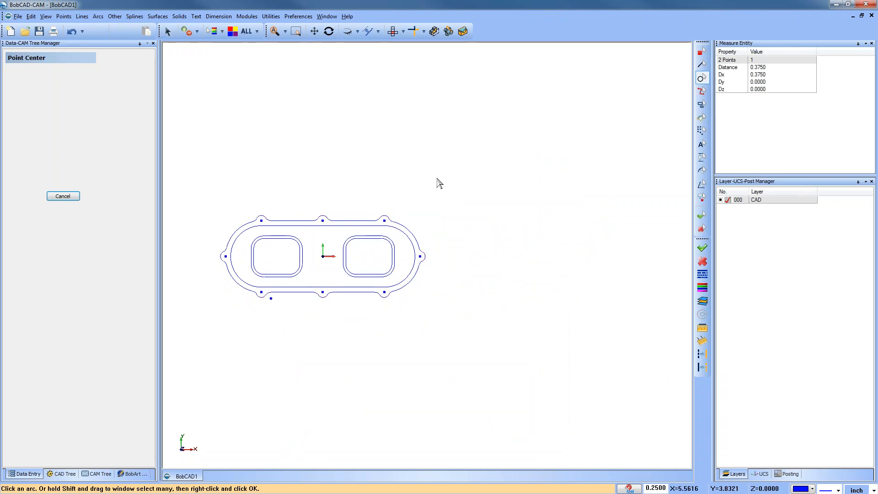
# Step: Snap 0.125-radius full circles onto all the arc center points with one window selection
pyautogui.click(99, 16)
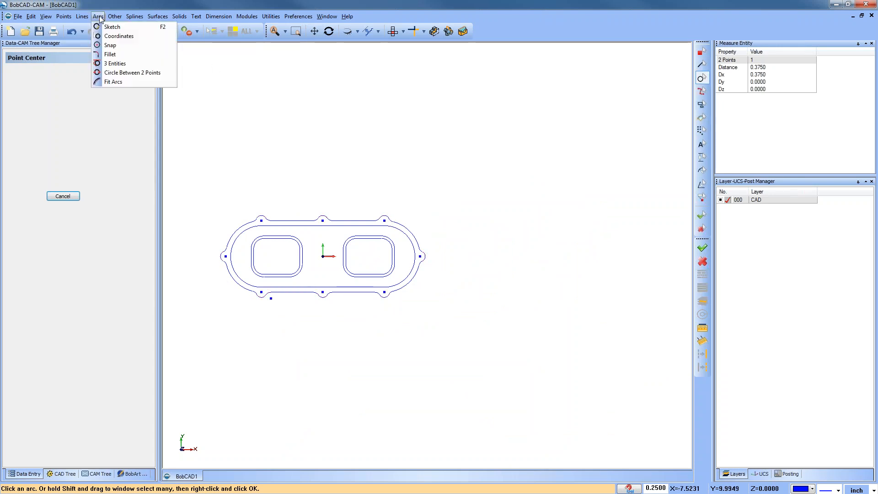
pyautogui.click(116, 45)
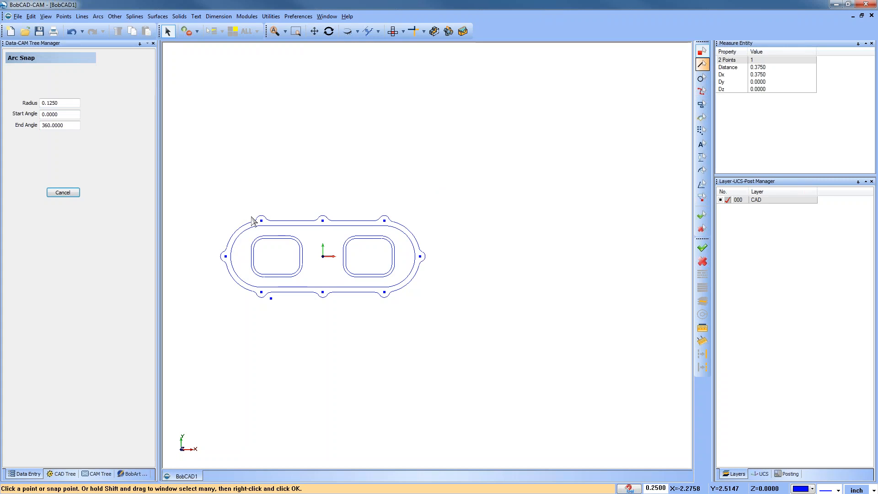
pyautogui.keyDown('shift'); pyautogui.moveTo(202, 183); pyautogui.dragTo(458, 331); pyautogui.keyUp('shift')
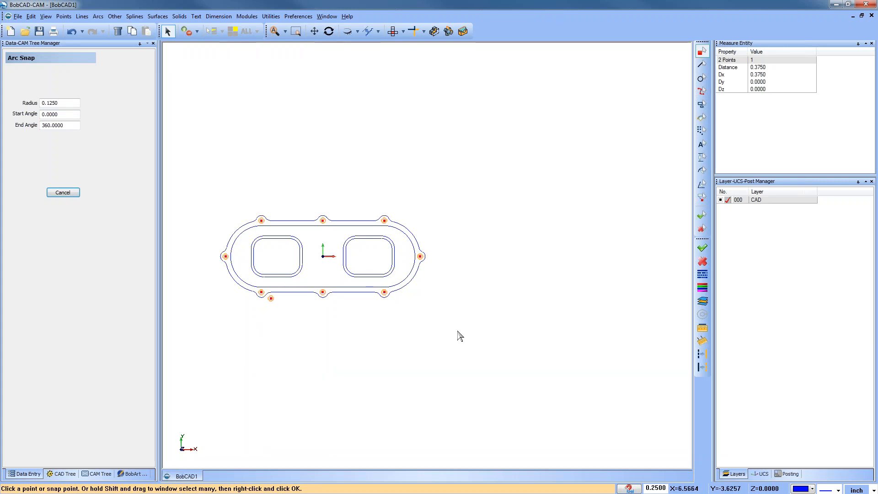
pyautogui.press('space')
# Step: Delete the stray circle and its center point beside the lower-left bump
pyautogui.scroll(3, 350, 313)
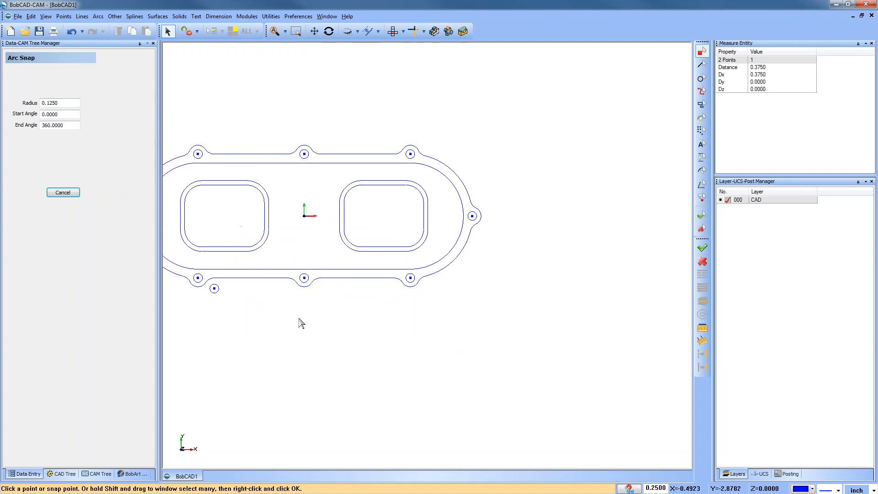
pyautogui.moveTo(298, 318); pyautogui.dragTo(402, 315, button='middle')
pyautogui.rightClick(321, 69)
pyautogui.click(359, 87)
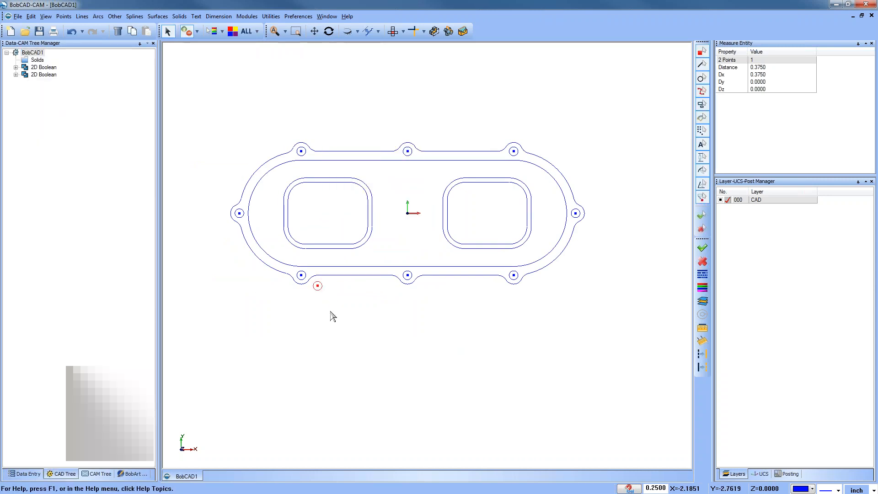
pyautogui.scroll(-2, 384, 311)
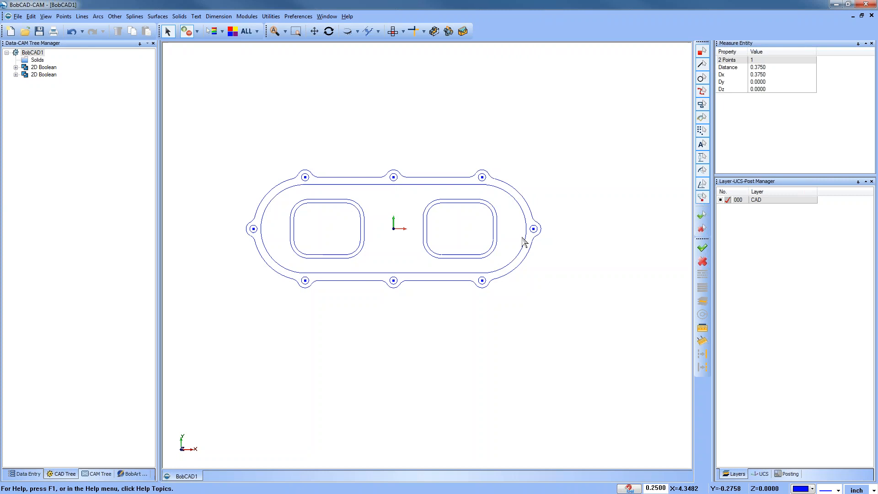
# Step: Delete all the bump center points with a points-only window selection, keeping the hole circles
pyautogui.click(703, 229)
pyautogui.click(703, 52)
pyautogui.moveTo(220, 134); pyautogui.dragTo(596, 358)
pyautogui.rightClick(584, 154)
pyautogui.click(590, 170)
pyautogui.scroll(2, 414, 229)
pyautogui.moveTo(420, 258); pyautogui.dragTo(439, 259, button='middle')
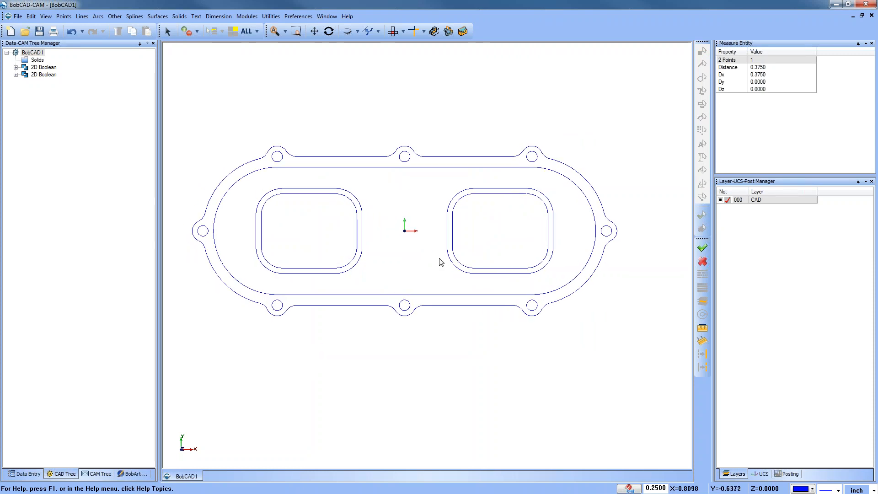
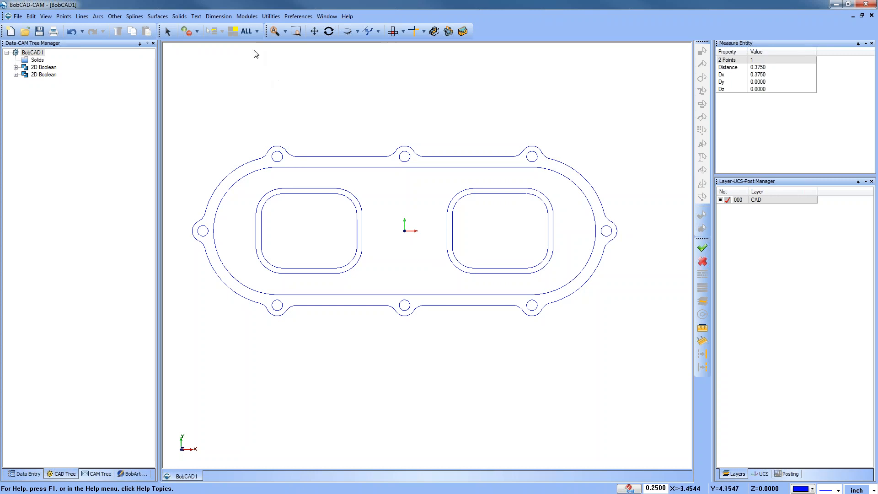
# Step: Start a new drawing and create a sharp-cornered rectangle 6 long by 3 wide, centered on the origin
pyautogui.click(13, 31)
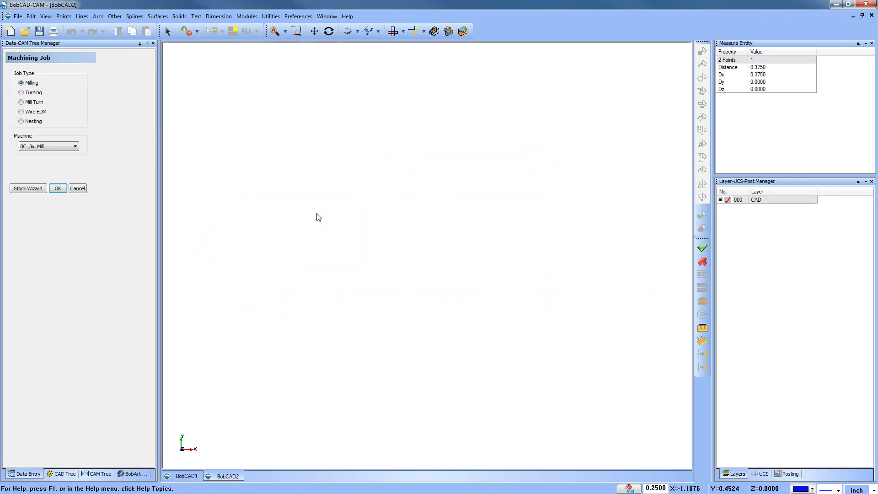
pyautogui.click(116, 16)
pyautogui.click(150, 28)
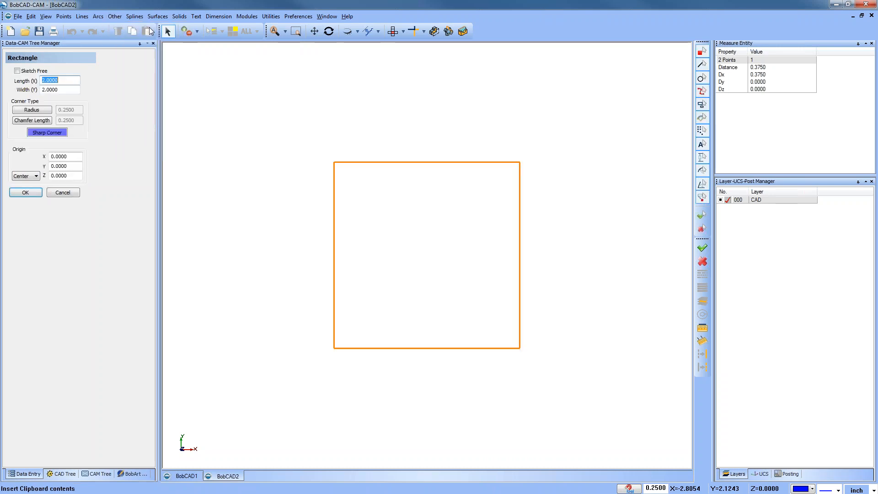
pyautogui.press('Tab')
pyautogui.write('3')
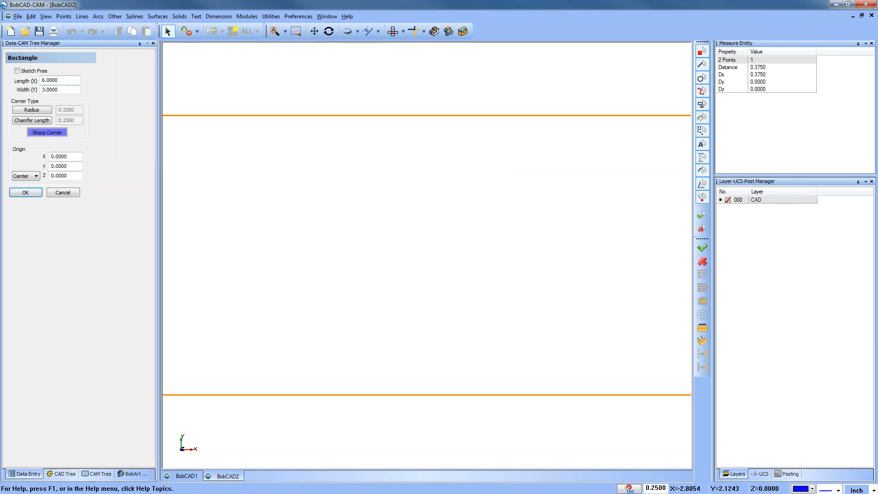
pyautogui.click(26, 192)
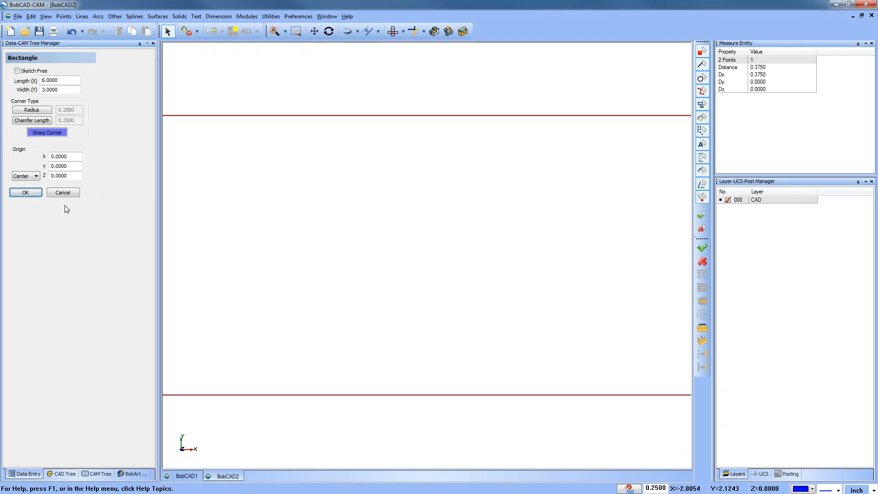
pyautogui.click(63, 193)
pyautogui.scroll(-3, 376, 210)
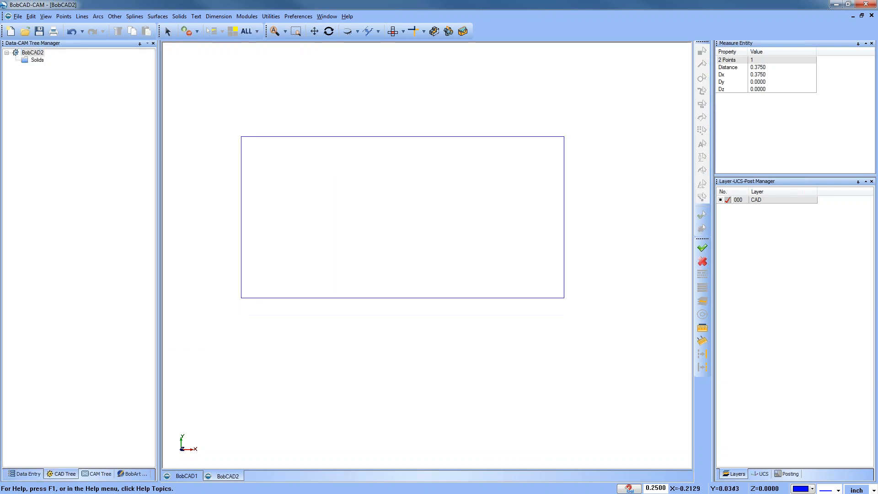
# Step: Draw a circle between two points, from the rectangle's upper-left corner to its lower-left corner
pyautogui.click(102, 16)
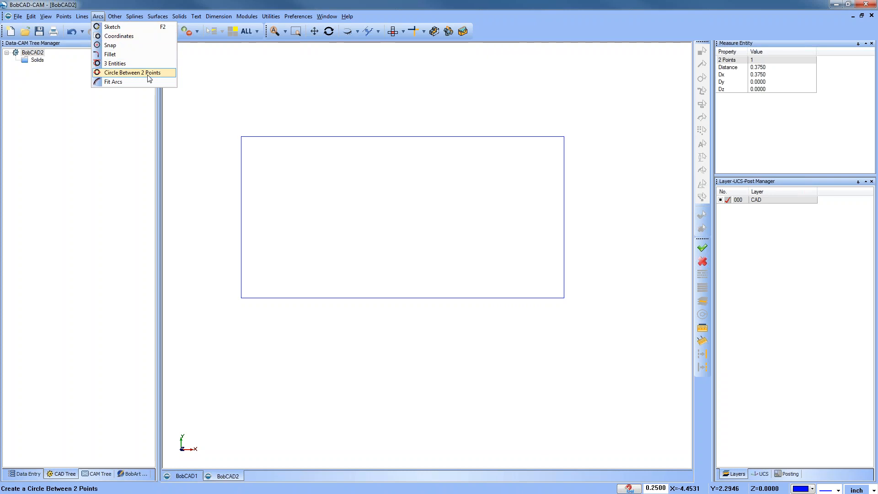
pyautogui.click(149, 73)
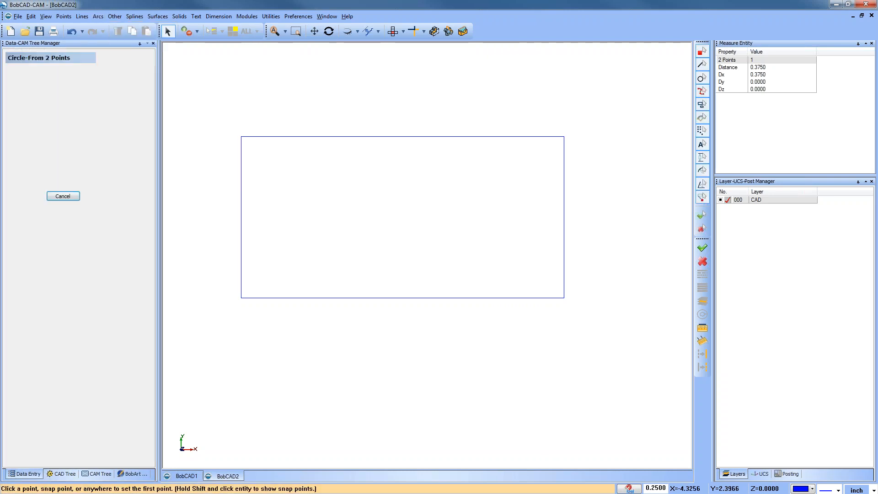
pyautogui.click(245, 137)
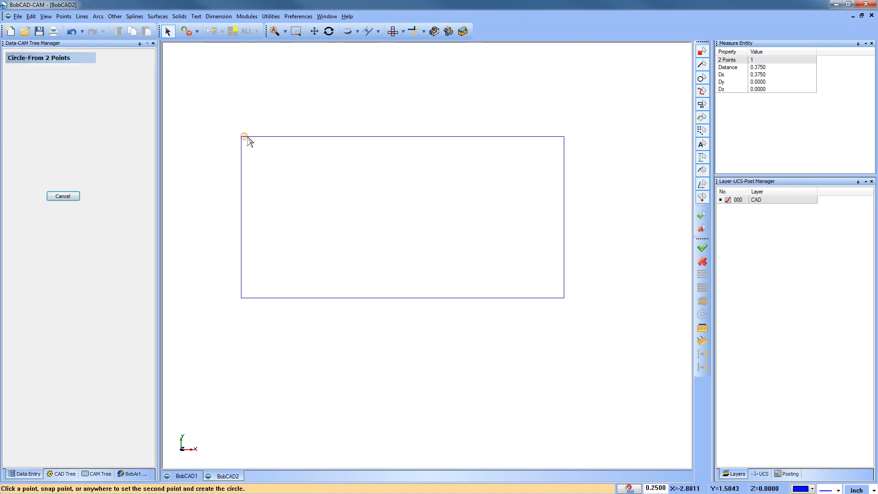
pyautogui.click(251, 301)
pyautogui.scroll(-1, 433, 311)
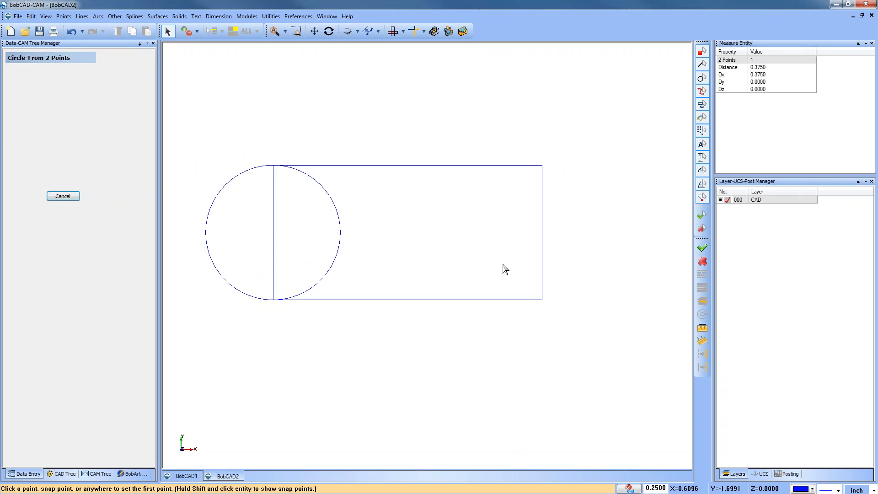
# Step: Draw a two-point circle through the upper and lower corners of the rectangle's right side
pyautogui.click(541, 166)
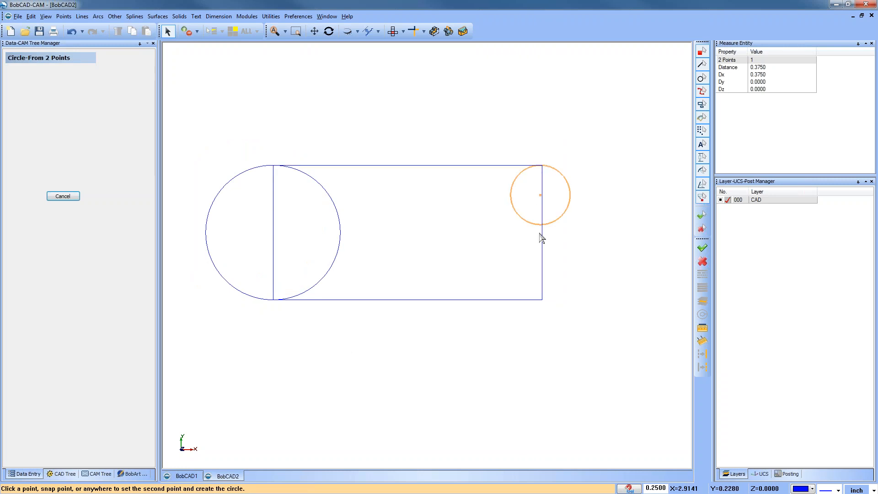
pyautogui.click(541, 301)
pyautogui.rightClick(413, 110)
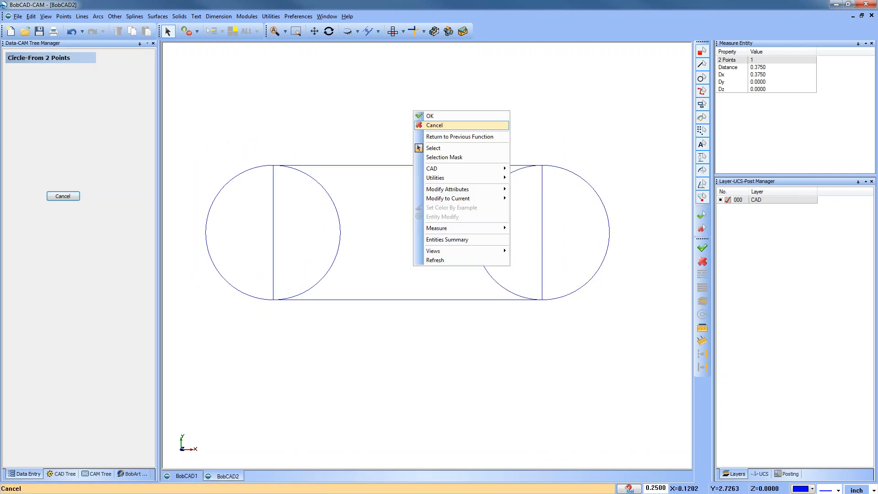
pyautogui.click(426, 122)
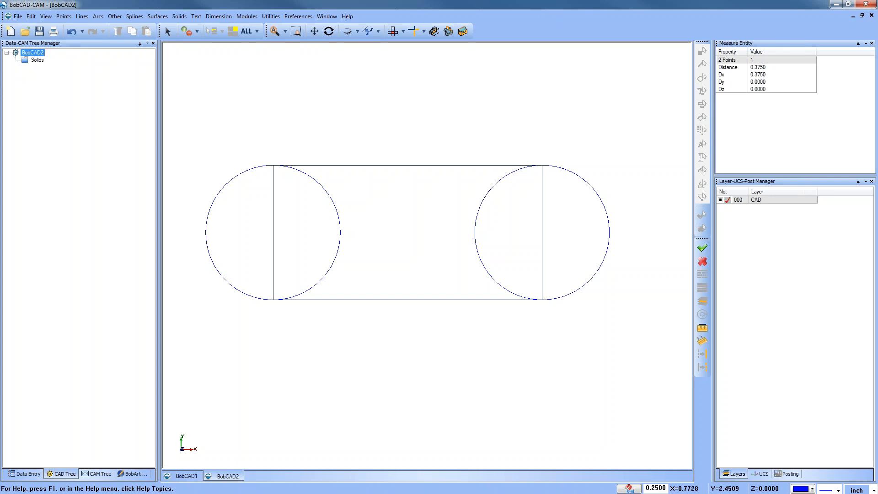
# Step: Quick Trim the inner halves of both circles and the two vertical lines, leaving a closed slot outline
pyautogui.click(424, 31)
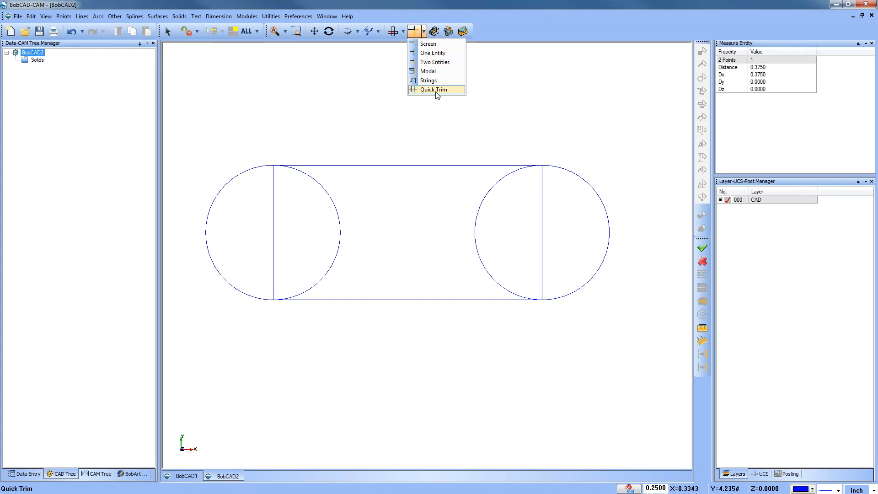
pyautogui.click(435, 89)
pyautogui.click(339, 244)
pyautogui.click(273, 241)
pyautogui.click(488, 190)
pyautogui.click(543, 221)
pyautogui.rightClick(396, 99)
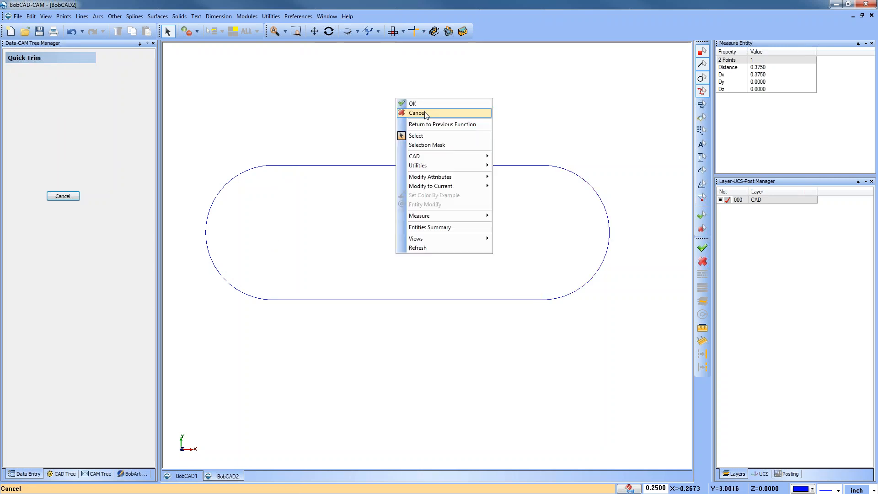
pyautogui.click(408, 111)
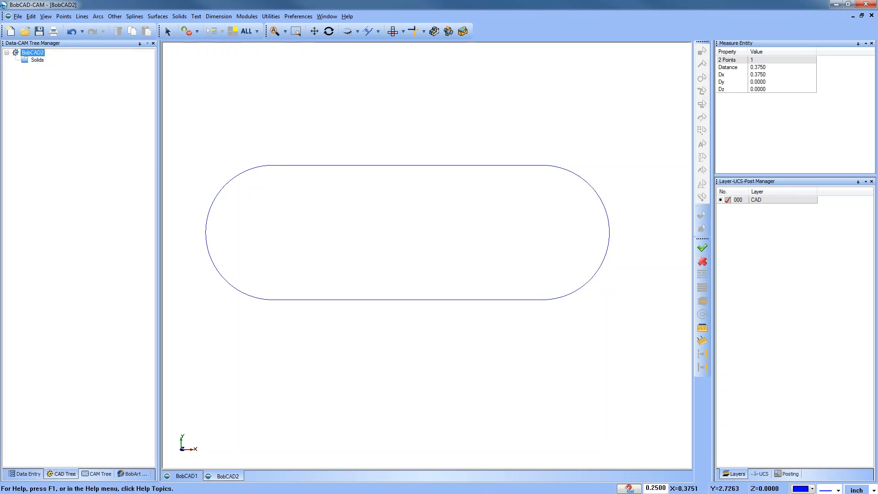
# Step: Join the midpoints of the slot's two straight edges, then join the left arc's midpoint to the middle of that line
pyautogui.click(82, 16)
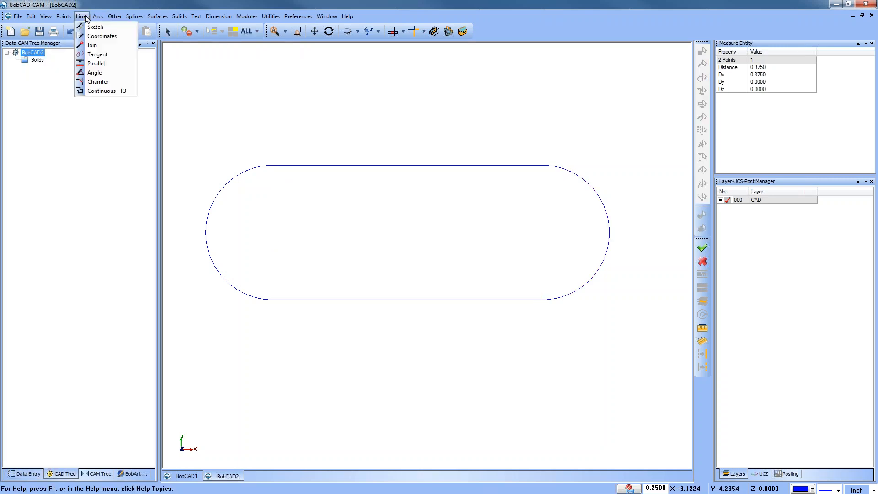
pyautogui.click(100, 49)
pyautogui.click(416, 167)
pyautogui.click(410, 301)
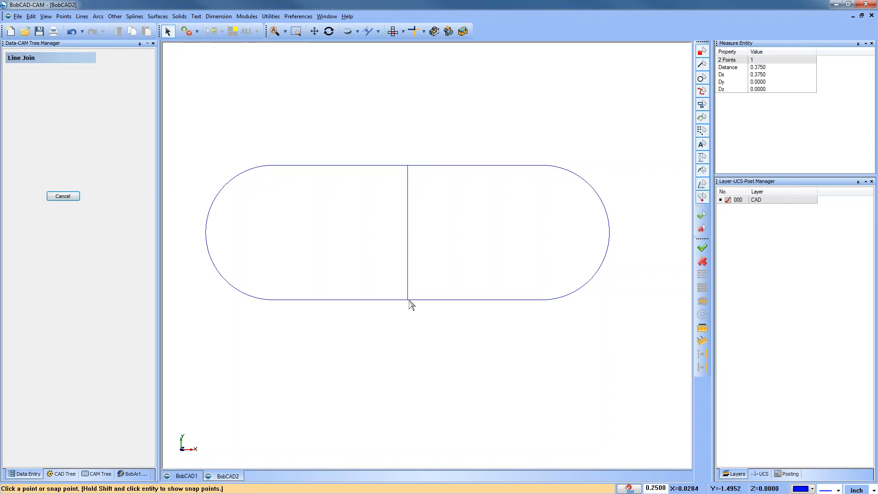
pyautogui.click(207, 234)
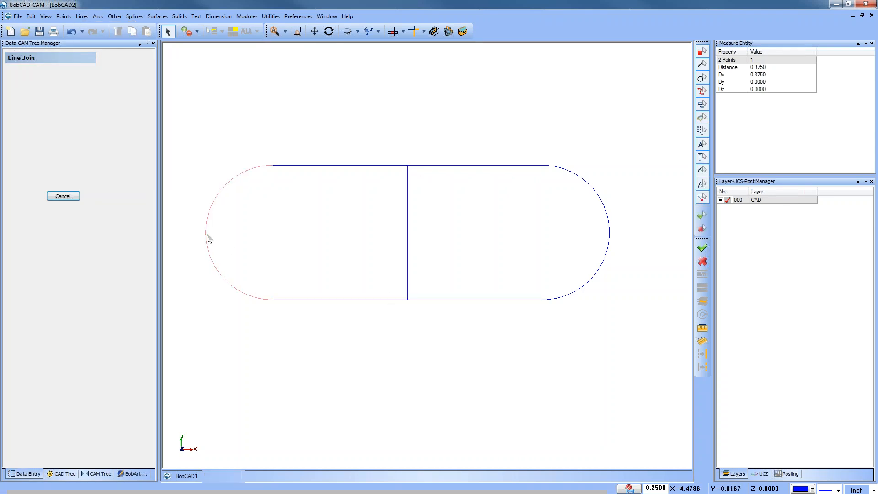
pyautogui.click(408, 238)
pyautogui.press('Escape')
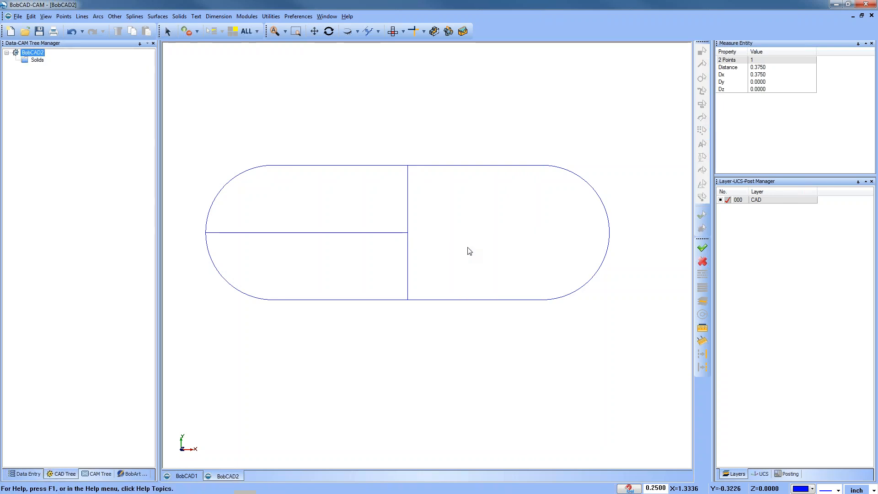
# Step: Place a center-origin rectangle, 2.25 long by 1.75 wide, at the midpoint of the horizontal construction line
pyautogui.click(115, 16)
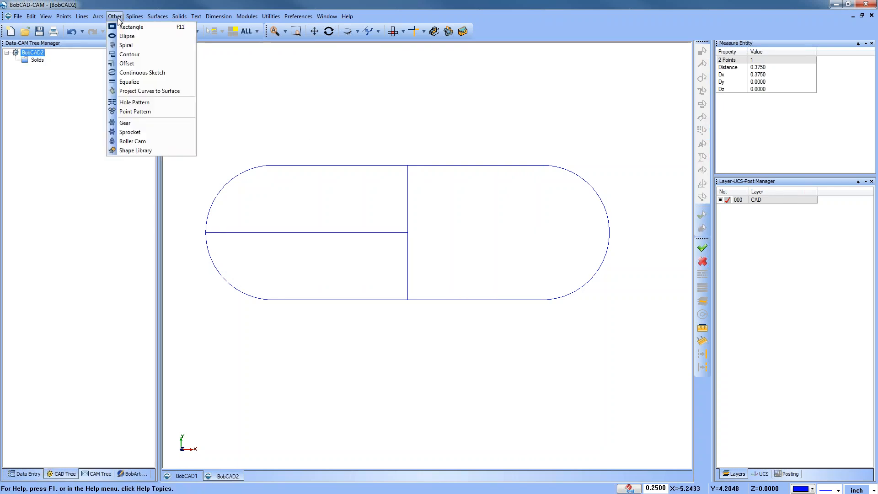
pyautogui.click(138, 29)
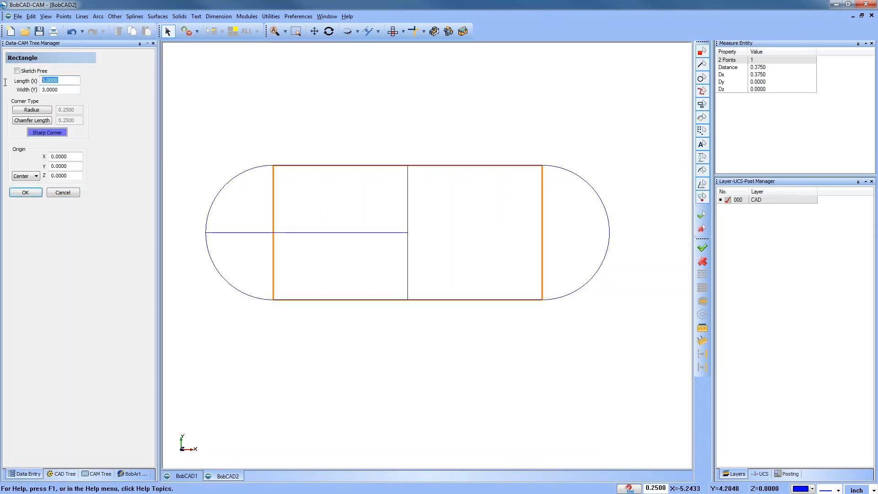
pyautogui.write('2.25')
pyautogui.press('Tab')
pyautogui.write('1.75')
pyautogui.press('Tab')
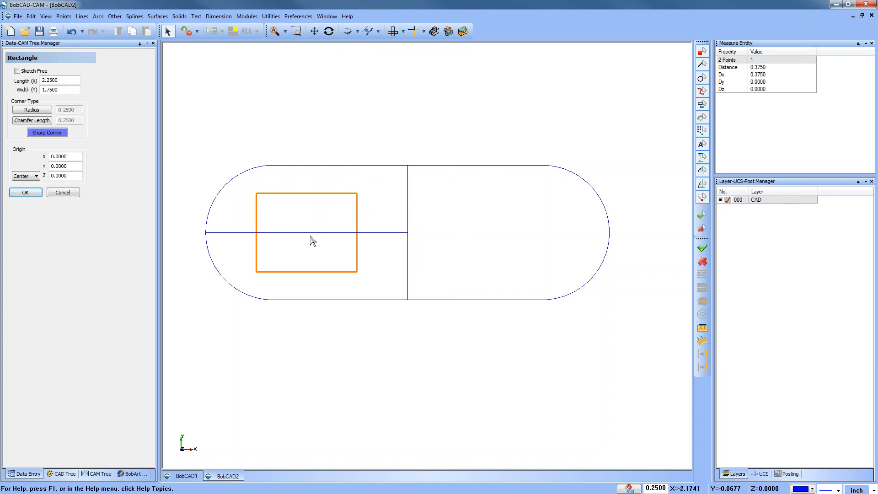
pyautogui.click(317, 238)
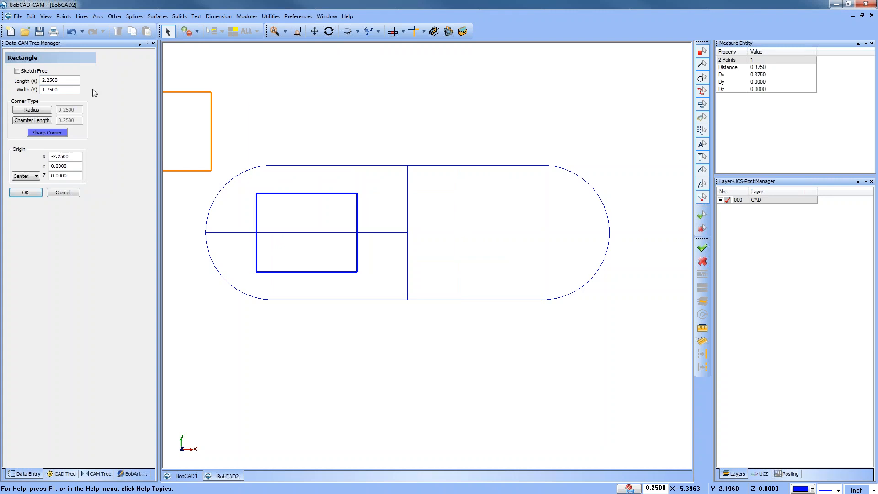
# Step: Give the rectangle radiused corners of 0.5 and create it
pyautogui.click(35, 110)
pyautogui.moveTo(77, 110); pyautogui.dragTo(38, 110)
pyautogui.write('.5')
pyautogui.click(70, 80)
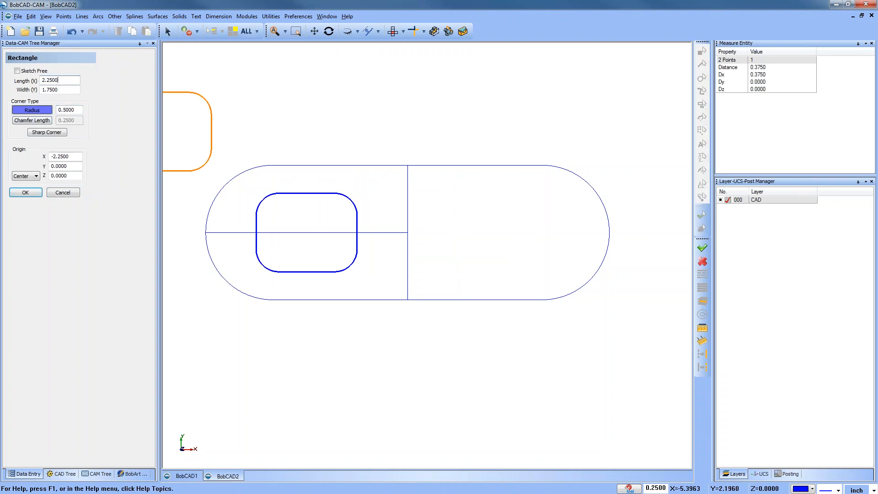
pyautogui.click(38, 194)
pyautogui.click(67, 193)
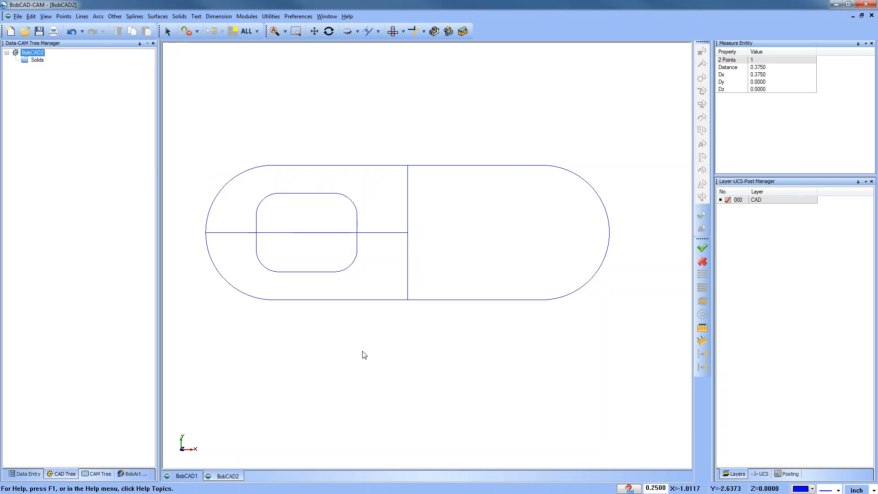
# Step: Delete the vertical and horizontal construction lines inside the slot outline
pyautogui.click(168, 31)
pyautogui.moveTo(394, 210); pyautogui.dragTo(442, 281)
pyautogui.press('Delete')
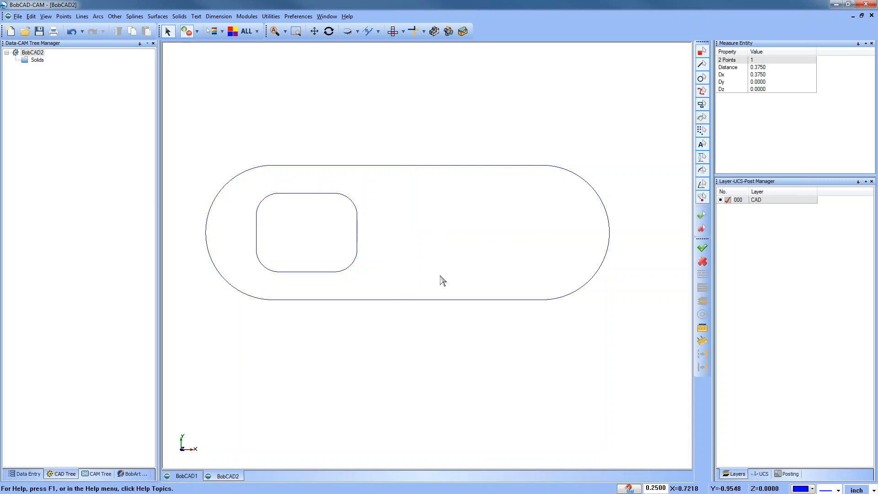
# Step: Mirror a copy of the rounded rectangle across the Y-Z plane to the slot's right half
pyautogui.click(274, 17)
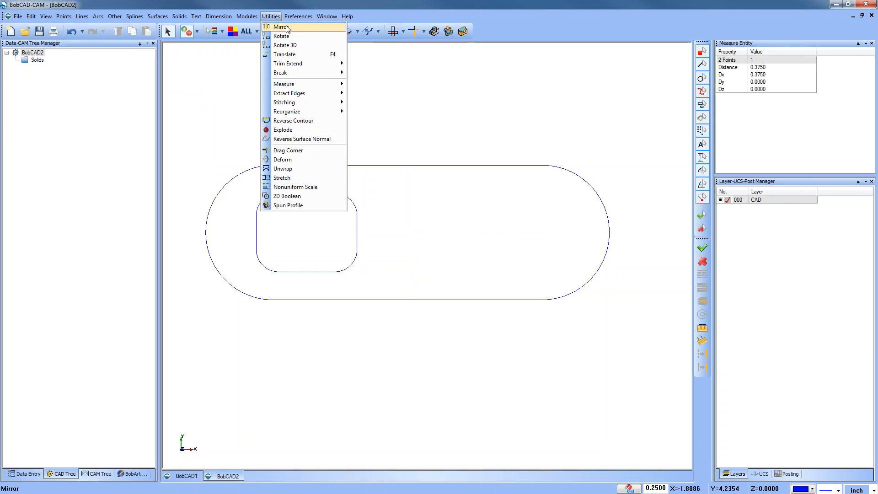
pyautogui.click(280, 27)
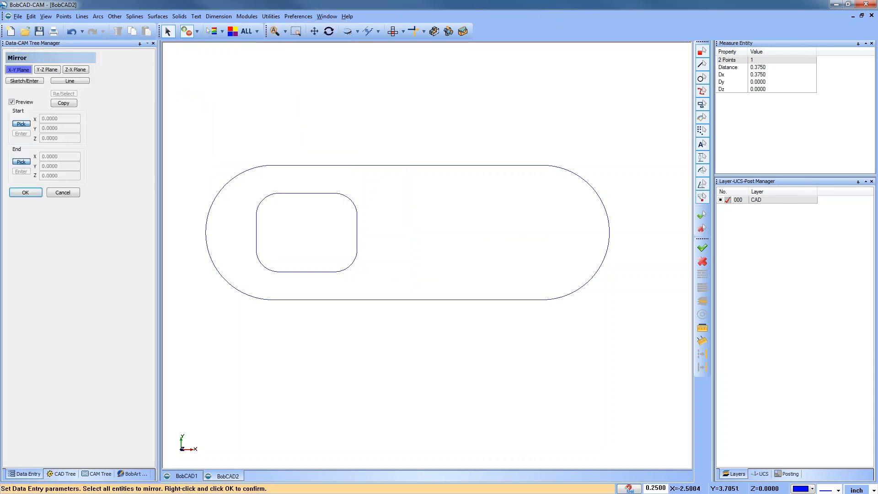
pyautogui.click(305, 194)
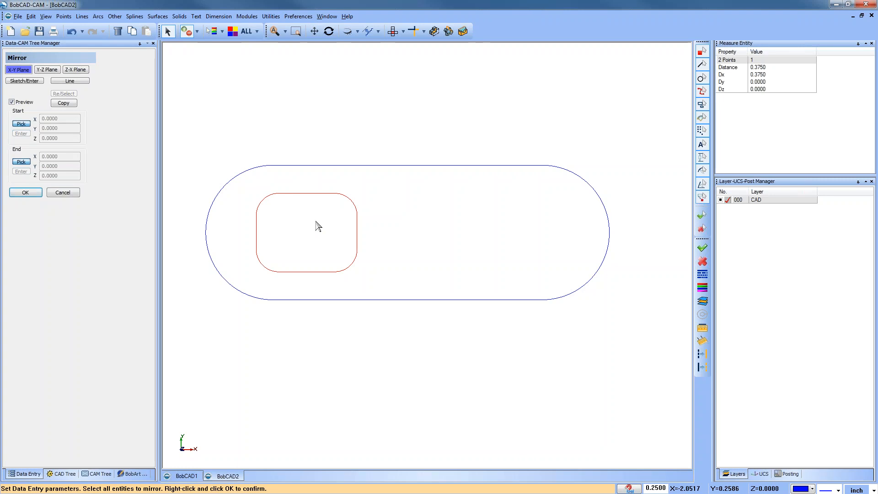
pyautogui.rightClick(319, 227)
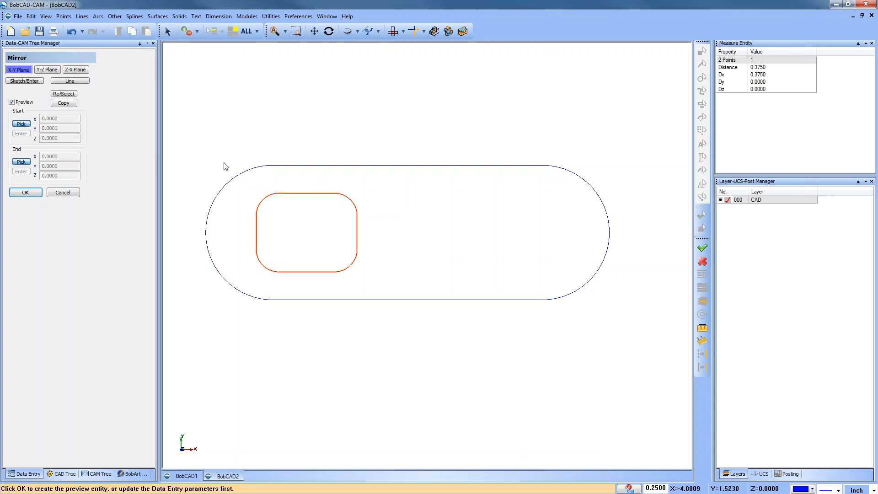
pyautogui.click(75, 104)
pyautogui.click(50, 71)
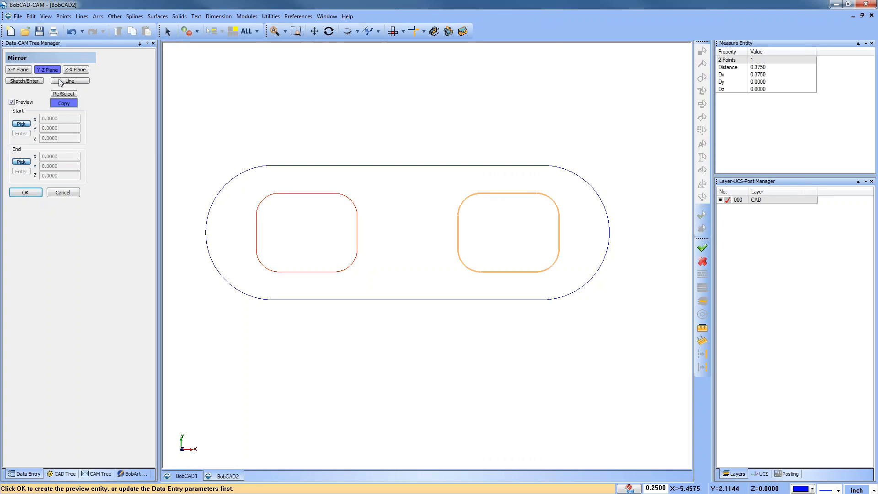
pyautogui.click(26, 192)
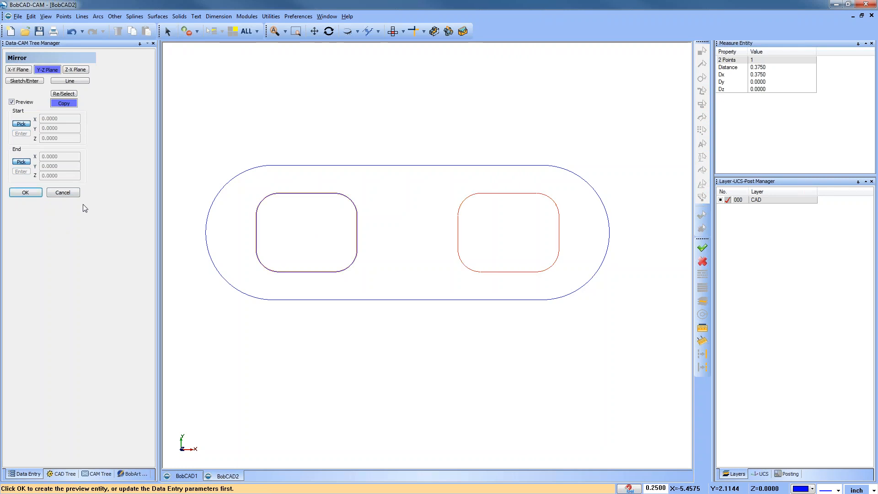
pyautogui.click(63, 192)
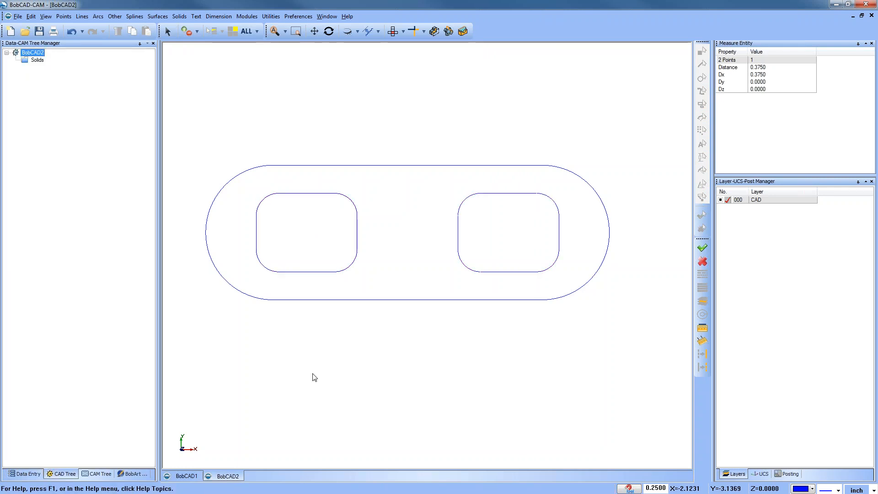
# Step: Offset both rounded rectangles inward once by 0.125, using the Right direction
pyautogui.click(117, 19)
pyautogui.click(122, 65)
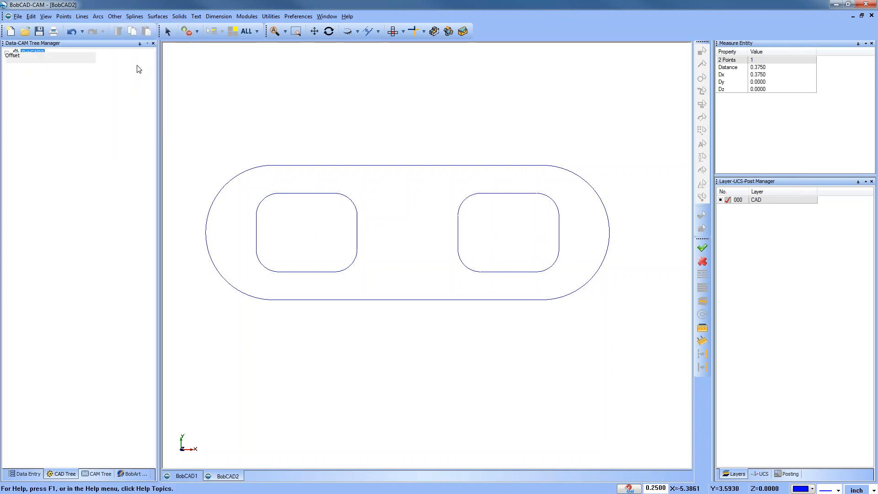
pyautogui.click(256, 224)
pyautogui.click(458, 227)
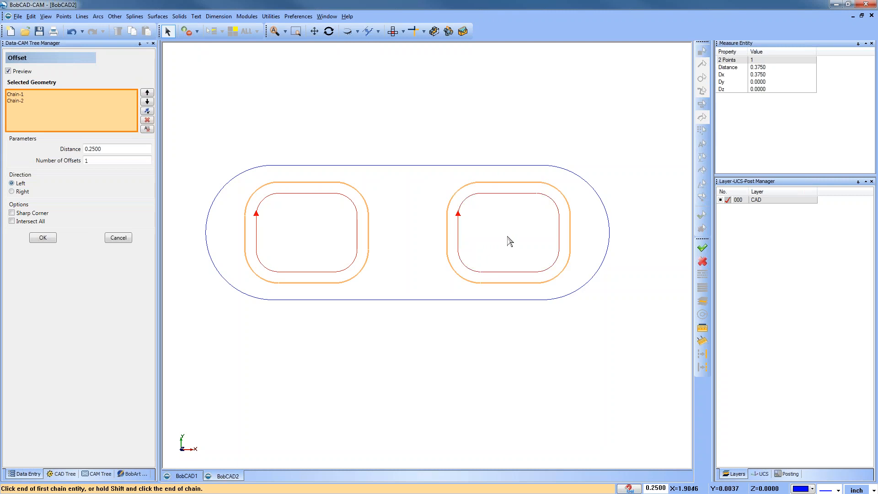
pyautogui.click(95, 149)
pyautogui.doubleClick(95, 150)
pyautogui.write('.125')
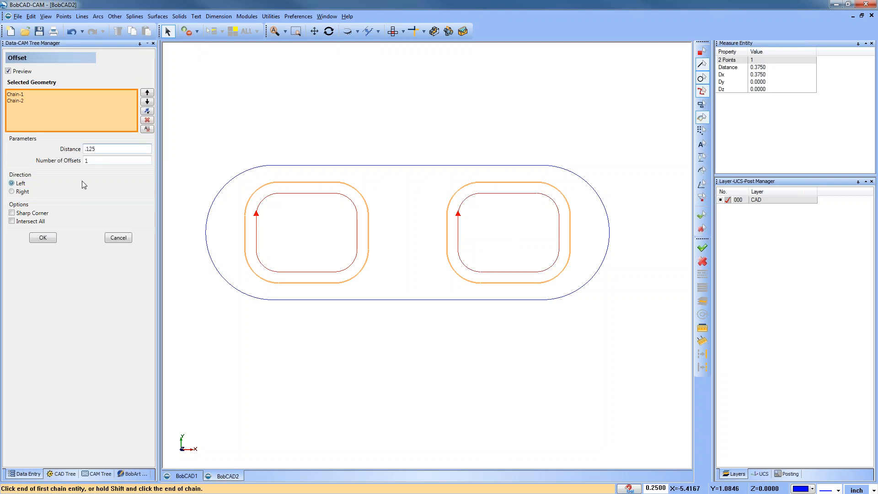
pyautogui.press('Return')
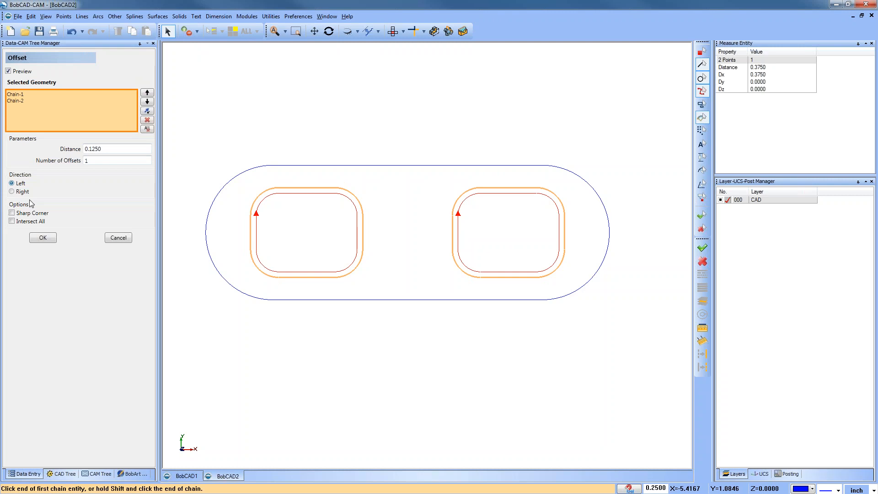
pyautogui.click(12, 191)
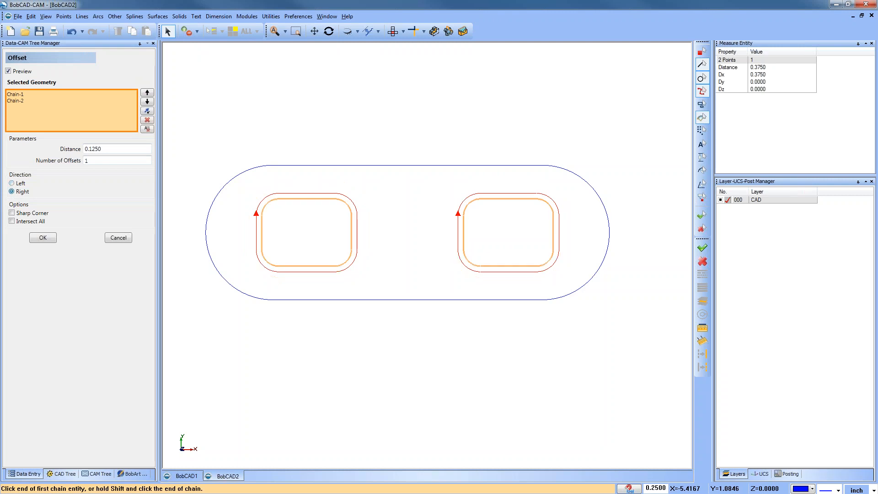
pyautogui.click(43, 238)
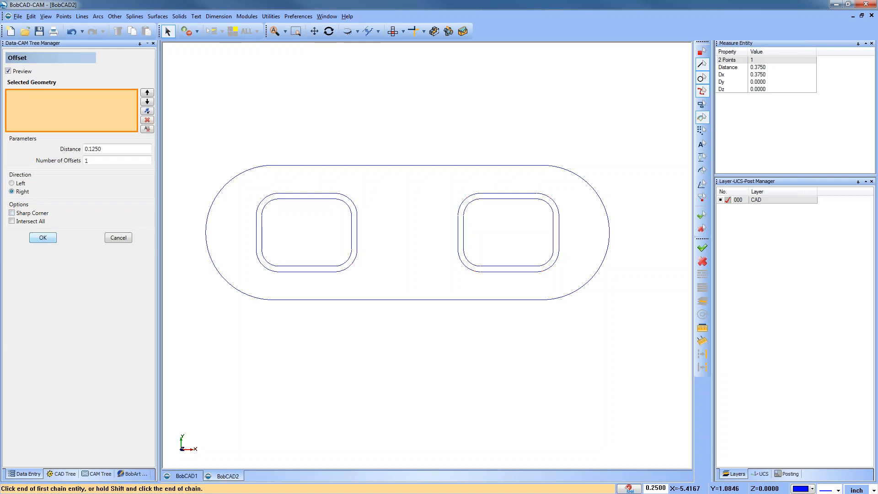
pyautogui.click(126, 239)
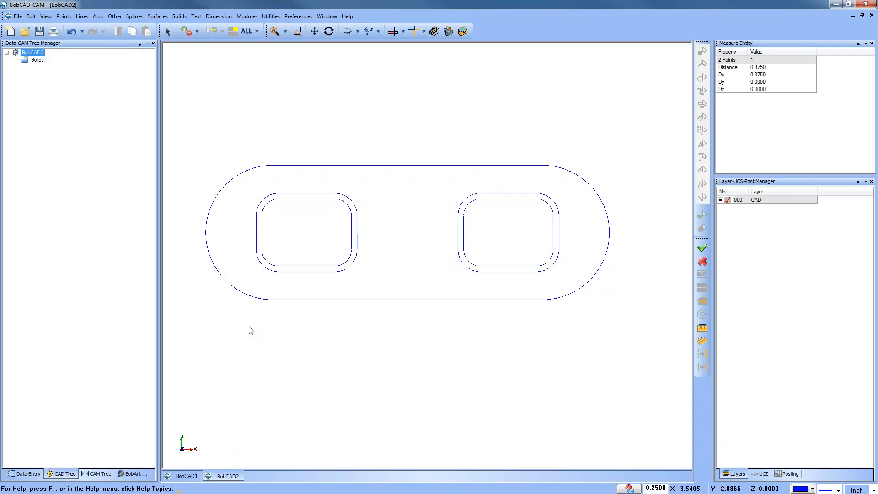
# Step: Offset the slot outline outward once by 0.25, using the Left direction
pyautogui.click(115, 16)
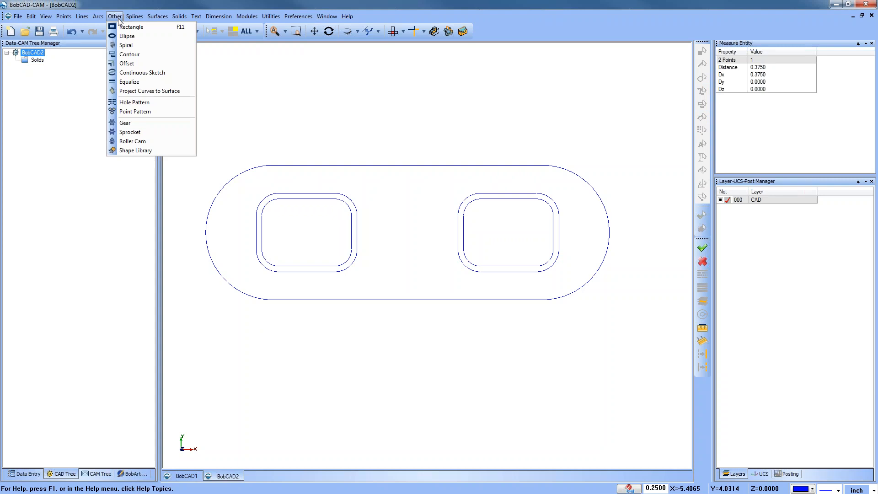
pyautogui.click(128, 63)
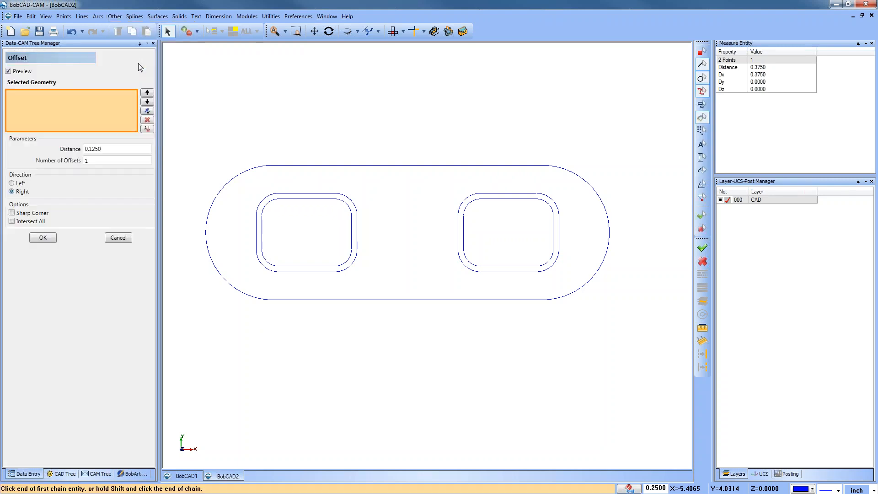
pyautogui.click(240, 174)
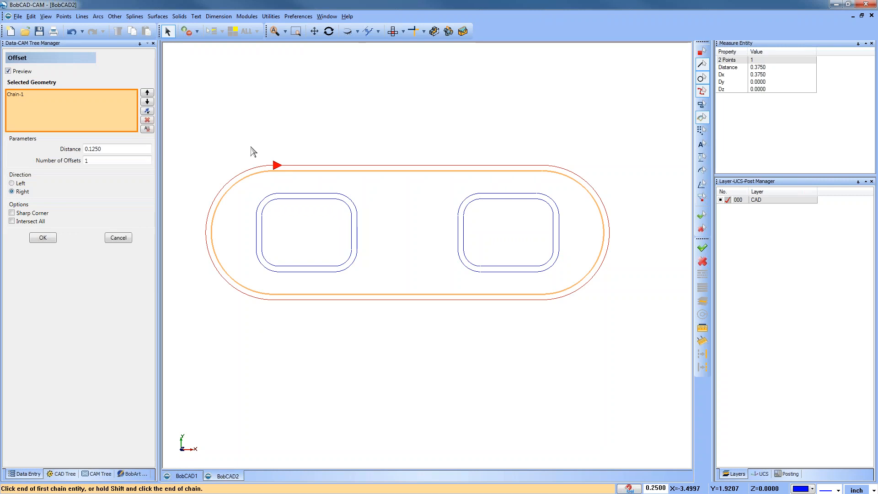
pyautogui.click(98, 148)
pyautogui.doubleClick(98, 149)
pyautogui.write('.25')
pyautogui.click(12, 184)
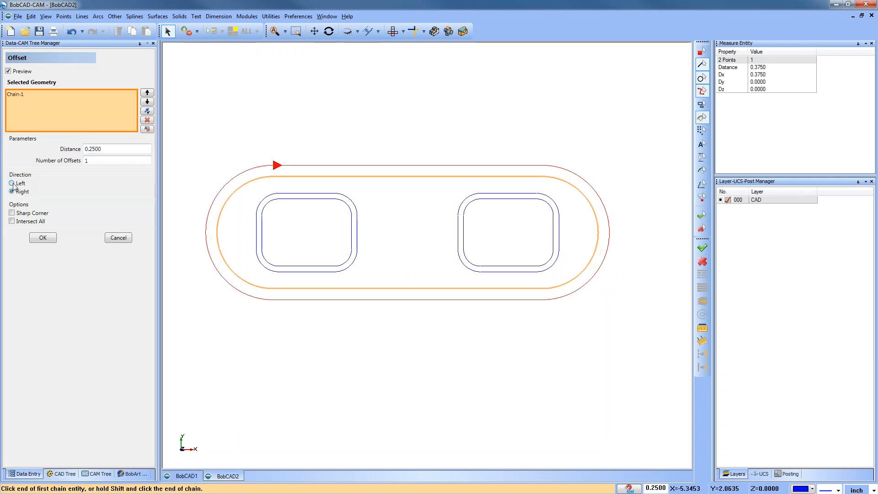
pyautogui.click(12, 183)
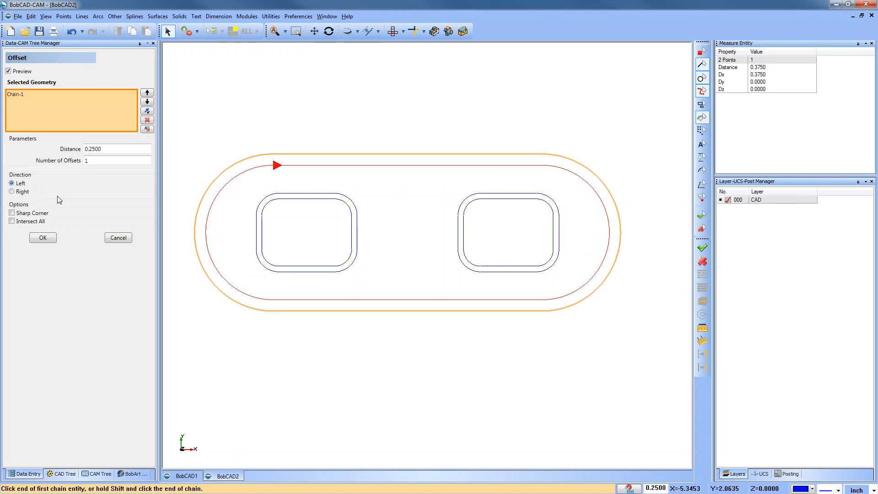
pyautogui.click(43, 237)
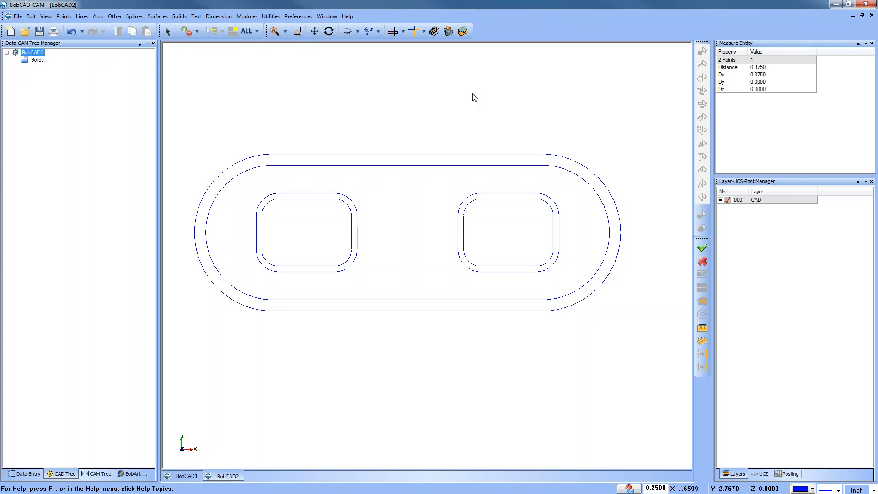
# Step: Turn on the display of the coordinate axes at the part origin in the preferences
pyautogui.click(298, 16)
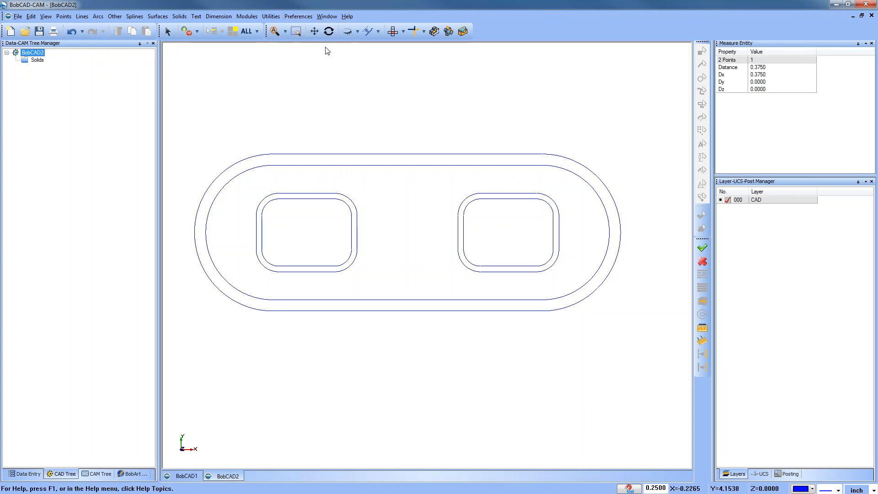
pyautogui.click(311, 45)
pyautogui.click(457, 349)
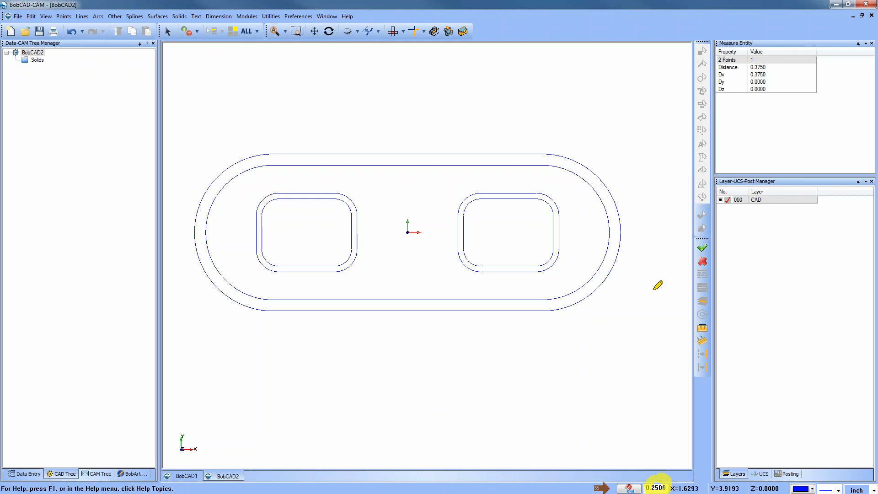
pyautogui.moveTo(653, 264)
pyautogui.mouseDown()
pyautogui.moveTo(652, 460)
pyautogui.moveTo(631, 443)
pyautogui.moveTo(671, 446)
pyautogui.mouseUp()
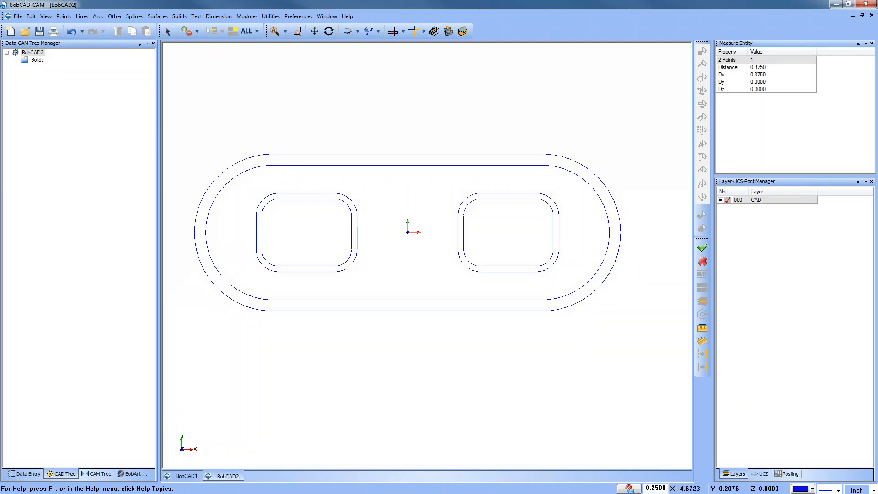
# Step: Snap eight full circles of radius 0.25 onto the outer slot outline, at its four tangent points, both arc midpoints and both line midpoints
pyautogui.moveTo(403, 269); pyautogui.dragTo(412, 295, button='middle')
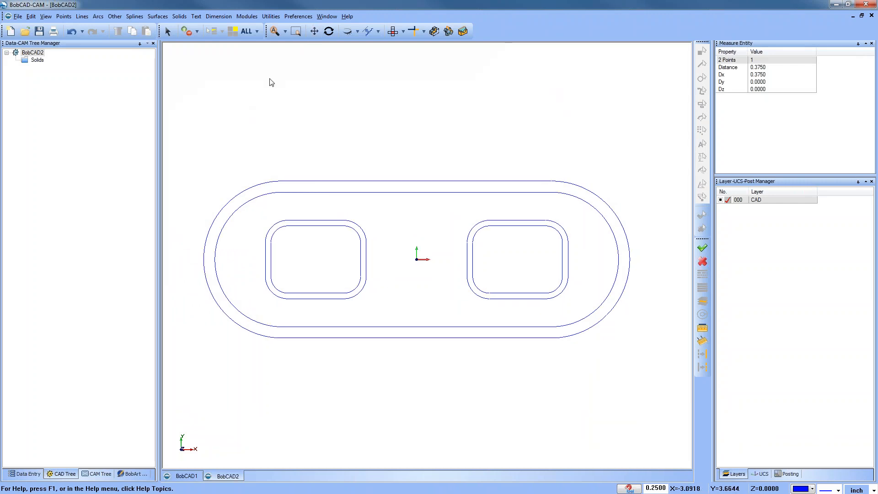
pyautogui.click(98, 18)
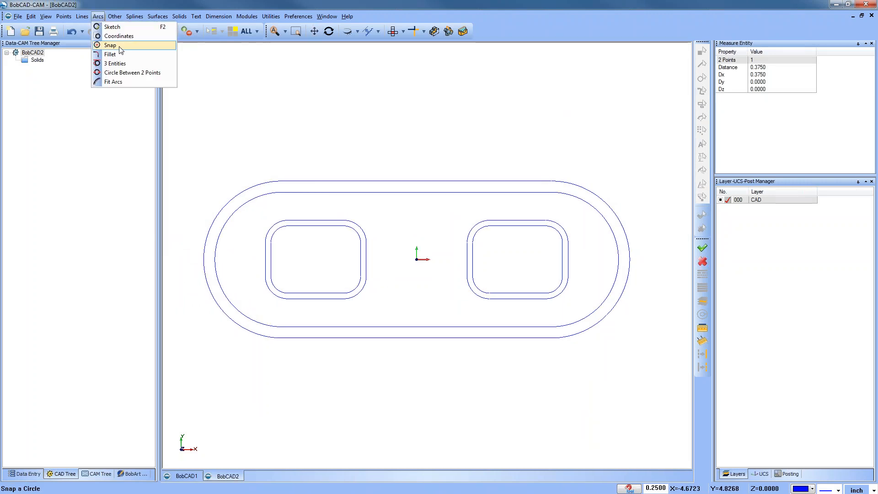
pyautogui.click(119, 46)
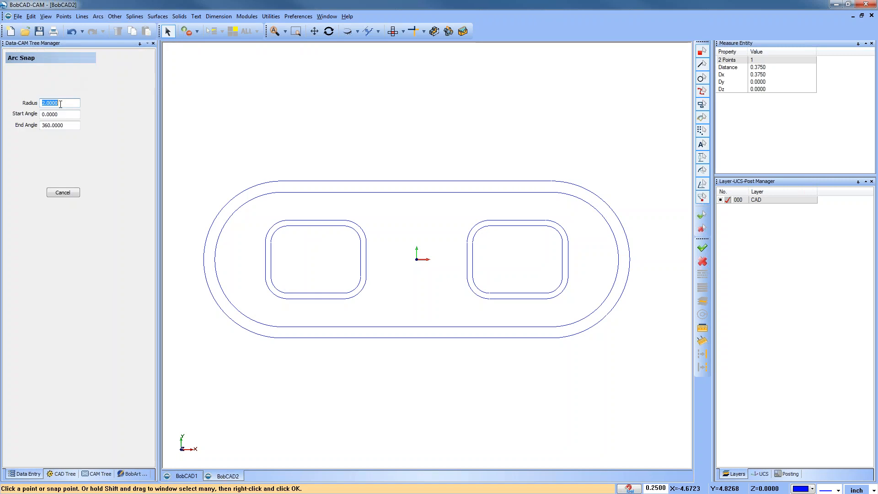
pyautogui.write('.25')
pyautogui.press('Return')
pyautogui.click(288, 184)
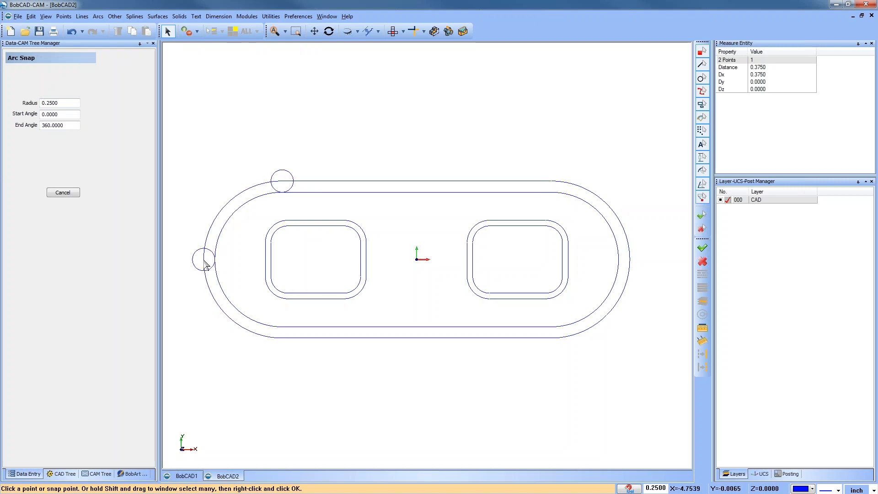
pyautogui.click(277, 339)
pyautogui.click(411, 344)
pyautogui.click(563, 341)
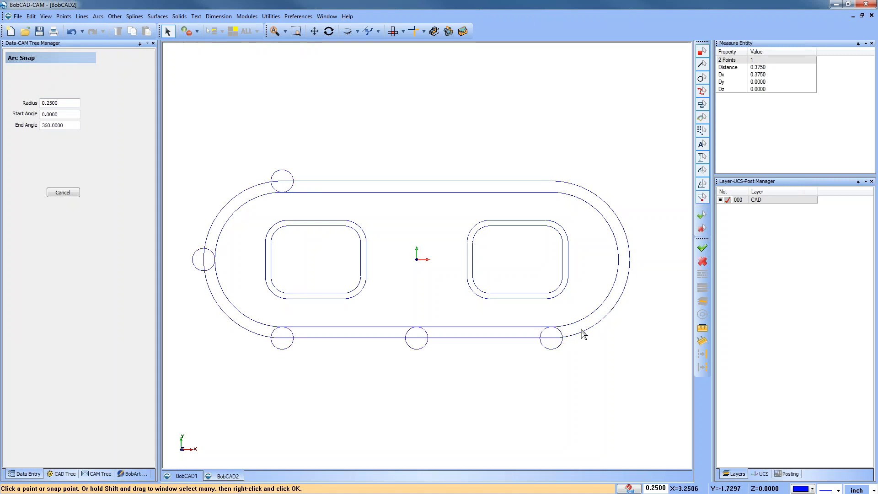
pyautogui.click(632, 262)
pyautogui.click(564, 188)
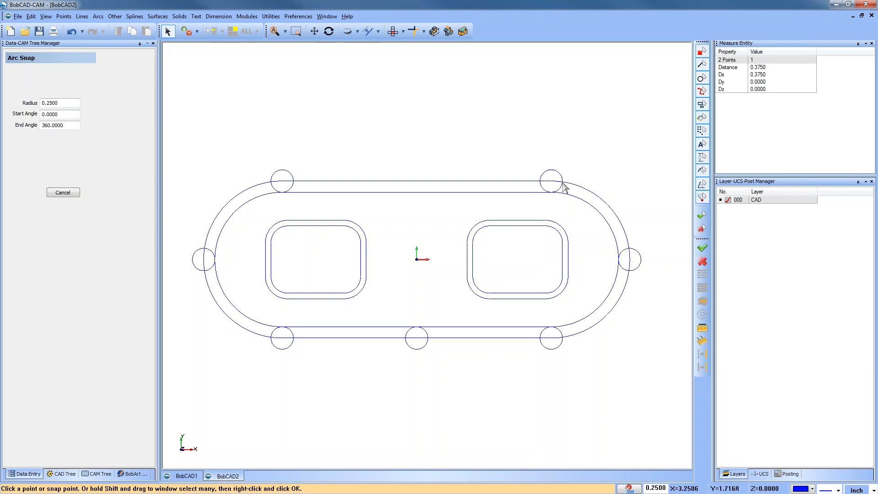
pyautogui.click(419, 182)
pyautogui.rightClick(291, 90)
pyautogui.click(304, 103)
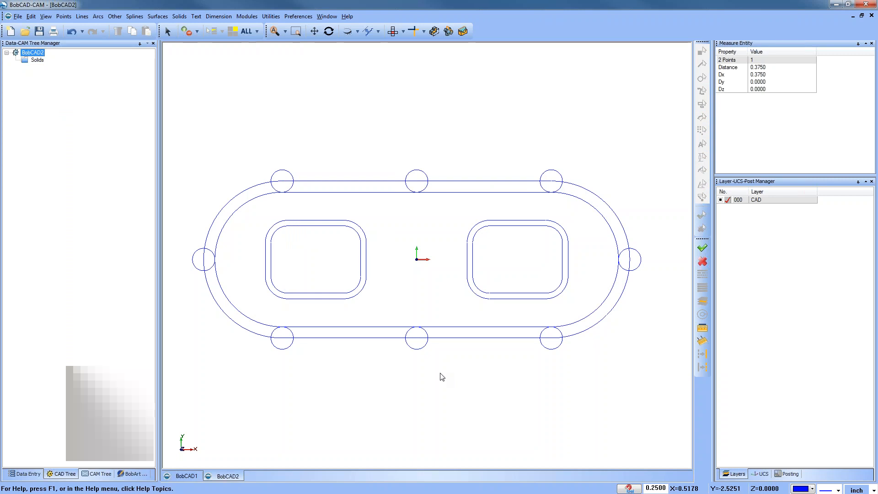
# Step: Merge the outer slot outline with all eight small circles using 2D Boolean Add, selecting the circles by matching radius
pyautogui.click(271, 16)
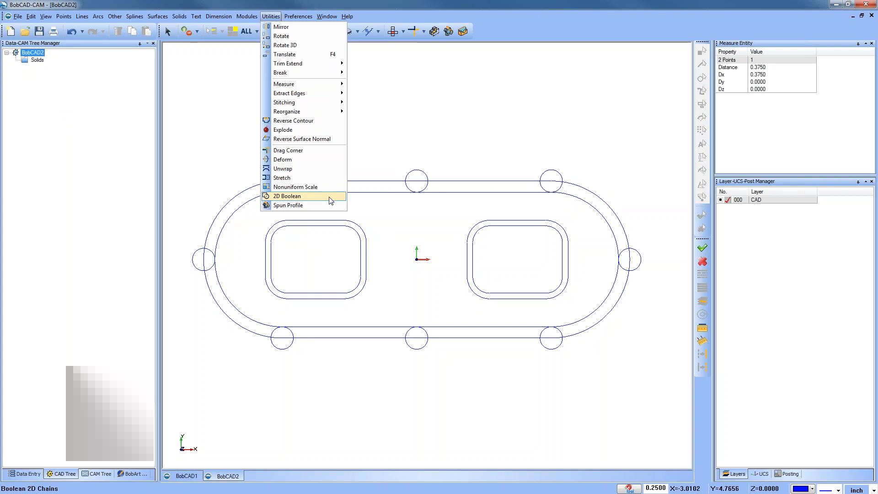
pyautogui.click(287, 196)
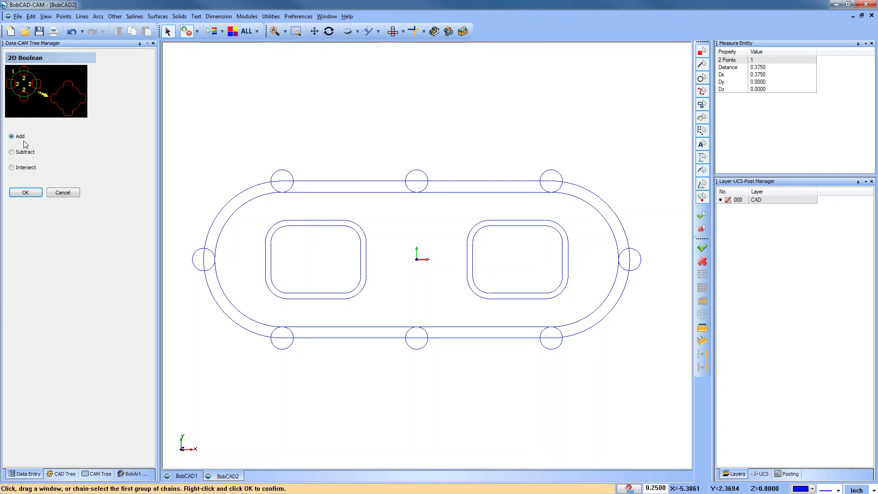
pyautogui.click(234, 201)
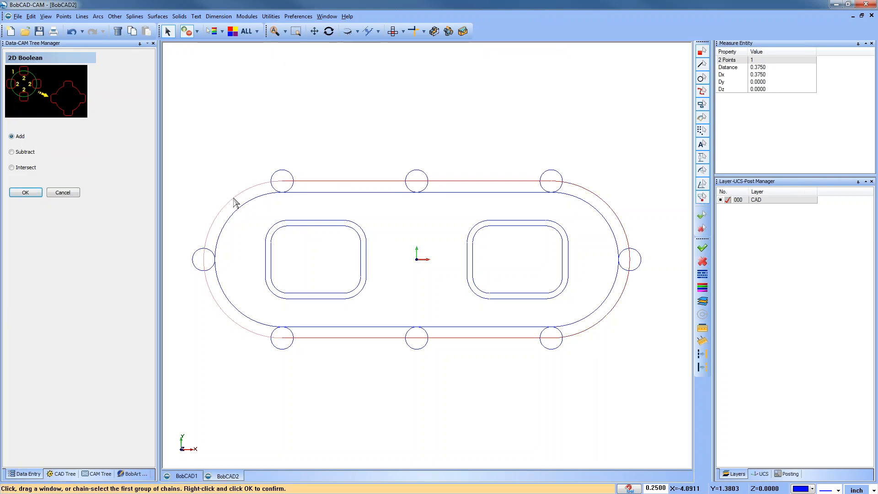
pyautogui.rightClick(224, 145)
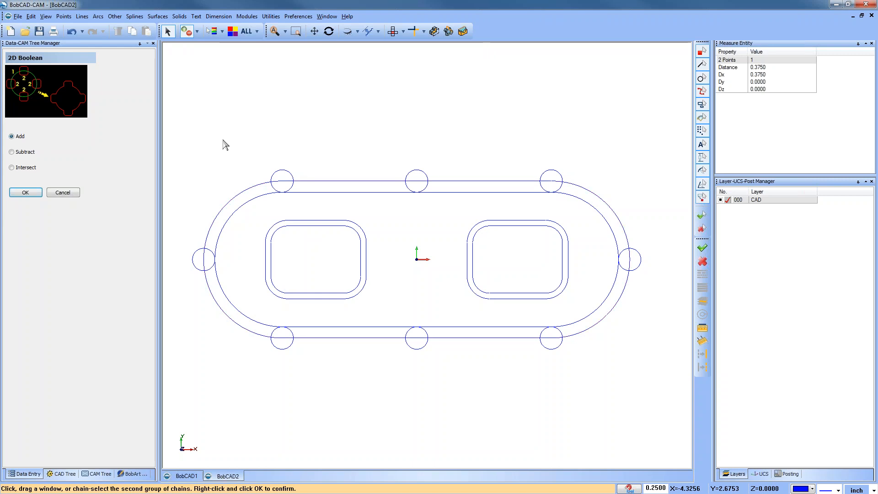
pyautogui.click(223, 31)
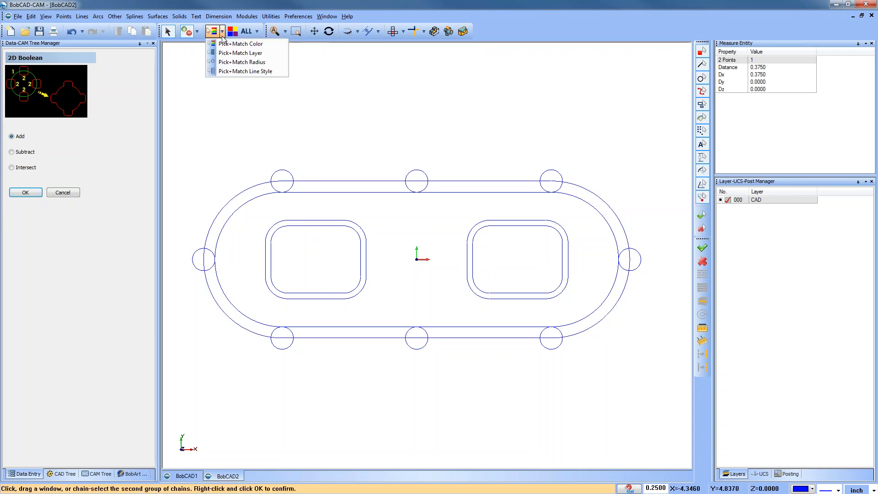
pyautogui.click(268, 63)
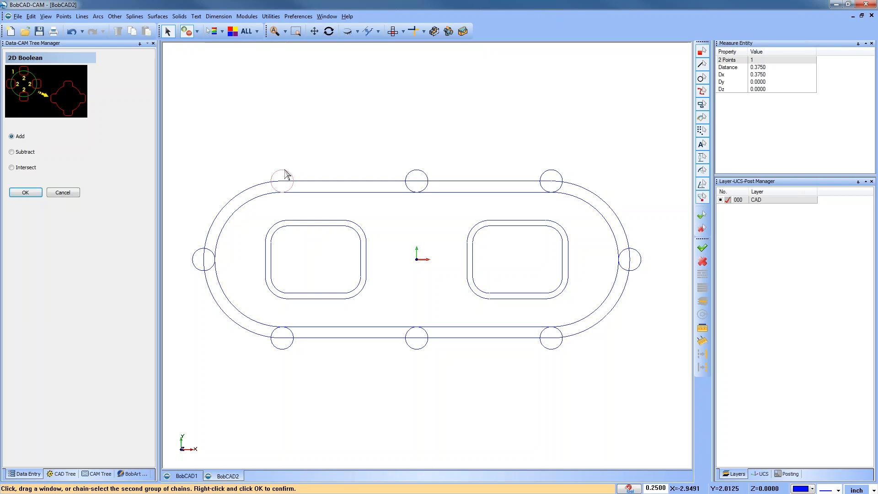
pyautogui.click(286, 172)
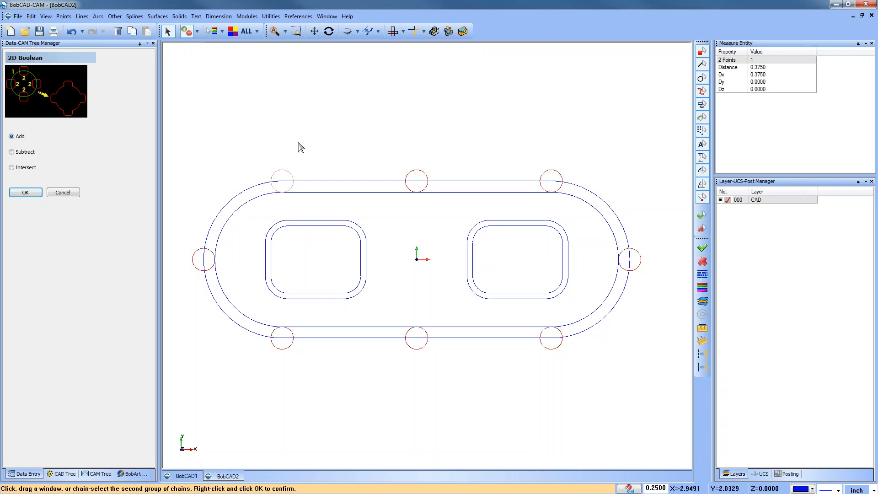
pyautogui.rightClick(321, 115)
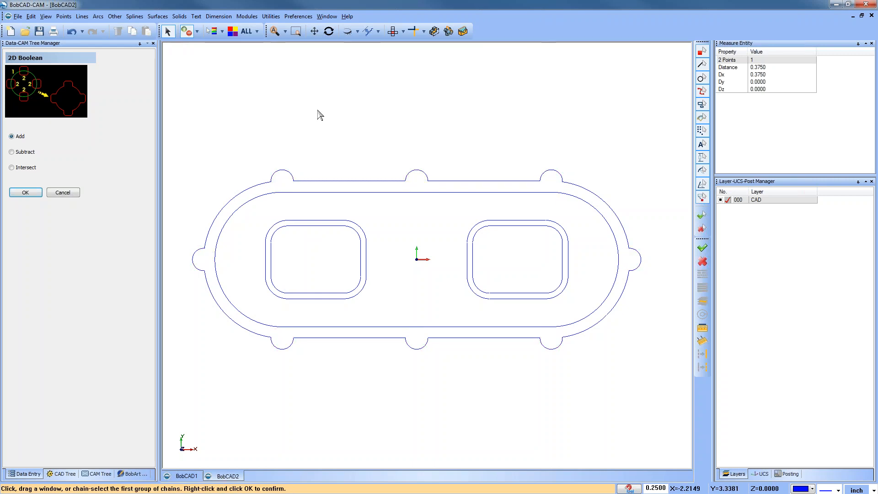
pyautogui.rightClick(320, 115)
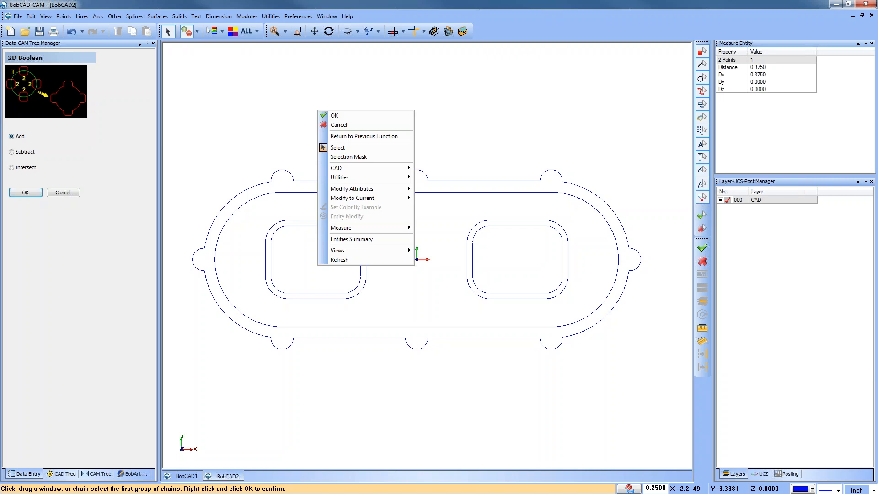
pyautogui.click(333, 125)
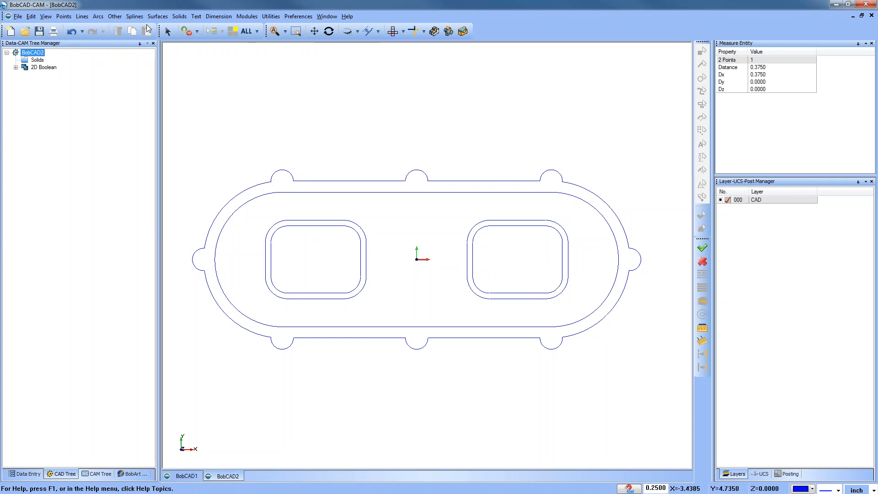
# Step: Fillet all corners of the merged outer outline as a chain with radius 0.3 and trimming on
pyautogui.click(98, 16)
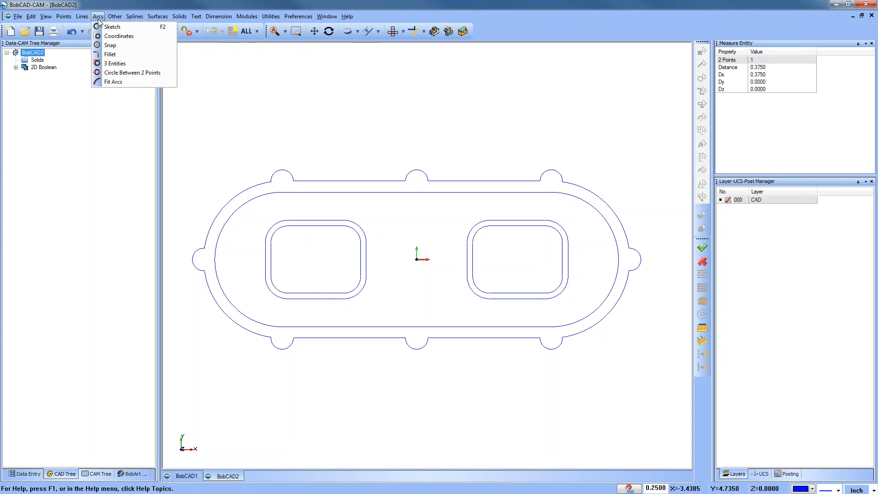
pyautogui.click(125, 61)
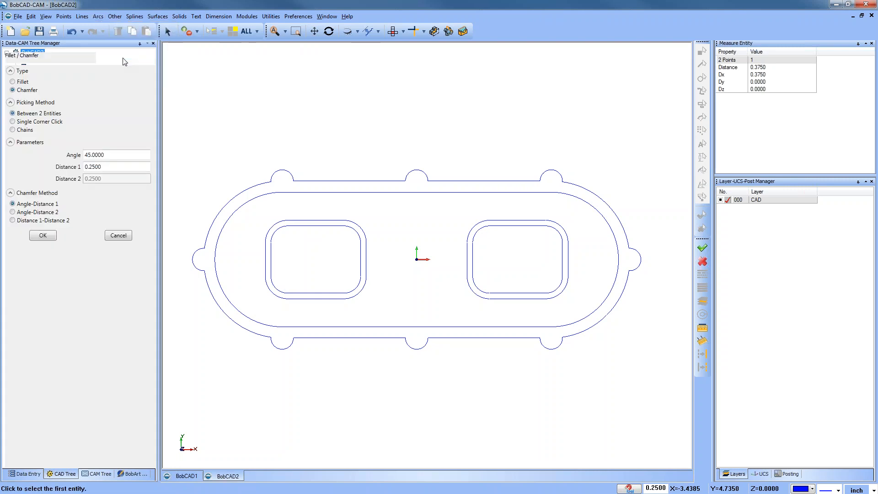
pyautogui.click(21, 130)
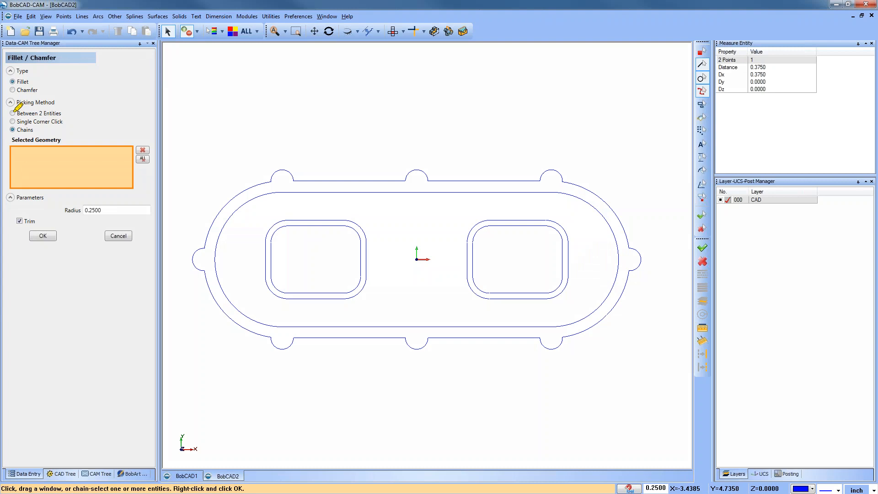
pyautogui.moveTo(8, 115); pyautogui.dragTo(69, 113)
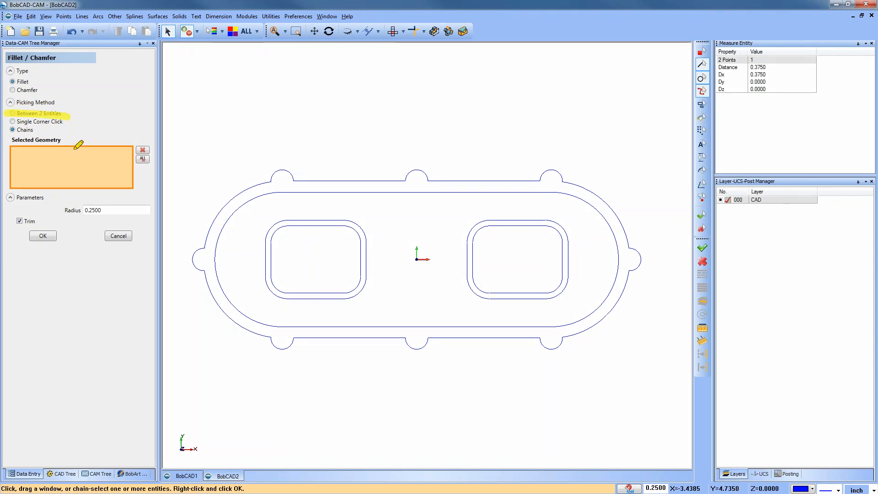
pyautogui.moveTo(6, 122); pyautogui.dragTo(64, 121)
pyautogui.moveTo(6, 129); pyautogui.dragTo(28, 128)
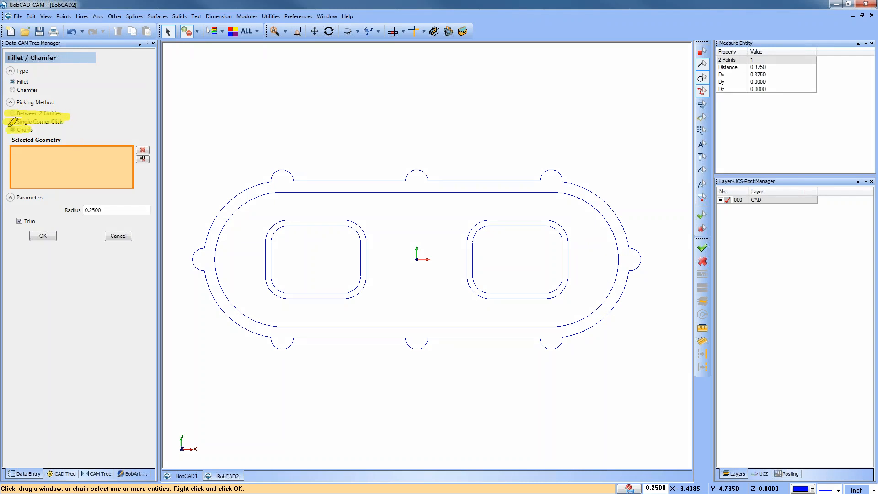
pyautogui.press('Escape')
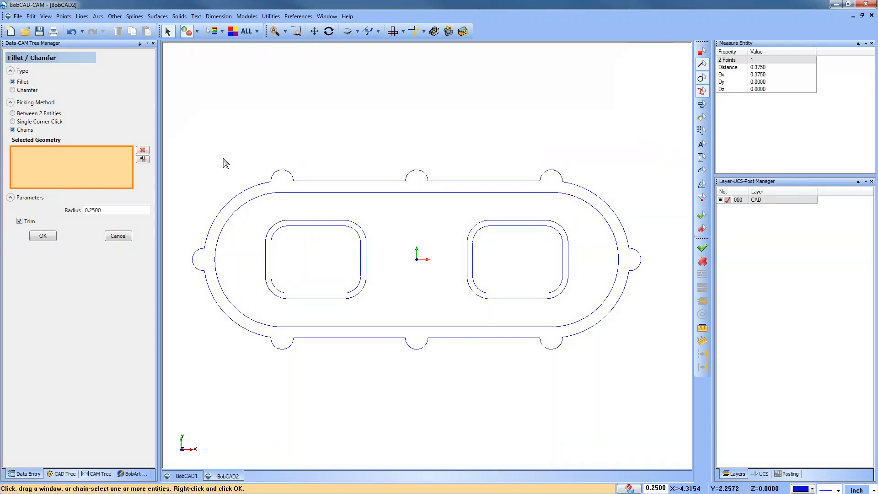
pyautogui.click(255, 188)
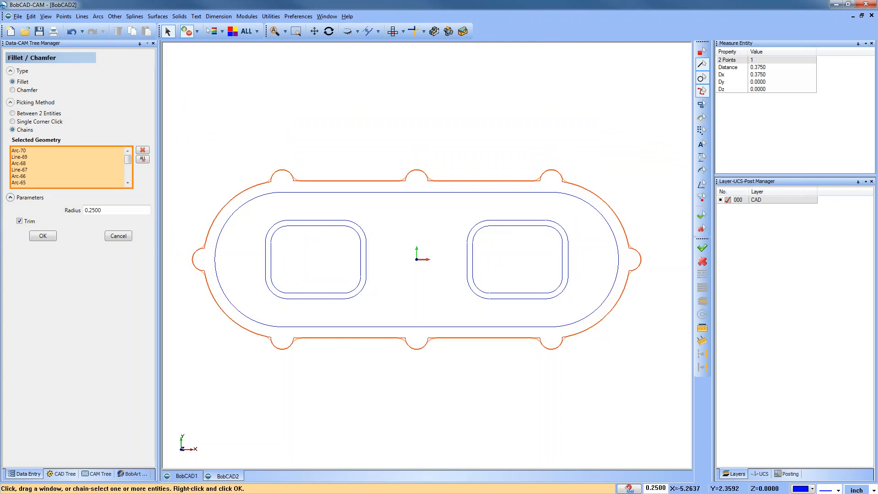
pyautogui.moveTo(103, 210); pyautogui.dragTo(66, 215)
pyautogui.write('.3')
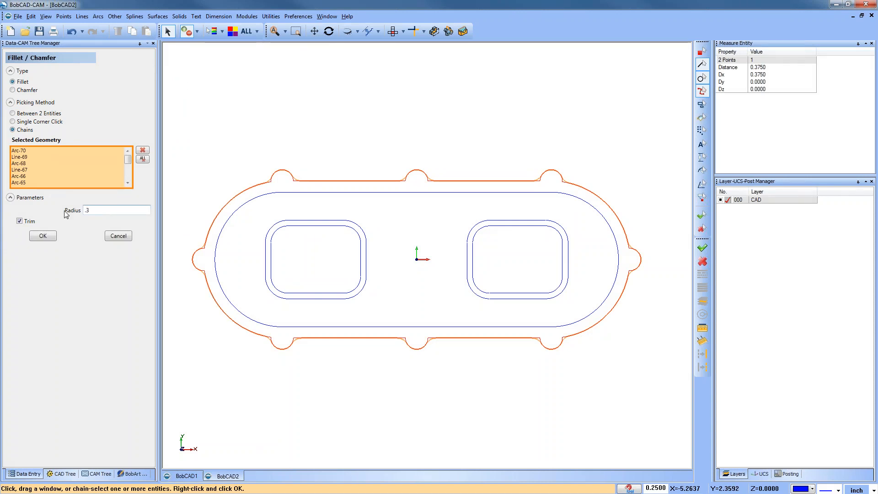
pyautogui.click(43, 237)
pyautogui.click(119, 237)
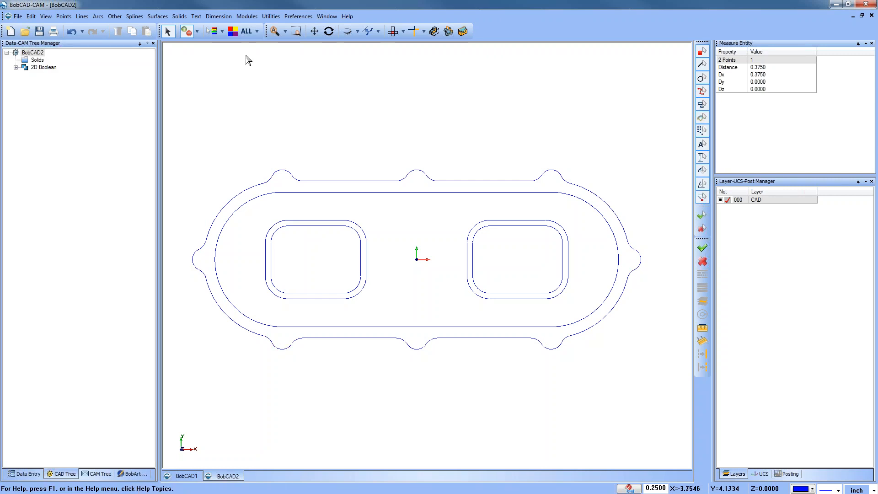
# Step: Snap a full circle of radius 0.125 onto the centre of the upper-left lobe of the outer outline
pyautogui.click(99, 17)
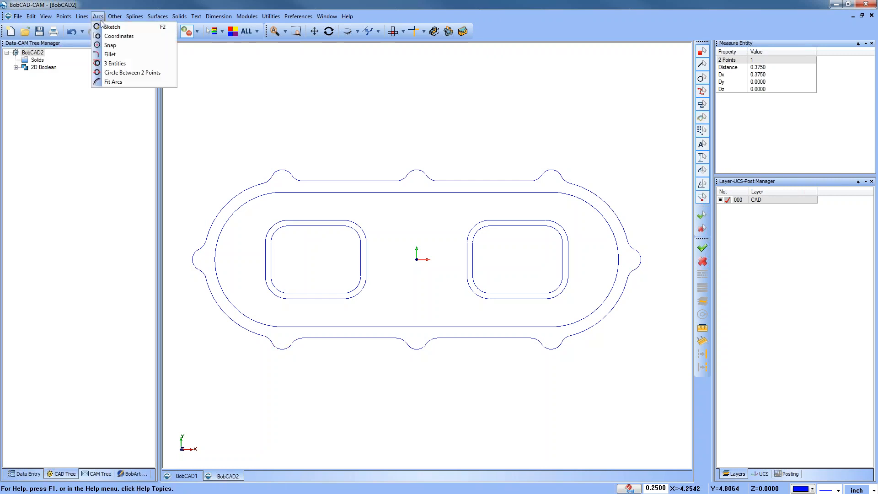
pyautogui.click(110, 45)
pyautogui.write('.125')
pyautogui.press('Return')
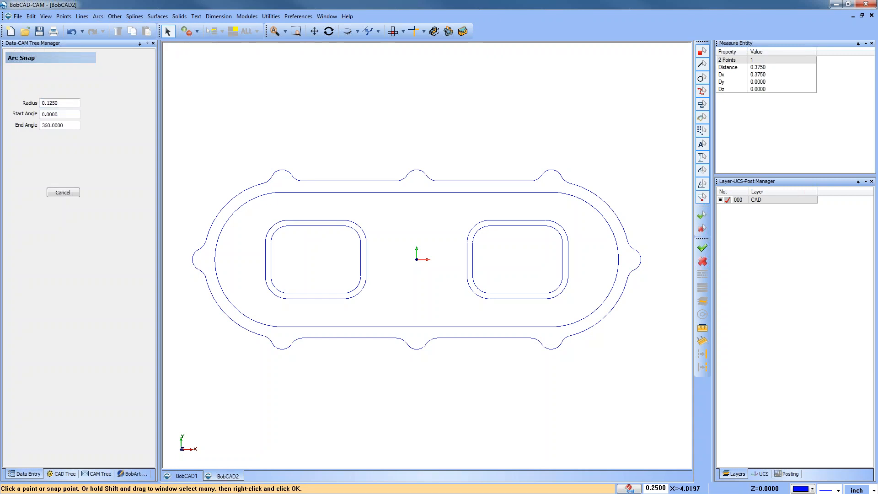
pyautogui.click(285, 179)
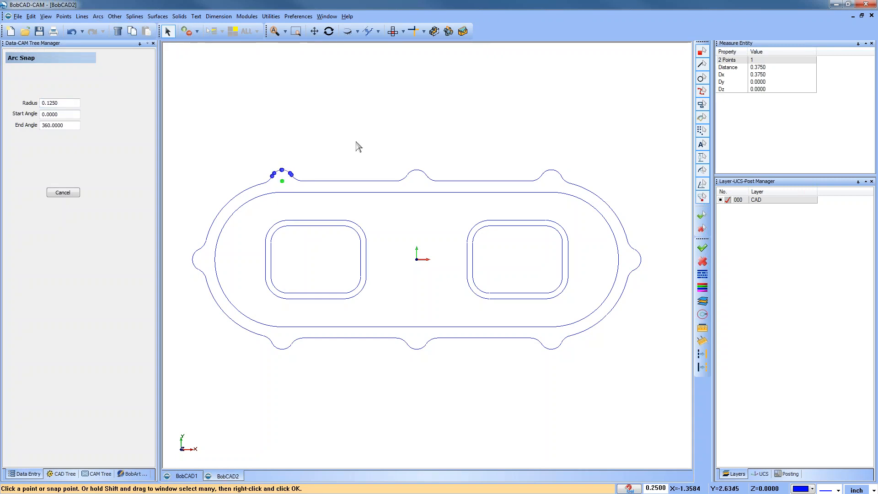
pyautogui.rightClick(334, 141)
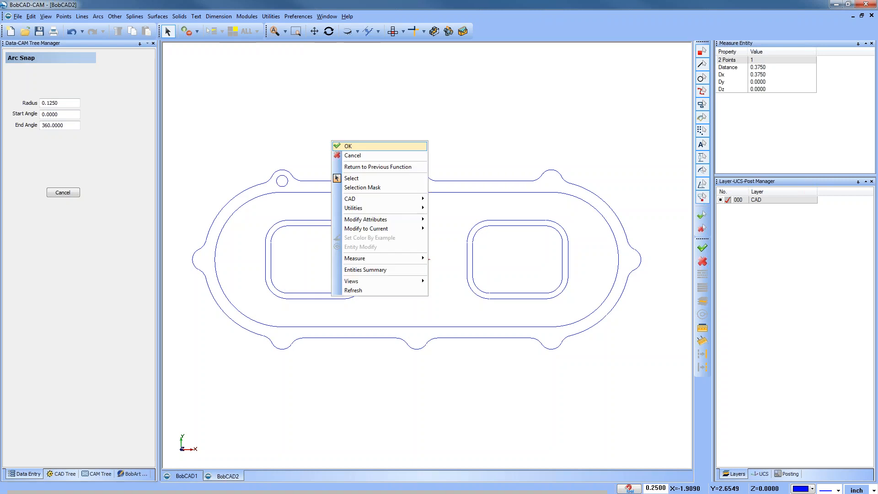
pyautogui.click(345, 146)
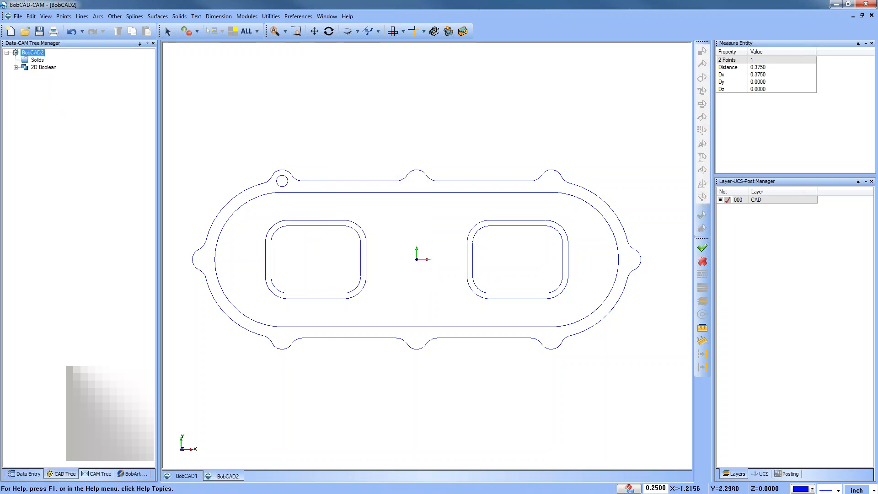
# Step: Copy the small circle with Translate to the centres of the other two upper lobes and the three lower lobes, using X offsets of 3 and 6 and Y offset -3.5
pyautogui.click(271, 16)
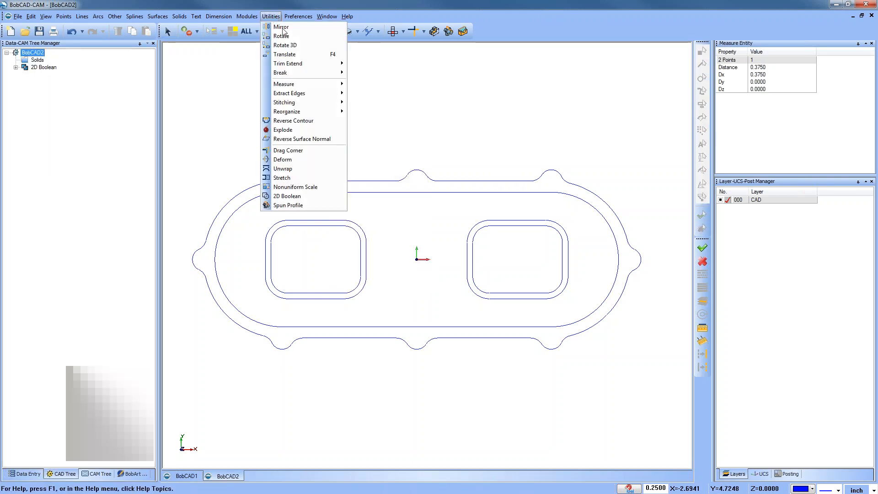
pyautogui.click(300, 56)
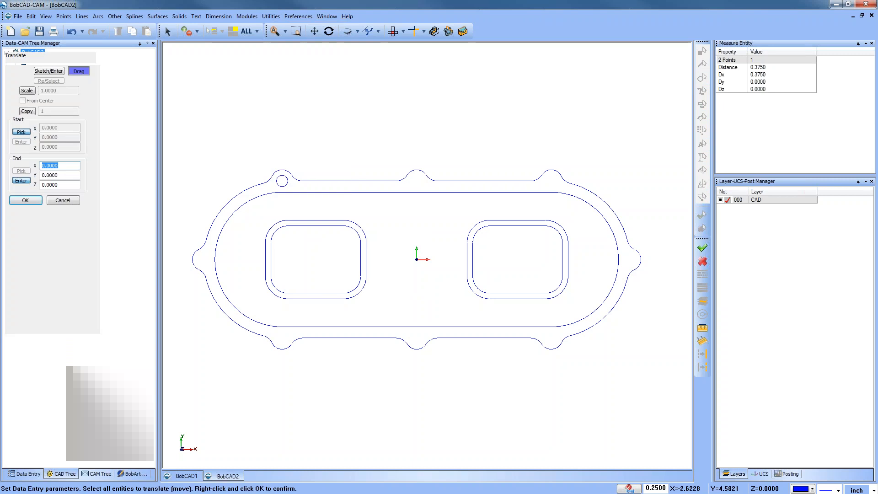
pyautogui.click(283, 177)
pyautogui.press('space')
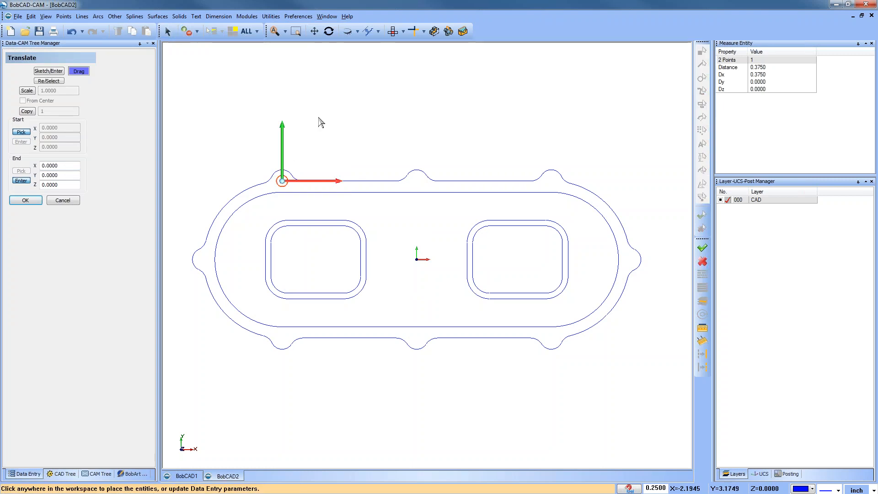
pyautogui.click(27, 111)
pyautogui.moveTo(282, 182); pyautogui.dragTo(418, 182)
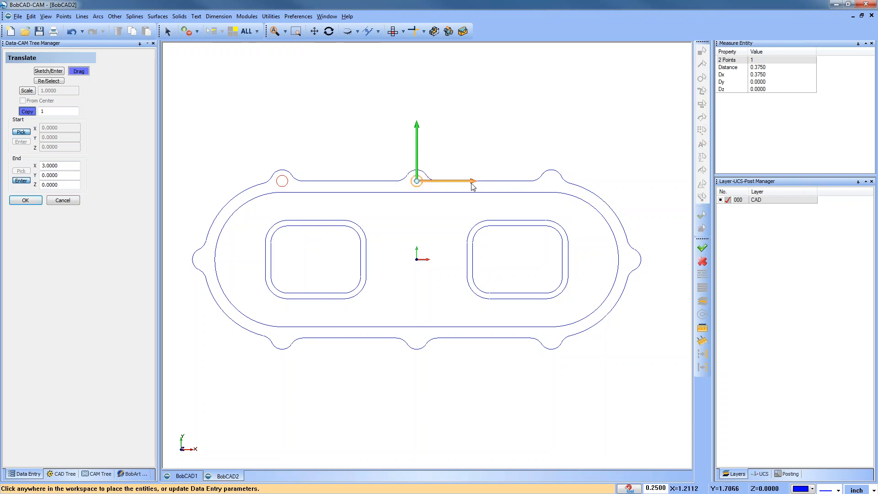
pyautogui.moveTo(422, 185); pyautogui.dragTo(552, 339)
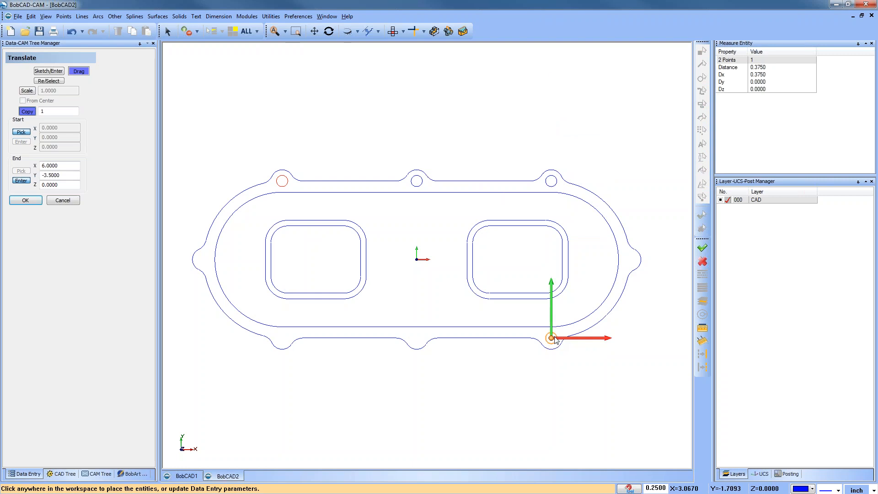
pyautogui.moveTo(615, 343); pyautogui.dragTo(283, 342)
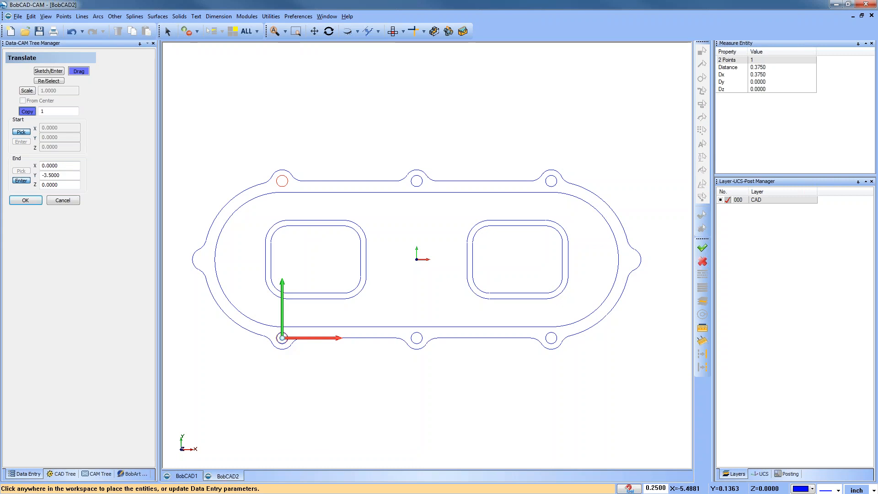
# Step: Place two more copies of the circle in the end lobes, at offsets X -1.75, Y -1.75 and X 7.75, Y -1.75, and finish Translate
pyautogui.click(283, 336)
pyautogui.moveTo(282, 338); pyautogui.dragTo(203, 260)
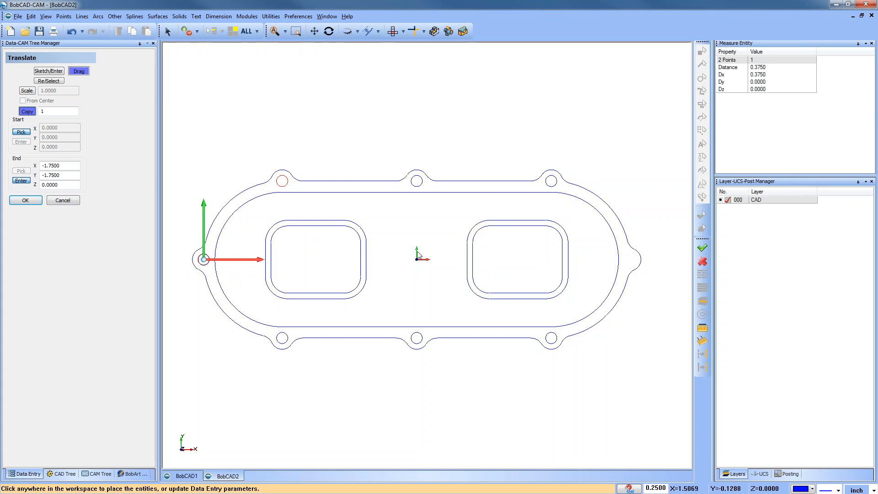
pyautogui.moveTo(204, 263); pyautogui.dragTo(632, 259)
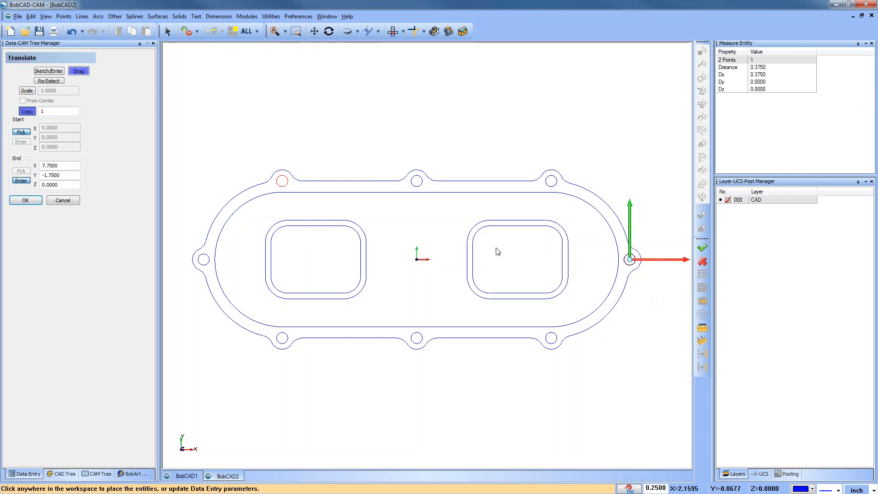
pyautogui.rightClick(343, 108)
pyautogui.click(366, 120)
# Step: Examine the complete wireframe from rotated, top and front views
pyautogui.scroll(-2, 422, 231)
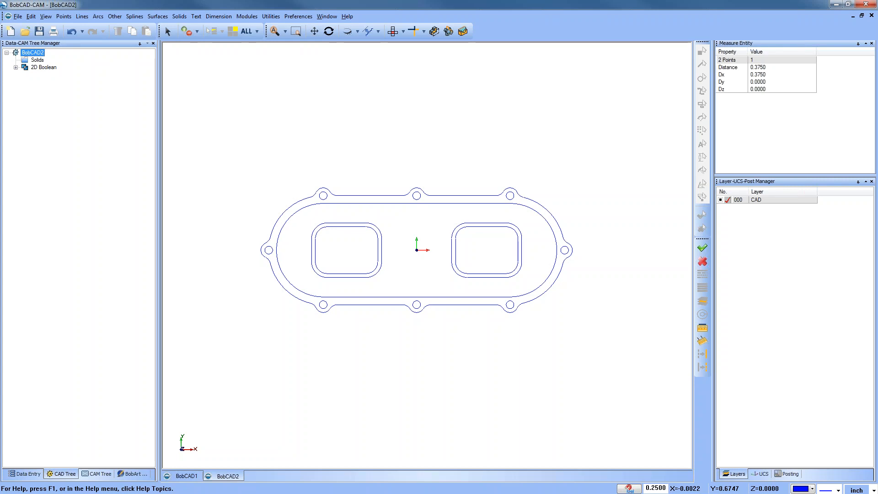
pyautogui.scroll(2, 435, 263)
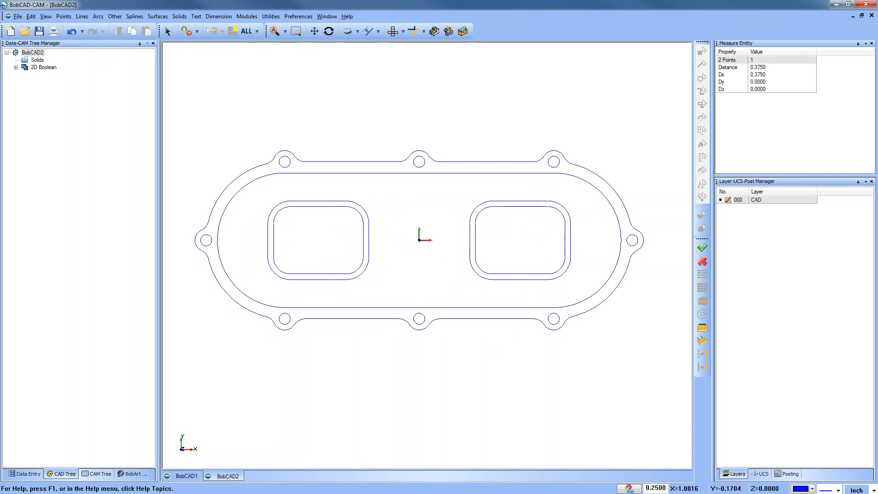
pyautogui.moveTo(470, 380); pyautogui.dragTo(462, 349, button='middle')
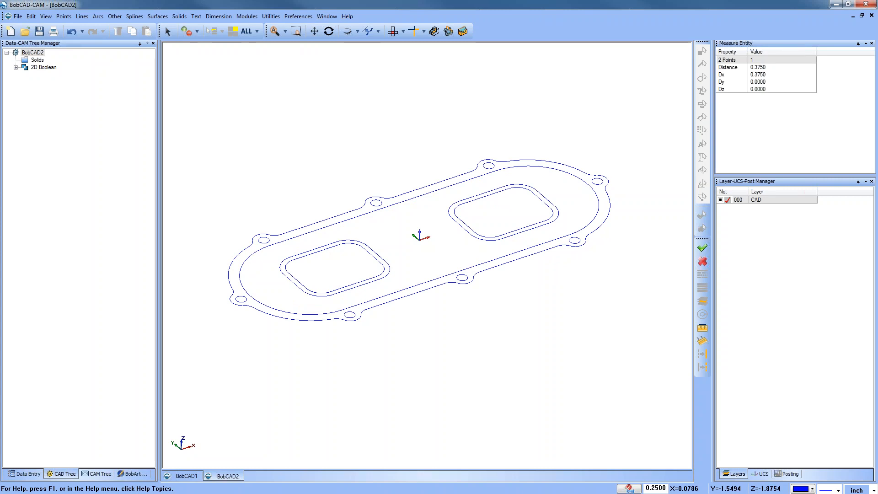
pyautogui.click(393, 31)
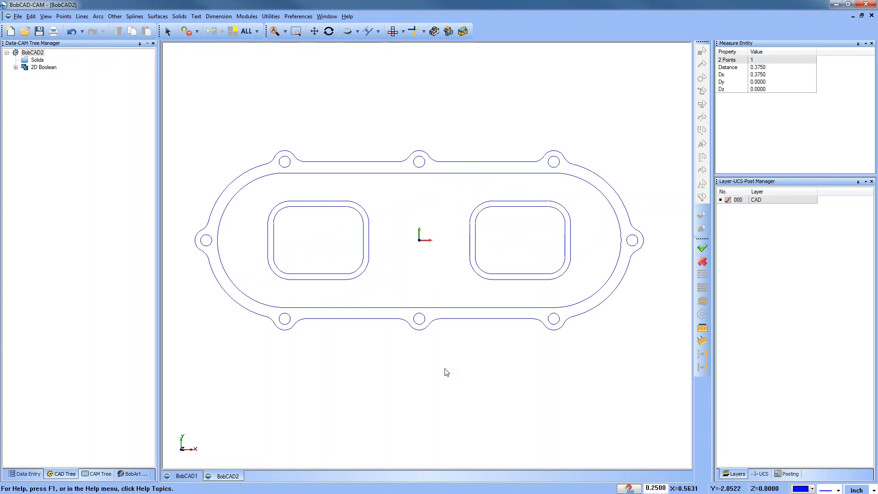
pyautogui.moveTo(444, 367)
pyautogui.mouseDown(button='middle')
pyautogui.moveTo(474, 322)
pyautogui.moveTo(495, 317)
pyautogui.moveTo(493, 331)
pyautogui.moveTo(454, 340)
pyautogui.moveTo(491, 327)
pyautogui.moveTo(493, 309)
pyautogui.moveTo(500, 345)
pyautogui.moveTo(481, 335)
pyautogui.mouseUp(button='middle')
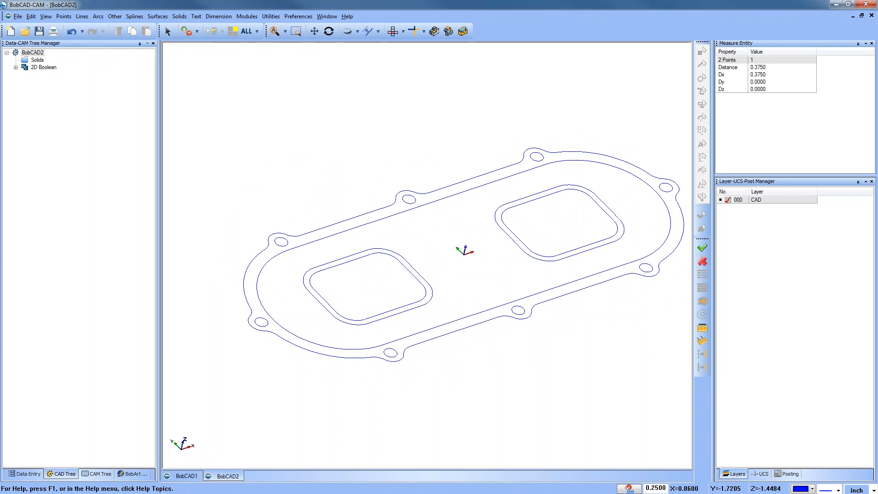
pyautogui.press('t')
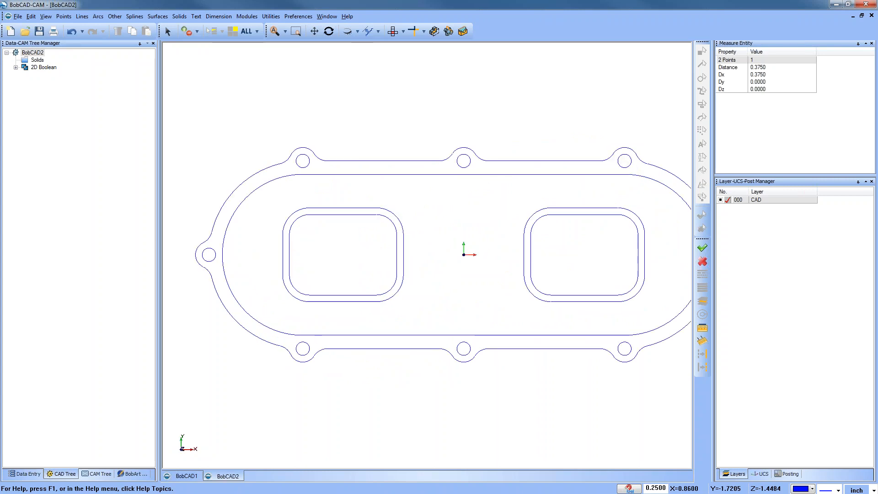
pyautogui.press('f')
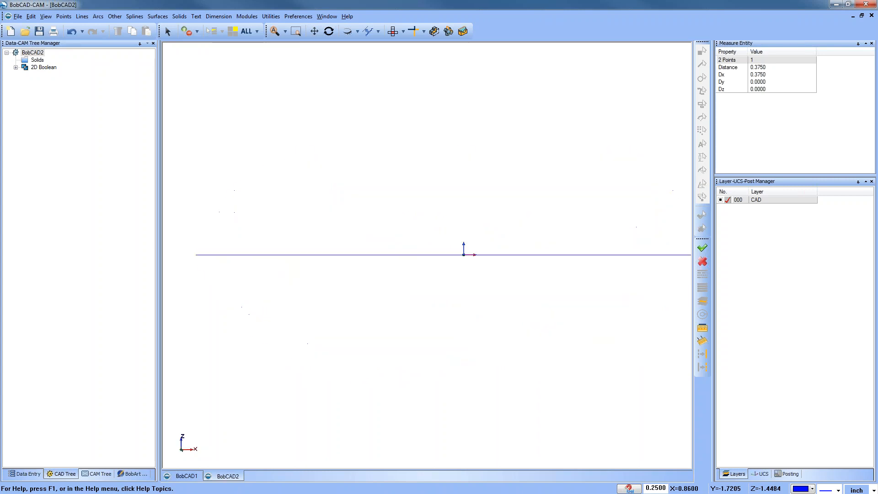
pyautogui.scroll(-3, 439, 277)
pyautogui.press('t')
pyautogui.scroll(-1, 438, 276)
pyautogui.moveTo(430, 262); pyautogui.dragTo(419, 251, button='middle')
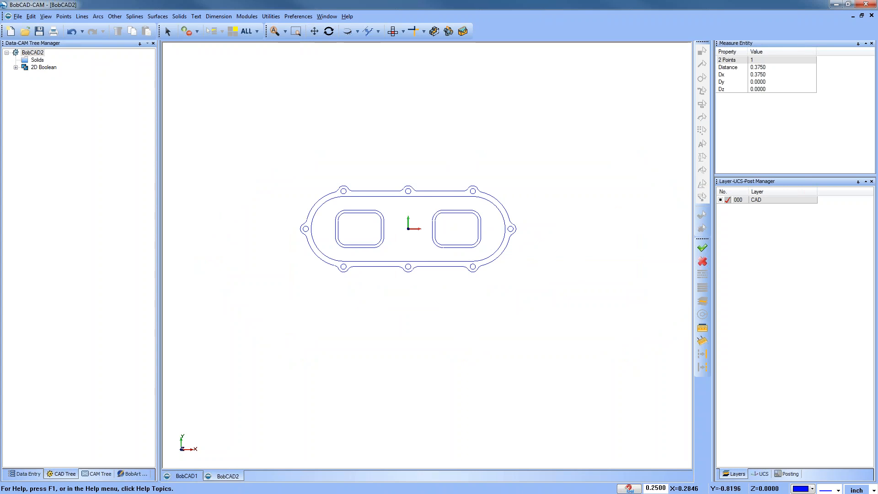
# Step: Create a second window of the BobCAD2 drawing and tile all open windows vertically
pyautogui.click(327, 16)
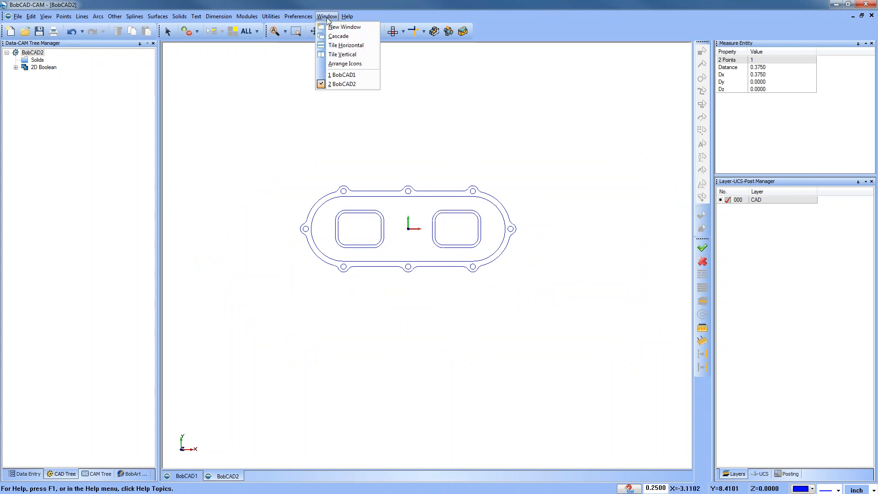
pyautogui.click(352, 28)
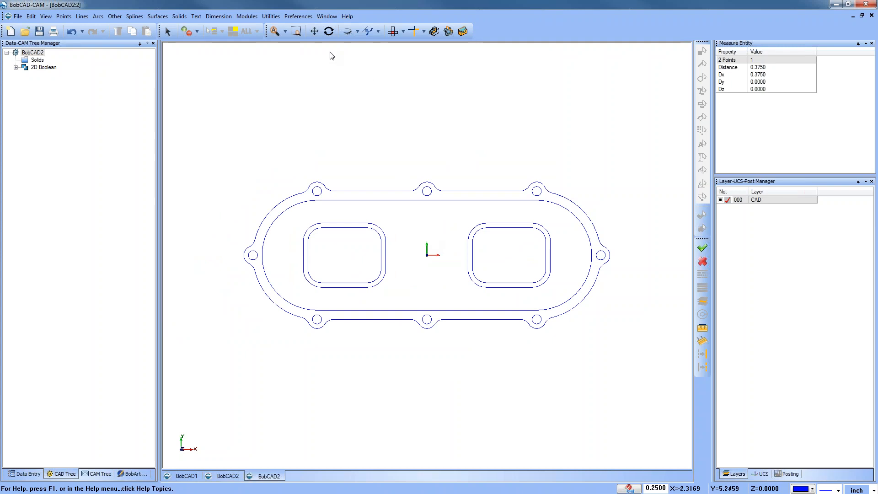
pyautogui.click(322, 17)
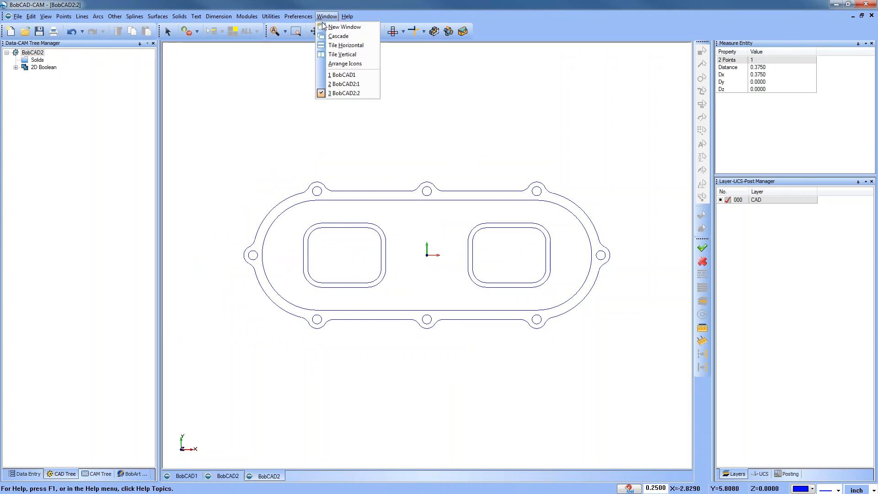
pyautogui.click(355, 56)
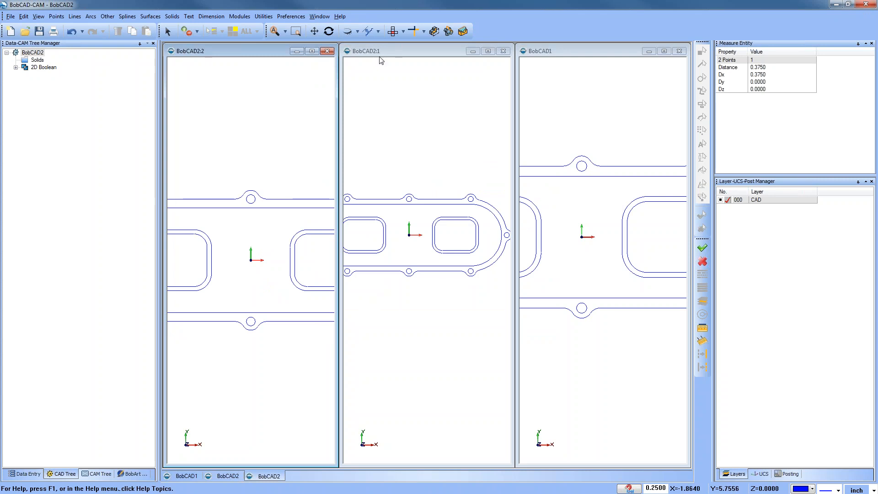
# Step: Close the BobCAD1 drawing and widen the two BobCAD2 windows so they sit side by side
pyautogui.click(680, 50)
pyautogui.click(446, 272)
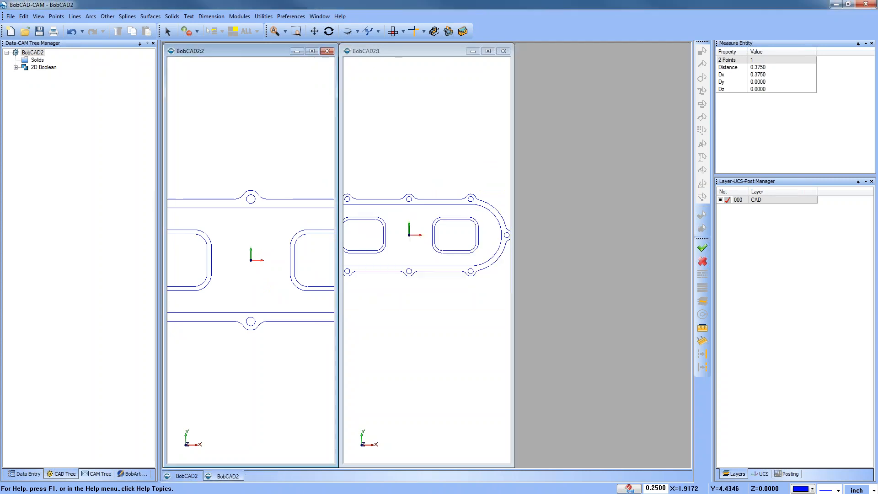
pyautogui.moveTo(513, 229); pyautogui.dragTo(594, 228)
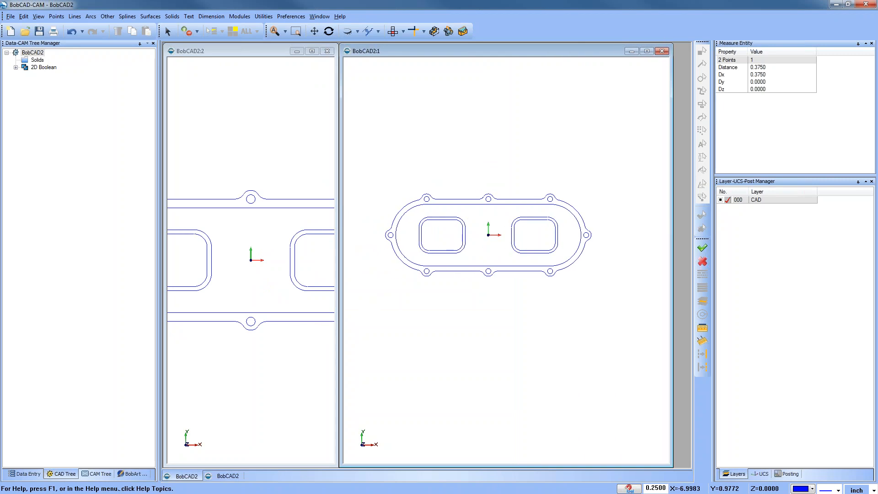
pyautogui.moveTo(342, 216); pyautogui.dragTo(418, 217)
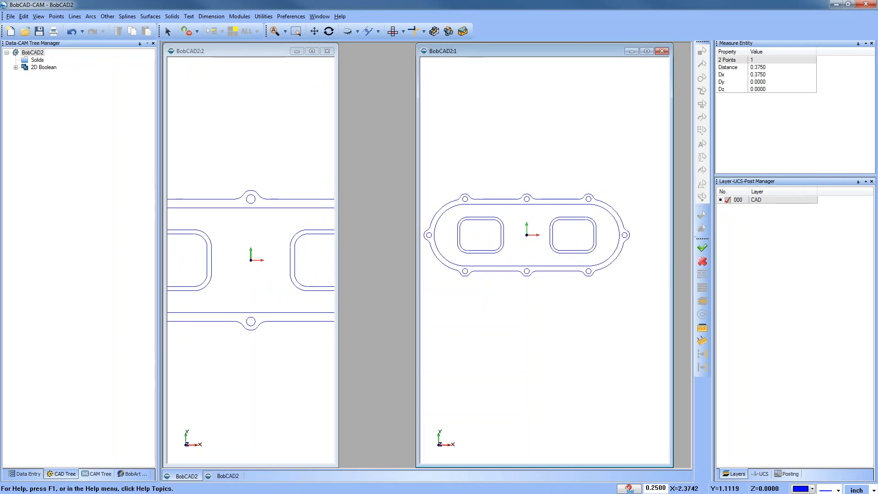
pyautogui.moveTo(337, 222); pyautogui.dragTo(412, 228)
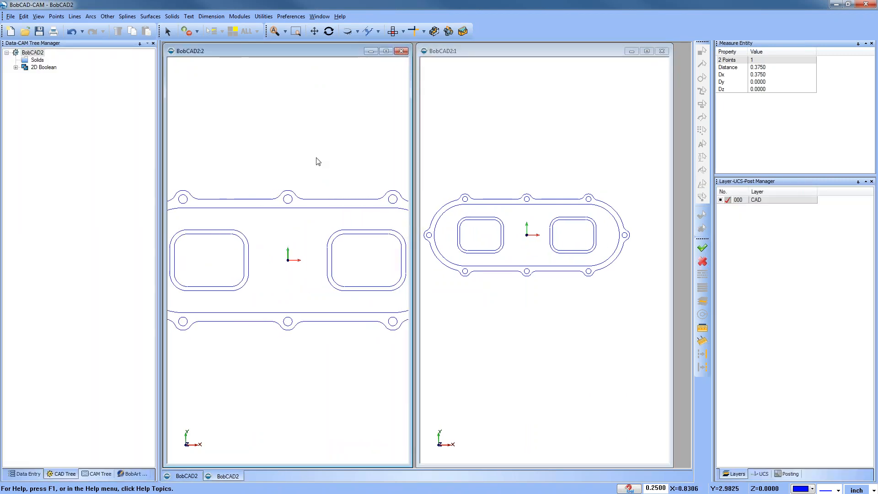
# Step: Set the BobCAD2:2 window to the front view and widen the BobCAD2:1 window to fill the workspace
pyautogui.scroll(-2, 327, 171)
pyautogui.press('f')
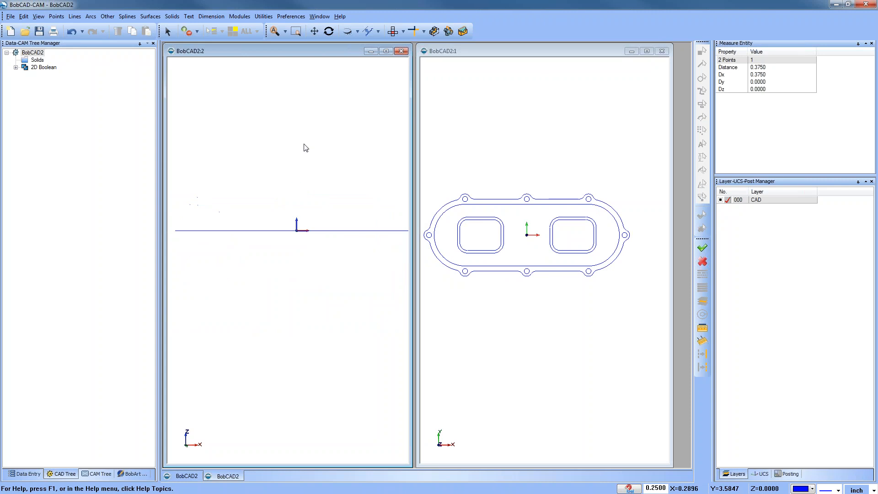
pyautogui.scroll(-1, 304, 220)
pyautogui.click(538, 329)
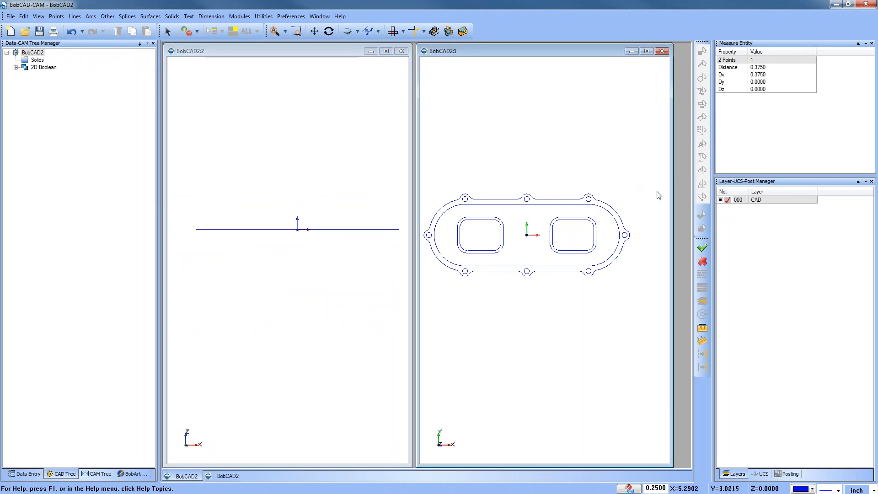
pyautogui.moveTo(672, 181); pyautogui.dragTo(690, 181)
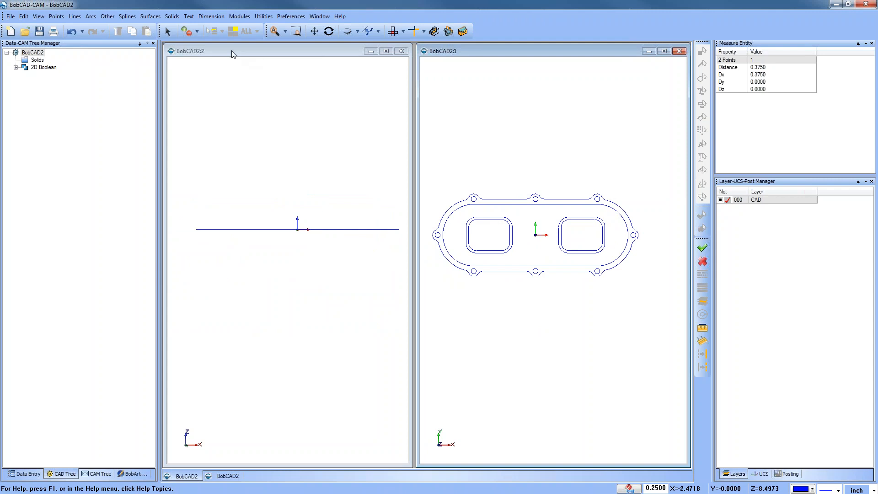
pyautogui.click(150, 16)
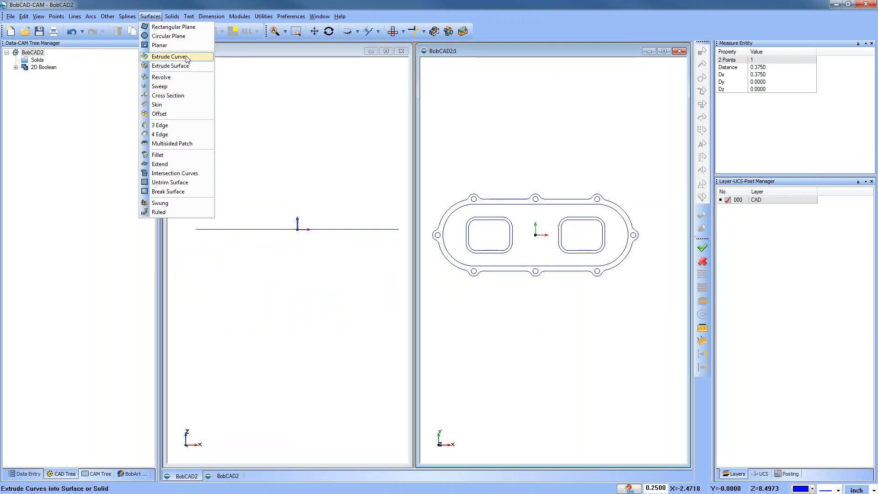
pyautogui.click(168, 56)
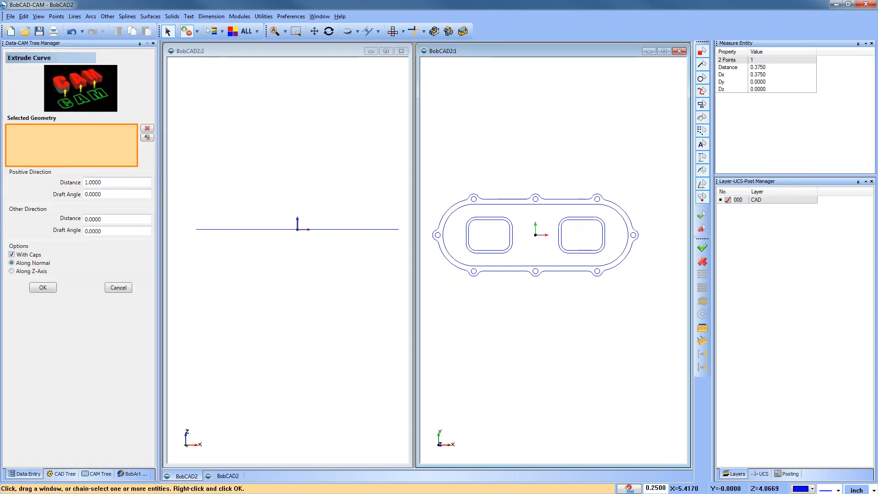
pyautogui.click(454, 209)
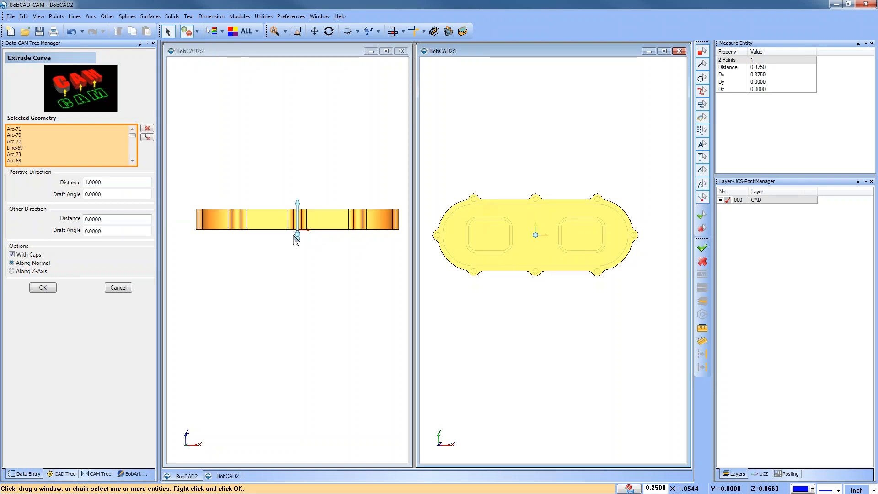
pyautogui.moveTo(298, 203); pyautogui.dragTo(304, 271)
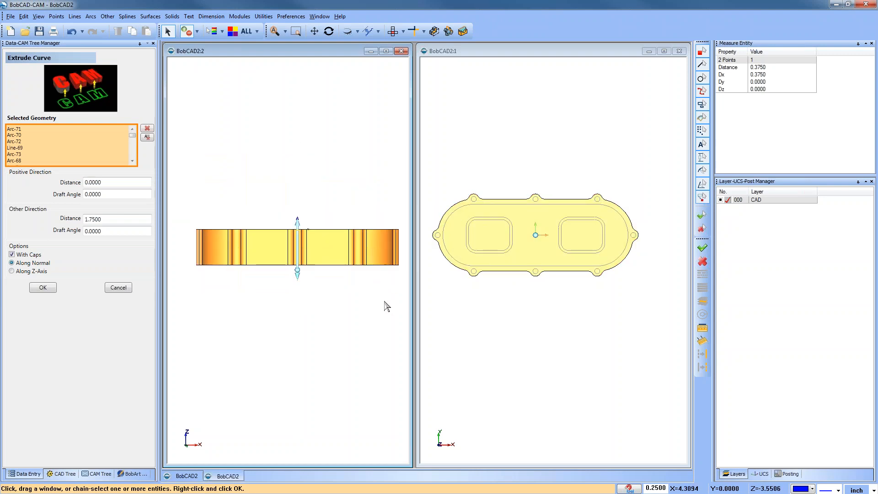
pyautogui.click(118, 288)
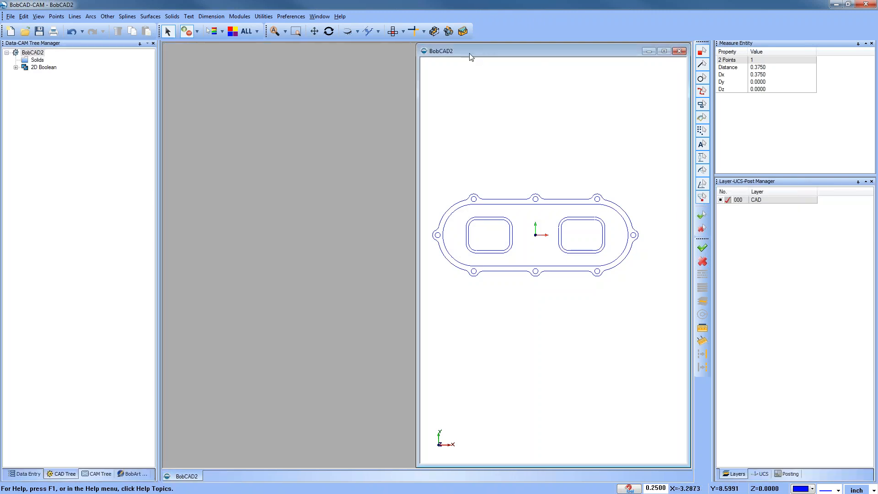
# Step: Maximize the remaining BobCAD2 window and tilt the wireframe part into an enlarged isometric-like view
pyautogui.doubleClick(470, 53)
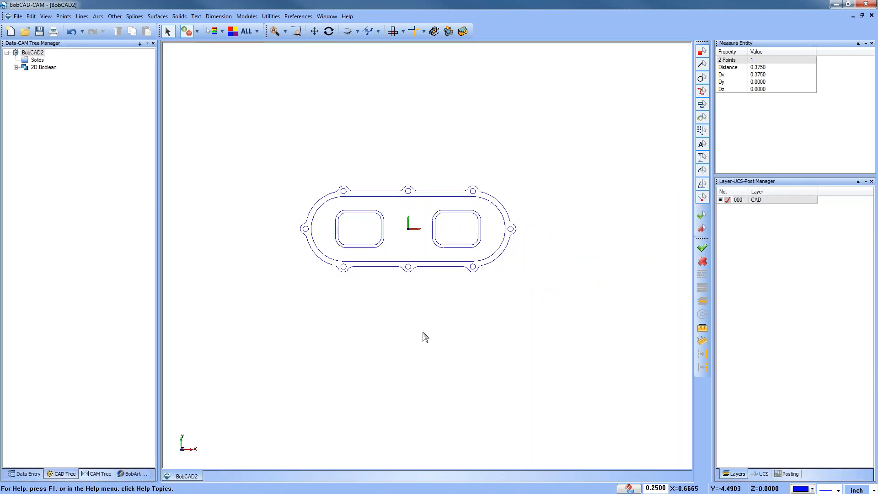
pyautogui.moveTo(435, 354); pyautogui.dragTo(492, 313, button='middle')
pyautogui.scroll(2, 410, 238)
pyautogui.scroll(2, 411, 238)
pyautogui.moveTo(445, 300); pyautogui.dragTo(447, 306, button='middle')
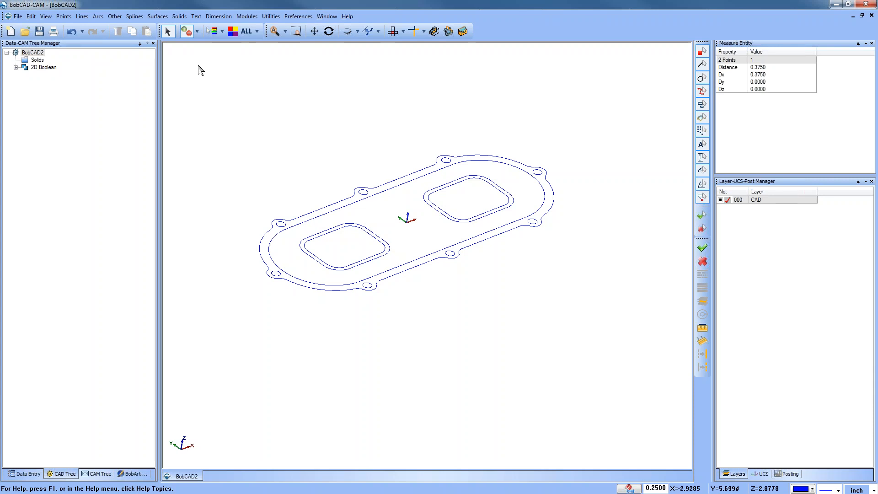
# Step: Select the outer lobed profile for a capped Extrude Curve and set its other-direction distance to 0.5 inch
pyautogui.click(158, 17)
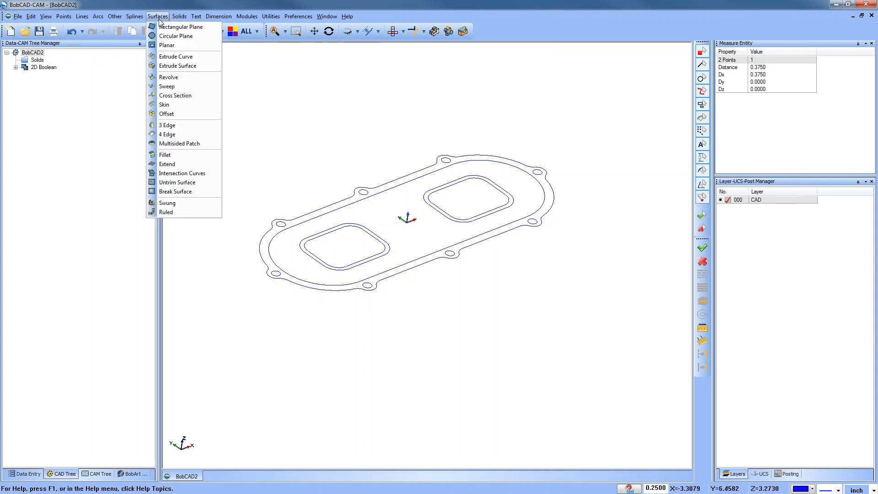
pyautogui.click(212, 57)
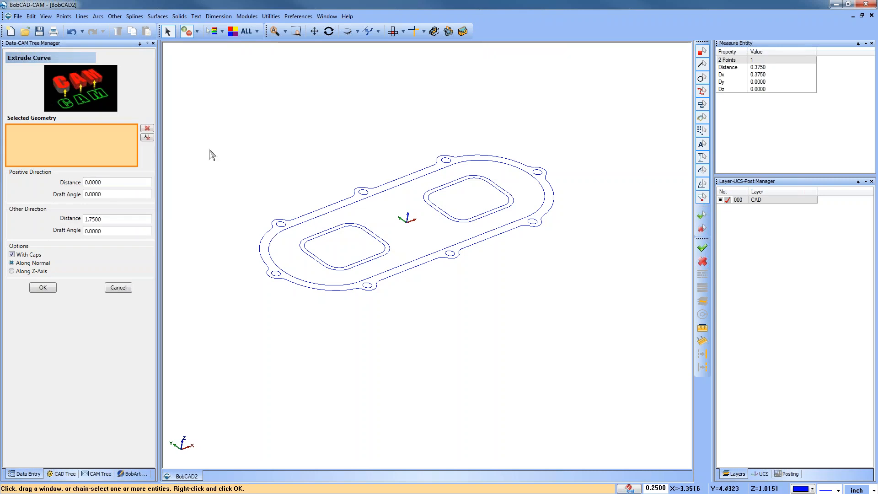
pyautogui.click(262, 235)
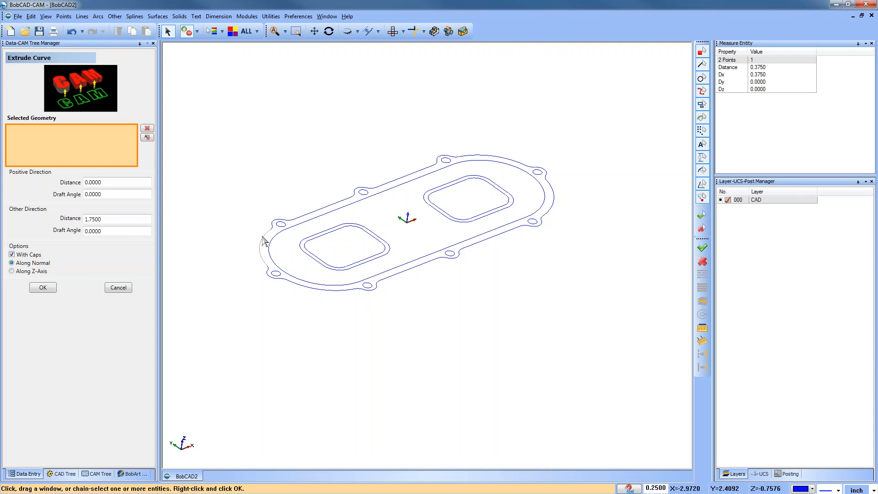
pyautogui.moveTo(261, 190); pyautogui.dragTo(466, 338, button='middle')
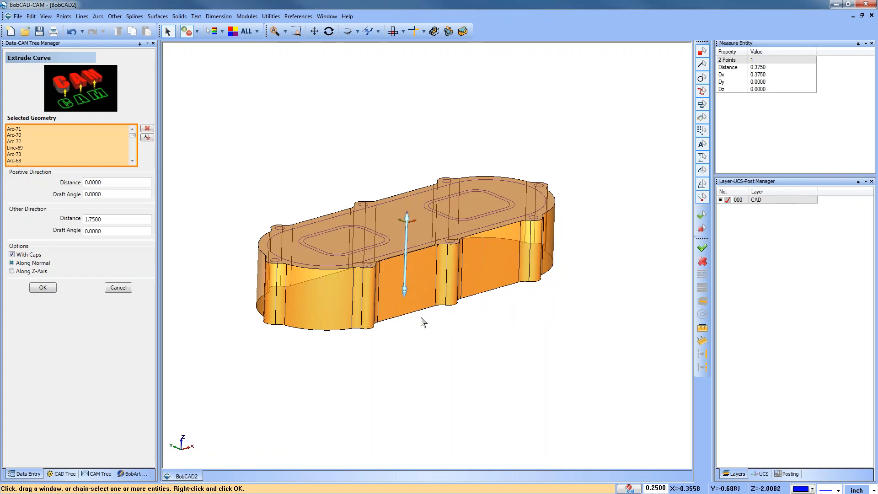
pyautogui.moveTo(407, 289)
pyautogui.mouseDown()
pyautogui.moveTo(399, 362)
pyautogui.moveTo(410, 156)
pyautogui.moveTo(403, 359)
pyautogui.moveTo(402, 293)
pyautogui.mouseUp()
pyautogui.doubleClick(119, 220)
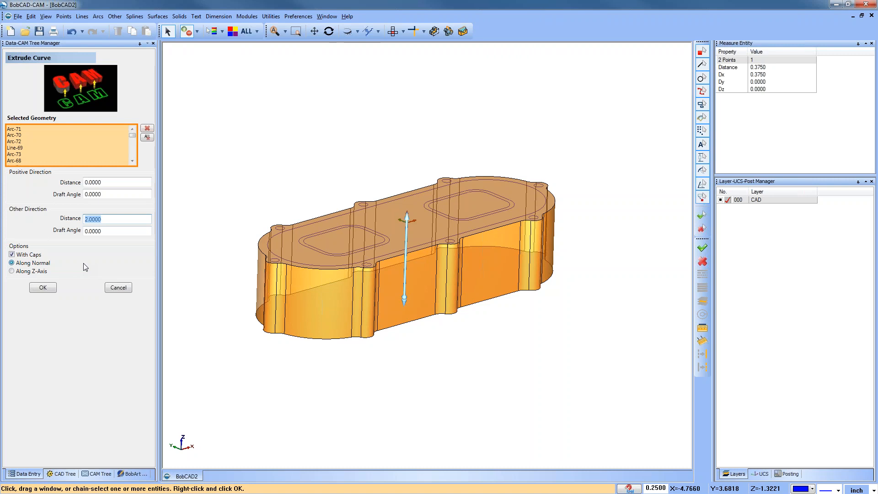
pyautogui.write('.5')
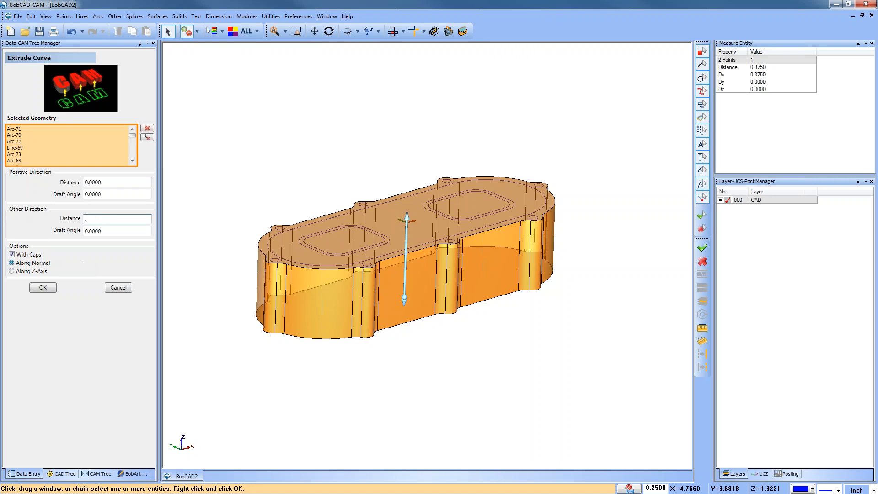
pyautogui.press('Tab')
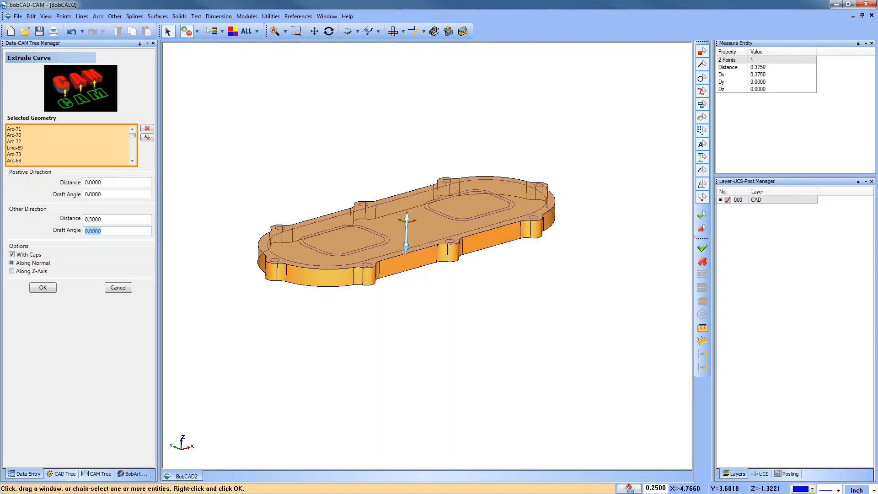
# Step: Check the outer profile's extrusion preview from the front and at an angle, and create the solid
pyautogui.click(117, 220)
pyautogui.moveTo(142, 221); pyautogui.dragTo(40, 224)
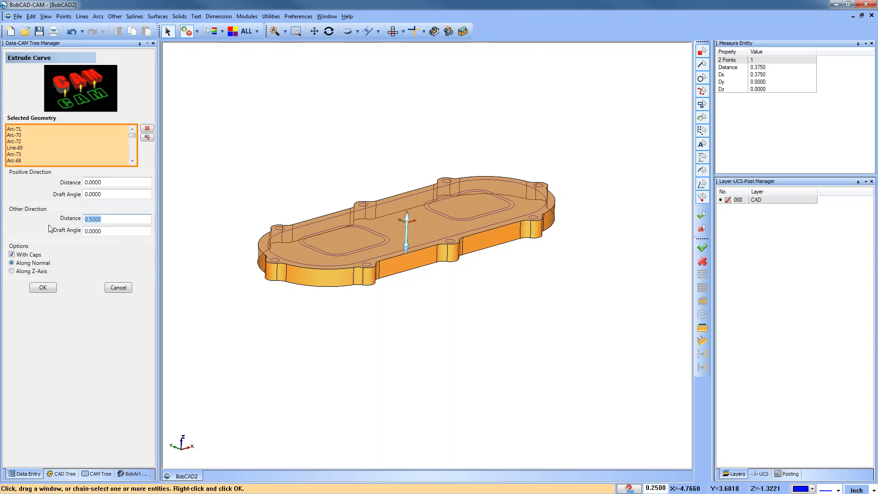
pyautogui.press('Down')
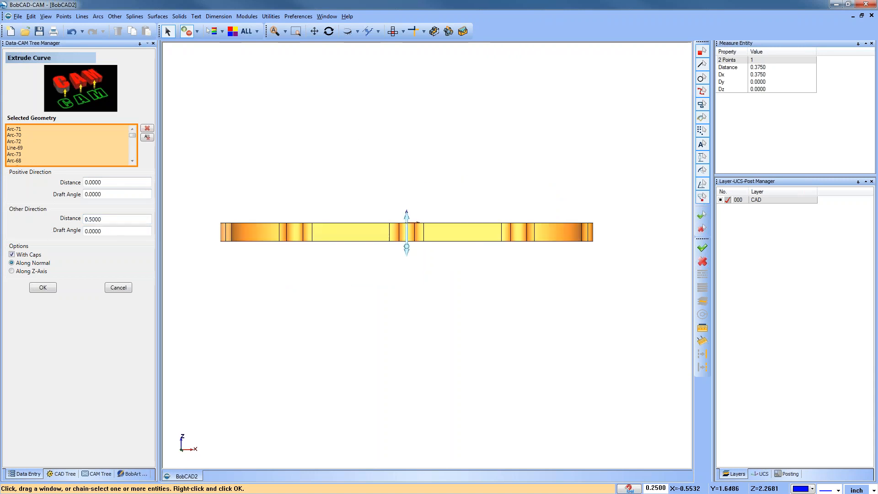
pyautogui.moveTo(497, 308); pyautogui.dragTo(428, 301, button='middle')
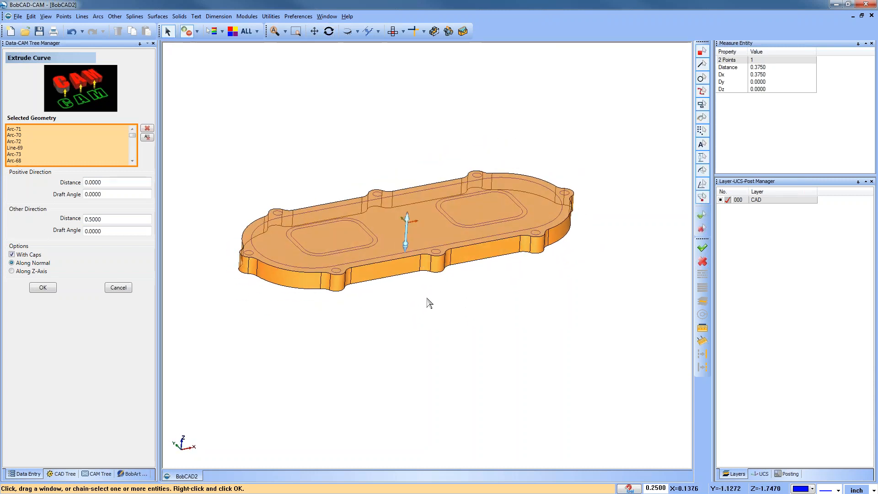
pyautogui.click(45, 287)
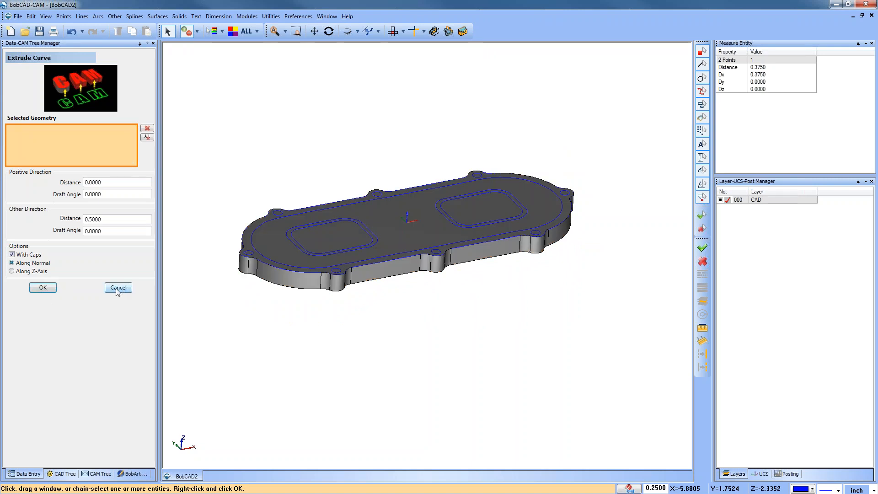
pyautogui.click(117, 289)
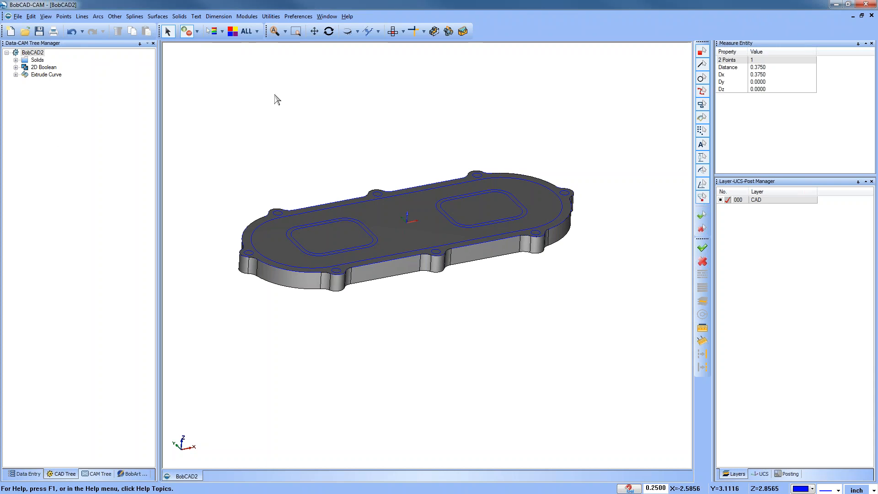
# Step: Start an Extrude Cut and switch the model's display from shaded to wireframe
pyautogui.click(179, 17)
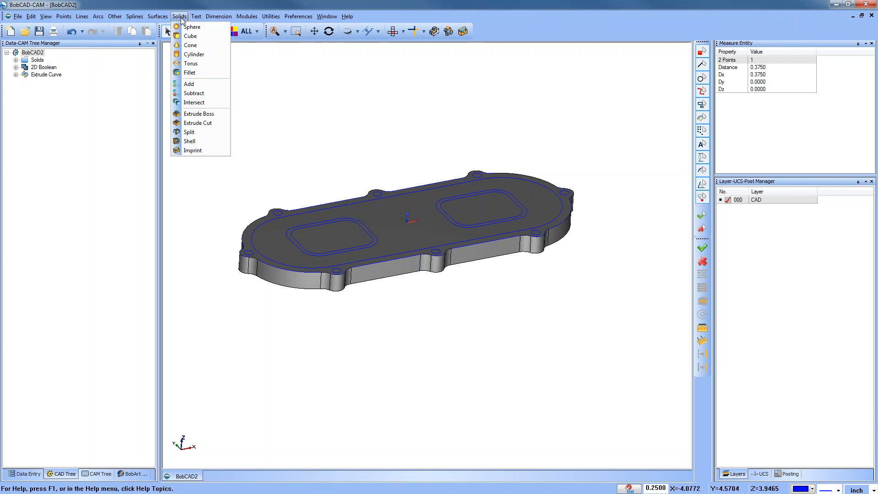
pyautogui.click(218, 125)
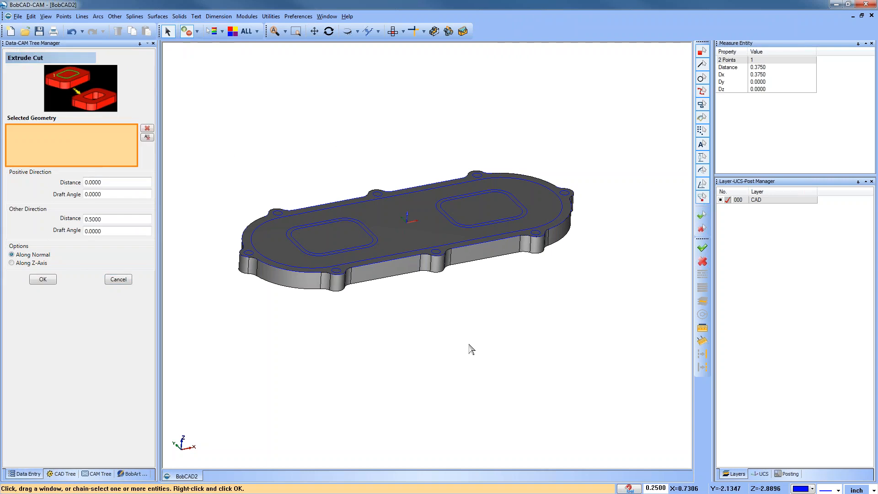
pyautogui.scroll(3, 475, 346)
pyautogui.scroll(-3, 453, 336)
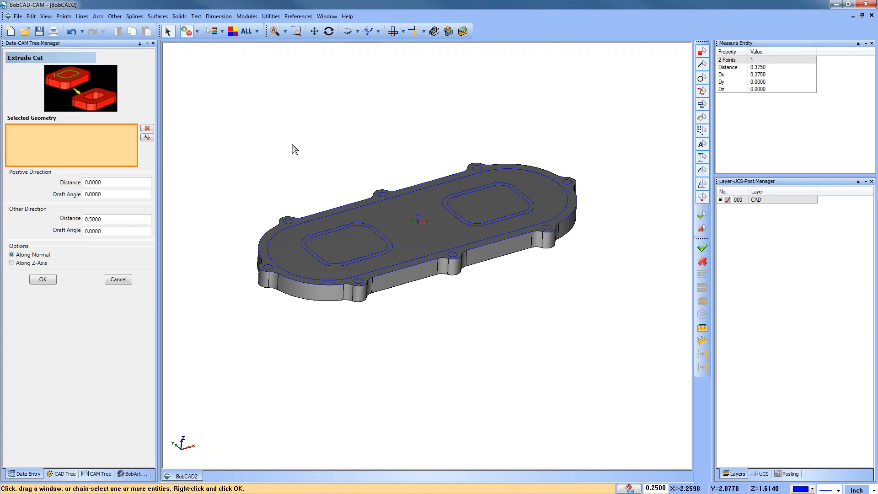
pyautogui.hotkey('ctrl', 'w')
pyautogui.hotkey('ctrl', 'w')
pyautogui.moveTo(323, 137); pyautogui.dragTo(345, 146, button='middle')
pyautogui.hotkey('ctrl', 'w')
pyautogui.hotkey('ctrl', 'w')
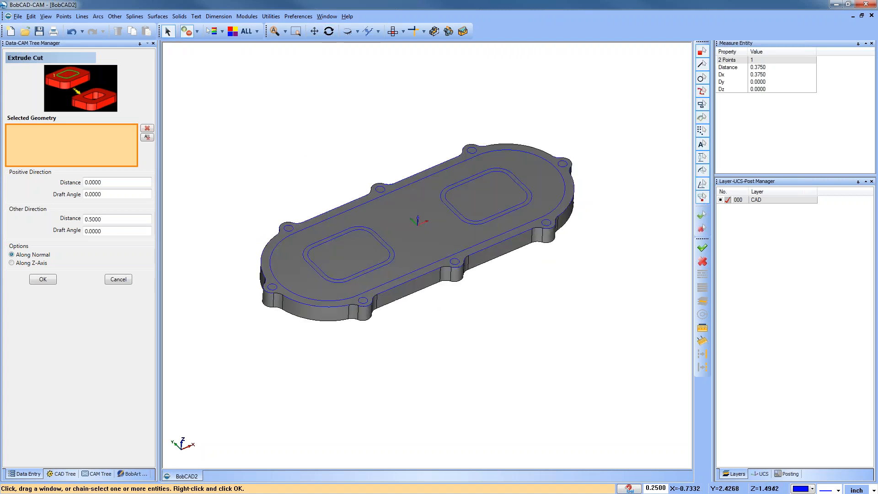
pyautogui.hotkey('ctrl', 'w')
pyautogui.hotkey('ctrl', 'w')
pyautogui.hotkey('ctrl', 'w')
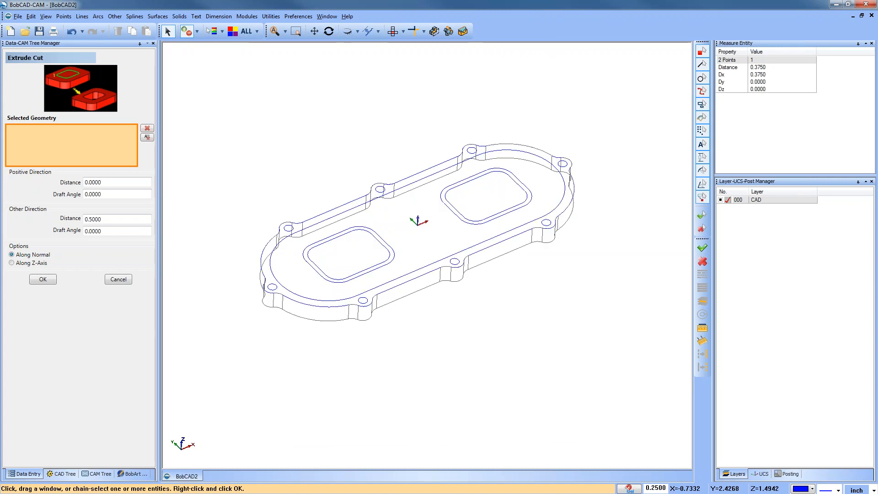
pyautogui.moveTo(436, 304); pyautogui.dragTo(436, 314, button='middle')
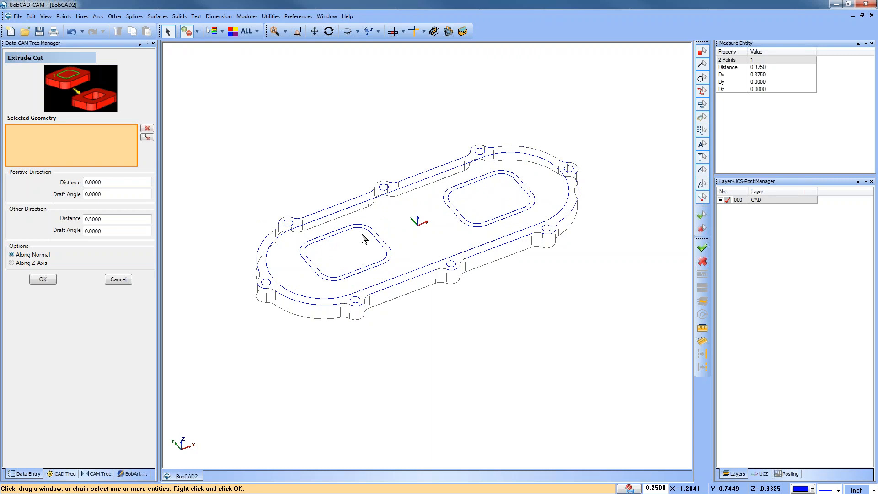
# Step: Try to cut the inner slot profile 0.5 inch deep, inspect the shaded result, and undo the cut
pyautogui.click(343, 215)
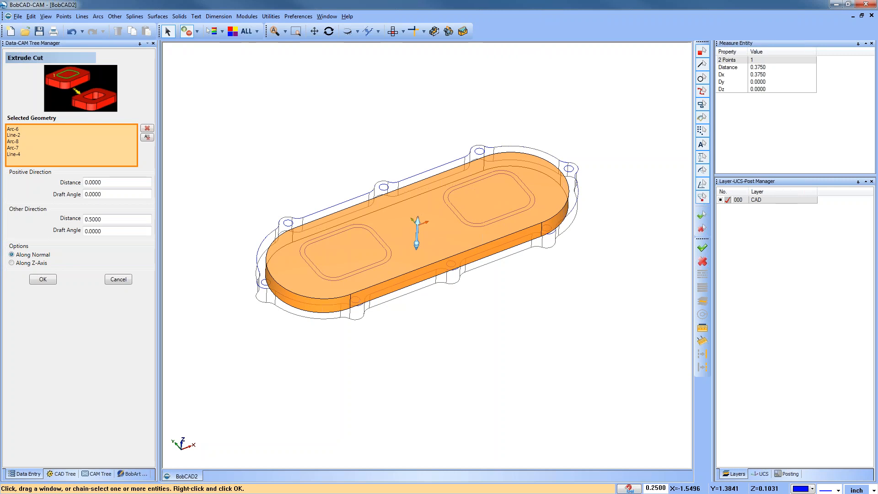
pyautogui.moveTo(452, 329)
pyautogui.mouseDown(button='middle')
pyautogui.moveTo(453, 298)
pyautogui.moveTo(455, 317)
pyautogui.mouseUp(button='middle')
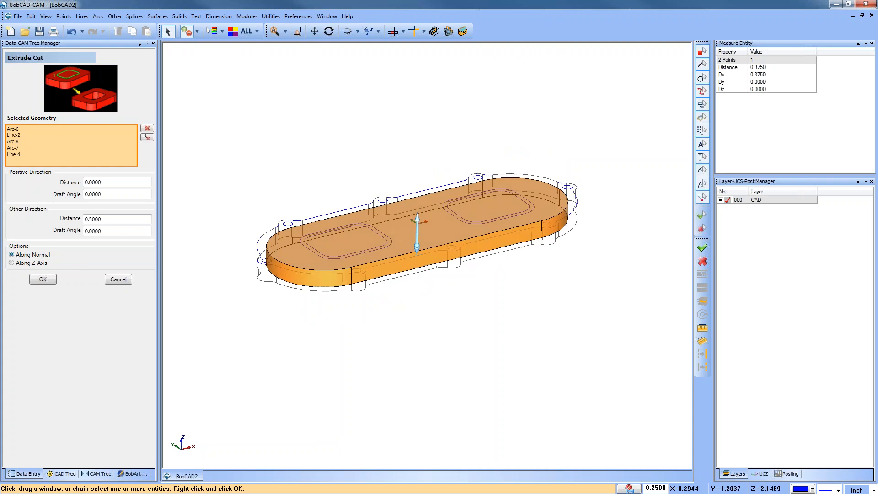
pyautogui.click(41, 280)
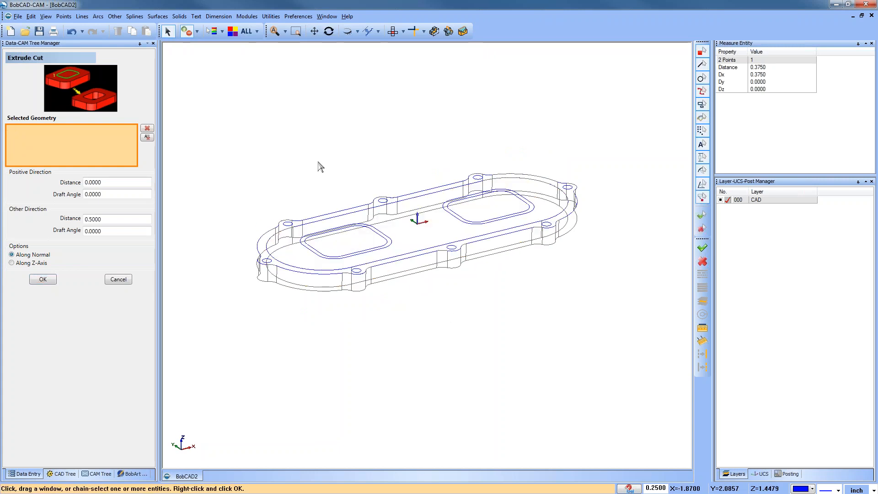
pyautogui.moveTo(455, 298)
pyautogui.mouseDown(button='middle')
pyautogui.moveTo(468, 378)
pyautogui.moveTo(468, 297)
pyautogui.moveTo(468, 341)
pyautogui.mouseUp(button='middle')
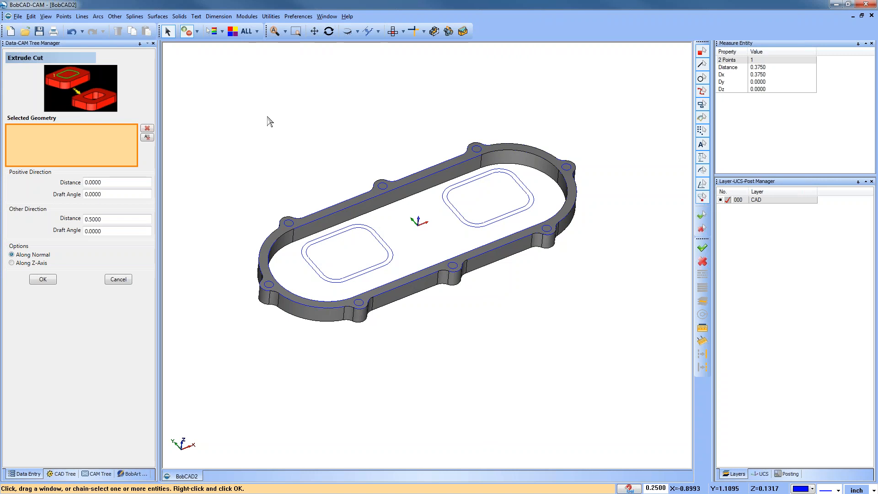
pyautogui.click(71, 31)
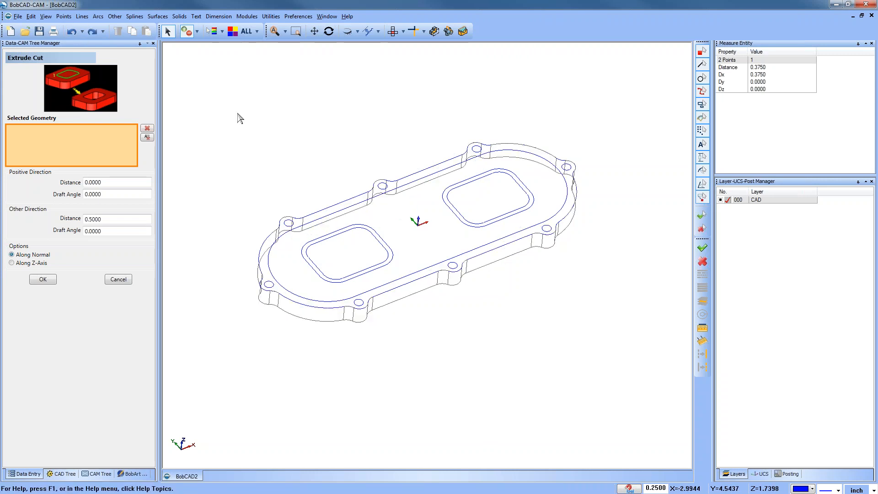
pyautogui.hotkey('ctrl', 'y')
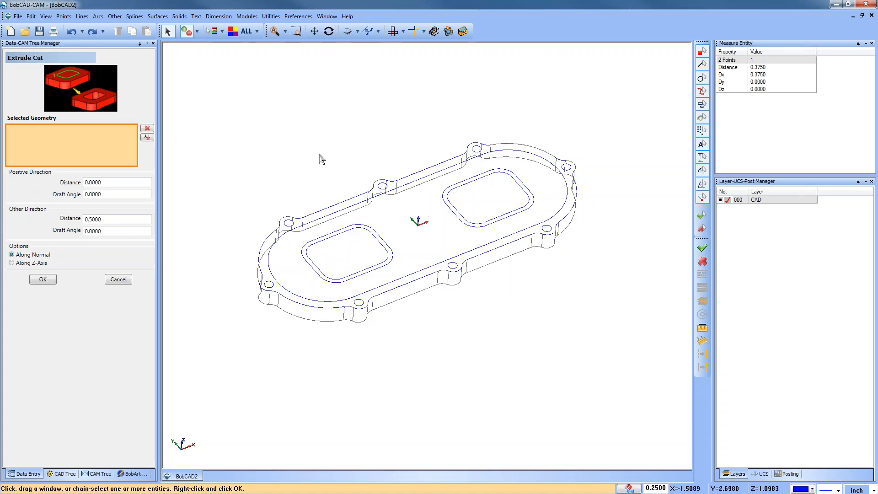
# Step: Cut the rim between the inner slot and the outer lobed profile 0.25 inch in the other direction
pyautogui.click(337, 204)
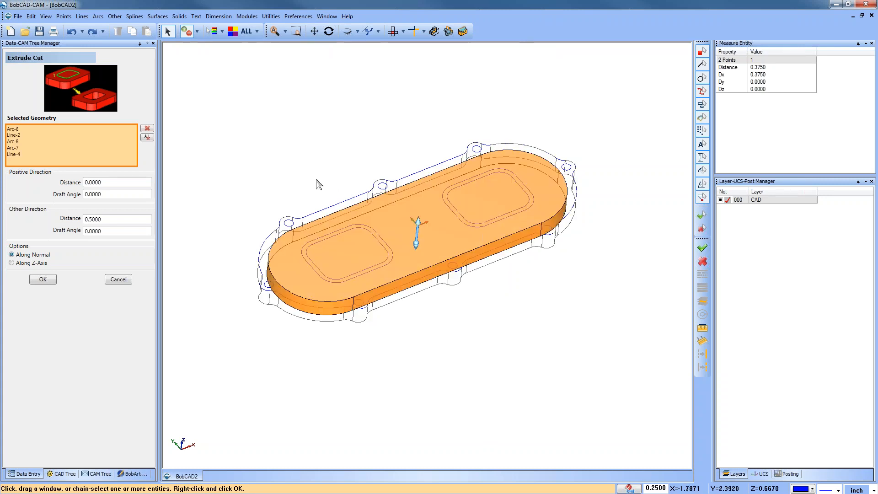
pyautogui.keyDown('shift'); pyautogui.click(327, 208); pyautogui.keyUp('shift')
pyautogui.click(329, 31)
pyautogui.moveTo(466, 317); pyautogui.dragTo(470, 336)
pyautogui.press('Escape')
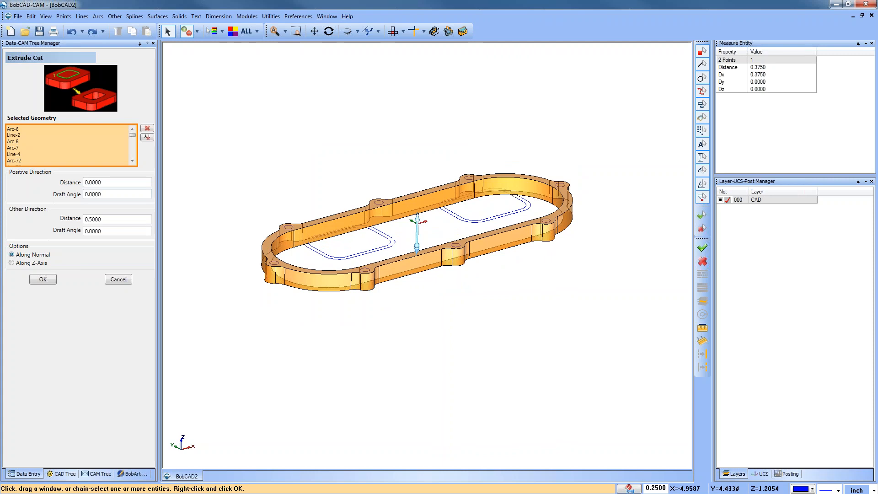
pyautogui.doubleClick(121, 220)
pyautogui.write('.25')
pyautogui.click(43, 280)
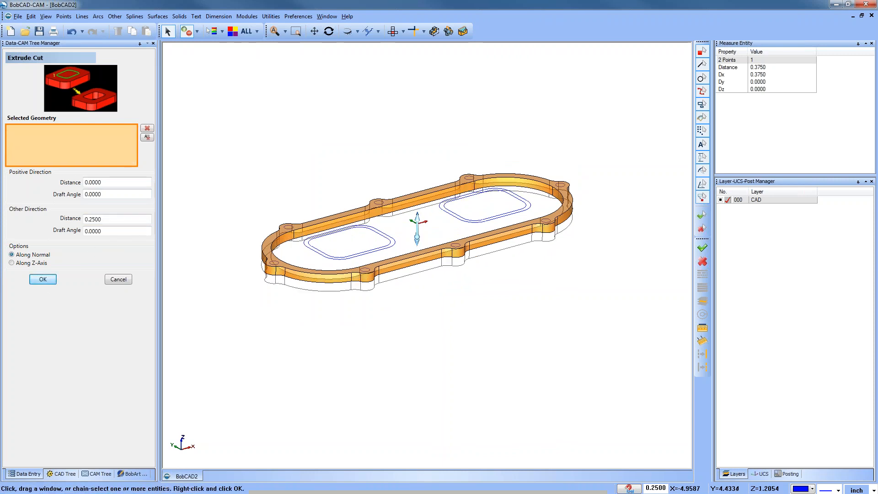
pyautogui.click(124, 280)
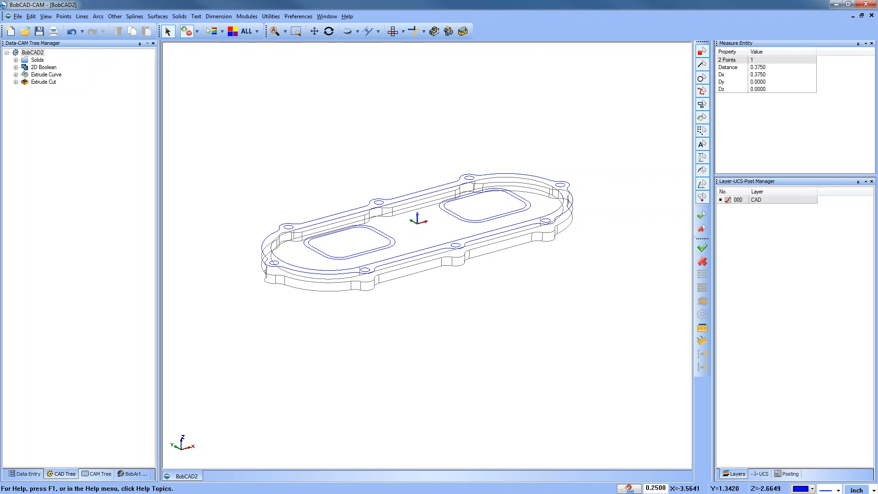
# Step: Switch the model to shaded display and inspect the rim cut around the raised slot from an angle
pyautogui.hotkey('ctrl', 'w')
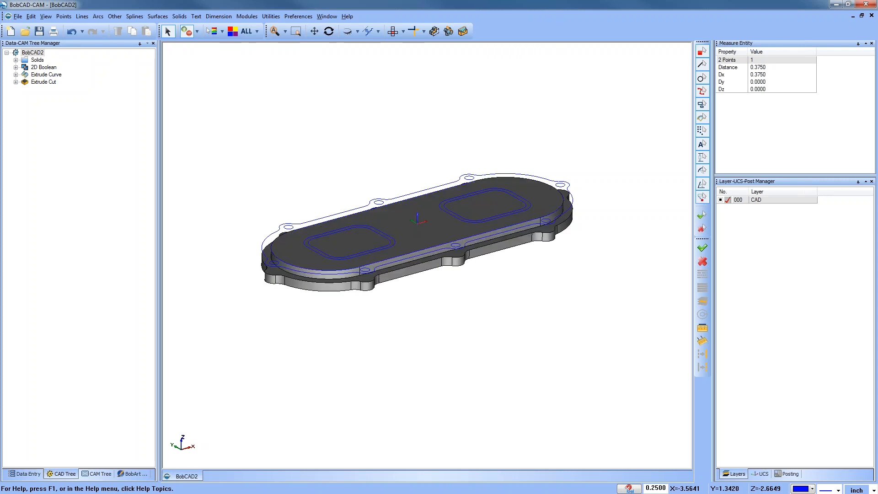
pyautogui.hotkey('ctrl', 'w')
pyautogui.hotkey('ctrl', 'w')
pyautogui.moveTo(439, 335); pyautogui.dragTo(437, 312, button='middle')
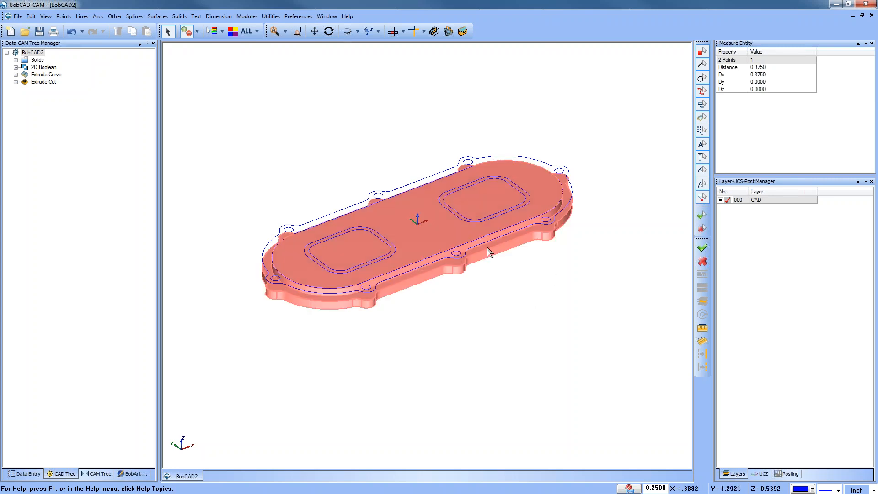
pyautogui.rightClick(307, 97)
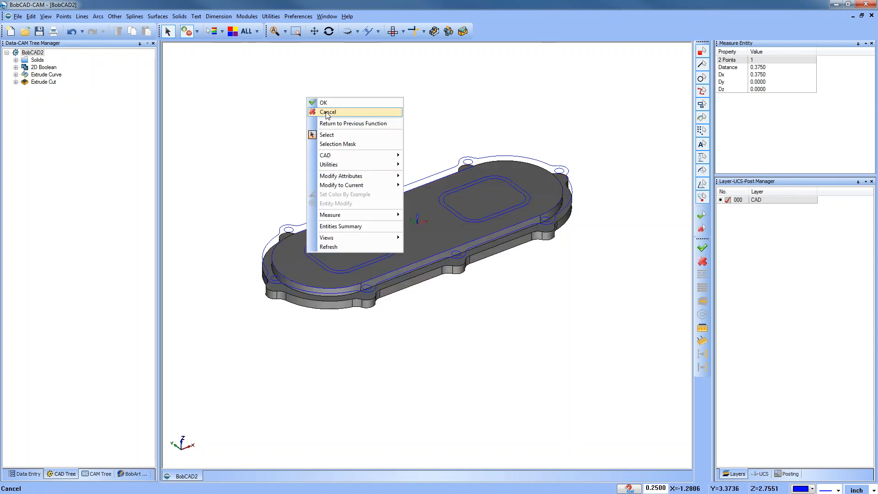
pyautogui.click(327, 113)
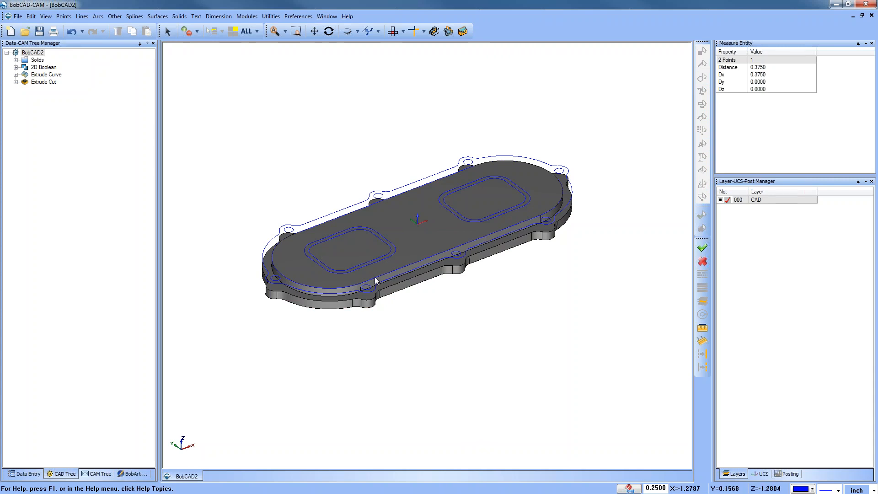
pyautogui.moveTo(455, 349); pyautogui.dragTo(441, 320, button='middle')
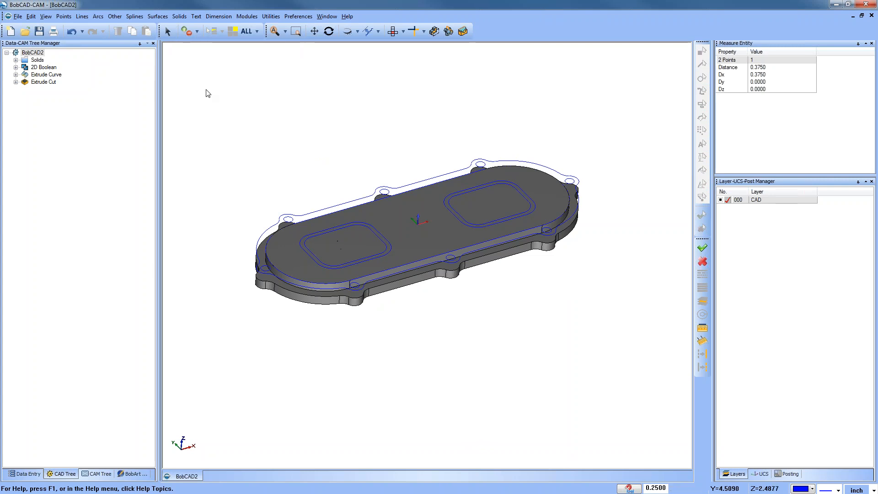
# Step: Extrude a boss from the outer rounded profiles of both pockets, 2 inches in the other direction
pyautogui.click(183, 19)
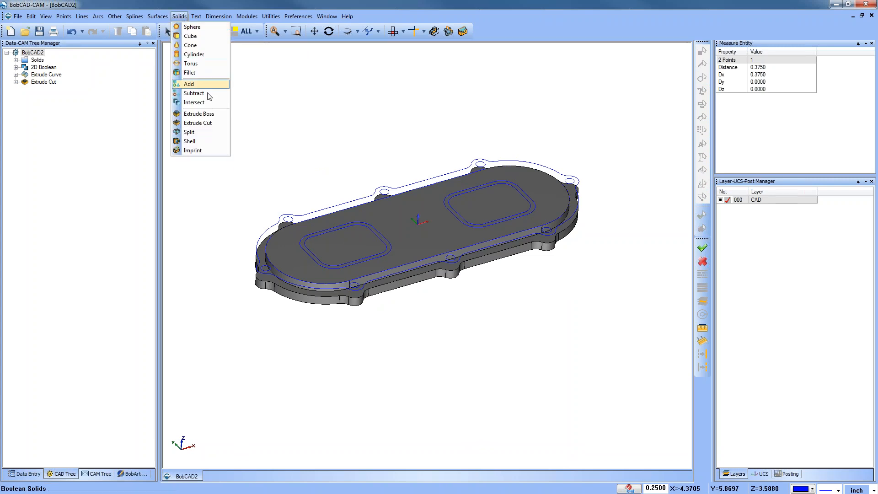
pyautogui.click(198, 113)
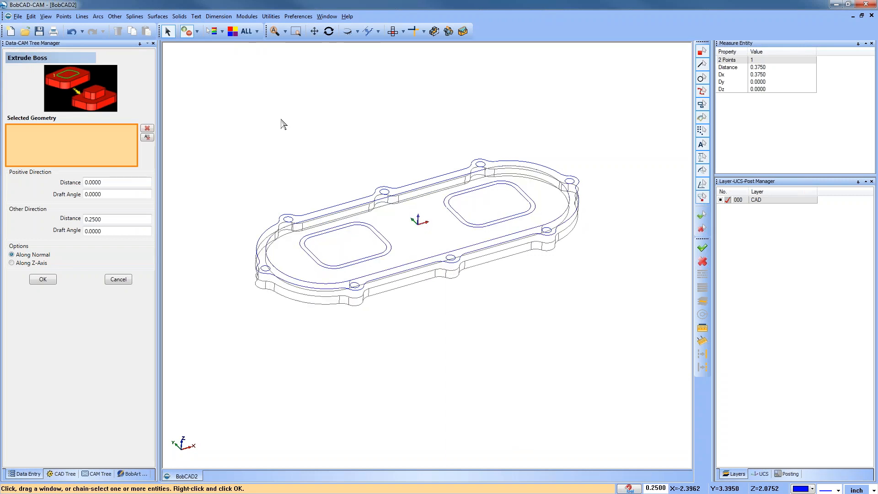
pyautogui.click(333, 232)
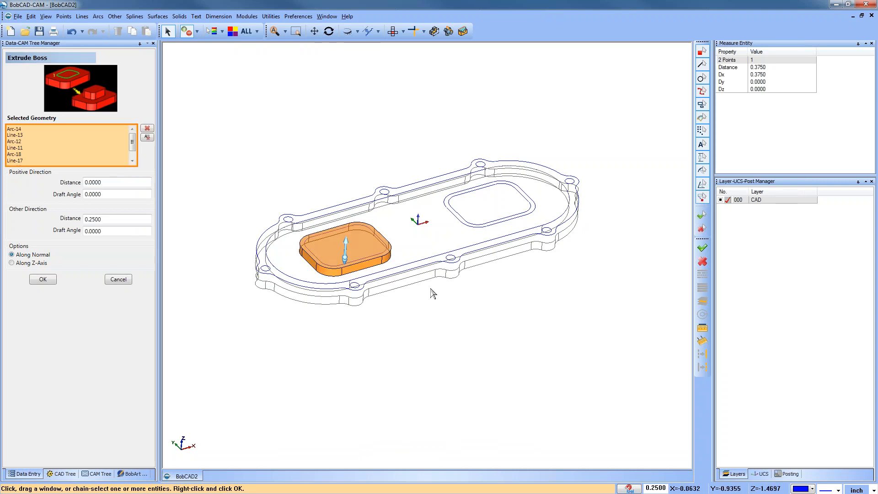
pyautogui.click(457, 217)
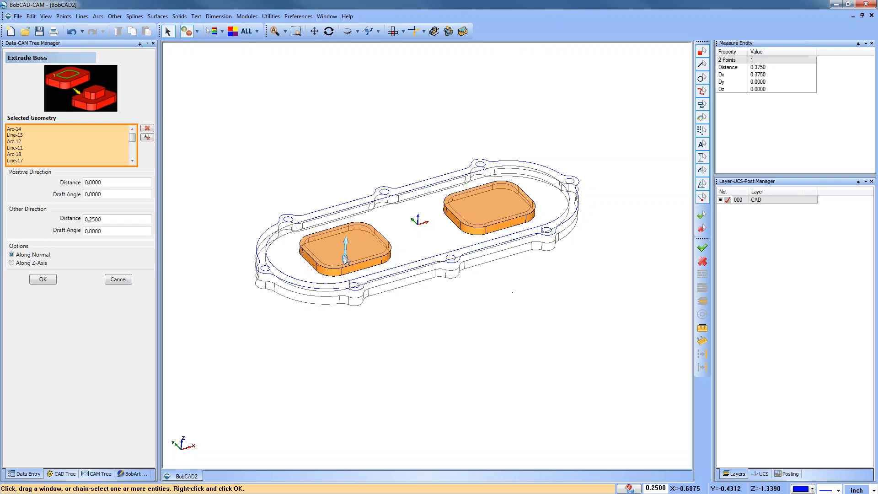
pyautogui.doubleClick(111, 219)
pyautogui.write('2')
pyautogui.press('Tab')
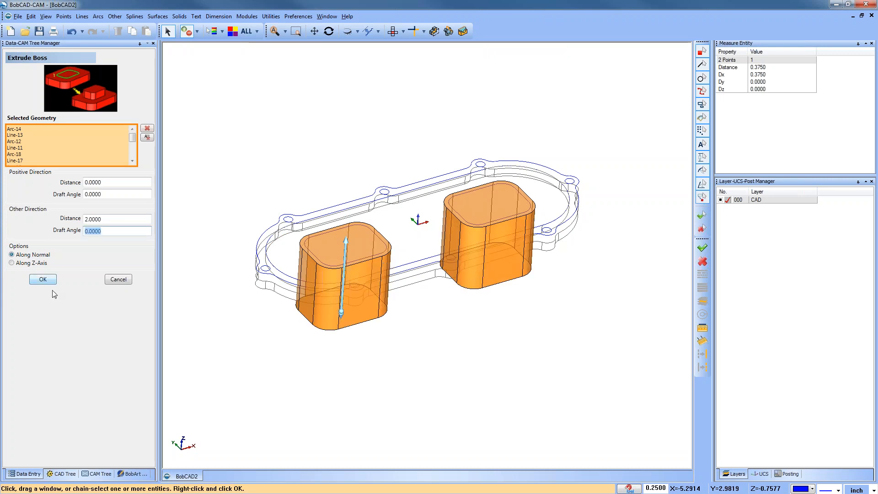
pyautogui.click(43, 279)
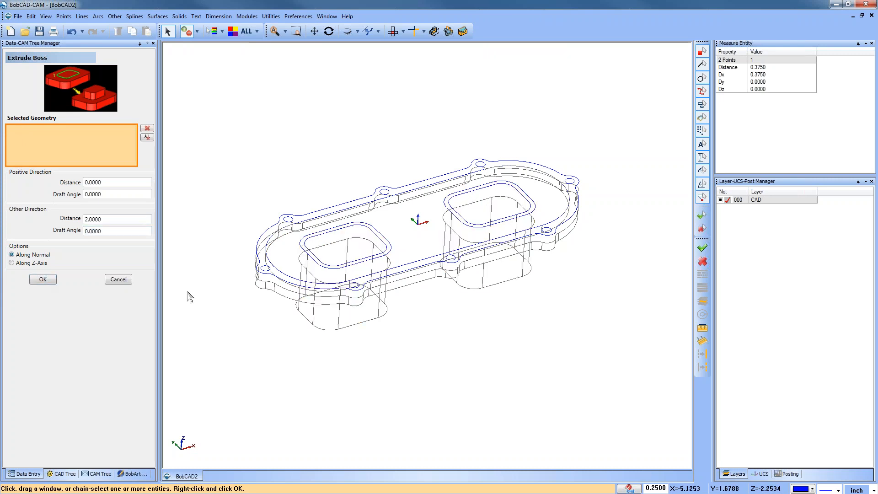
pyautogui.click(119, 279)
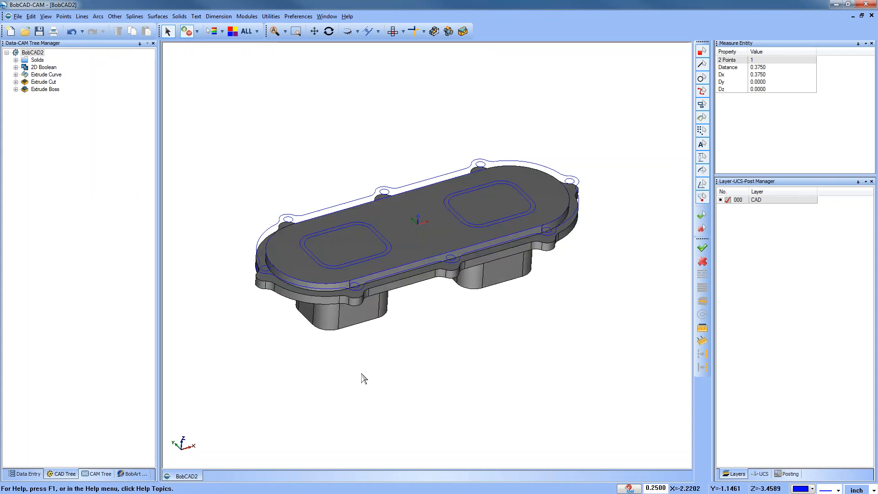
# Step: Extrude-cut the inner rounded profiles of both pockets through the bosses, 0.125 inch in the positive and 2.125 inches in the other direction
pyautogui.moveTo(460, 359); pyautogui.dragTo(457, 311, button='middle')
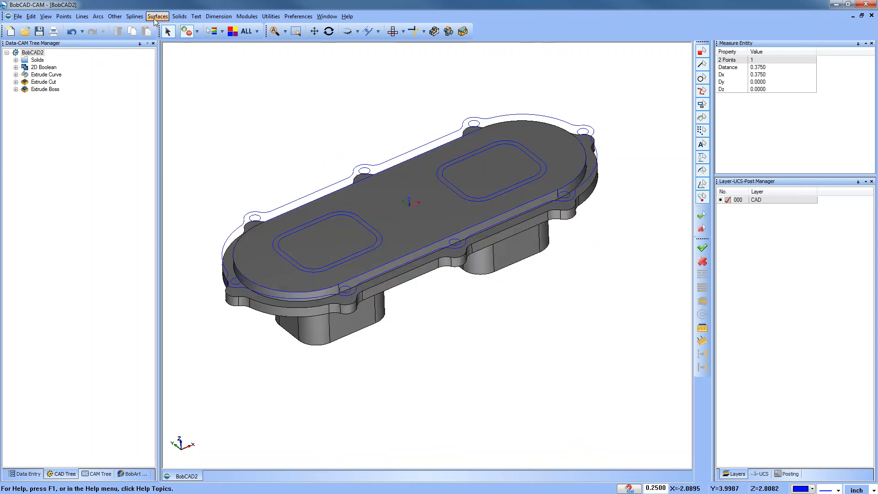
pyautogui.click(178, 17)
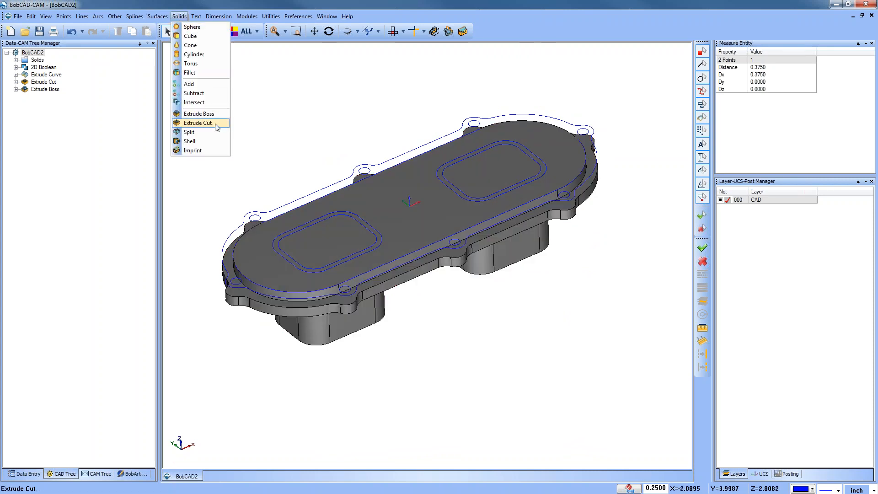
pyautogui.click(198, 123)
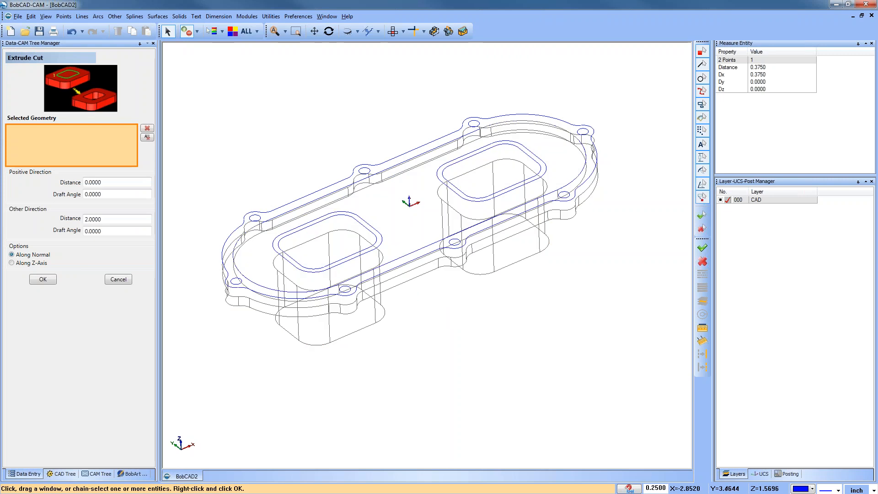
pyautogui.click(311, 223)
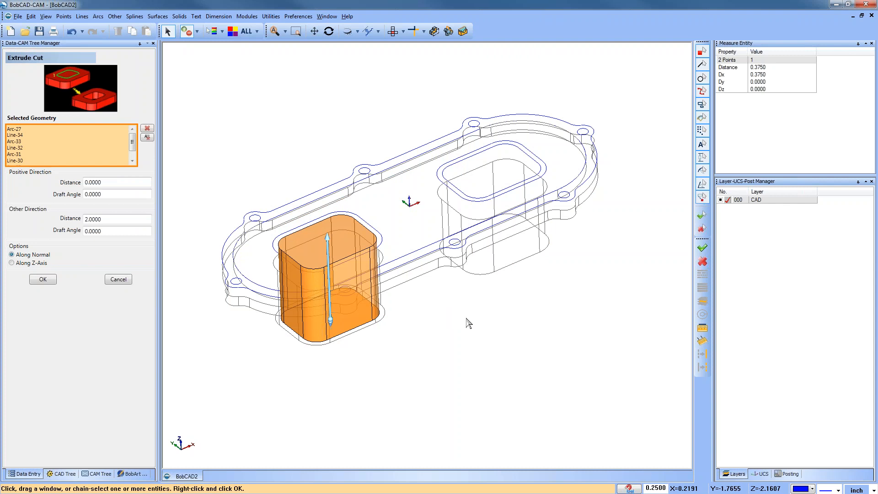
pyautogui.click(474, 159)
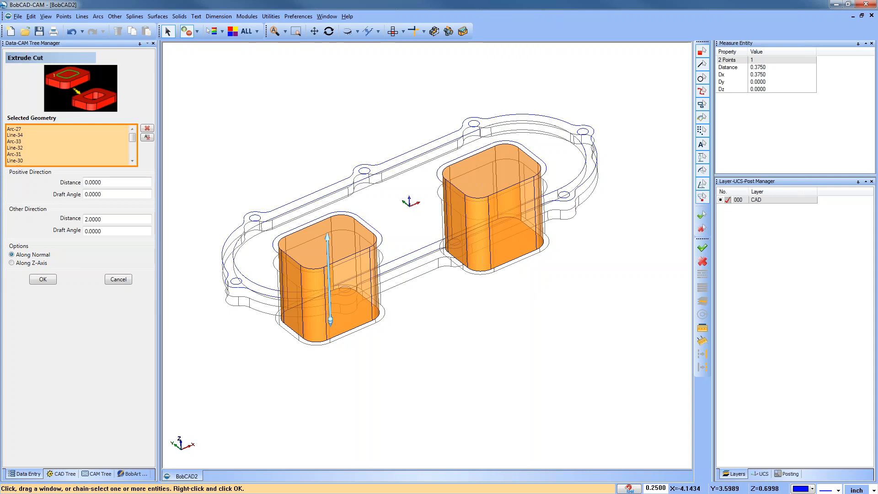
pyautogui.click(103, 182)
pyautogui.write('.125')
pyautogui.press('Tab')
pyautogui.click(123, 223)
pyautogui.write('2.125')
pyautogui.press('Tab')
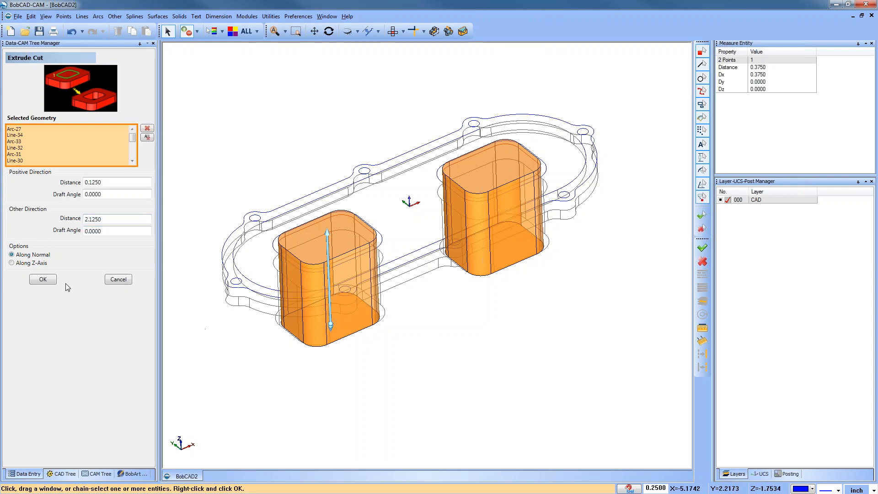
pyautogui.click(43, 280)
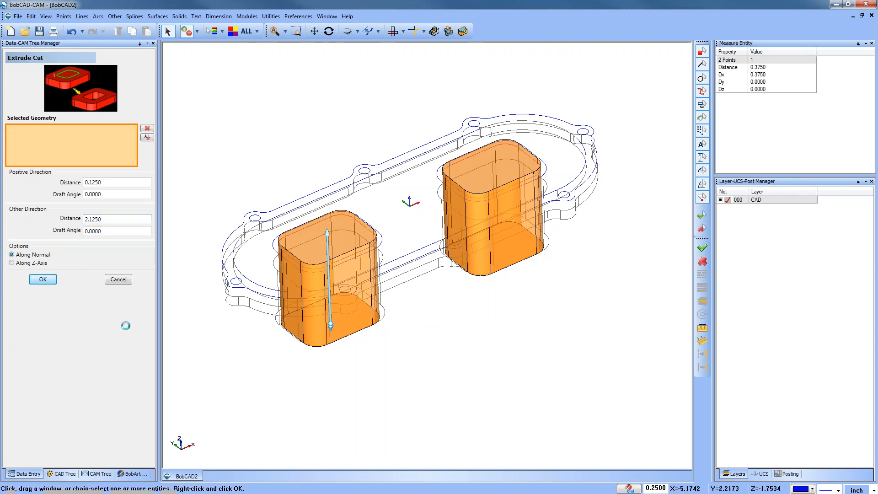
pyautogui.click(124, 283)
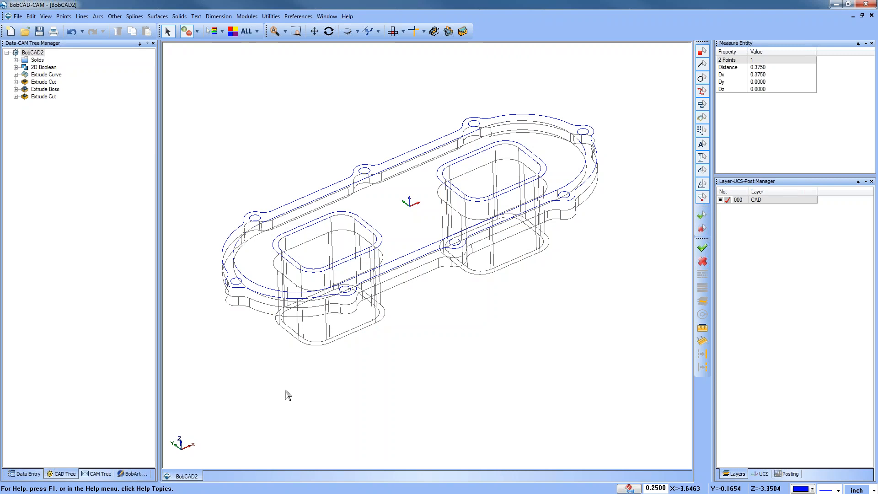
# Step: Shade the model and extrude-cut all the small rim holes together, 0.125 inch in the positive and 2.125 inches in the other direction
pyautogui.hotkey('ctrl', 'w')
pyautogui.moveTo(482, 339)
pyautogui.mouseDown(button='middle')
pyautogui.moveTo(479, 242)
pyautogui.moveTo(483, 384)
pyautogui.moveTo(466, 223)
pyautogui.moveTo(479, 363)
pyautogui.mouseUp(button='middle')
pyautogui.press('Escape')
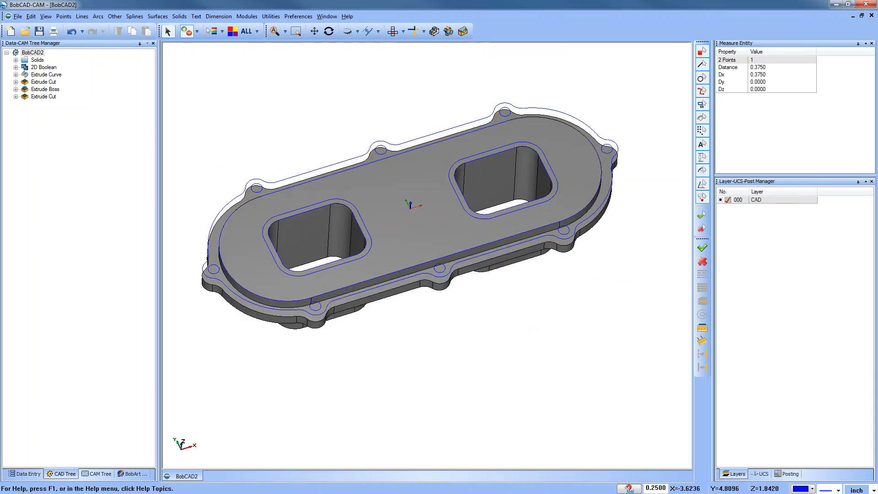
pyautogui.click(178, 17)
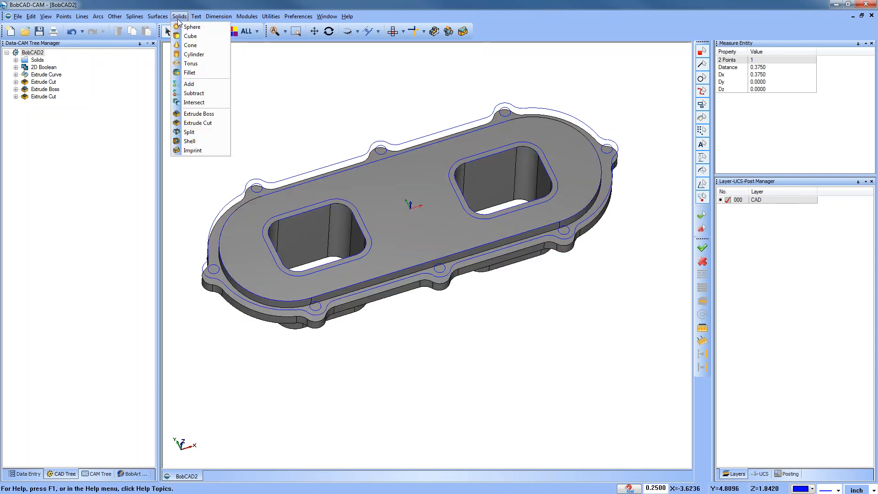
pyautogui.click(225, 125)
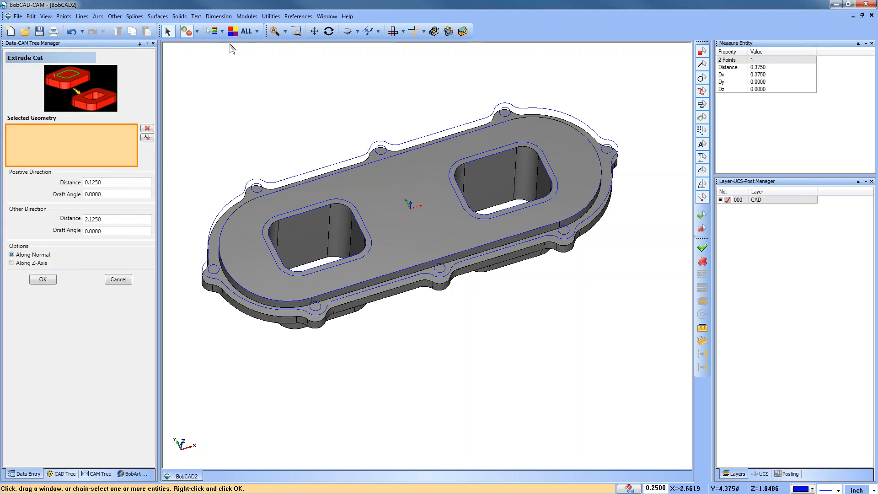
pyautogui.click(222, 31)
pyautogui.click(239, 65)
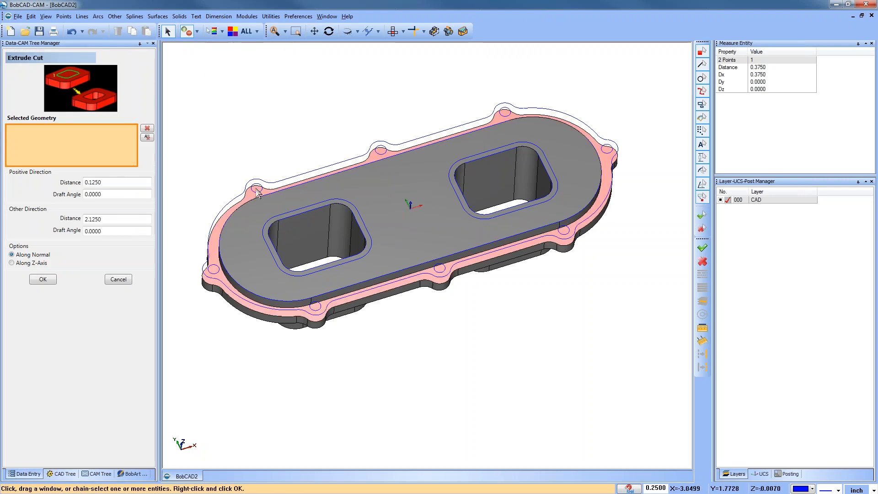
pyautogui.click(258, 189)
pyautogui.moveTo(433, 363); pyautogui.dragTo(427, 323, button='middle')
pyautogui.click(50, 280)
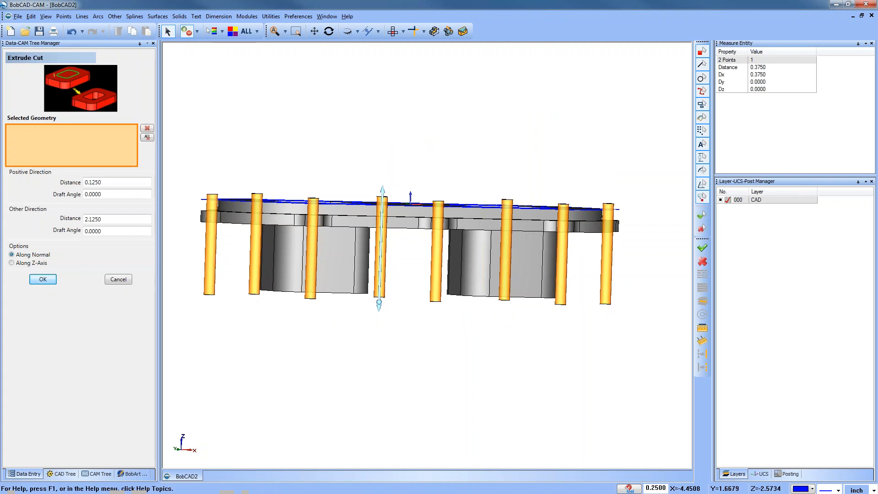
pyautogui.click(120, 279)
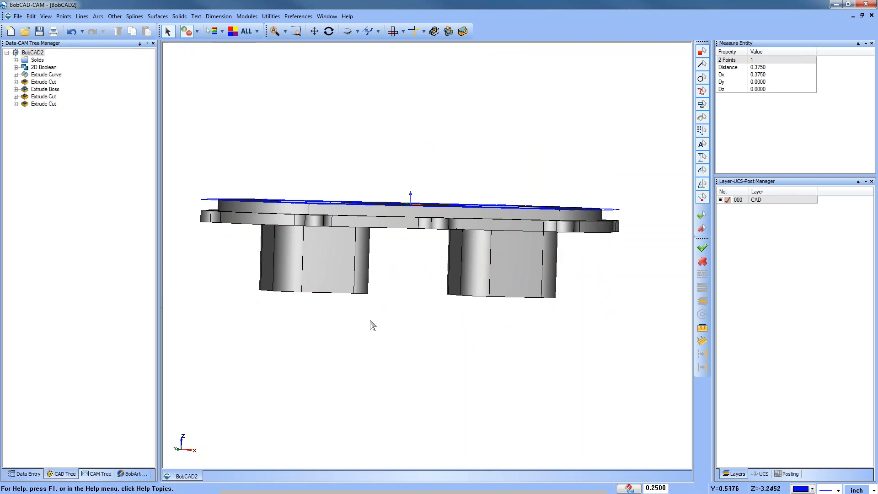
pyautogui.moveTo(416, 357); pyautogui.dragTo(421, 339, button='middle')
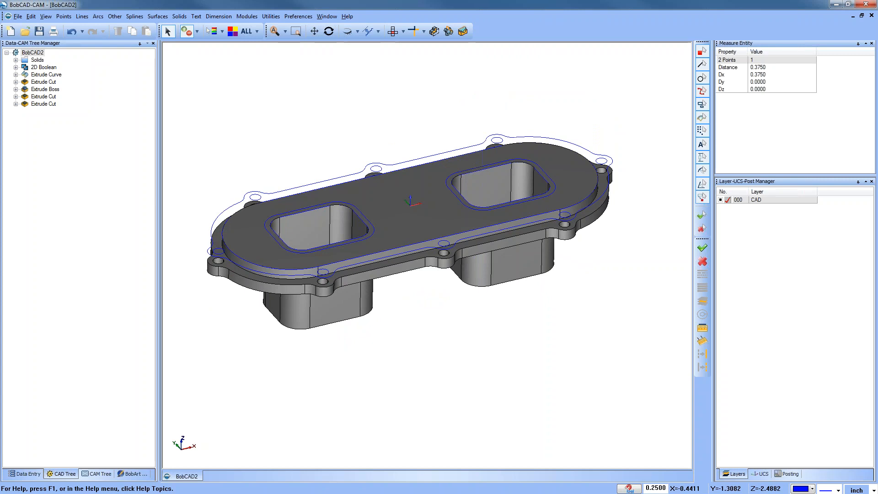
pyautogui.rightClick(256, 127)
pyautogui.click(280, 142)
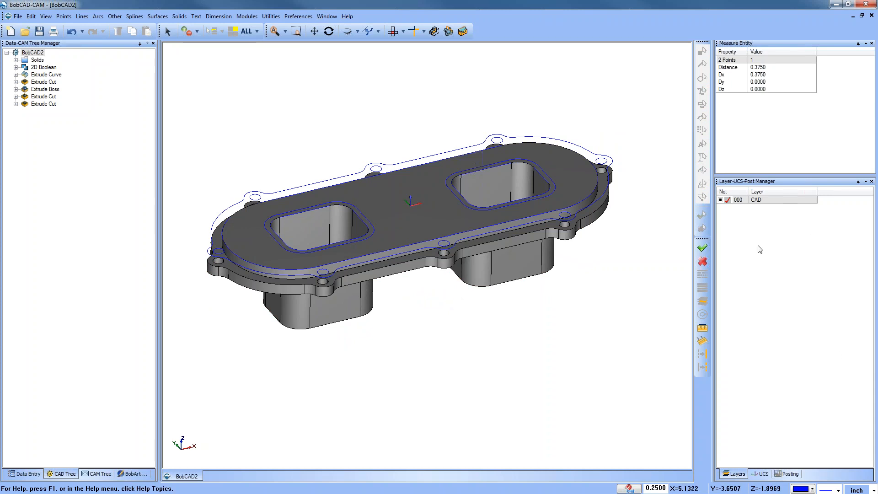
# Step: Add a new unnamed layer below the CAD layer and make it the active layer
pyautogui.rightClick(763, 201)
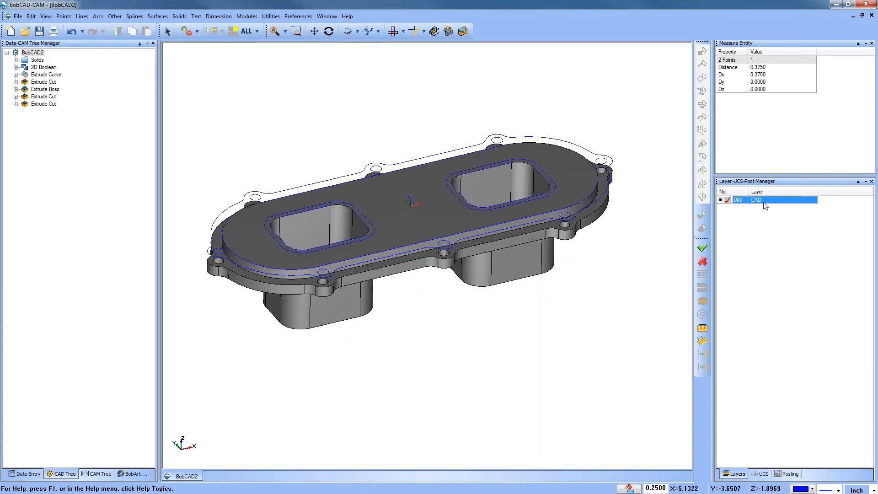
pyautogui.click(750, 225)
pyautogui.rightClick(754, 236)
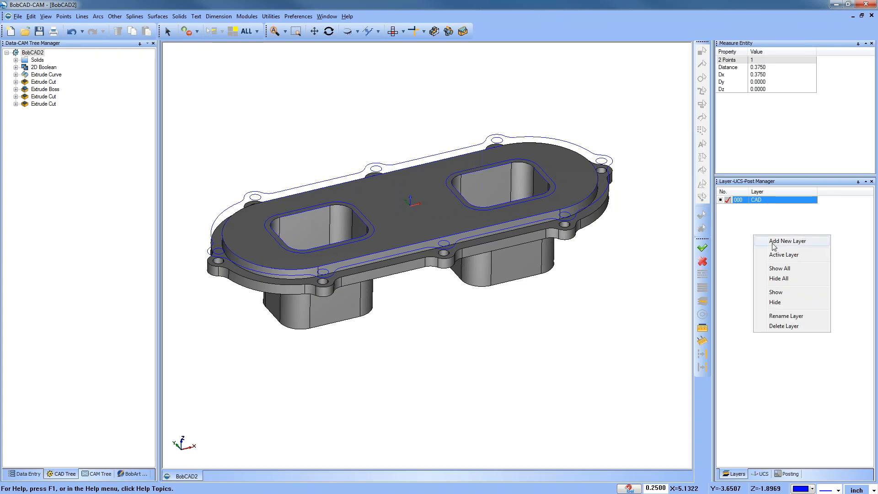
pyautogui.click(775, 242)
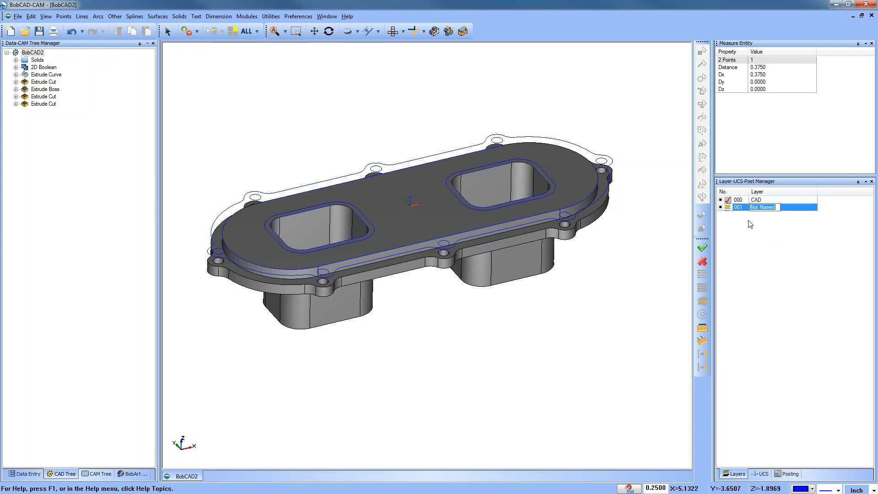
pyautogui.click(728, 208)
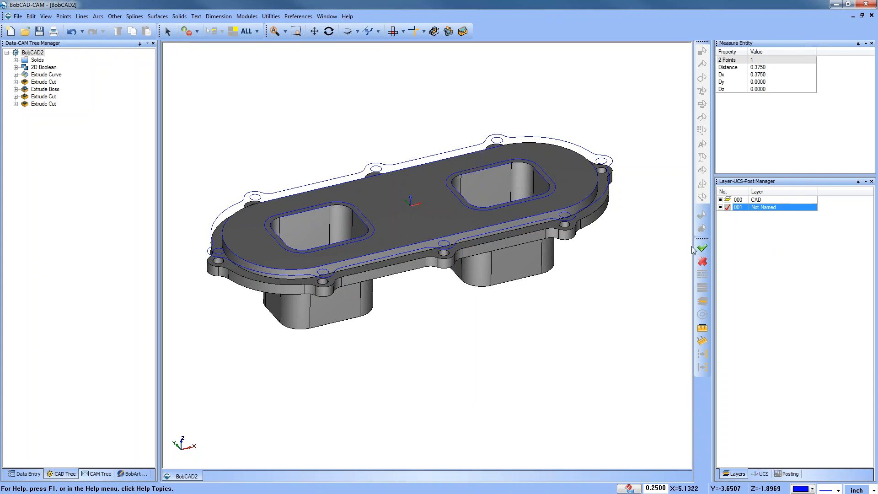
# Step: Move the solid body to the new layer and make the CAD layer active again
pyautogui.click(170, 37)
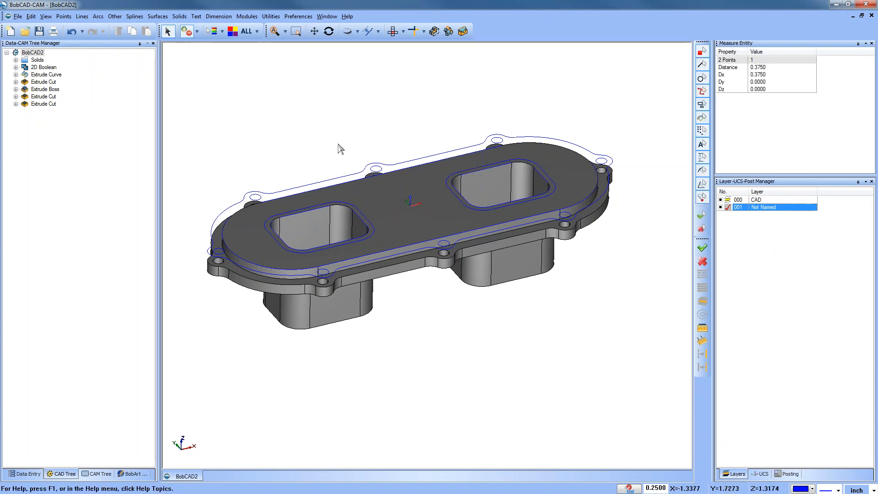
pyautogui.click(367, 179)
pyautogui.click(488, 180)
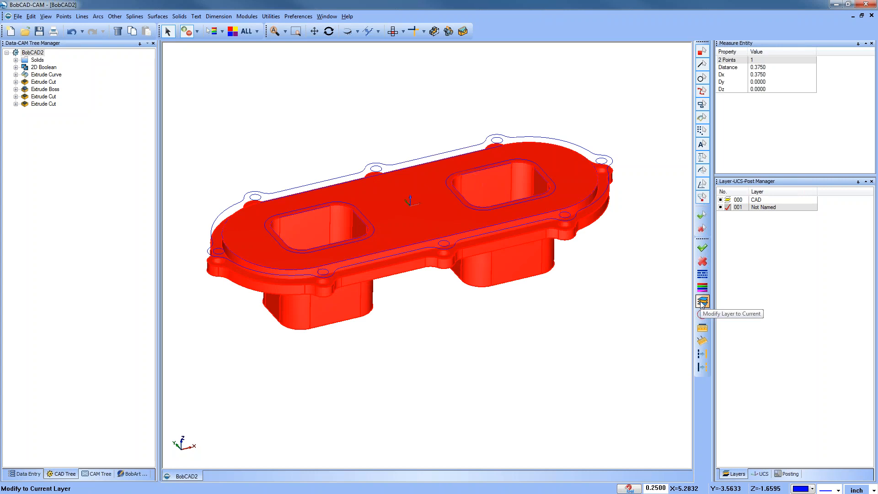
pyautogui.click(703, 302)
pyautogui.click(727, 201)
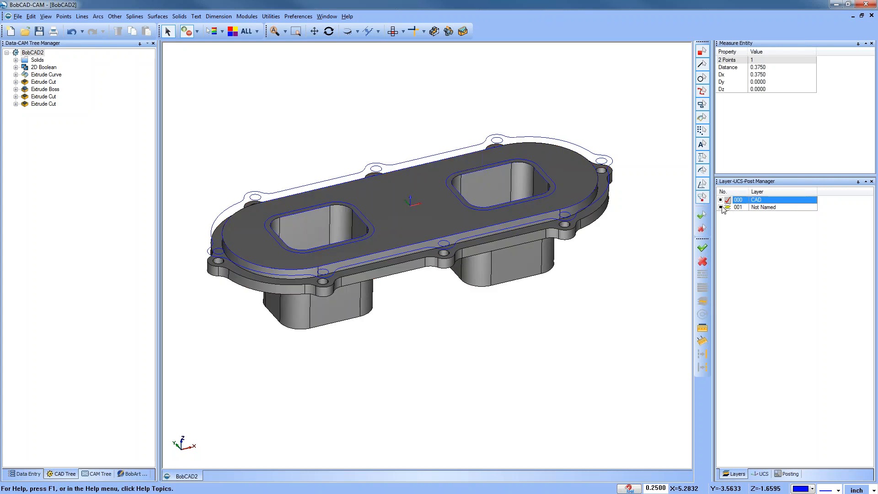
# Step: Make the unnamed layer 001 active and hide the CAD layer's wireframe geometry
pyautogui.click(727, 208)
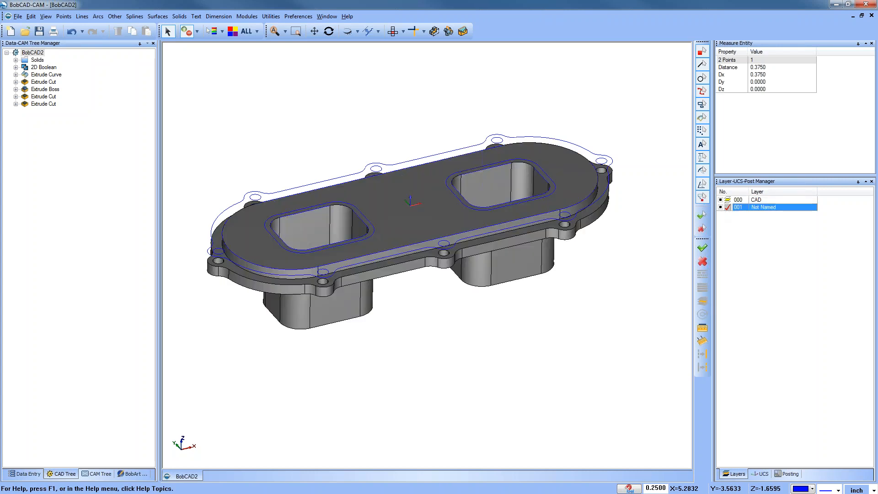
pyautogui.click(721, 200)
pyautogui.click(721, 200)
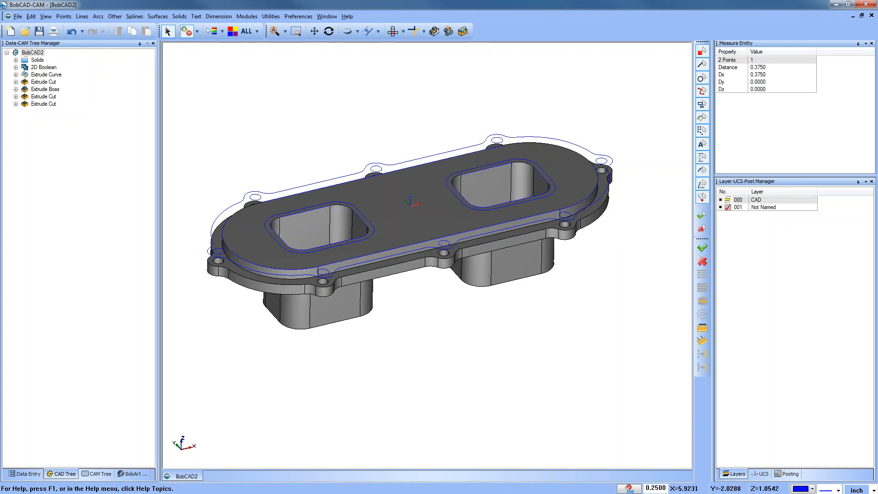
pyautogui.click(721, 200)
pyautogui.rightClick(338, 116)
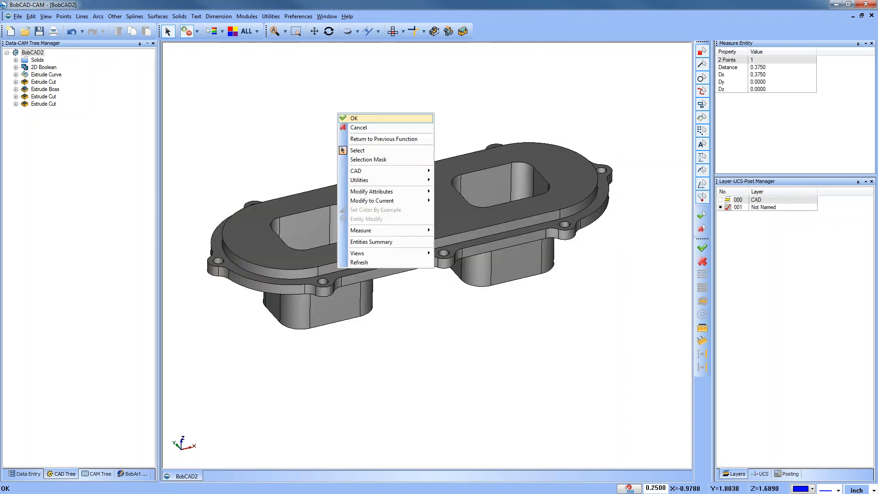
pyautogui.click(366, 128)
# Step: Start a constant solid fillet of radius 0.2500 with tangent propagation, selecting the left pocket's top rim edge
pyautogui.moveTo(409, 264); pyautogui.dragTo(446, 297, button='middle')
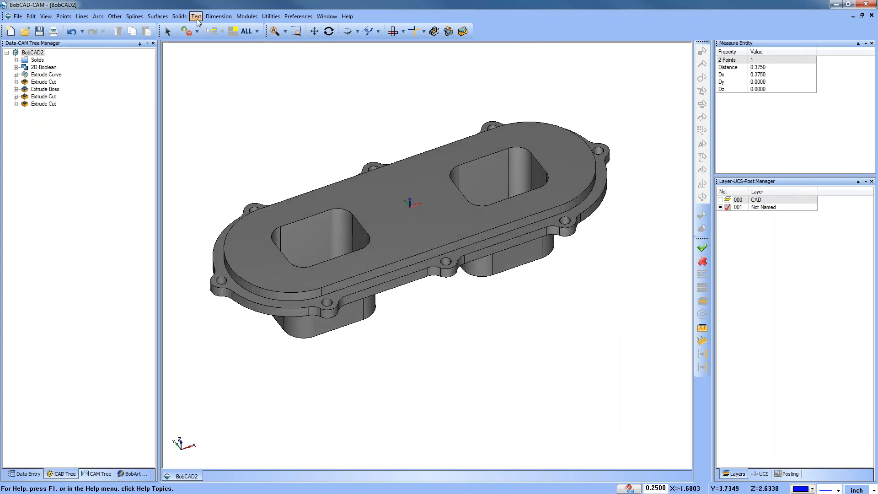
pyautogui.click(182, 17)
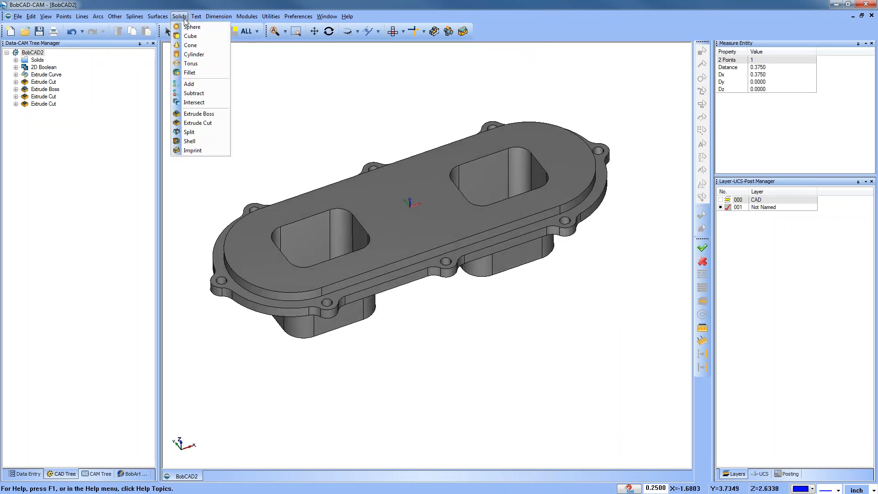
pyautogui.click(201, 74)
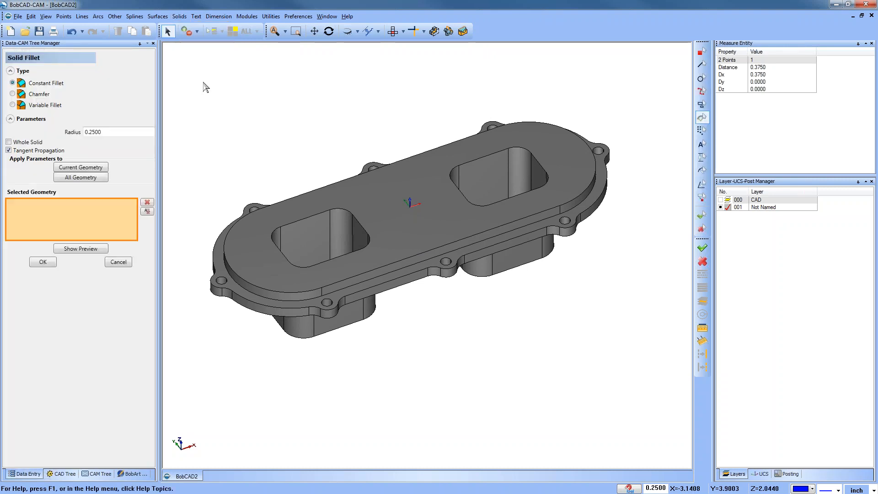
pyautogui.click(110, 132)
pyautogui.click(110, 131)
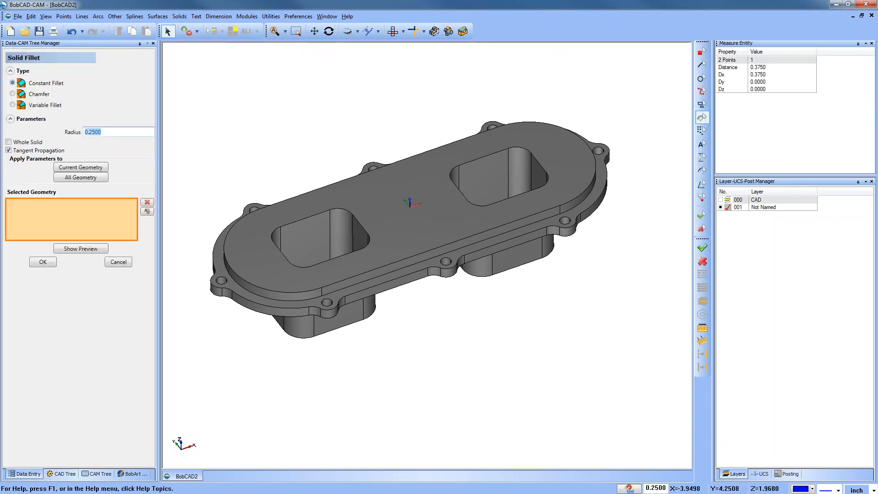
pyautogui.click(308, 221)
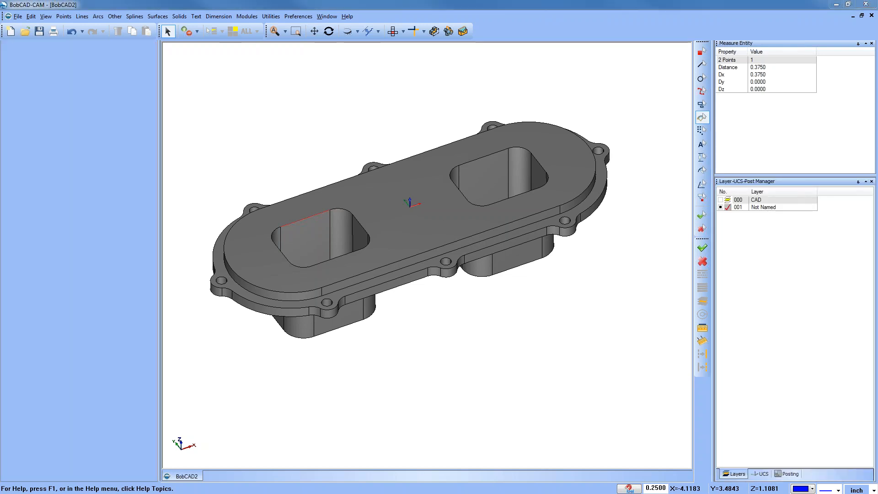
pyautogui.moveTo(4, 143); pyautogui.dragTo(53, 145)
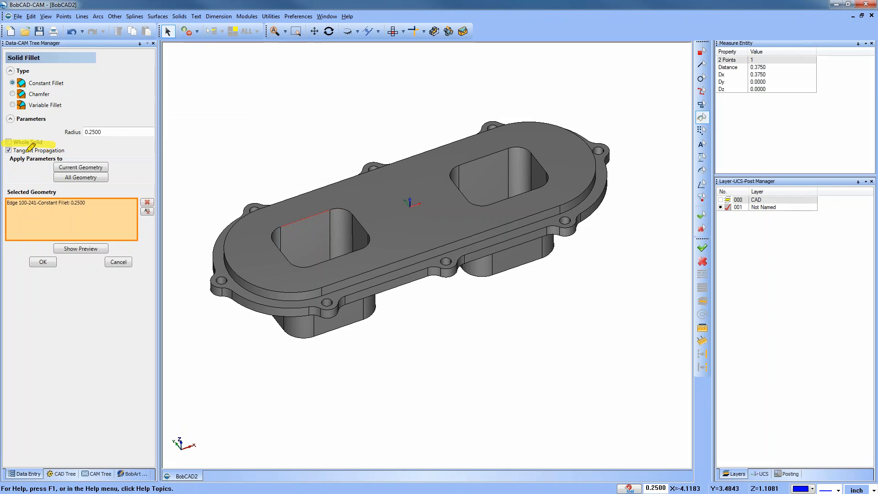
pyautogui.moveTo(14, 151); pyautogui.dragTo(80, 151)
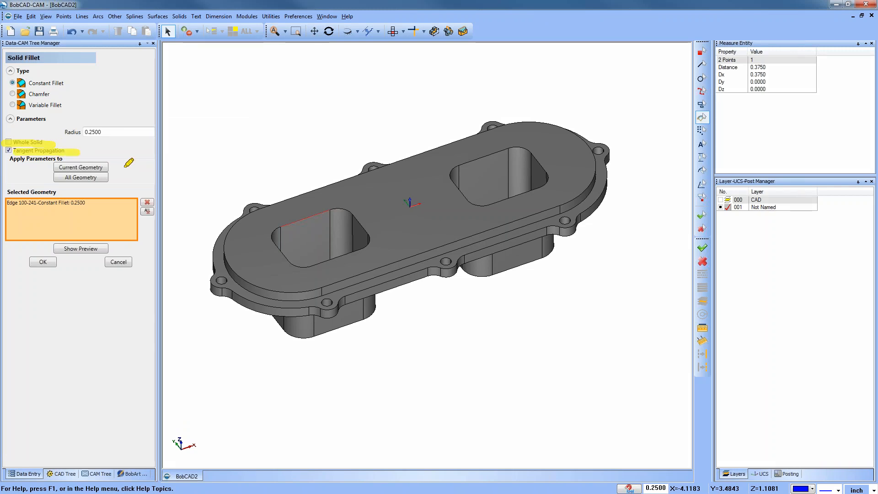
pyautogui.moveTo(284, 224)
pyautogui.mouseDown()
pyautogui.moveTo(351, 209)
pyautogui.moveTo(377, 237)
pyautogui.moveTo(353, 256)
pyautogui.moveTo(304, 266)
pyautogui.moveTo(271, 232)
pyautogui.moveTo(291, 222)
pyautogui.mouseUp()
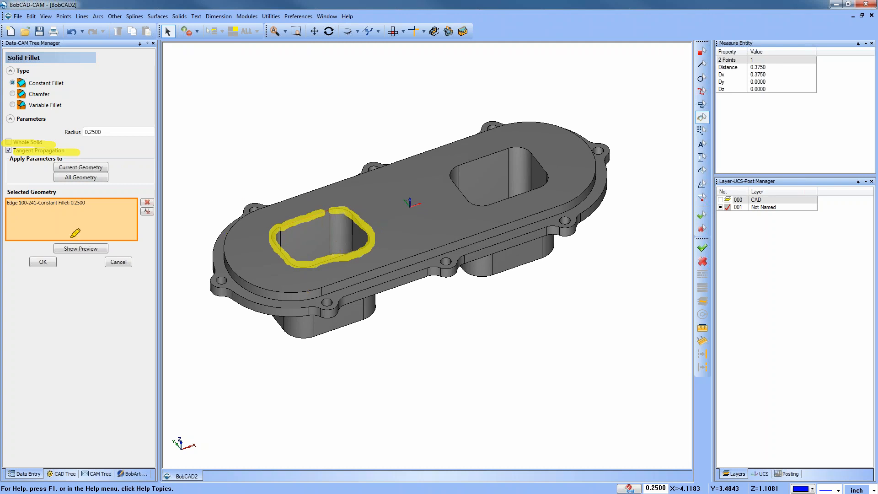
pyautogui.press('Escape')
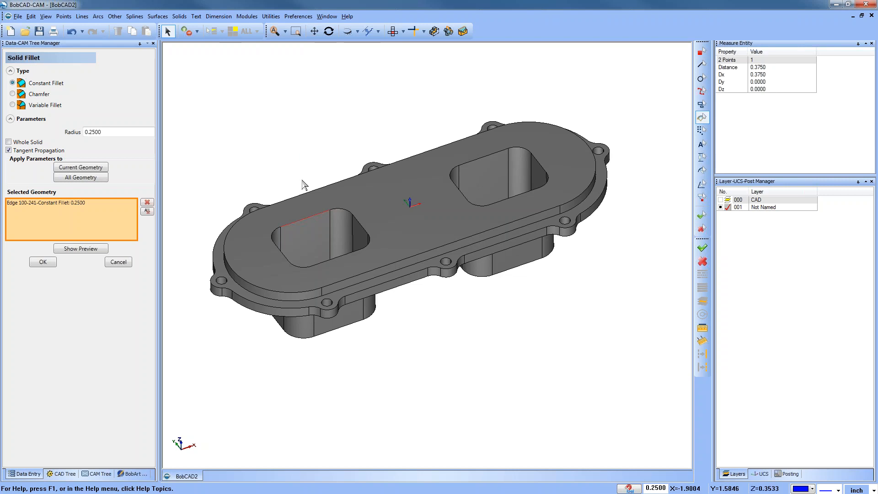
# Step: Add the right pocket's top rim edge to the fillet selection and preview the fillets
pyautogui.click(479, 160)
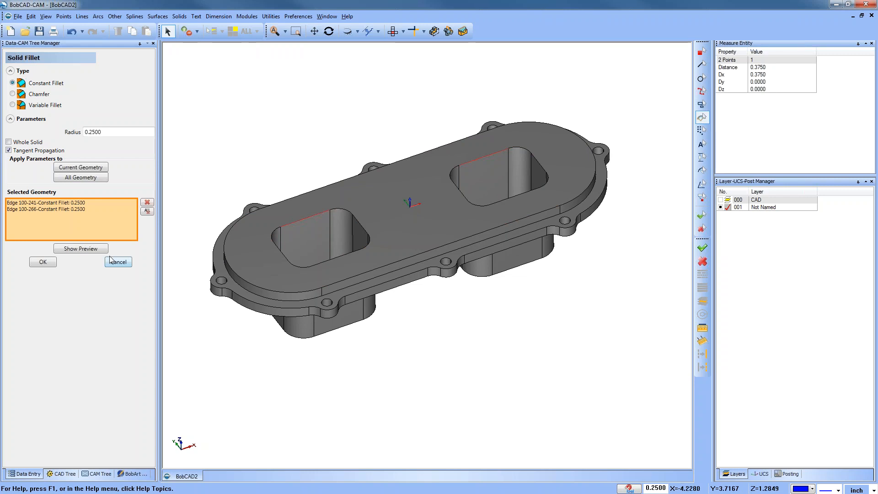
pyautogui.click(81, 250)
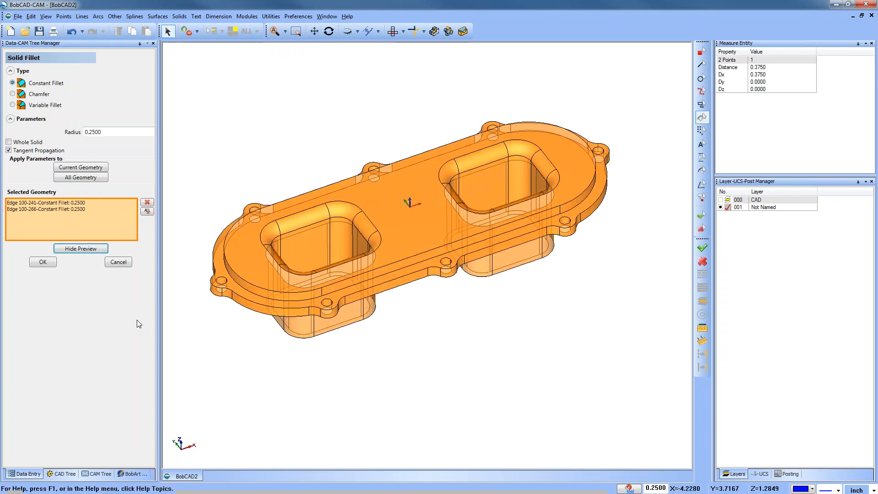
pyautogui.moveTo(455, 294); pyautogui.dragTo(481, 296, button='middle')
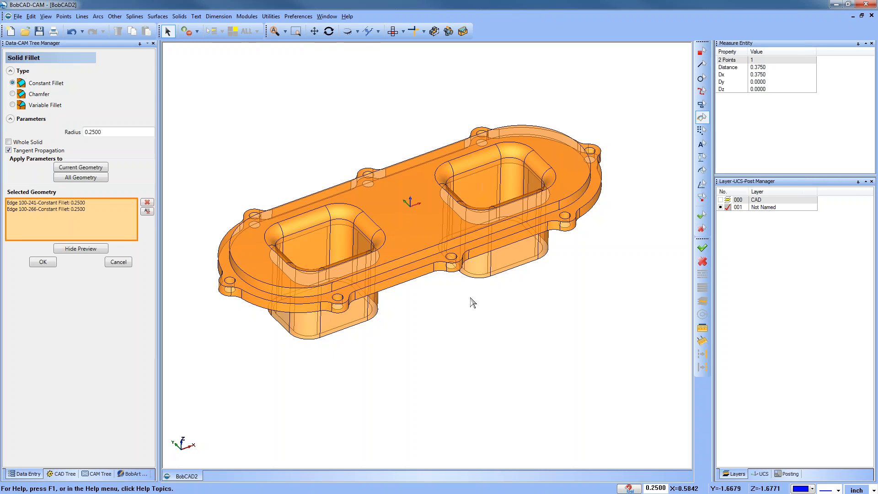
pyautogui.click(81, 249)
# Step: Try a fillet radius of 1.0000 on all selected edges, checking each listed edge and the preview
pyautogui.click(109, 131)
pyautogui.write('1')
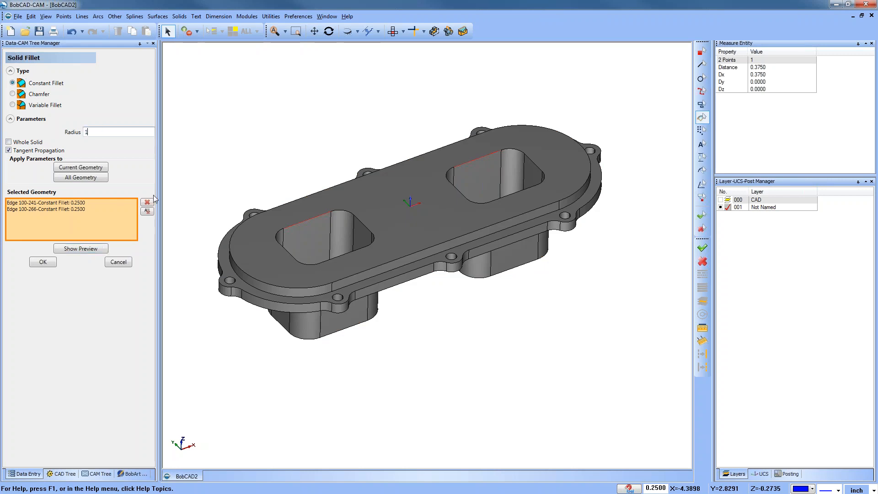
pyautogui.click(84, 178)
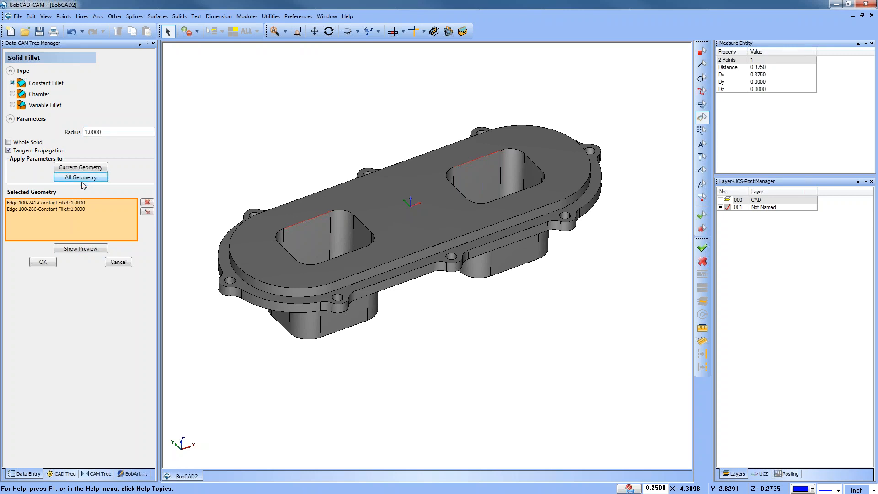
pyautogui.click(68, 204)
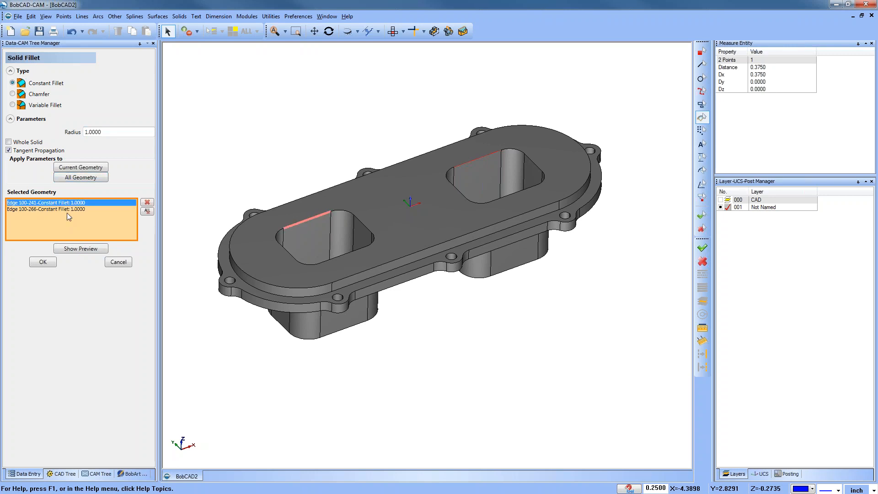
pyautogui.click(65, 209)
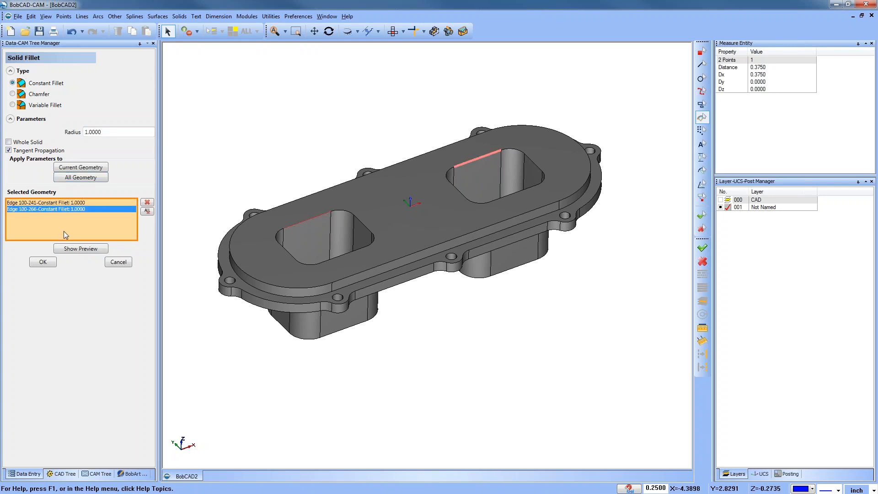
pyautogui.click(80, 248)
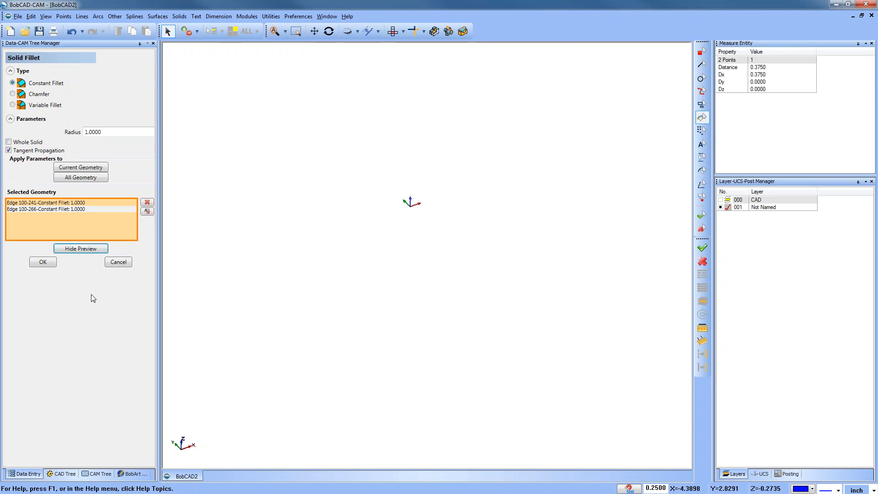
pyautogui.click(83, 251)
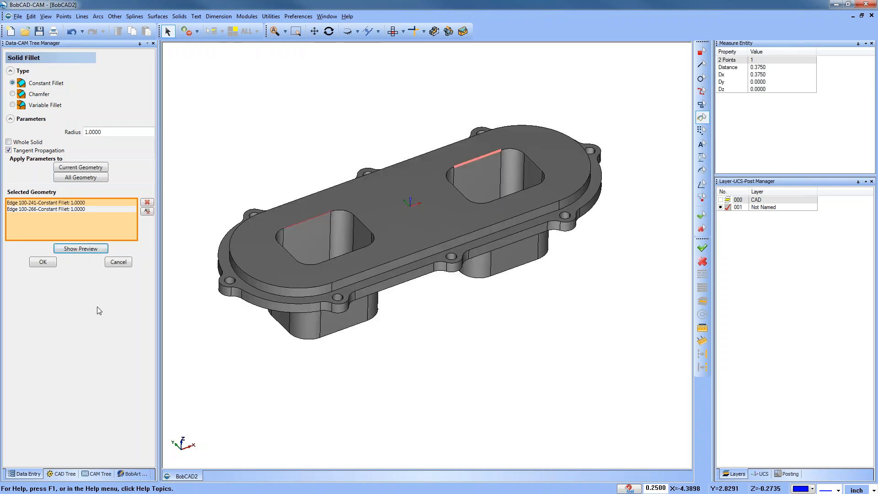
# Step: Set the fillet radius to 0.7500 for all selected edges and inspect the preview from several angles
pyautogui.moveTo(109, 132); pyautogui.dragTo(44, 135)
pyautogui.write('.75')
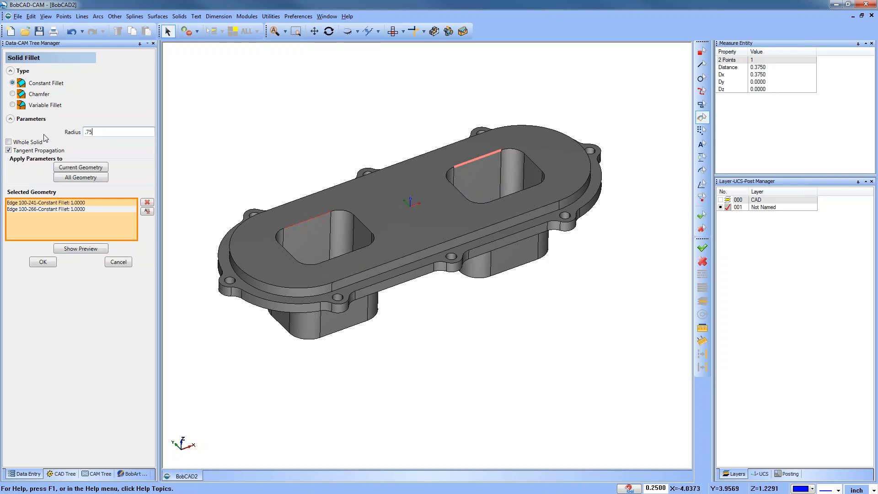
pyautogui.click(84, 177)
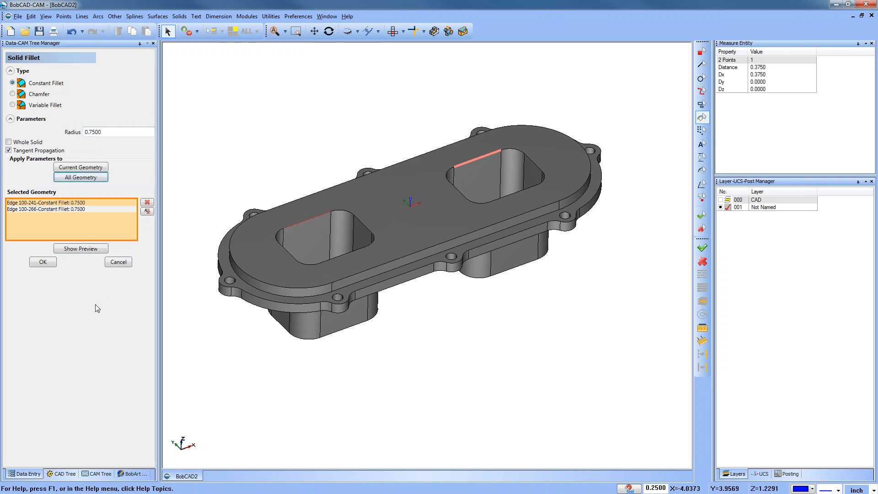
pyautogui.click(82, 247)
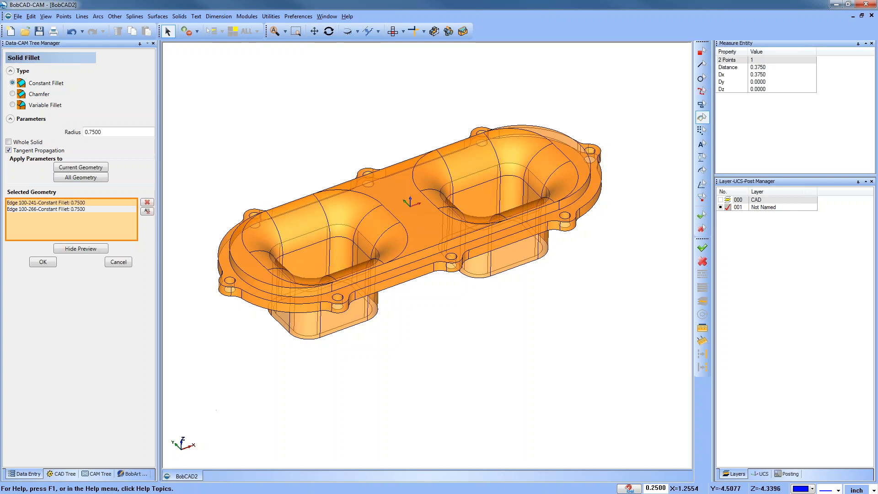
pyautogui.moveTo(476, 344); pyautogui.dragTo(487, 360, button='middle')
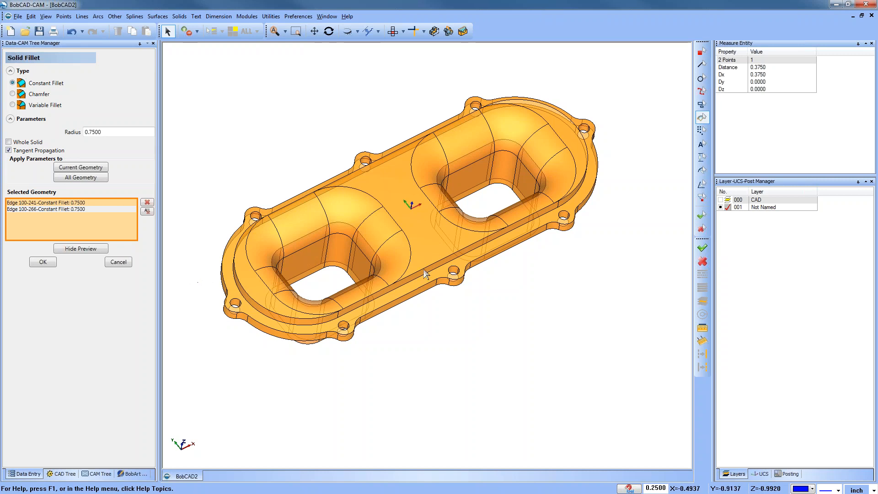
pyautogui.moveTo(453, 341); pyautogui.dragTo(437, 217, button='middle')
pyautogui.moveTo(434, 256); pyautogui.dragTo(437, 363, button='middle')
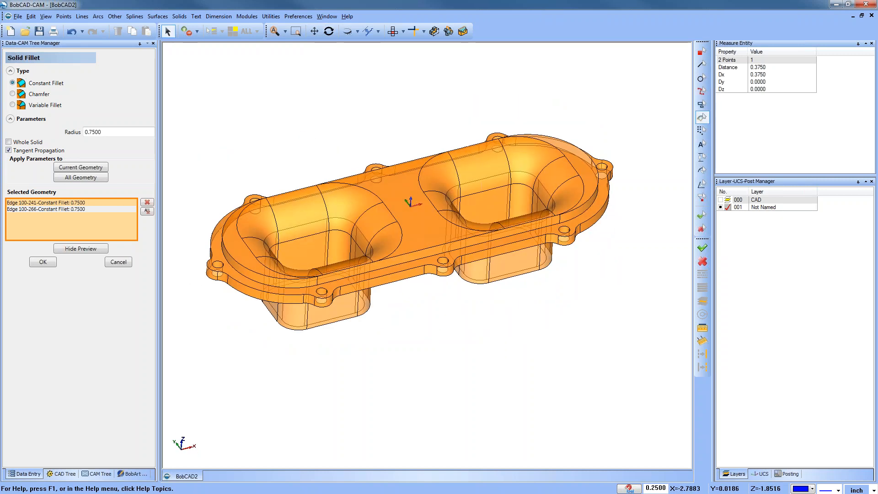
pyautogui.click(76, 249)
# Step: Add the outer base edges of both pocket bosses to the 0.7500 fillet selection and inspect the preview
pyautogui.moveTo(486, 378); pyautogui.dragTo(481, 318, button='middle')
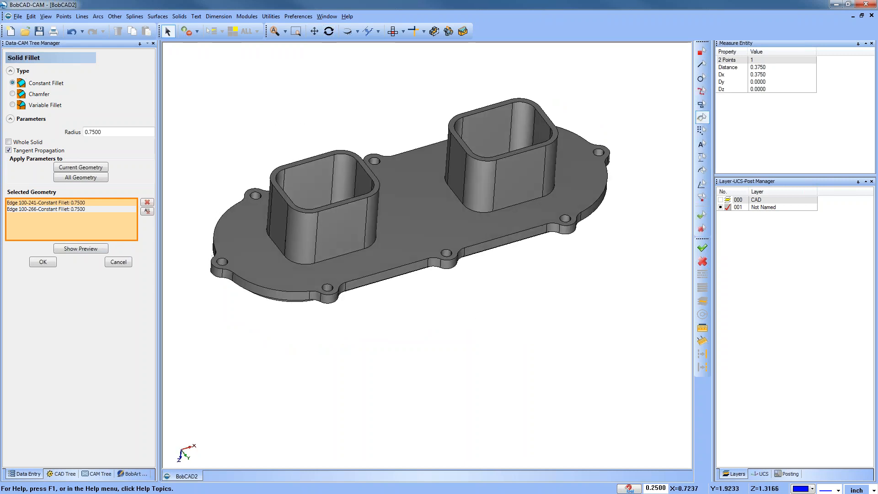
pyautogui.click(275, 247)
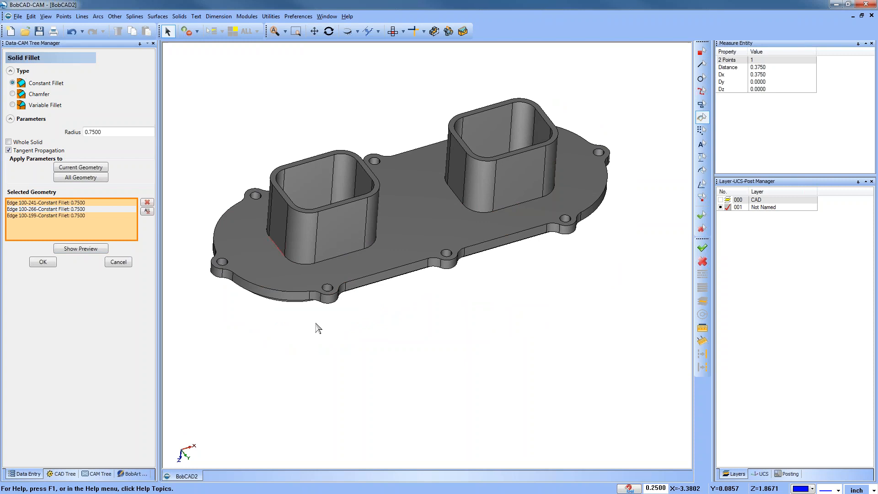
pyautogui.click(454, 192)
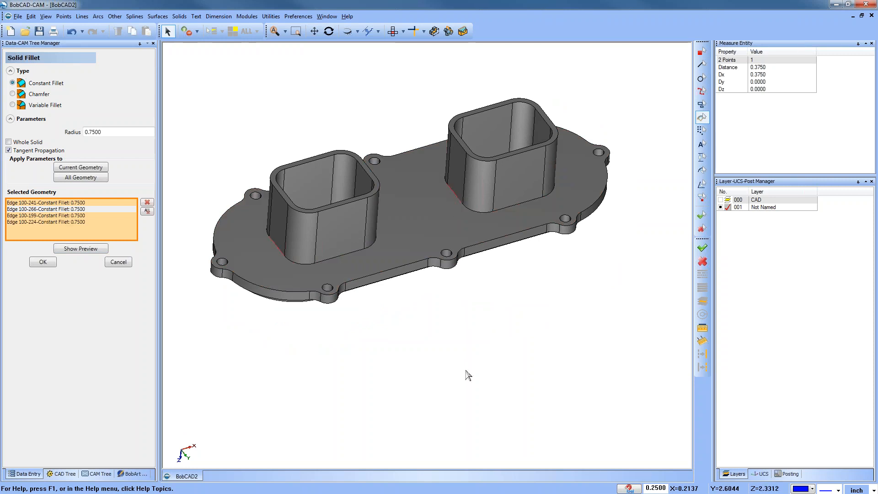
pyautogui.click(78, 250)
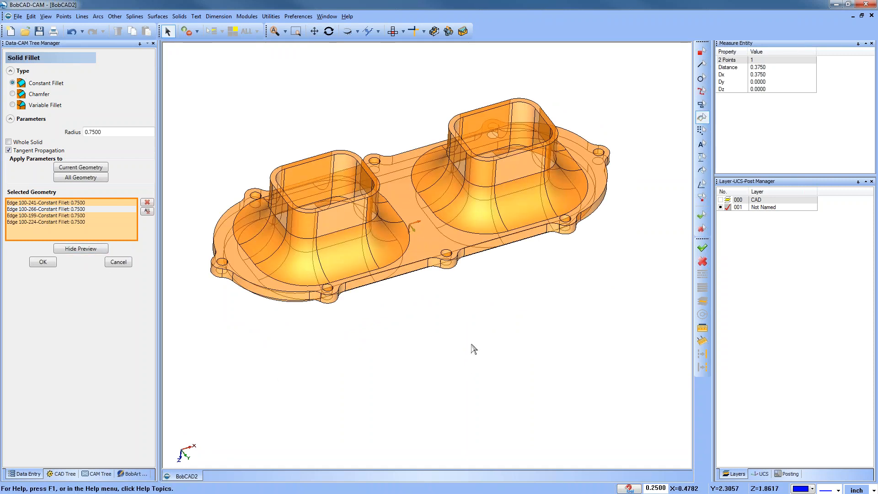
pyautogui.moveTo(478, 353); pyautogui.dragTo(474, 376, button='middle')
pyautogui.moveTo(446, 278); pyautogui.dragTo(489, 271, button='middle')
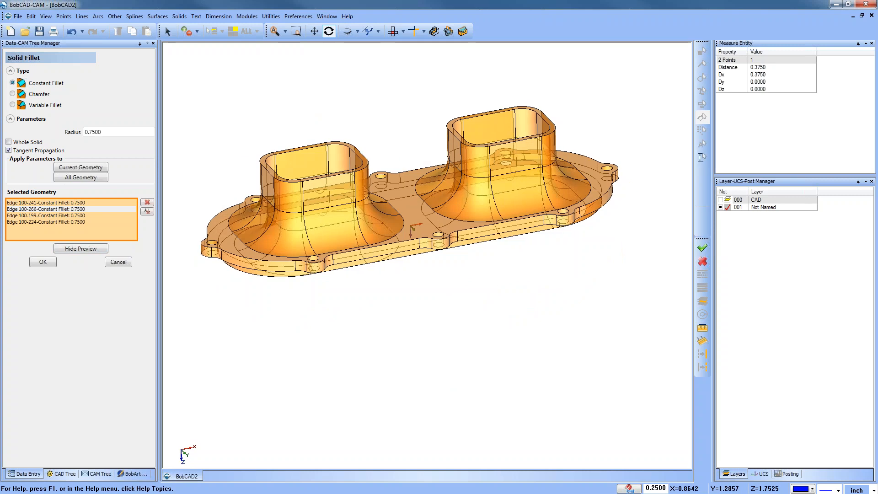
pyautogui.click(88, 251)
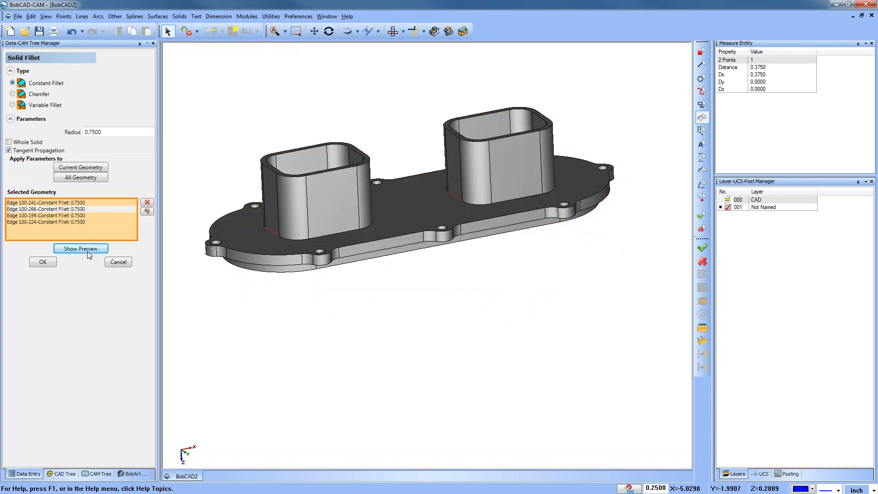
# Step: Set the fillet radius of only the first listed edge, the left pocket's top rim, to 0.3750
pyautogui.click(80, 204)
pyautogui.click(80, 209)
pyautogui.click(80, 203)
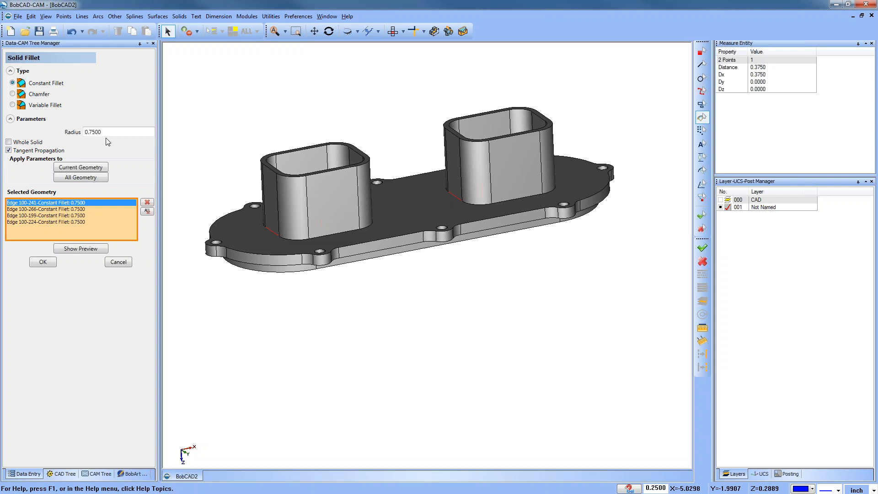
pyautogui.doubleClick(94, 132)
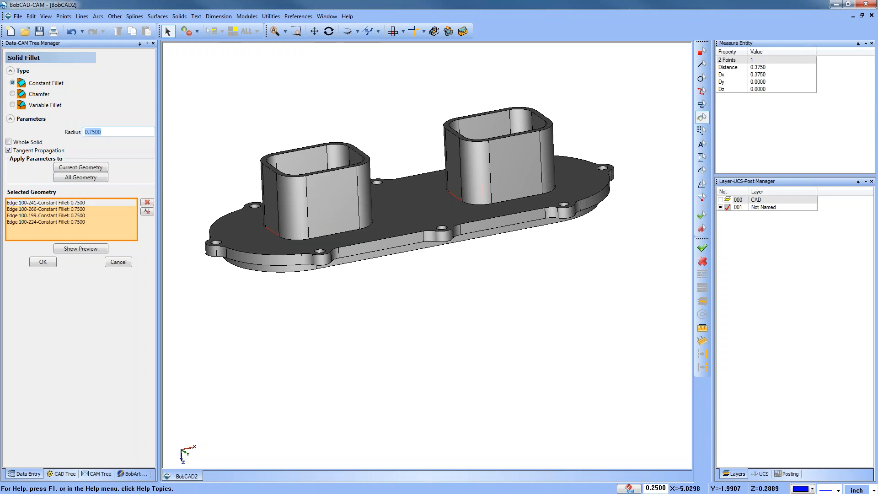
pyautogui.click(100, 168)
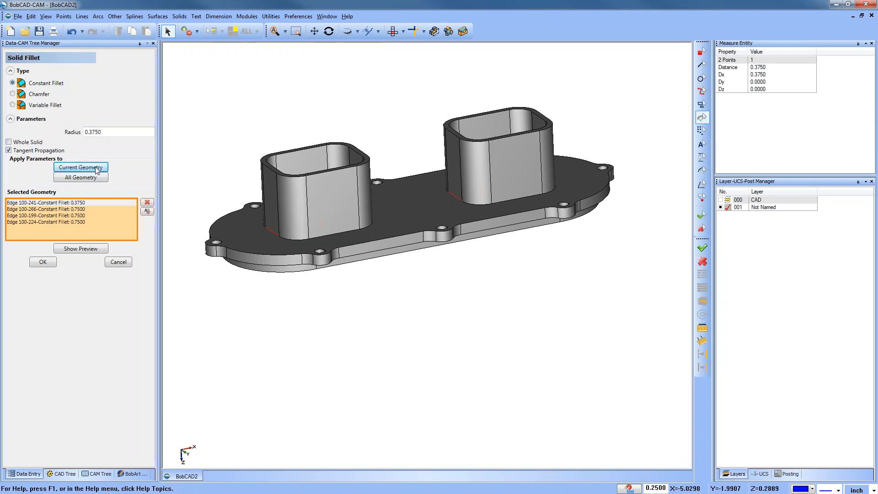
# Step: Set the fillet radius of only the first listed edge, the left pocket's top rim, back to 0.7500
pyautogui.click(82, 209)
pyautogui.moveTo(467, 336); pyautogui.dragTo(473, 179, button='middle')
pyautogui.moveTo(471, 183); pyautogui.dragTo(460, 355, button='middle')
pyautogui.click(86, 203)
pyautogui.doubleClick(96, 133)
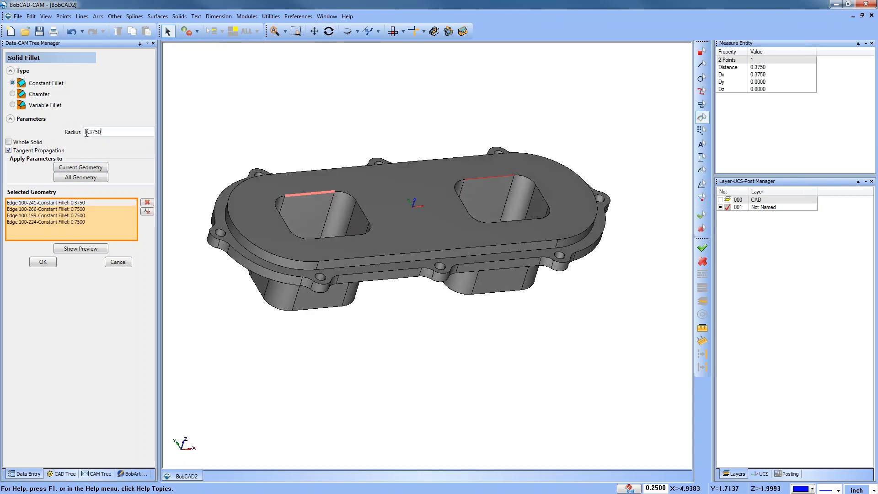
pyautogui.write('.75')
pyautogui.click(97, 169)
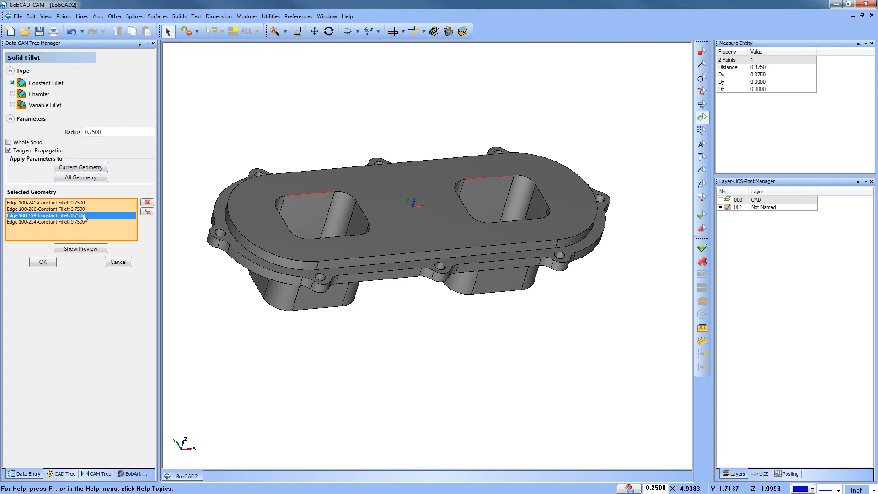
# Step: Examine the boss base edges in shaded and wireframe display to identify which listed fillet entries belong to them
pyautogui.moveTo(378, 337); pyautogui.dragTo(265, 269, button='middle')
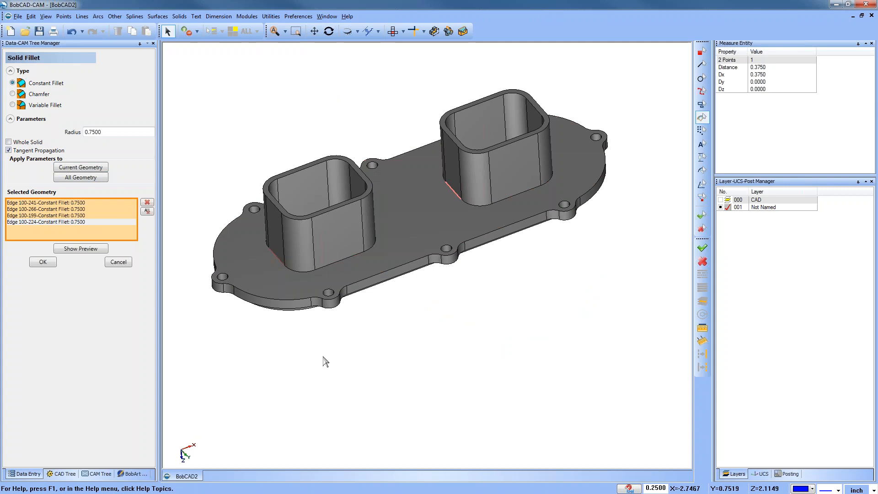
pyautogui.scroll(6, 281, 366)
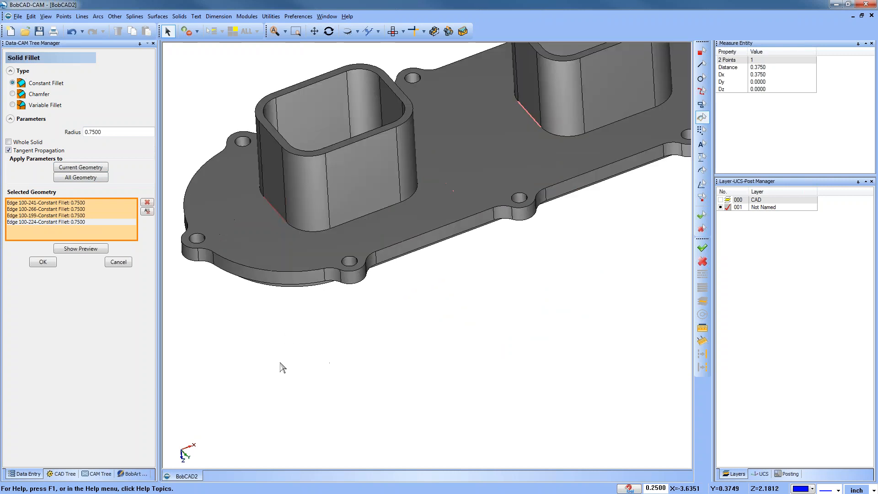
pyautogui.moveTo(439, 375)
pyautogui.mouseDown(button='middle')
pyautogui.moveTo(478, 365)
pyautogui.moveTo(473, 349)
pyautogui.moveTo(545, 158)
pyautogui.mouseUp(button='middle')
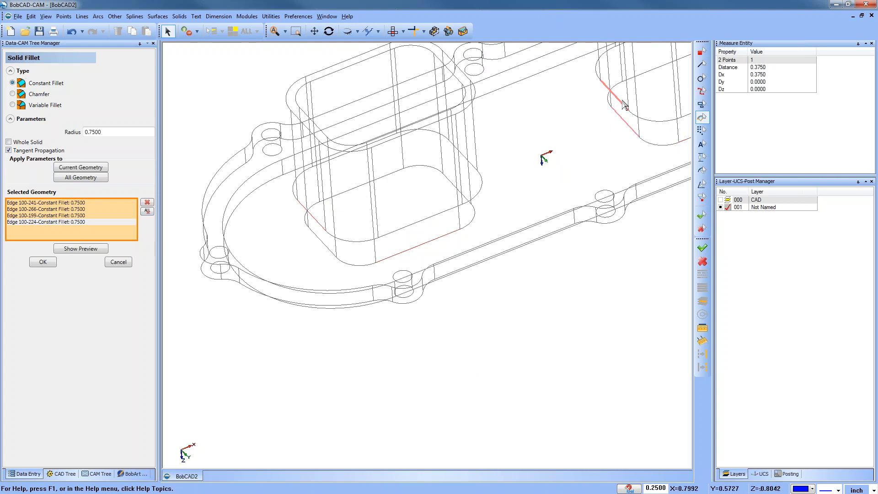
pyautogui.keyDown('ctrl'); pyautogui.moveTo(590, 145); pyautogui.dragTo(532, 192, button='middle'); pyautogui.keyUp('ctrl')
pyautogui.scroll(4, 502, 196)
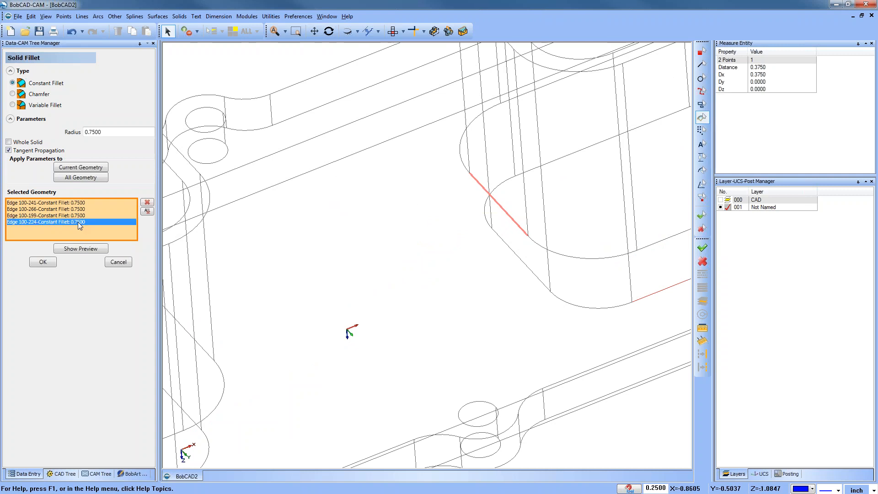
pyautogui.scroll(-4, 475, 269)
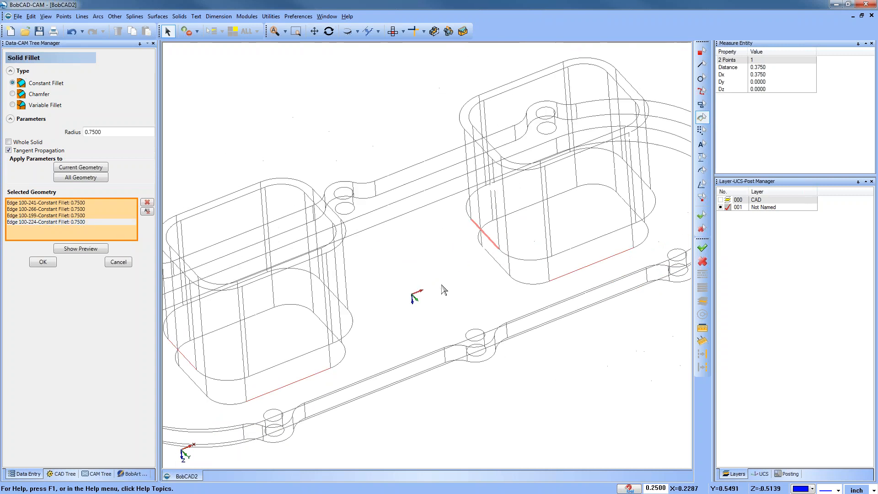
pyautogui.keyDown('ctrl'); pyautogui.moveTo(484, 255); pyautogui.dragTo(563, 177, button='middle'); pyautogui.keyUp('ctrl')
pyautogui.click(68, 216)
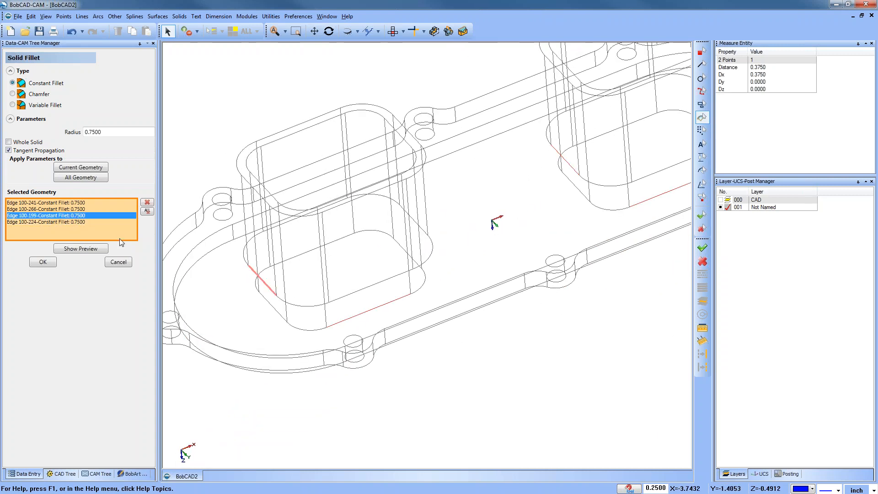
pyautogui.hotkey('ctrl', 'w')
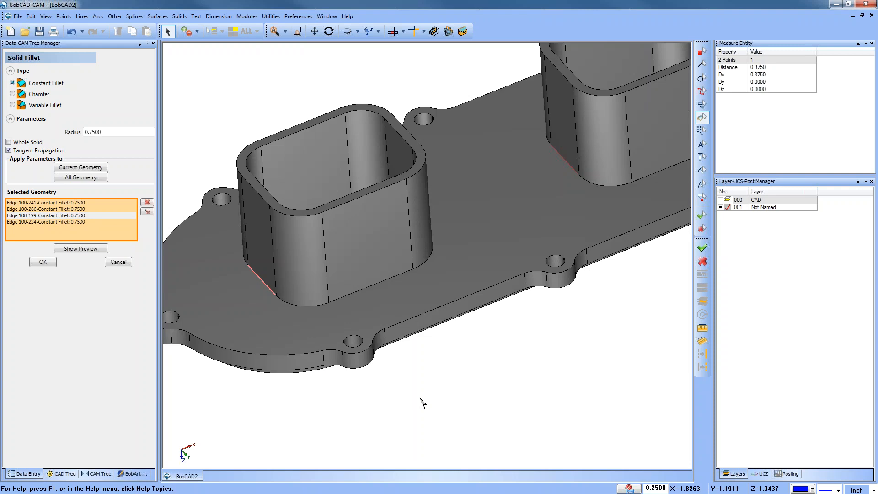
# Step: Set the fillet radius of the two boss base edges, the third and fourth listed entries, to 0.3750
pyautogui.click(79, 217)
pyautogui.doubleClick(105, 132)
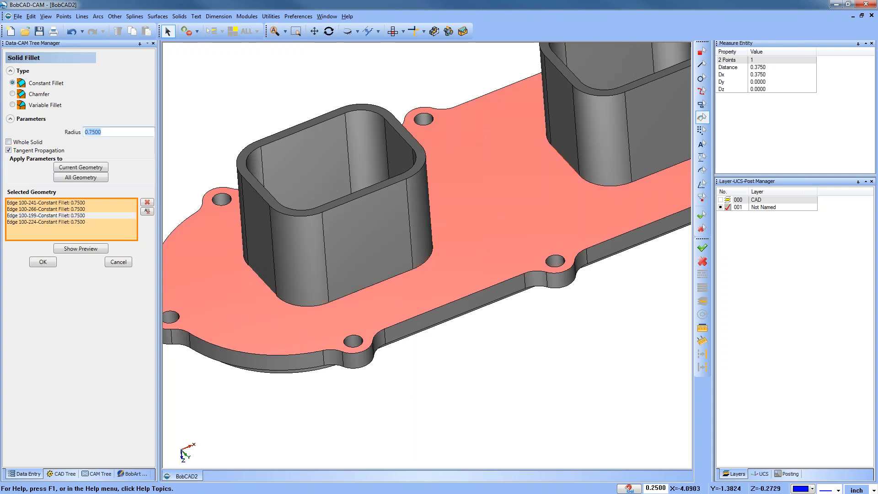
pyautogui.write('.375')
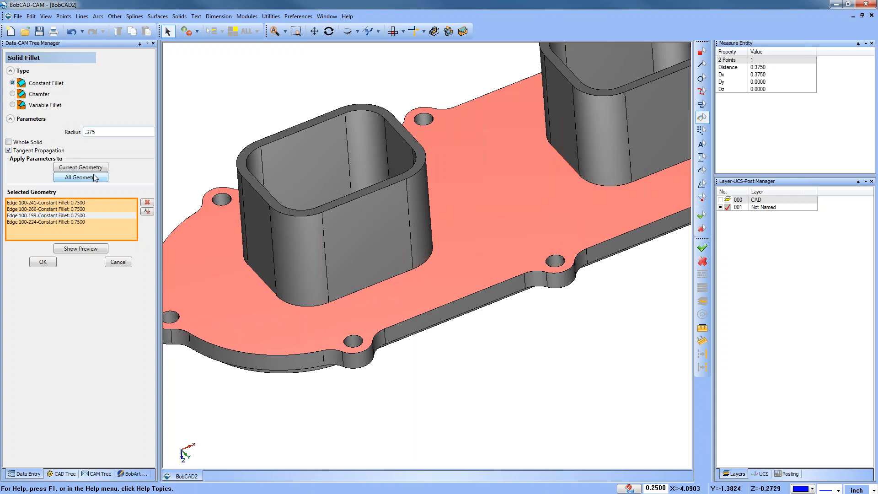
pyautogui.click(96, 171)
pyautogui.click(80, 222)
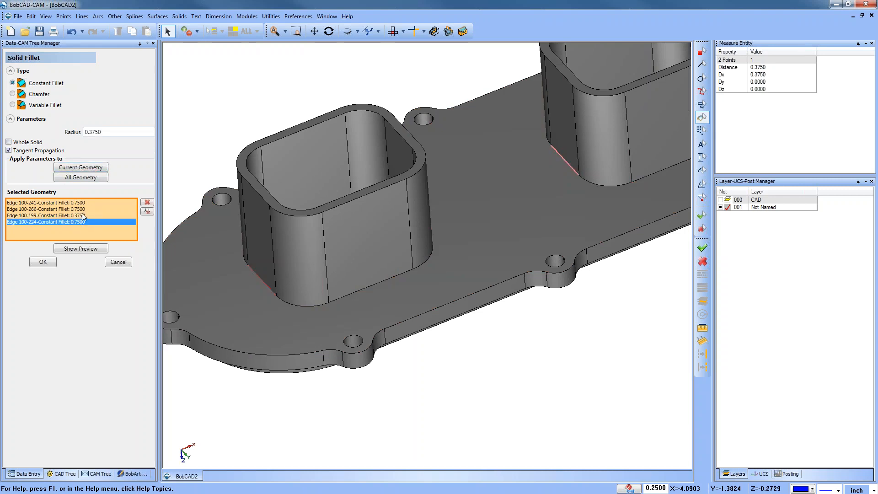
pyautogui.click(91, 170)
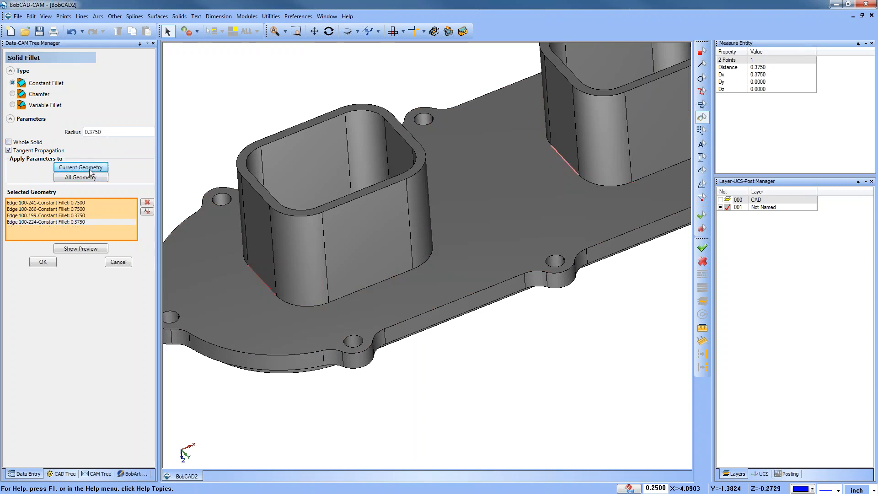
# Step: Preview the combined fillets from both sides, apply them to the solid and close the fillet command
pyautogui.scroll(-5, 515, 341)
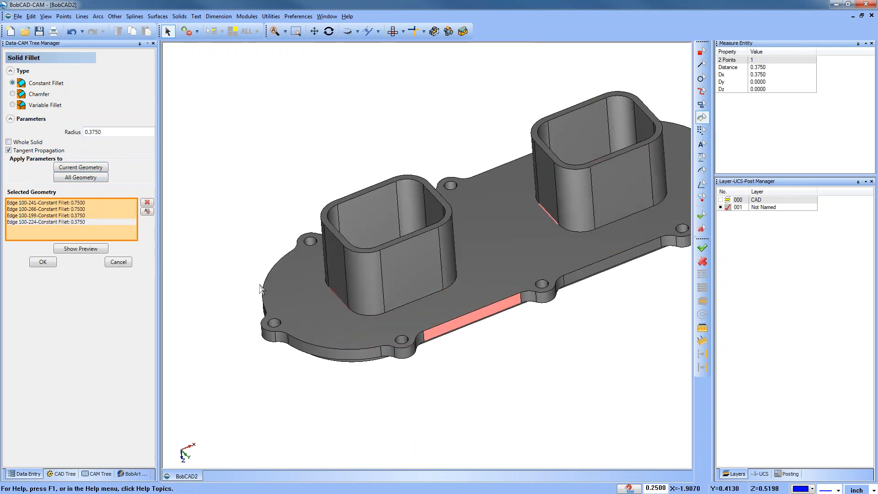
pyautogui.click(80, 248)
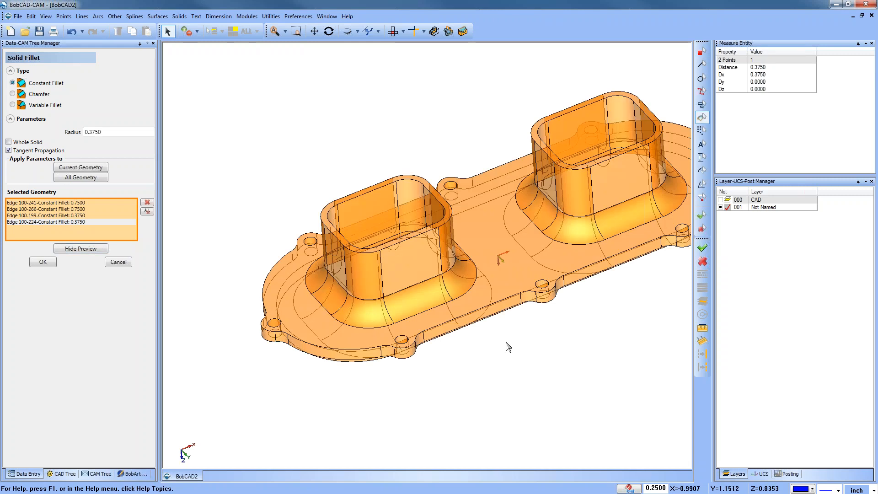
pyautogui.moveTo(529, 349); pyautogui.dragTo(477, 284, button='middle')
pyautogui.keyDown('ctrl'); pyautogui.moveTo(546, 327); pyautogui.dragTo(506, 339, button='middle'); pyautogui.keyUp('ctrl')
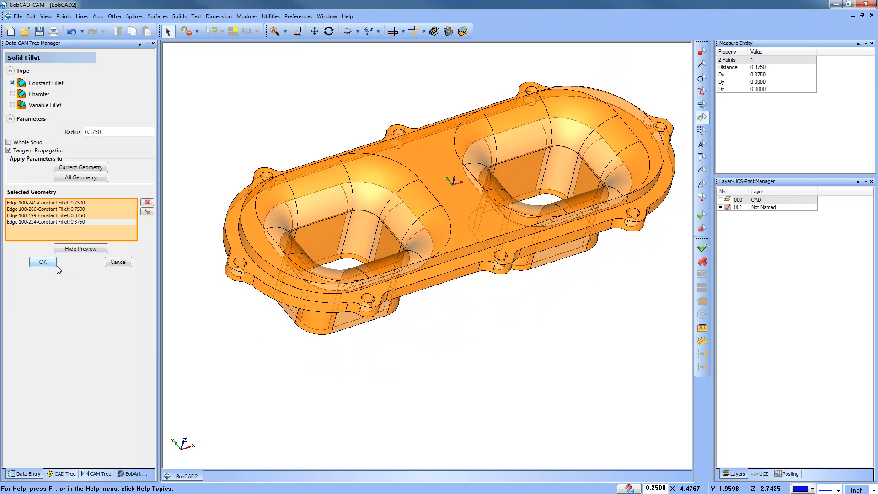
pyautogui.click(43, 262)
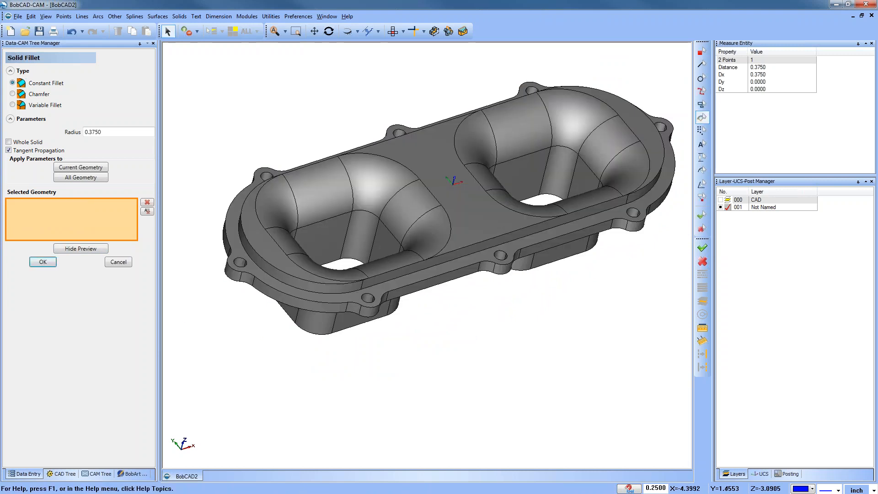
pyautogui.click(118, 262)
# Step: Undo the solid fillet just applied to the pocket rims and boss bases
pyautogui.moveTo(465, 296); pyautogui.dragTo(476, 351, button='middle')
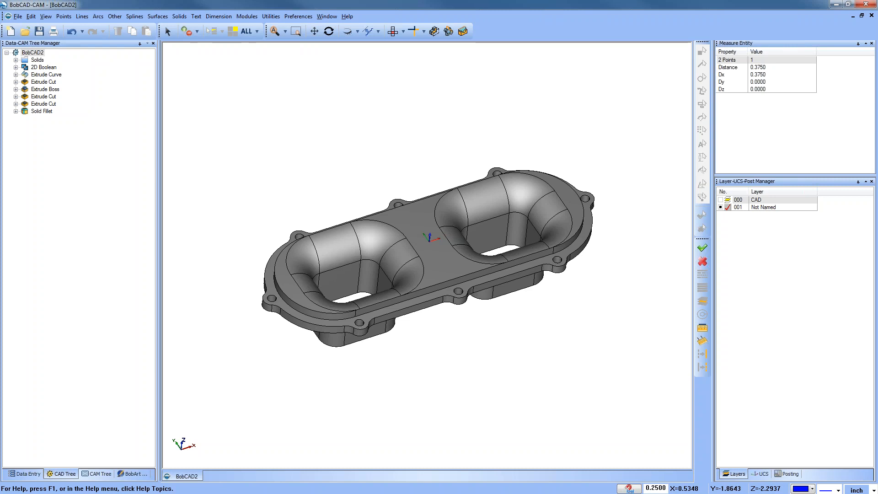
pyautogui.click(72, 32)
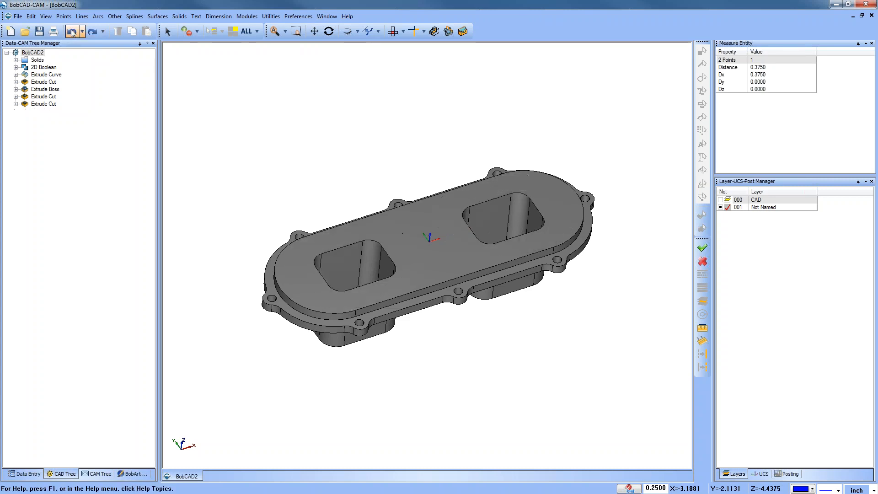
pyautogui.moveTo(486, 300); pyautogui.dragTo(424, 261, button='middle')
# Step: Try a variable fillet with radius 0.3750 and end radius 0.2500 on the left pocket's top rim and inspect its preview
pyautogui.click(179, 16)
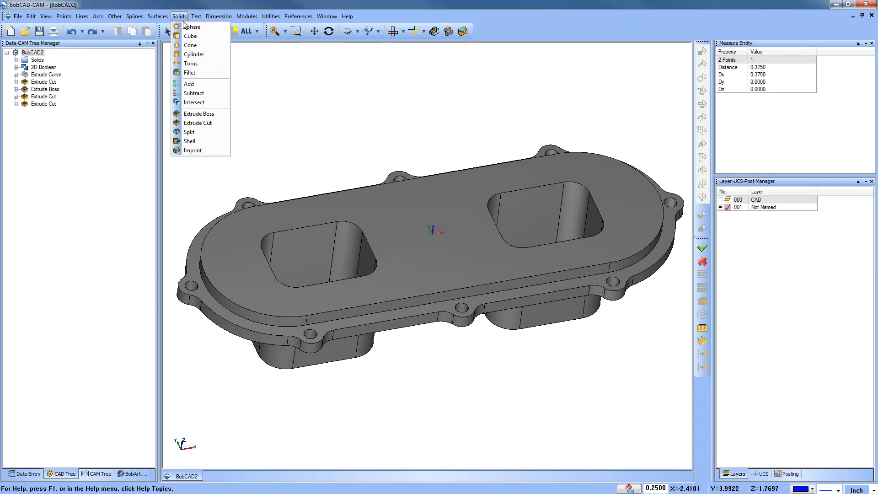
pyautogui.click(192, 65)
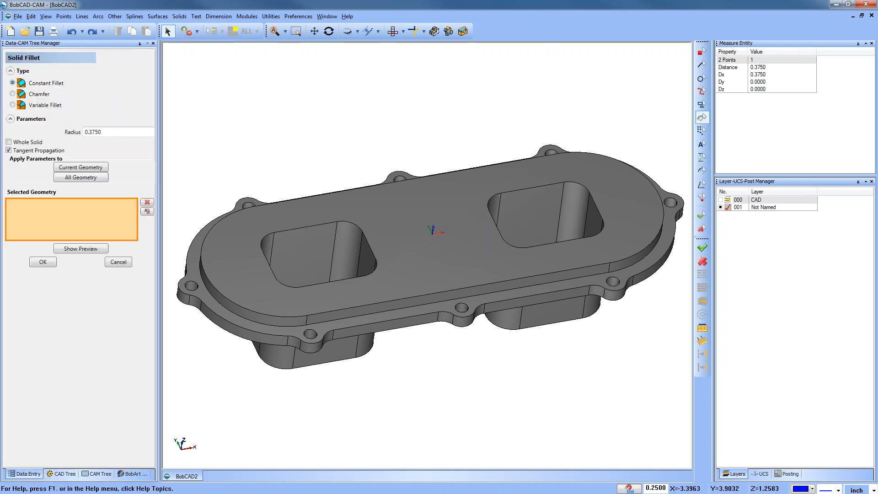
pyautogui.click(13, 104)
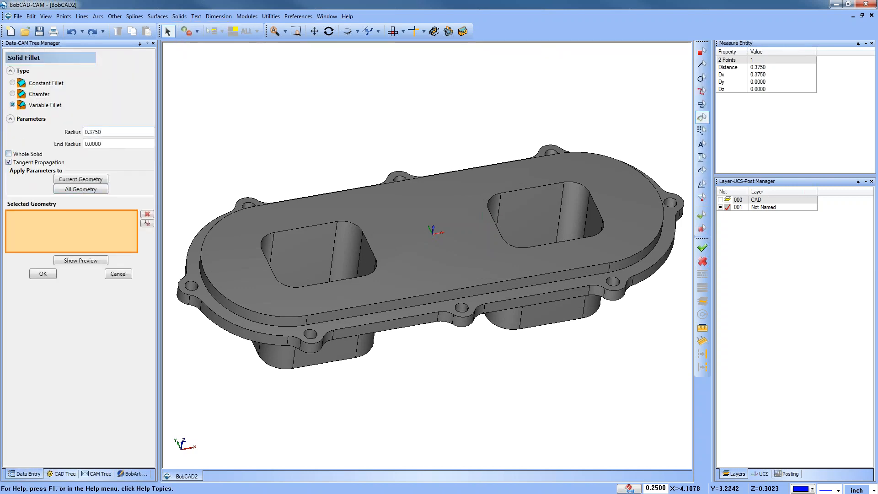
pyautogui.doubleClick(107, 132)
pyautogui.doubleClick(125, 144)
pyautogui.write('.25')
pyautogui.click(309, 227)
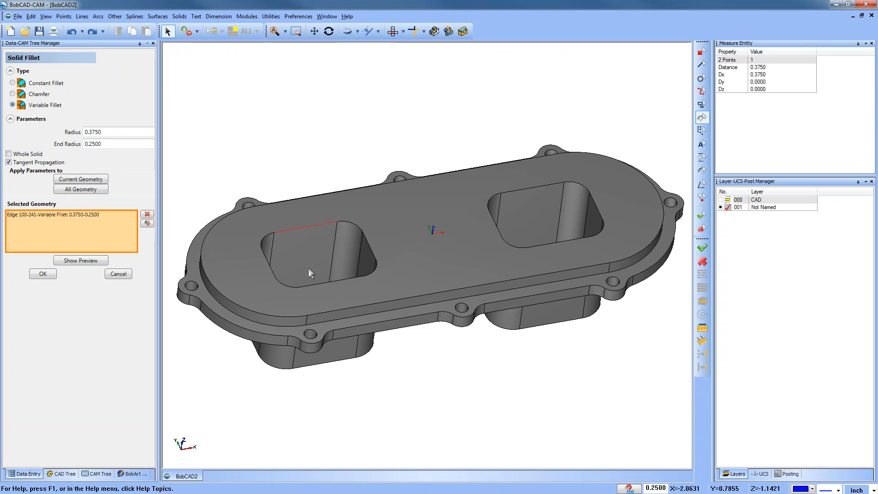
pyautogui.click(82, 261)
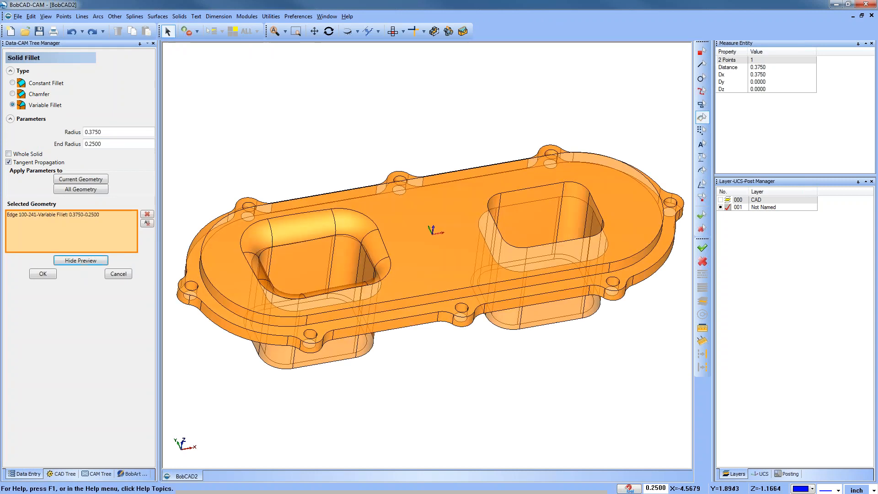
pyautogui.moveTo(437, 300); pyautogui.dragTo(472, 333, button='middle')
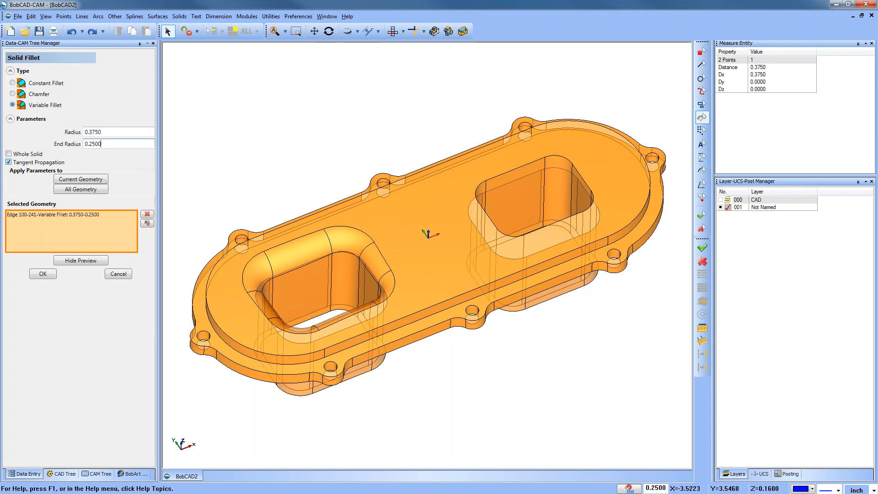
pyautogui.click(121, 273)
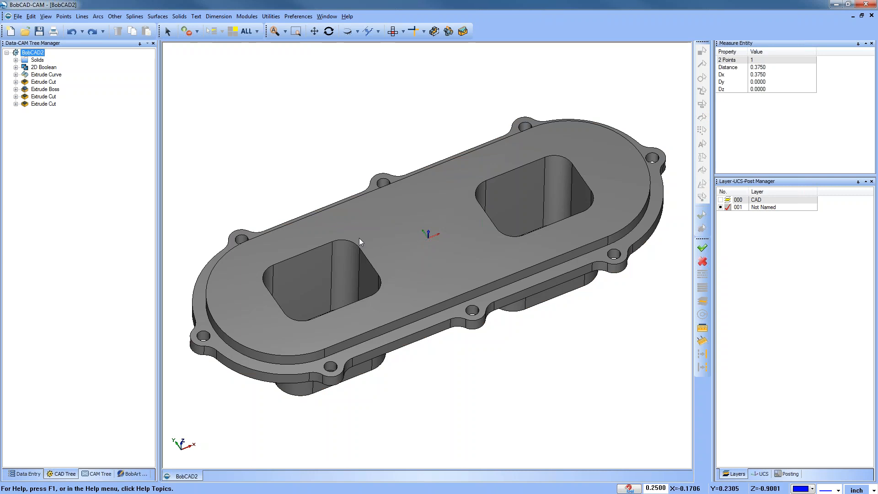
# Step: Set up a constant solid fillet of radius 0.7500 on the top rims of both pockets and check its preview
pyautogui.click(182, 16)
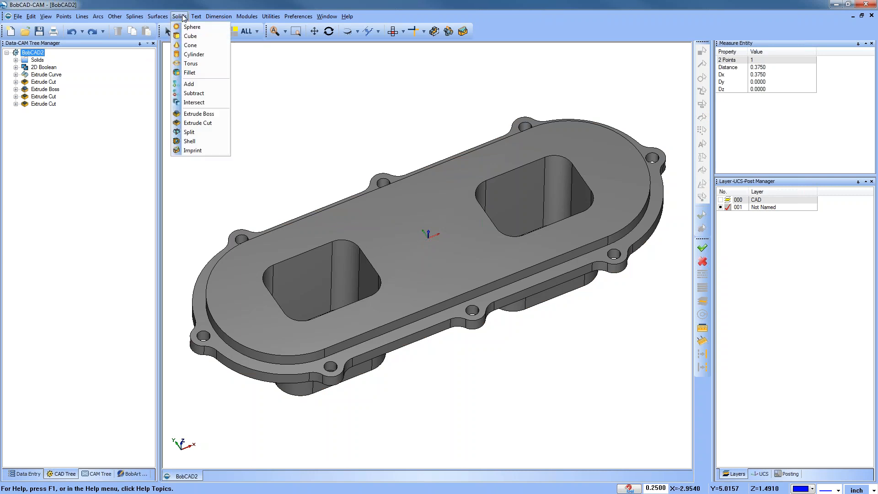
pyautogui.click(203, 75)
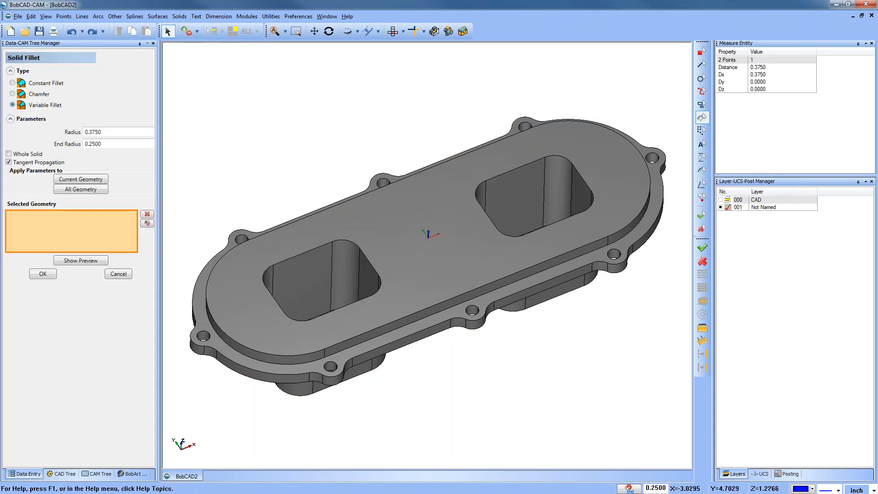
pyautogui.click(13, 84)
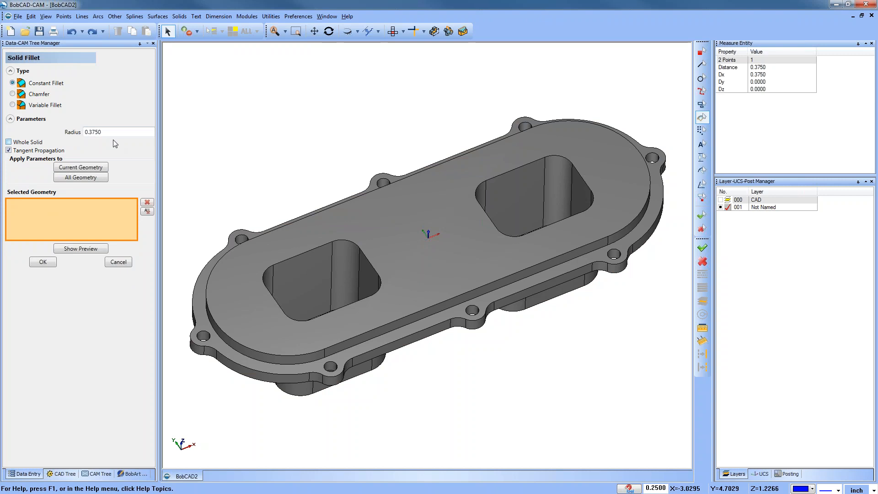
pyautogui.moveTo(103, 132); pyautogui.dragTo(9, 133)
pyautogui.write('.75')
pyautogui.press('Return')
pyautogui.click(311, 250)
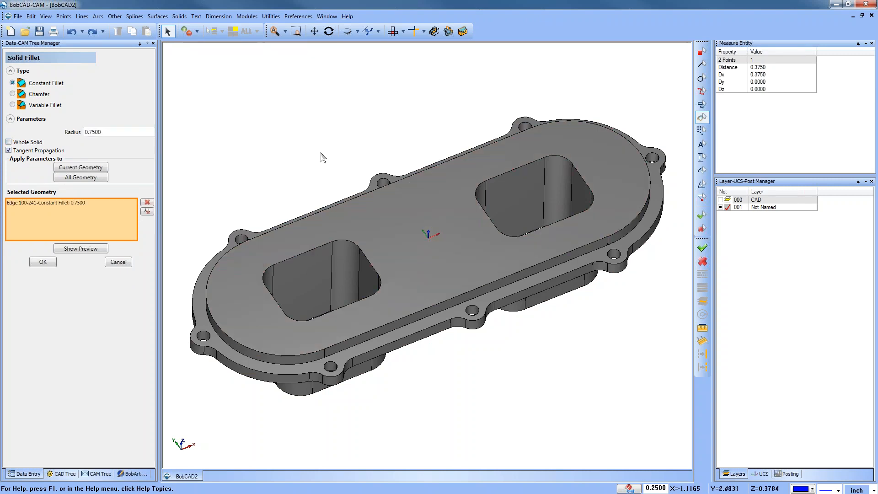
pyautogui.click(516, 170)
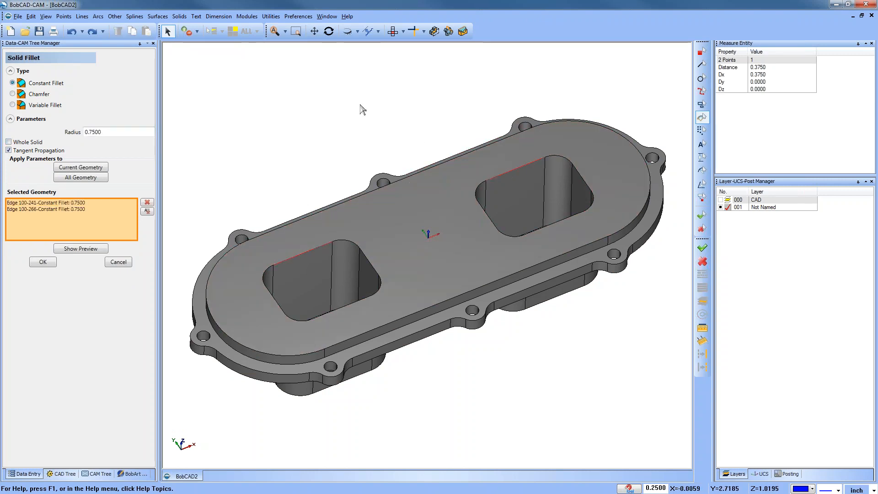
pyautogui.click(80, 248)
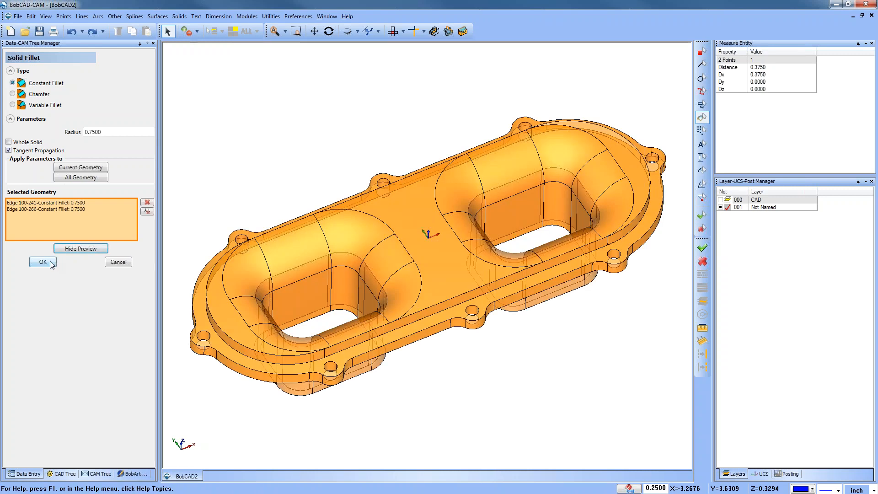
pyautogui.click(74, 250)
# Step: Add a constant fillet of radius 0.3750 on the outer base edges of both square bosses
pyautogui.moveTo(378, 325); pyautogui.dragTo(473, 163, button='middle')
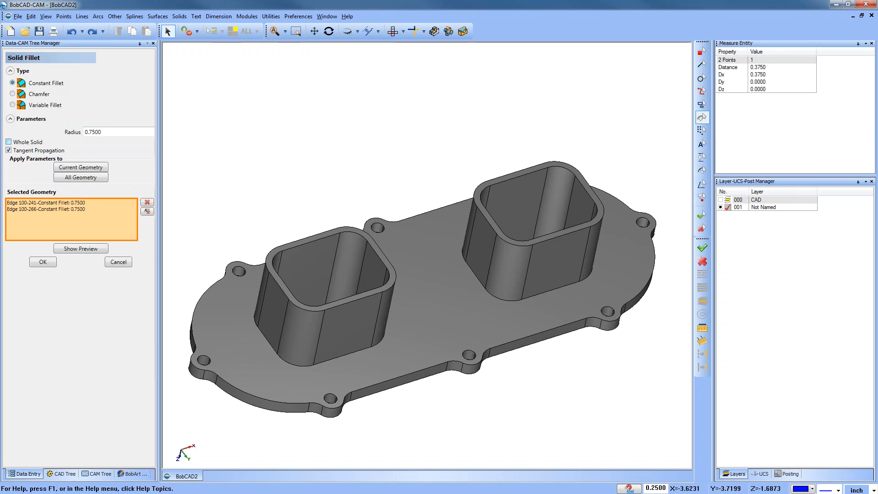
pyautogui.doubleClick(112, 132)
pyautogui.write('0.3750')
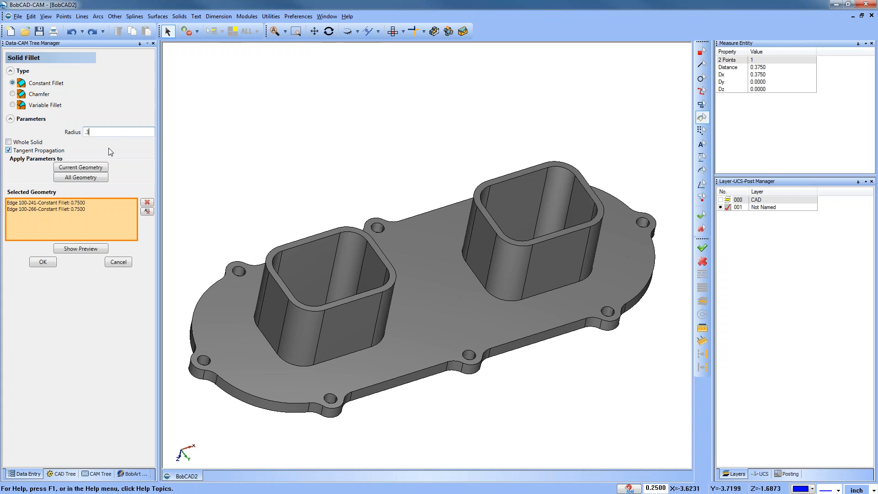
pyautogui.click(264, 340)
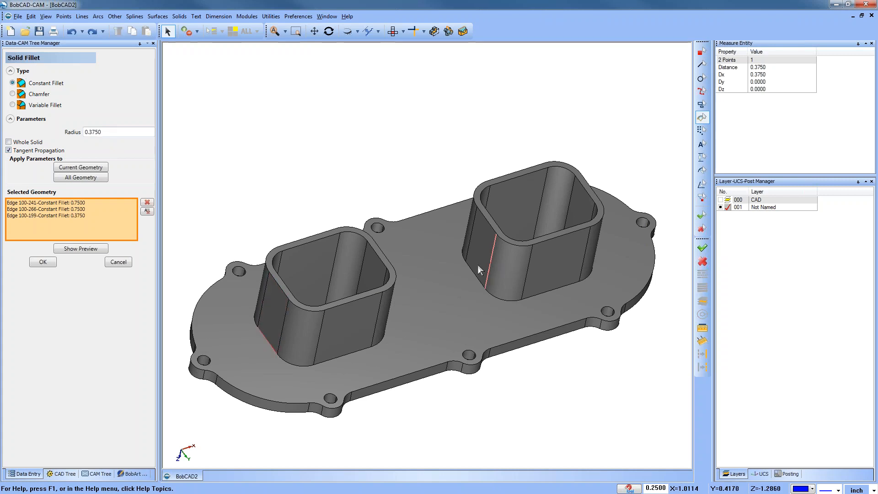
pyautogui.click(470, 269)
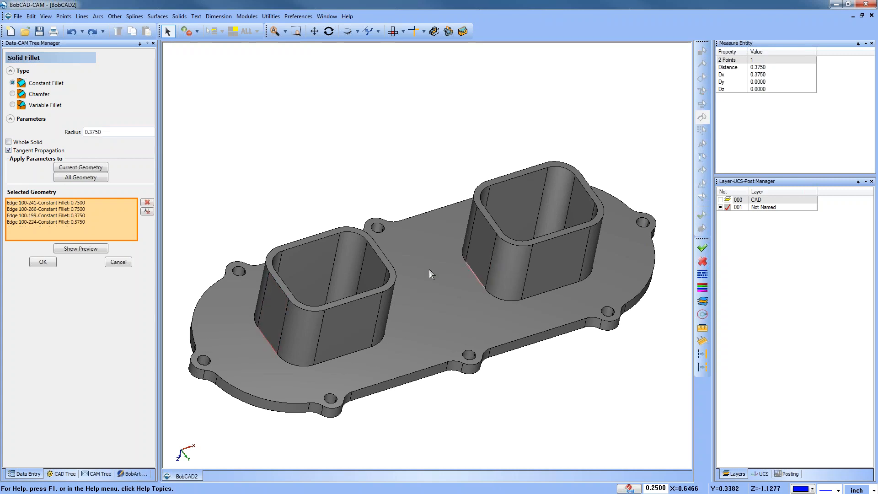
# Step: Preview the combined pocket rim and boss base fillets, apply them to the solid and close the fillet command
pyautogui.click(80, 248)
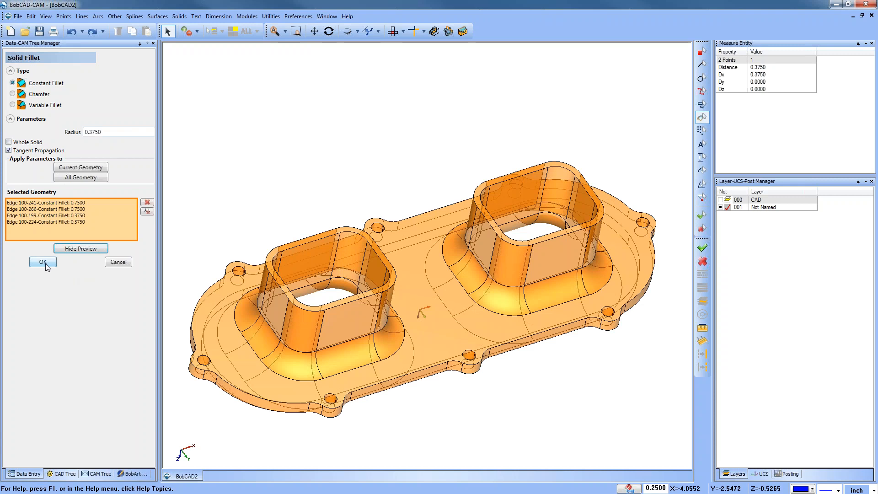
pyautogui.click(43, 262)
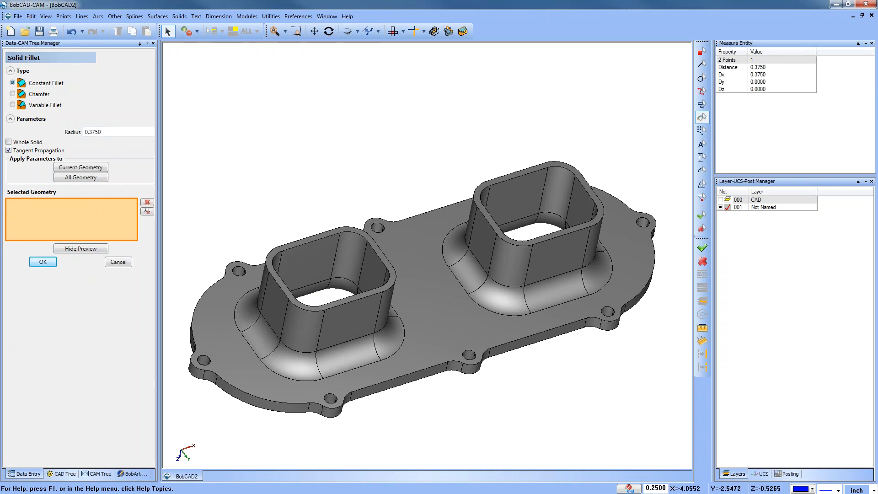
pyautogui.click(118, 262)
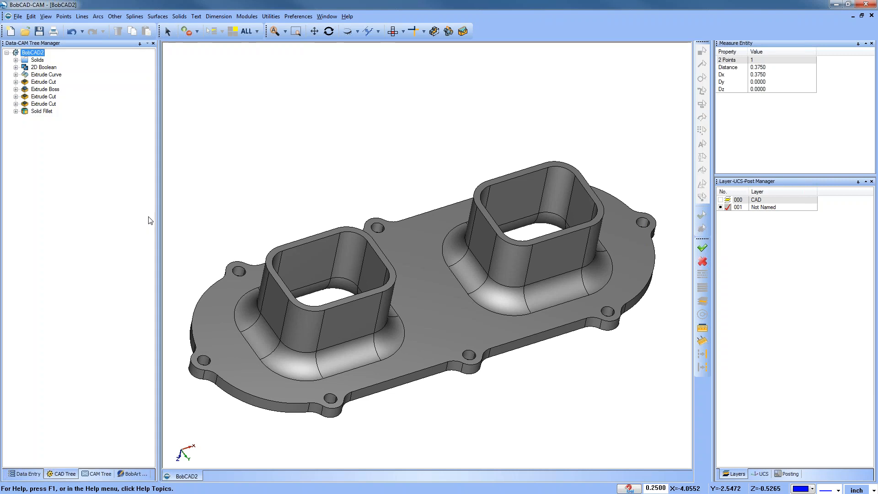
pyautogui.click(157, 16)
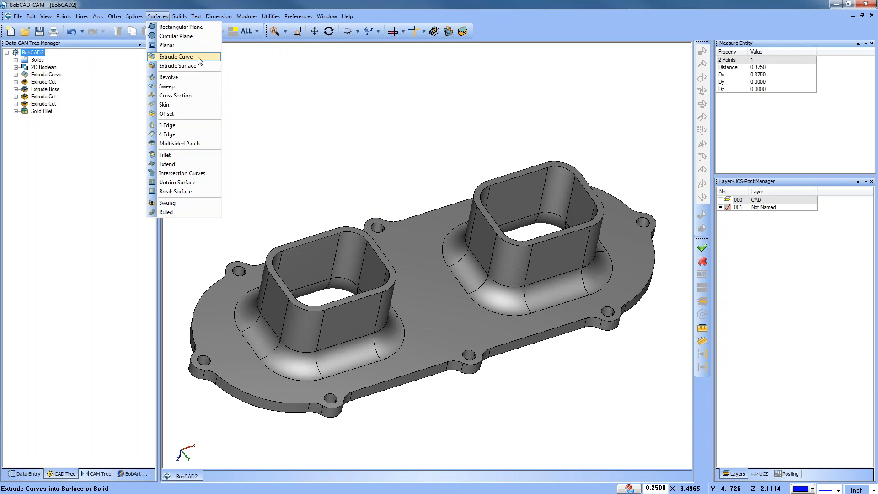
pyautogui.moveTo(179, 16)
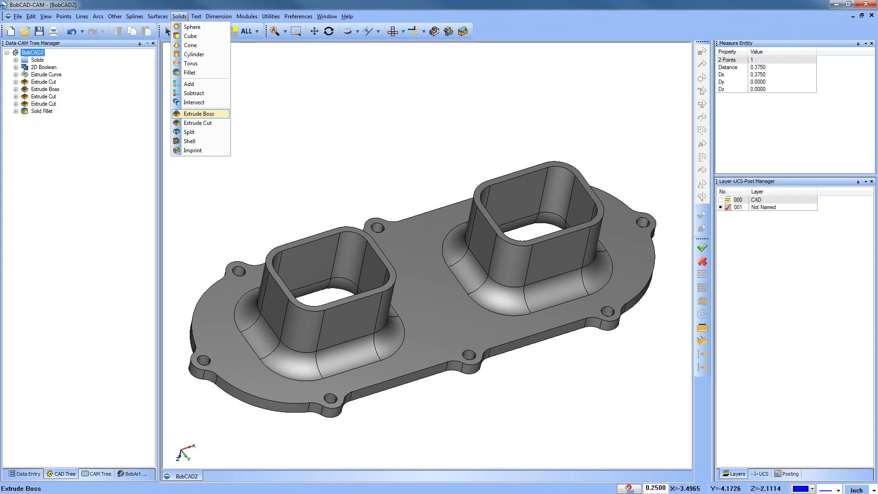
pyautogui.click(318, 133)
# Step: Select the finished solid in the feature tree and check its overall bounds in the Entities Summary
pyautogui.click(36, 60)
pyautogui.click(16, 60)
pyautogui.click(45, 67)
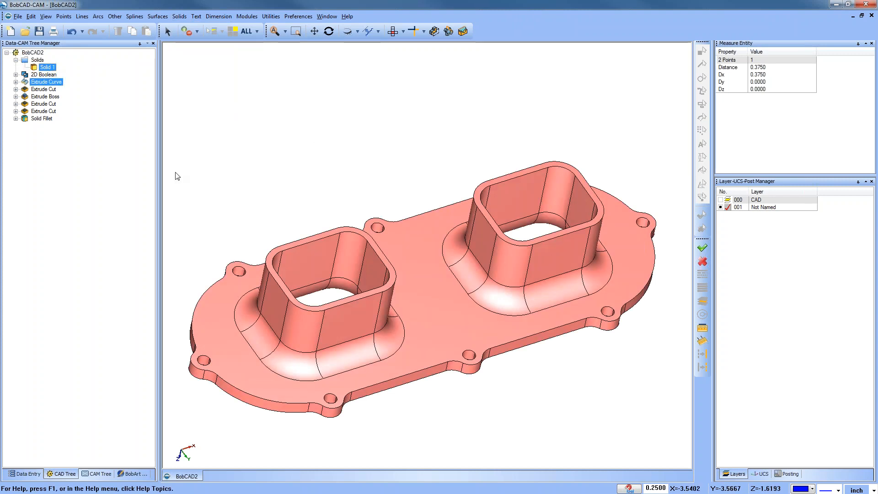
pyautogui.rightClick(285, 132)
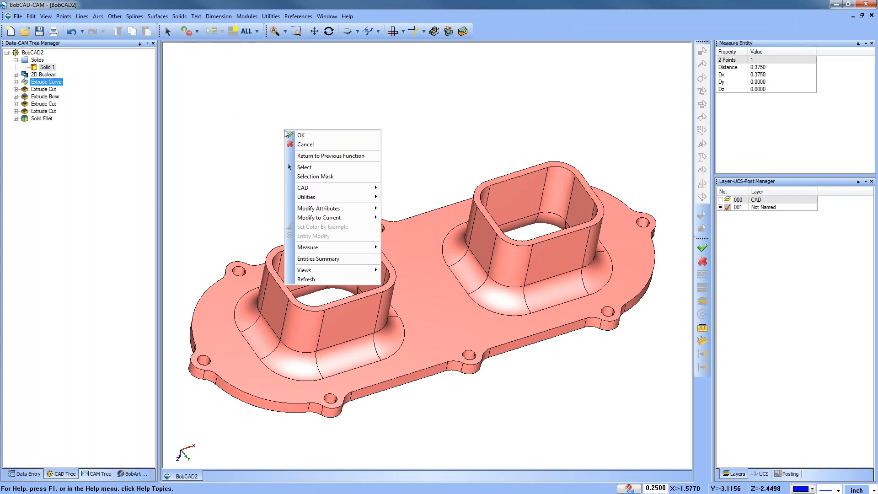
pyautogui.click(350, 260)
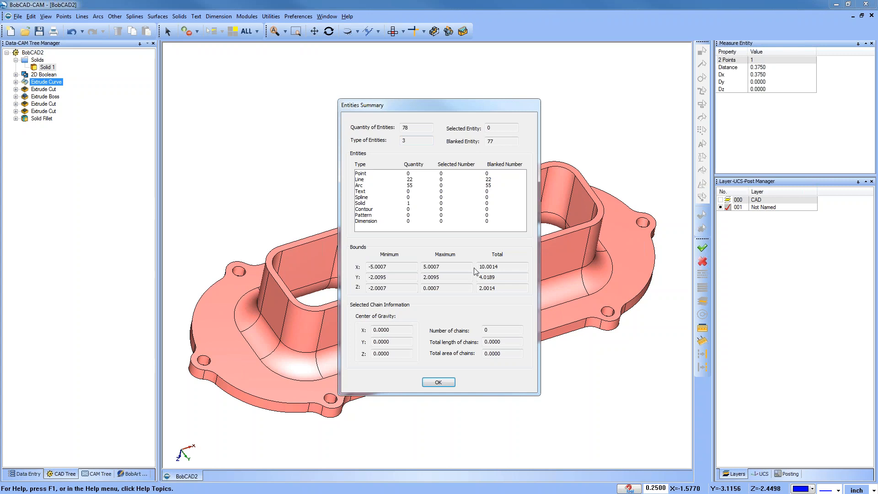
pyautogui.click(439, 382)
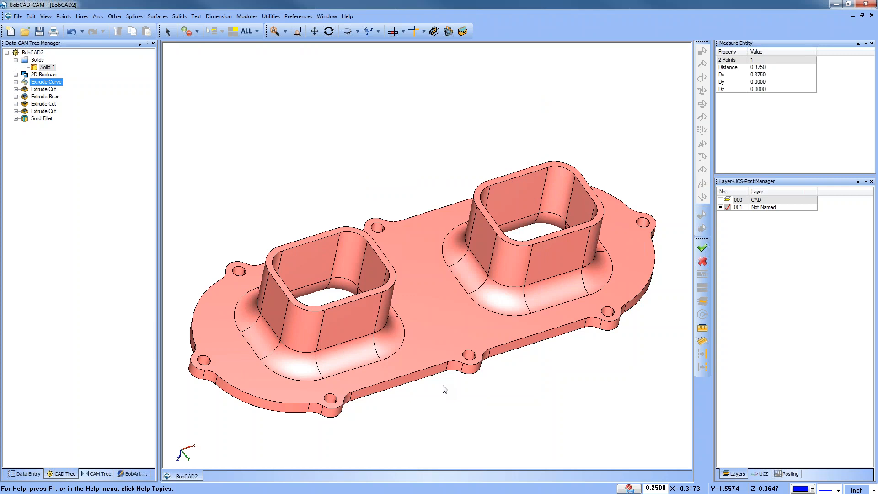
pyautogui.click(185, 17)
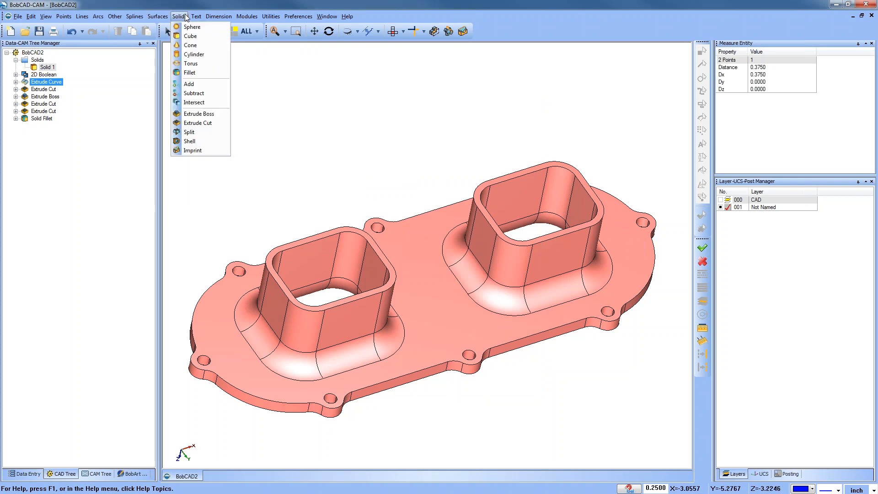
pyautogui.click(189, 72)
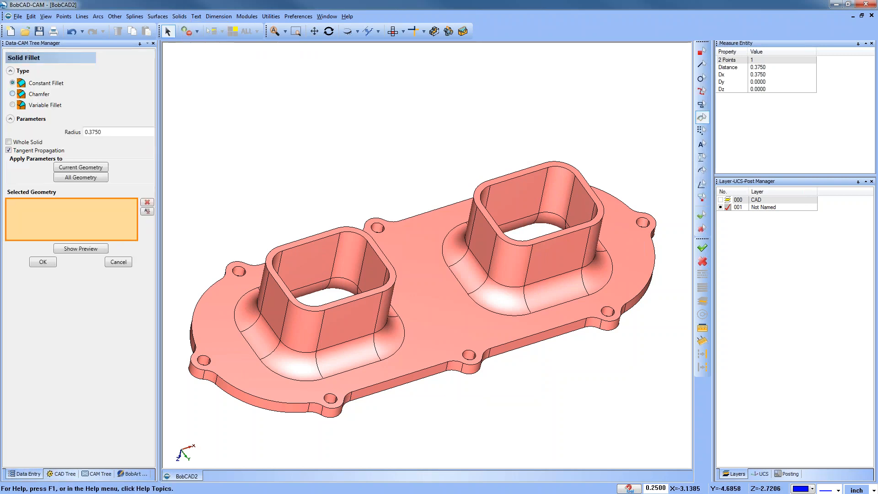
pyautogui.click(13, 94)
pyautogui.click(106, 132)
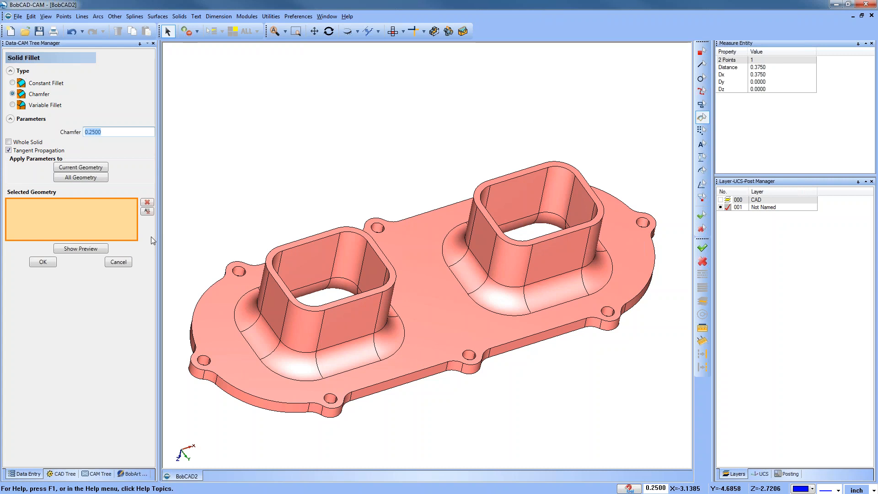
pyautogui.click(123, 262)
# Step: Collapse the solids branch of the feature tree and inspect the finished part from its pocket side
pyautogui.click(39, 60)
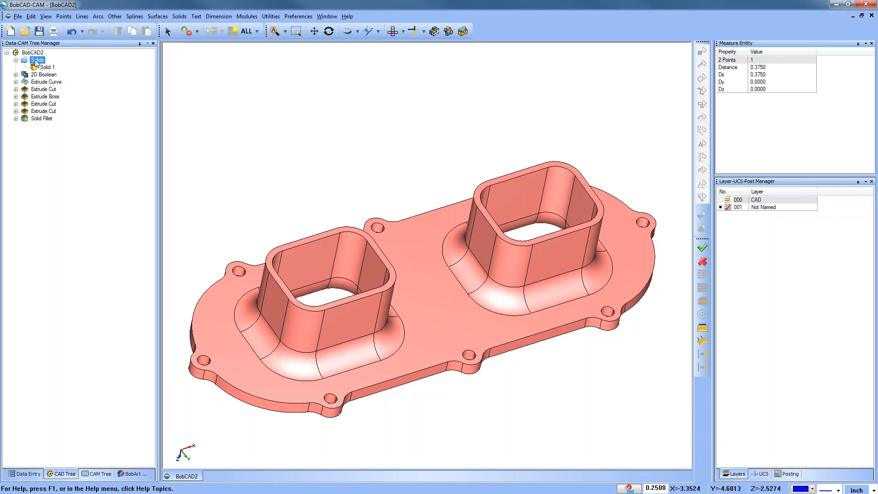
pyautogui.click(16, 60)
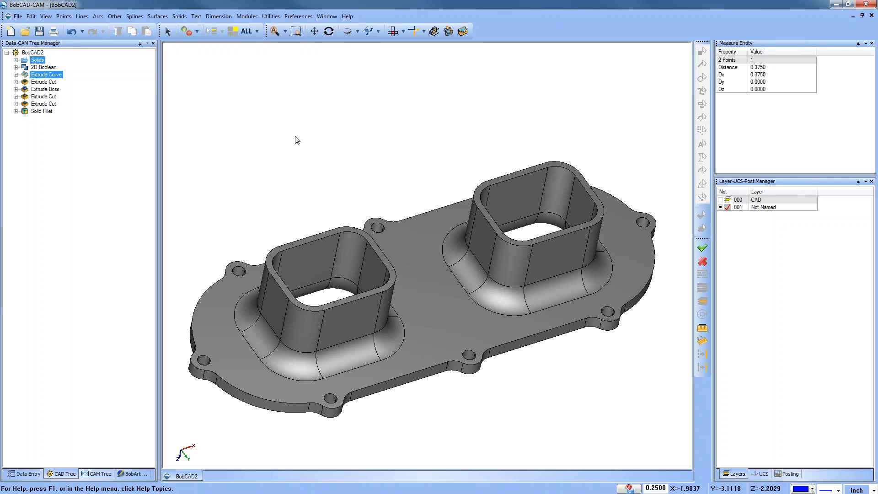
pyautogui.moveTo(500, 407); pyautogui.dragTo(403, 325, button='middle')
pyautogui.scroll(-2, 416, 310)
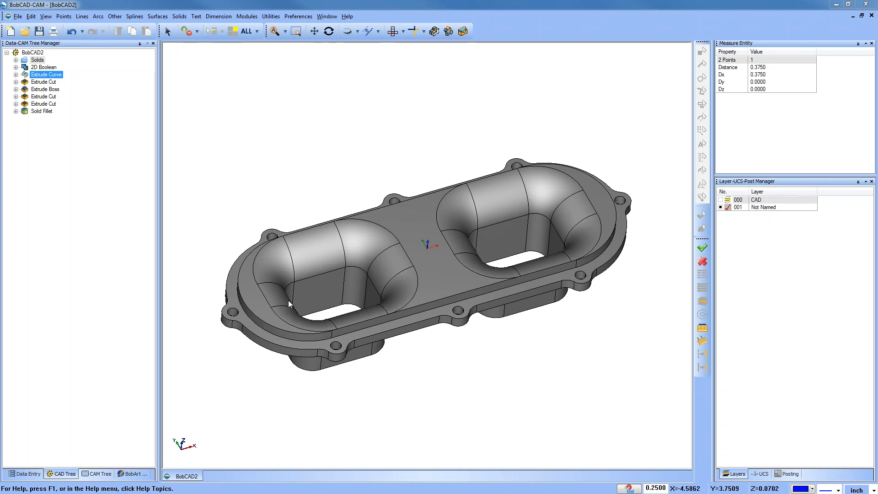
pyautogui.rightClick(250, 138)
pyautogui.click(264, 149)
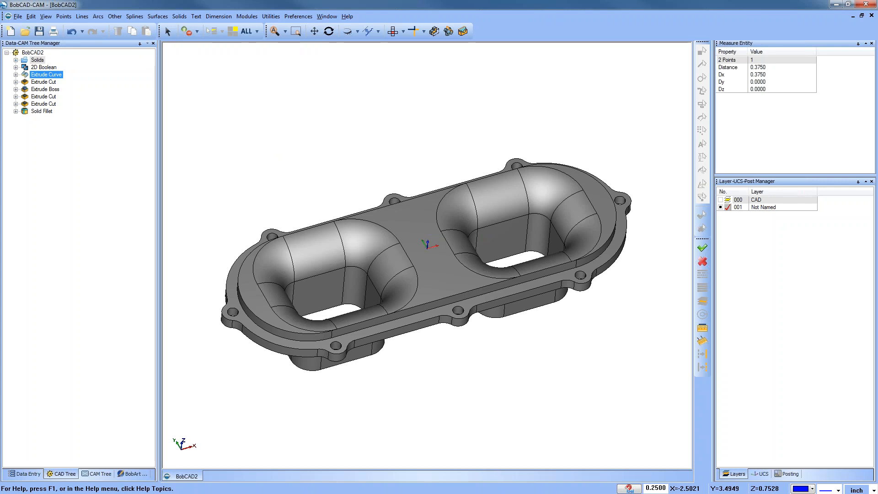
pyautogui.click(38, 61)
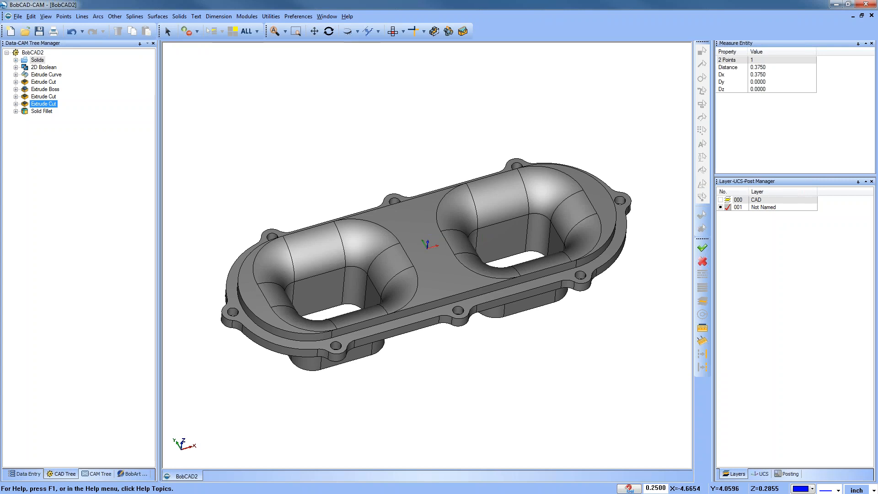
pyautogui.click(41, 82)
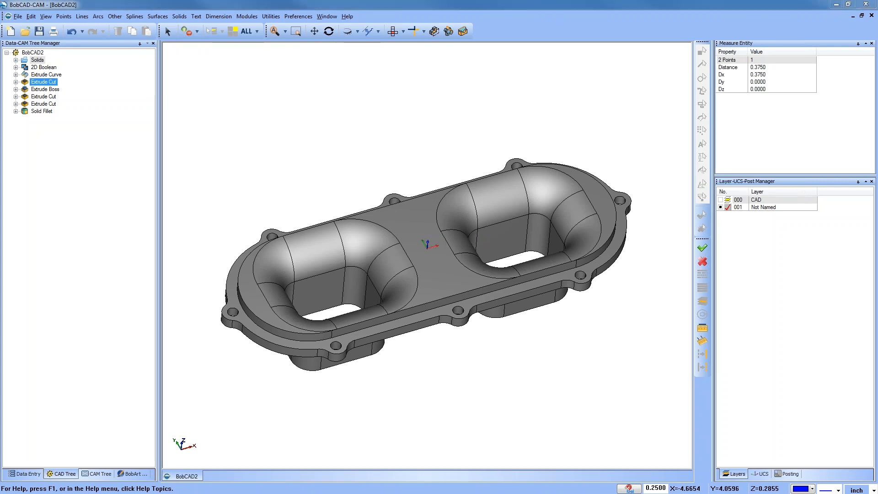